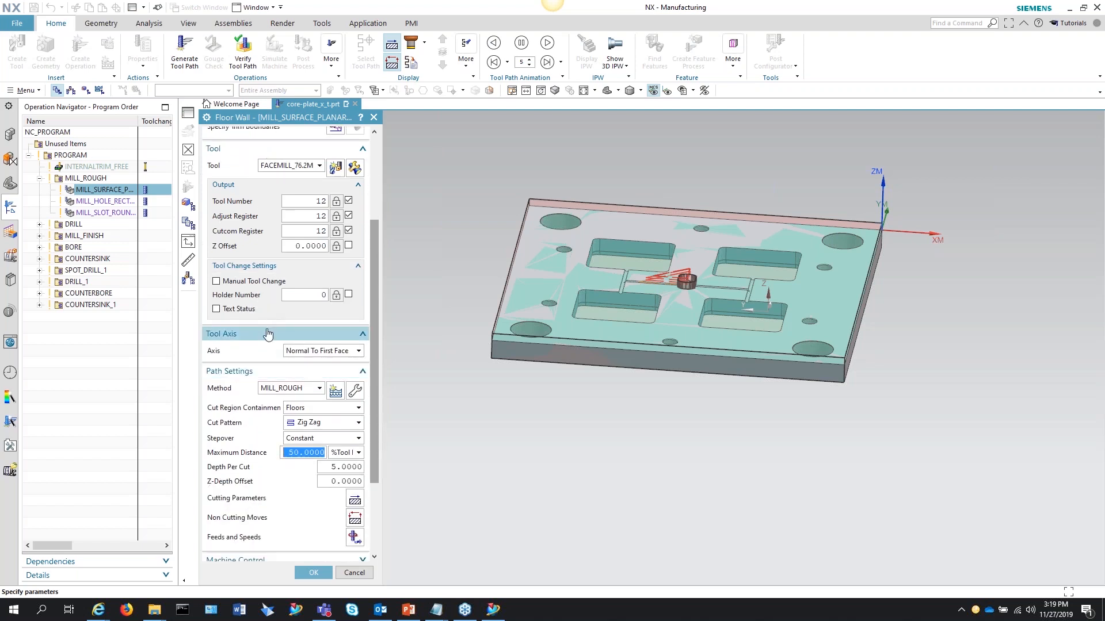
Open the Floor Wall operation's Customize Dialog and examine the addable items and the Geometry and Tool groups.
{"action": "scroll", "coordinate": [269, 336], "scroll_direction": "up", "scroll_amount": 1}
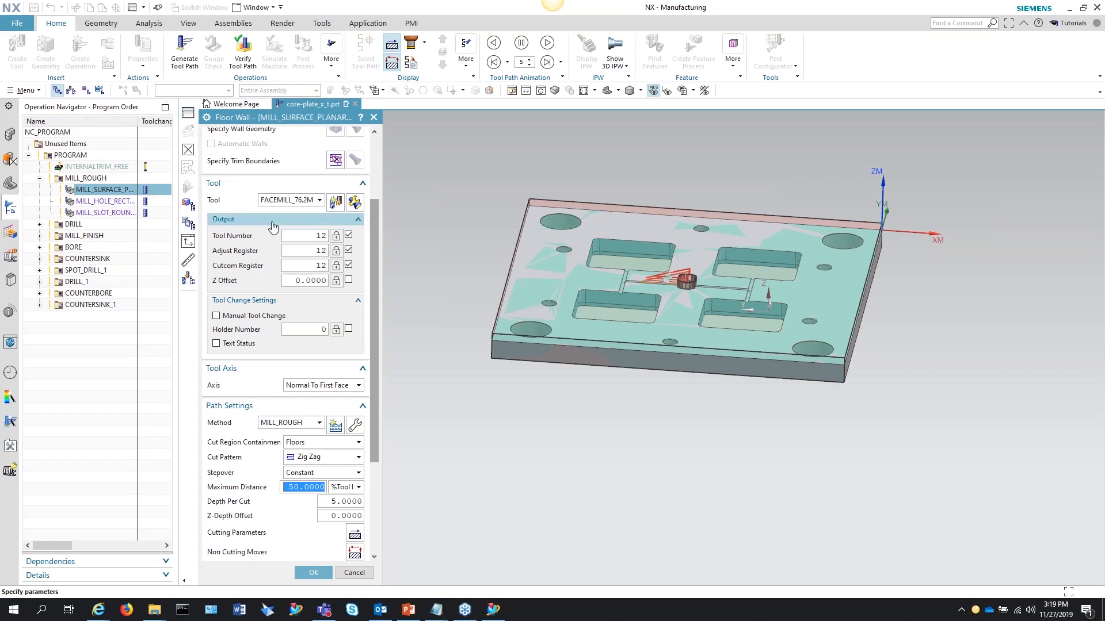
{"action": "scroll", "coordinate": [308, 535], "scroll_direction": "down", "scroll_amount": 3}
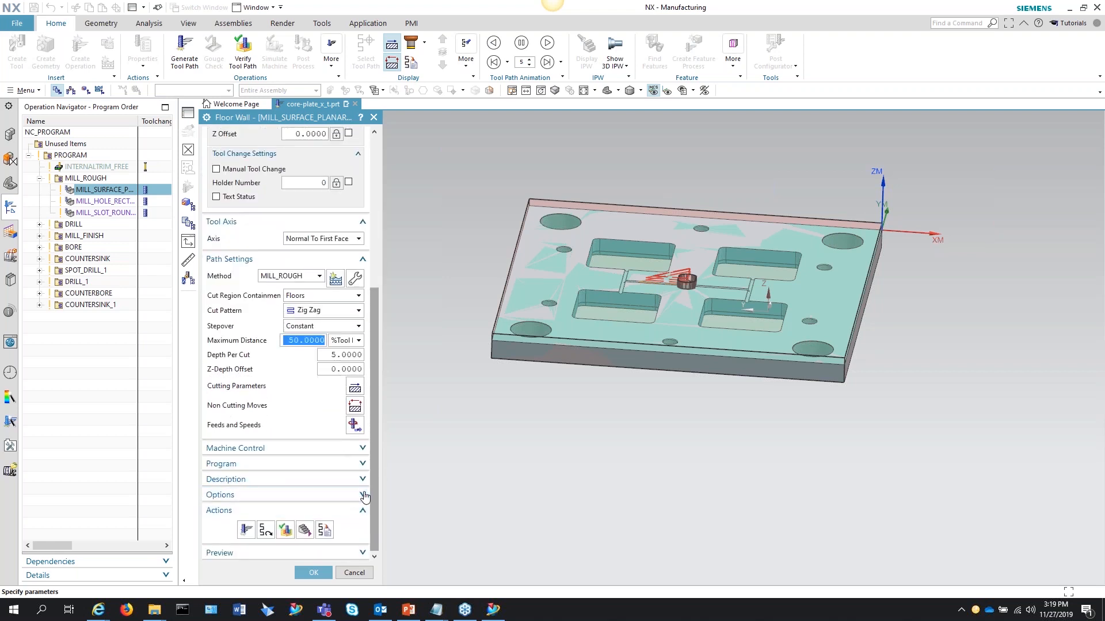
{"action": "left_click", "coordinate": [352, 495]}
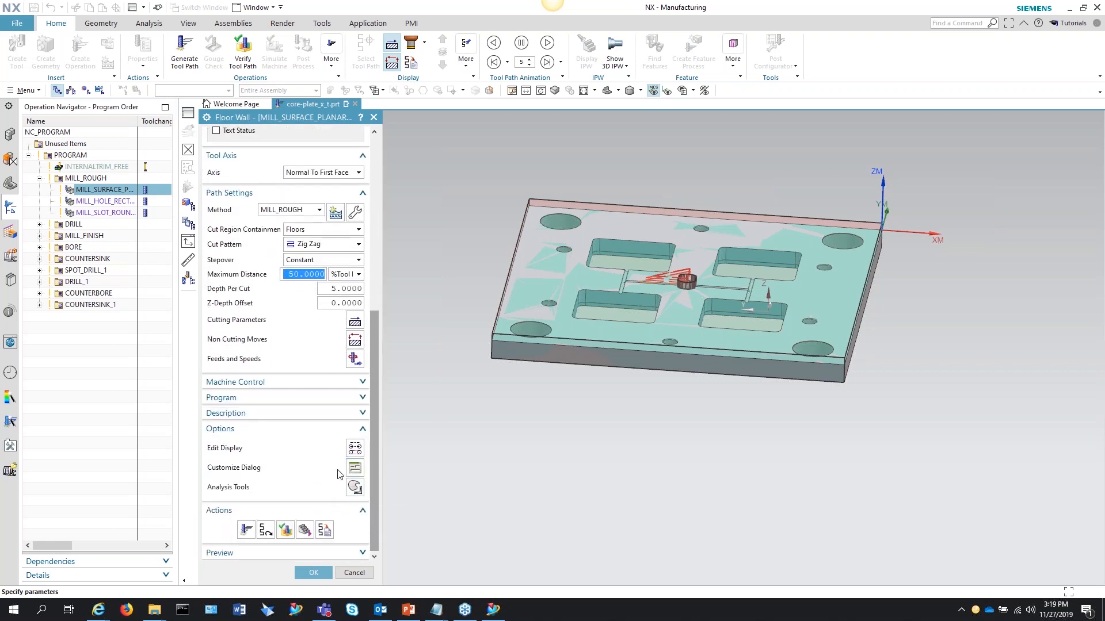
{"action": "left_click", "coordinate": [355, 471]}
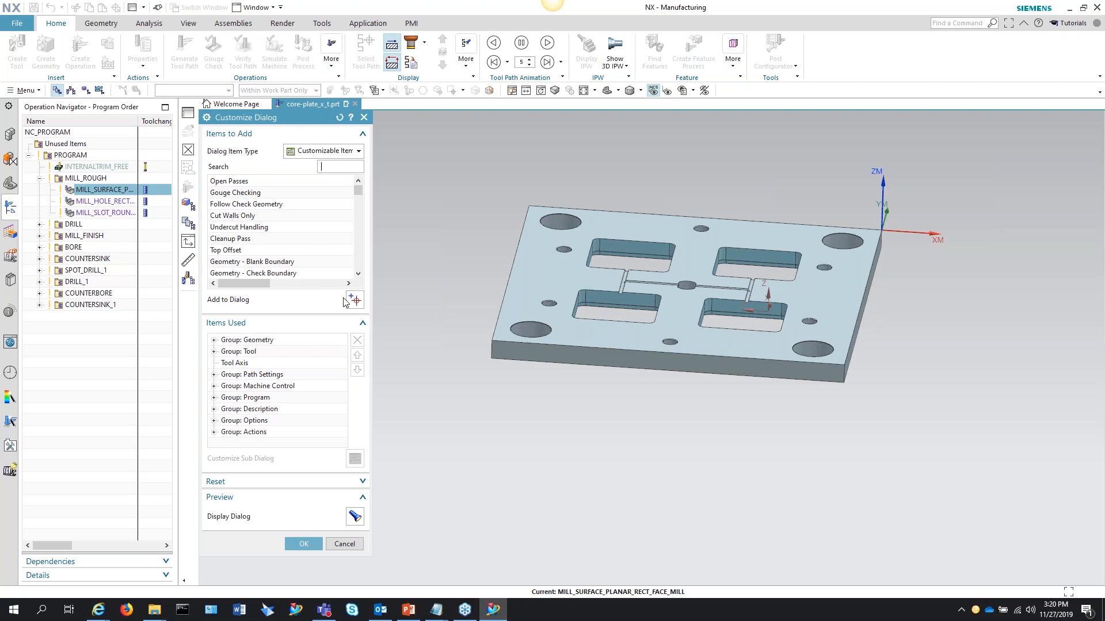
{"action": "left_click", "coordinate": [239, 238]}
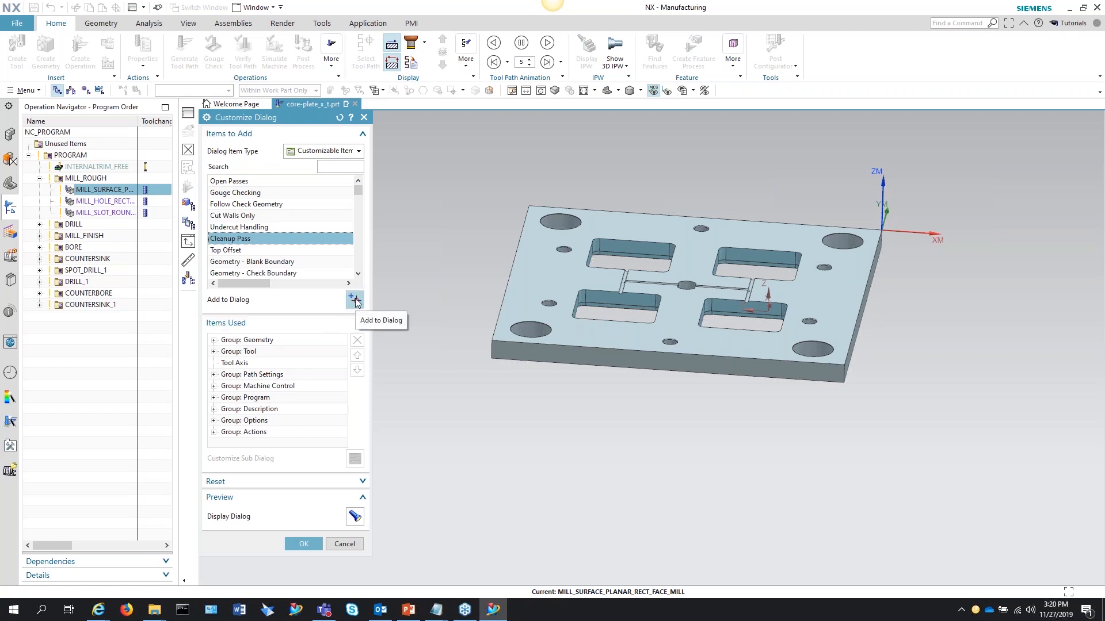
{"action": "left_click", "coordinate": [214, 352]}
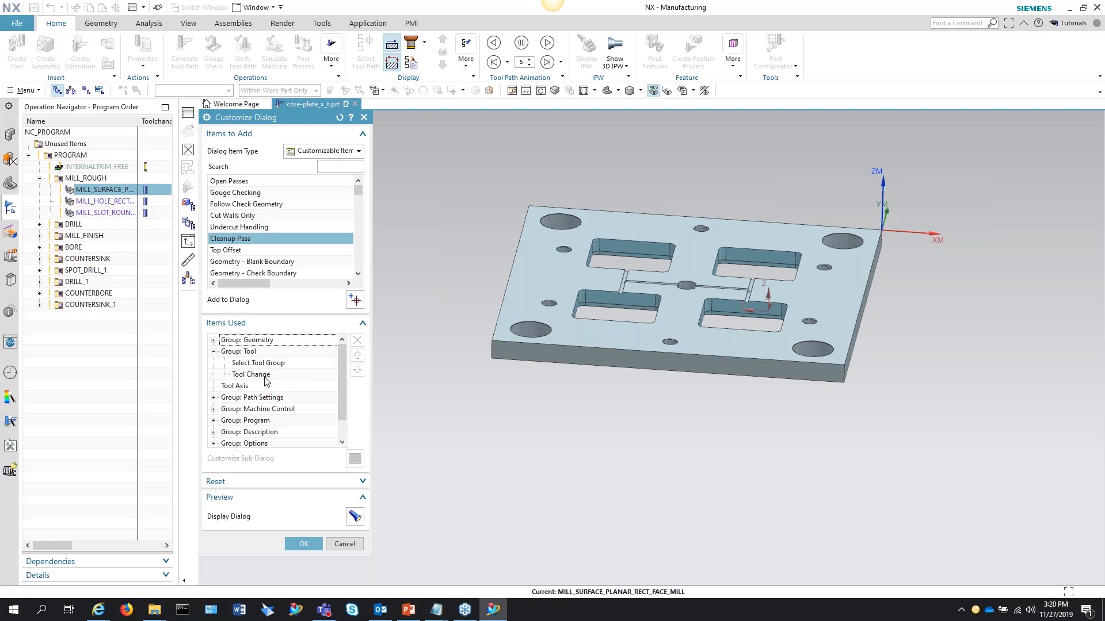
{"action": "left_click", "coordinate": [213, 341]}
{"action": "scroll", "coordinate": [283, 378], "scroll_direction": "down", "scroll_amount": 1}
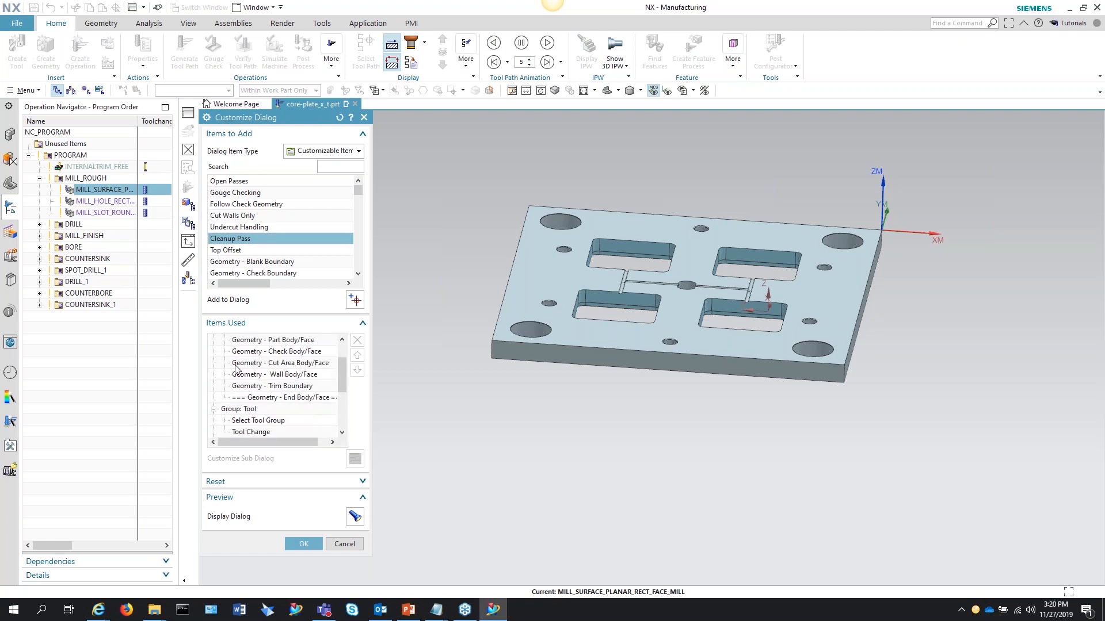
{"action": "scroll", "coordinate": [242, 402], "scroll_direction": "down", "scroll_amount": 1}
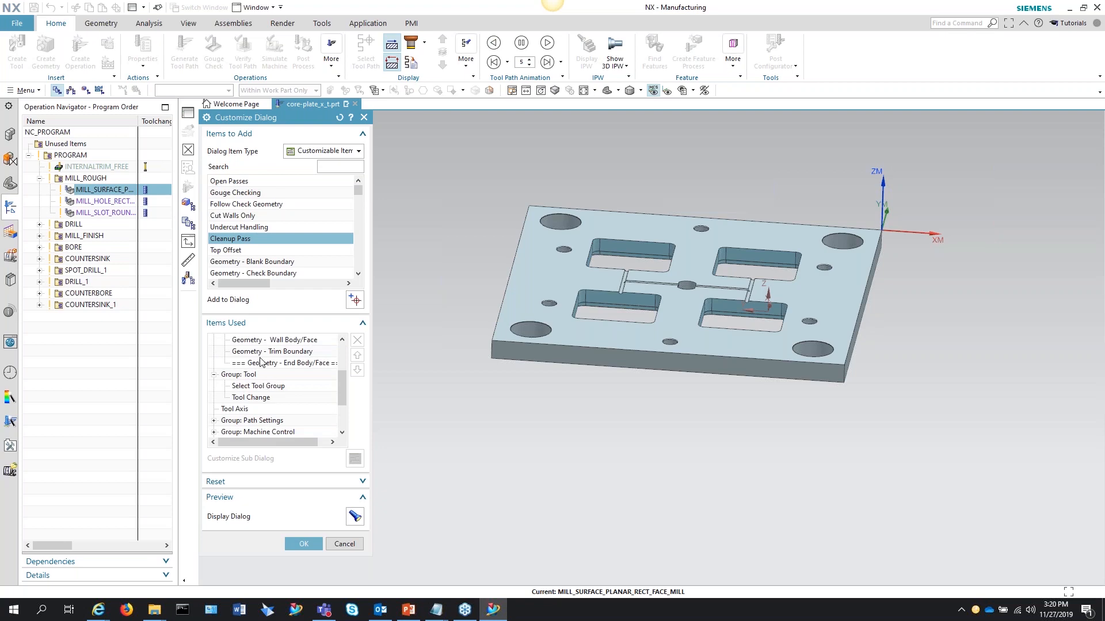
{"action": "left_click", "coordinate": [344, 545]}
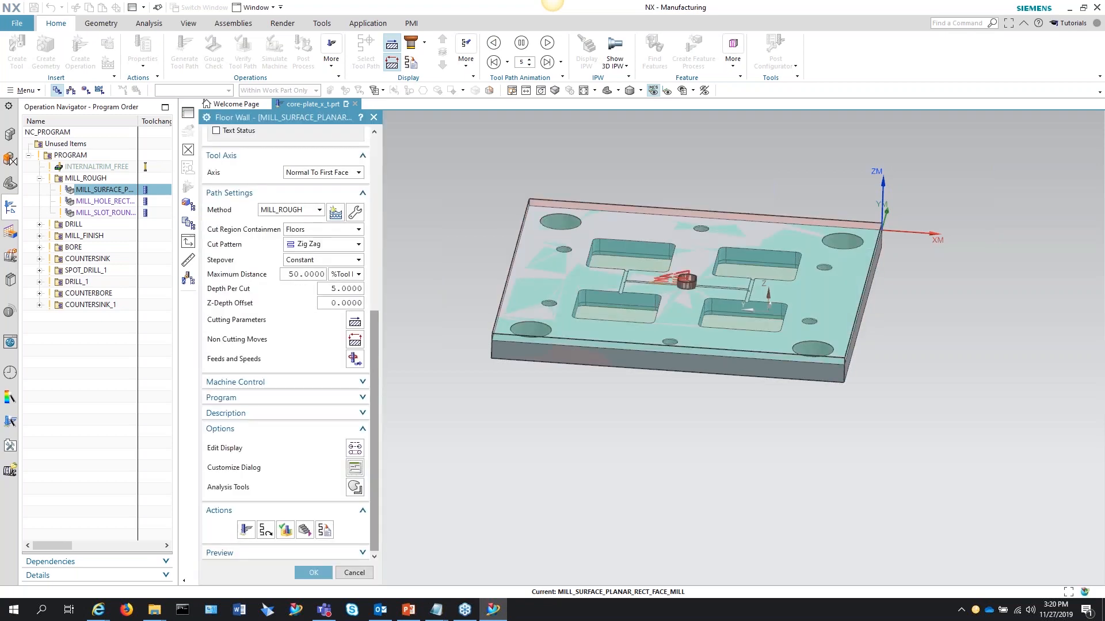
Compare the Floor Wall dialog's sections with the Geometry, Tool and Tool Axis entries used in its dialog customization.
{"action": "left_click", "coordinate": [235, 193]}
{"action": "scroll", "coordinate": [234, 198], "scroll_direction": "up", "scroll_amount": 3}
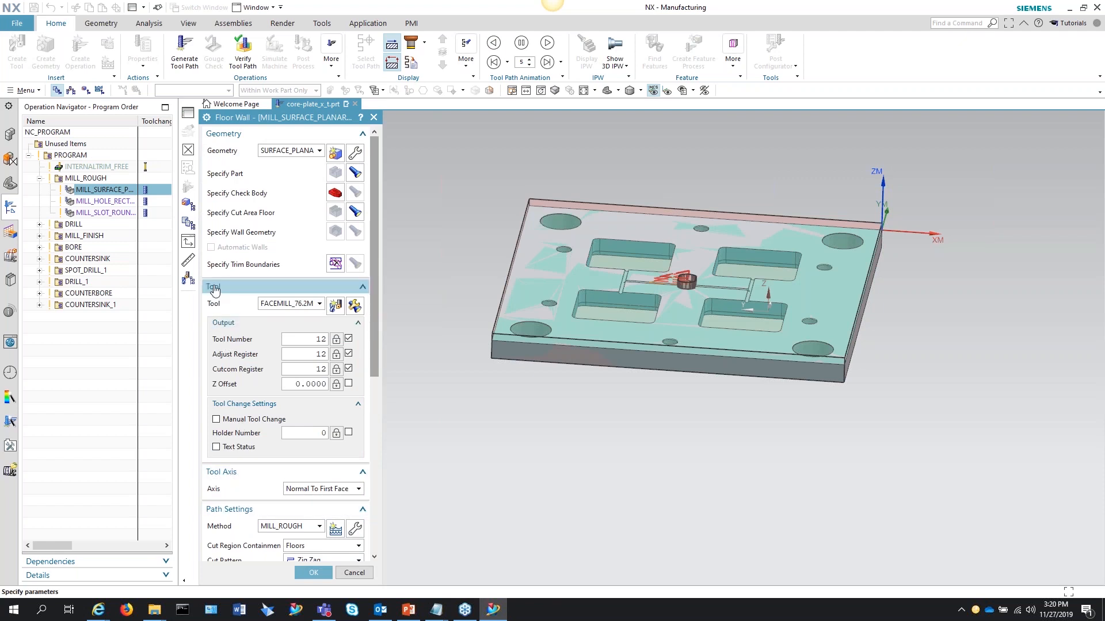
{"action": "scroll", "coordinate": [333, 494], "scroll_direction": "down", "scroll_amount": 3}
{"action": "scroll", "coordinate": [340, 500], "scroll_direction": "down", "scroll_amount": 3}
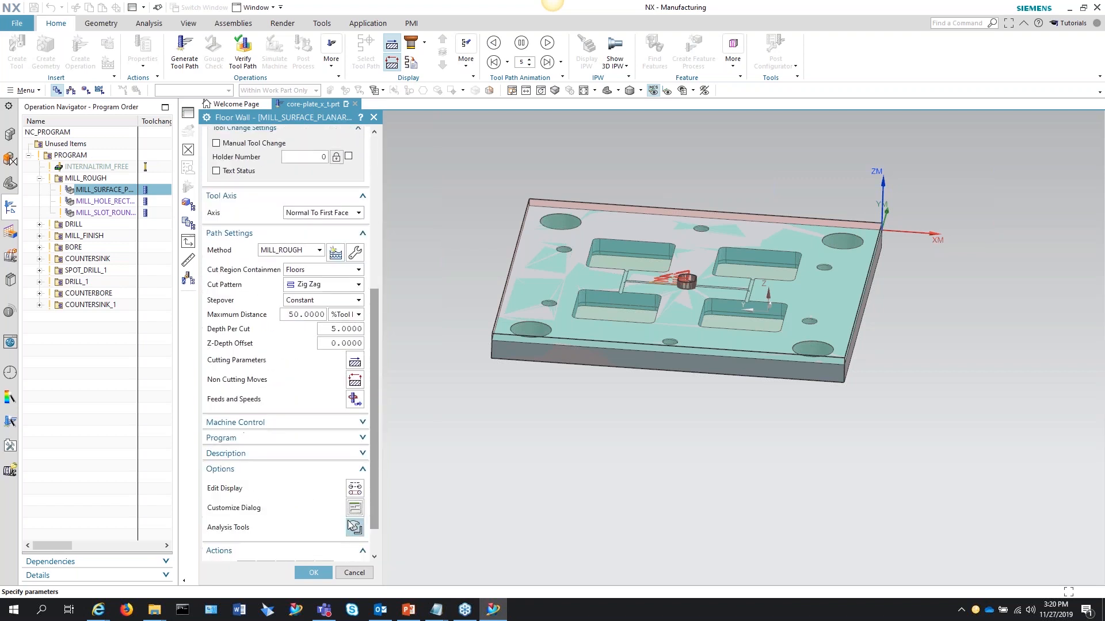
{"action": "left_click", "coordinate": [355, 510]}
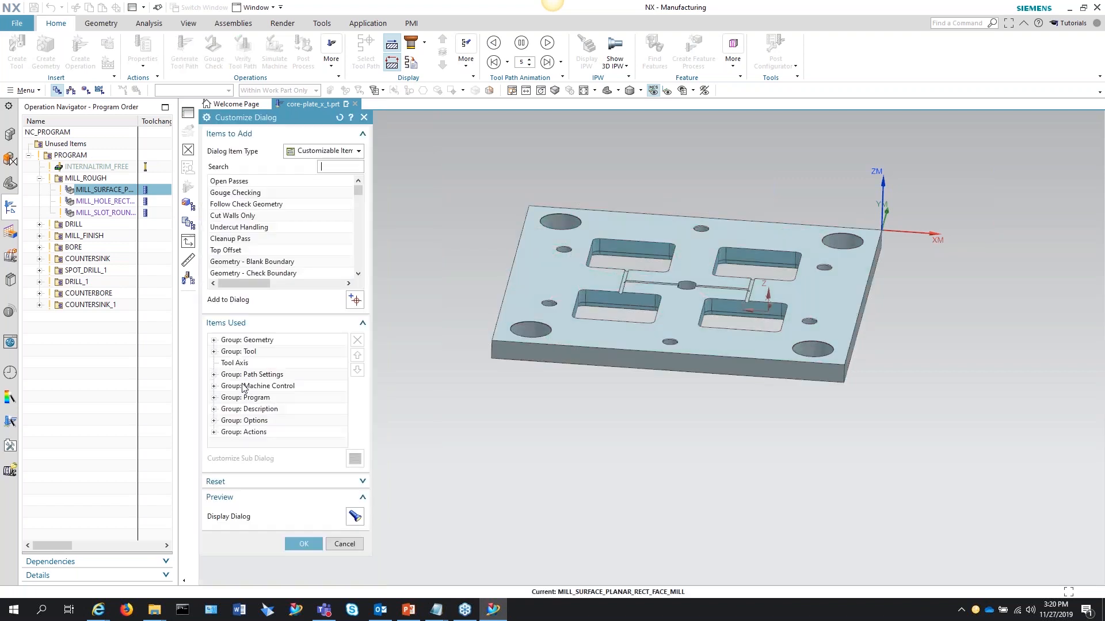
{"action": "left_click", "coordinate": [213, 353]}
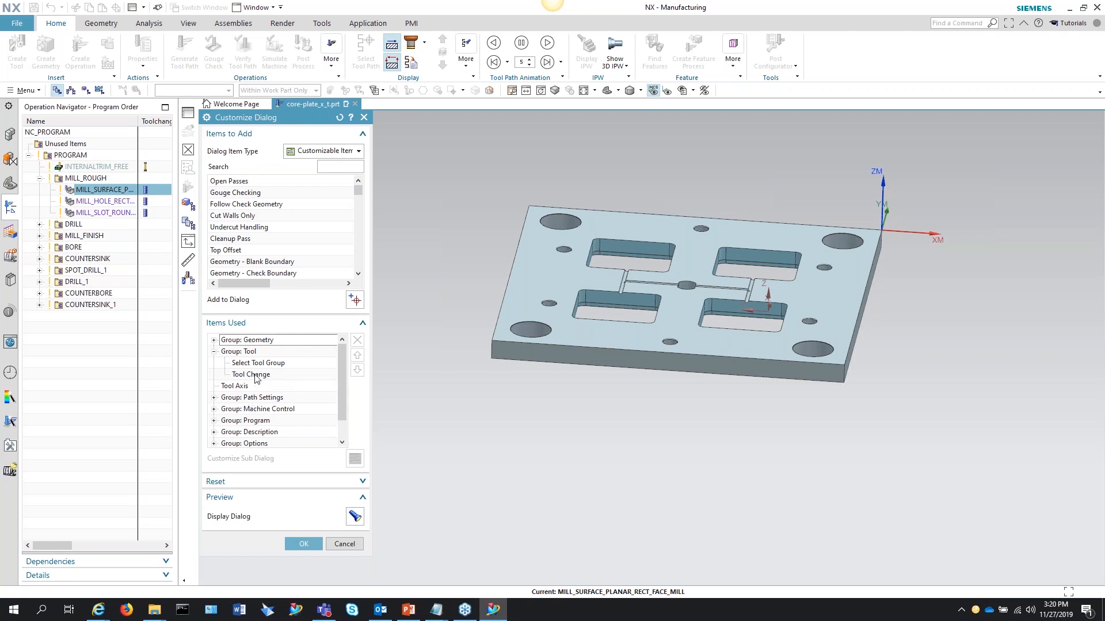
{"action": "left_click", "coordinate": [237, 388]}
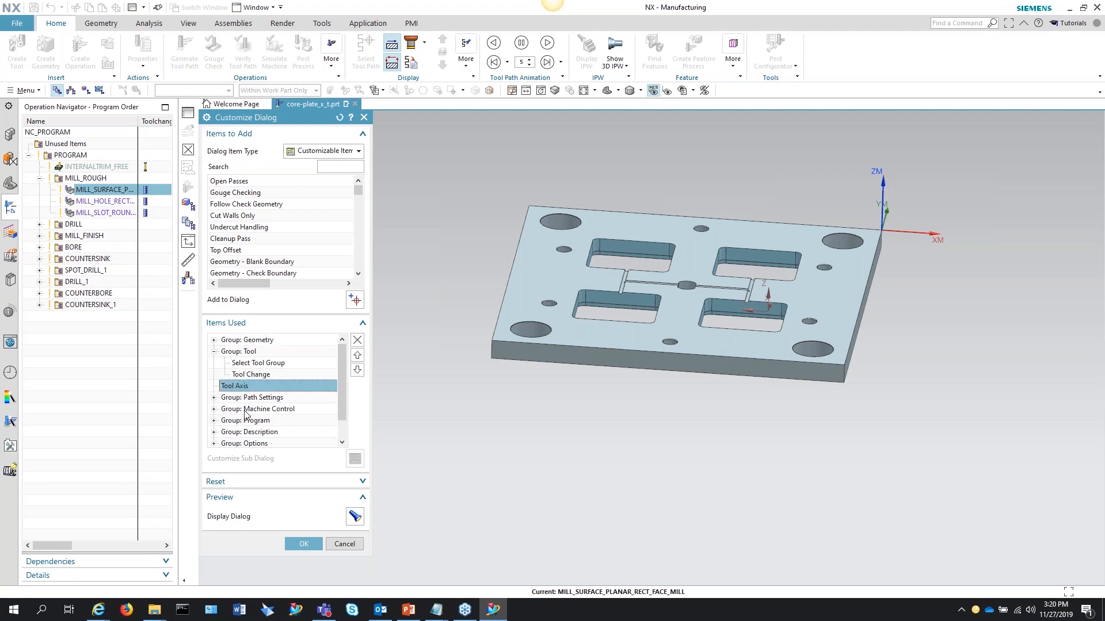
{"action": "scroll", "coordinate": [282, 435], "scroll_direction": "down", "scroll_amount": 1}
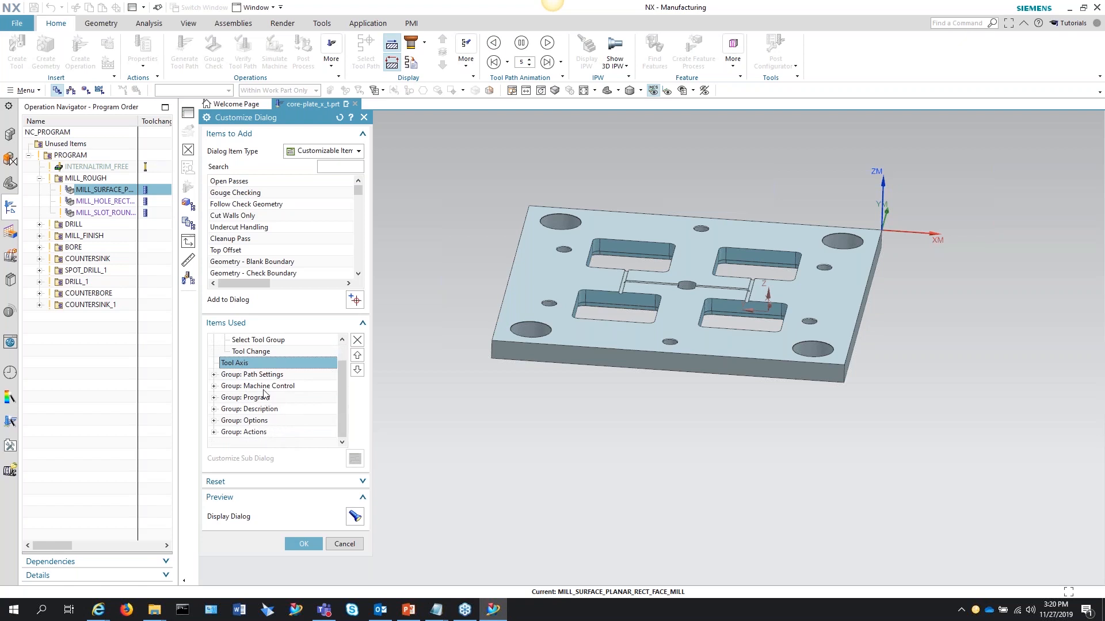
{"action": "scroll", "coordinate": [262, 379], "scroll_direction": "up", "scroll_amount": 1}
{"action": "left_click", "coordinate": [257, 365]}
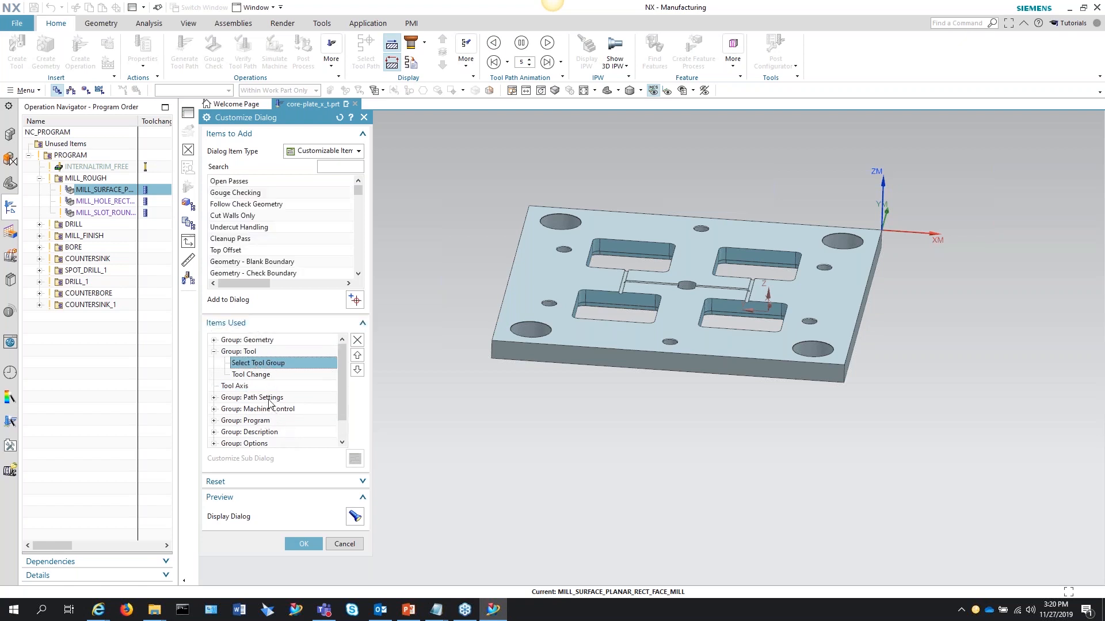
{"action": "left_click", "coordinate": [215, 340]}
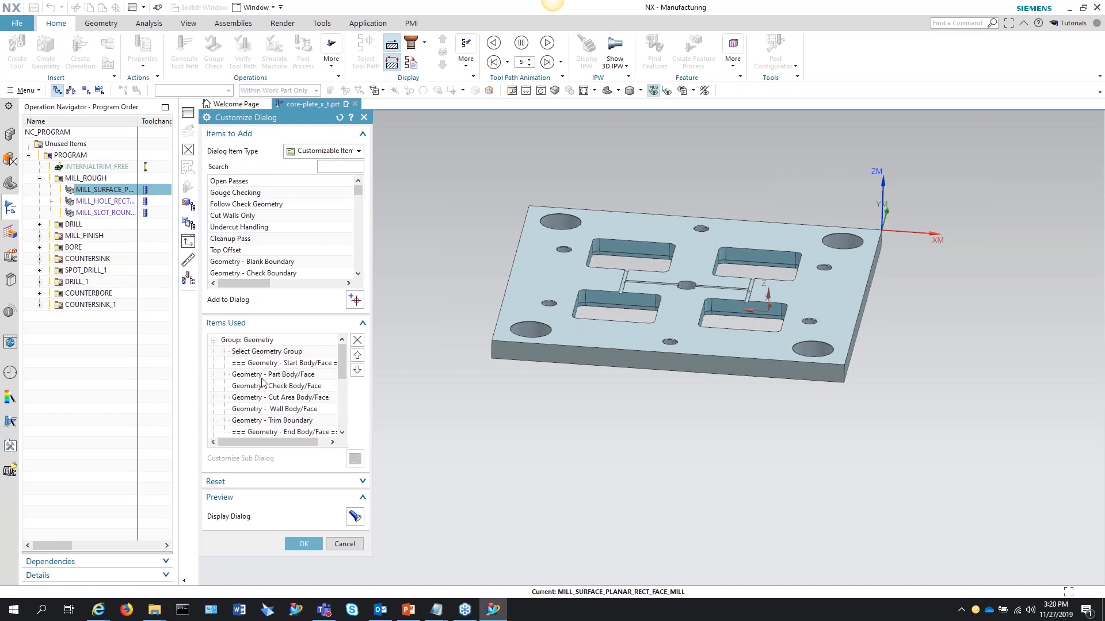
{"action": "left_click", "coordinate": [214, 340]}
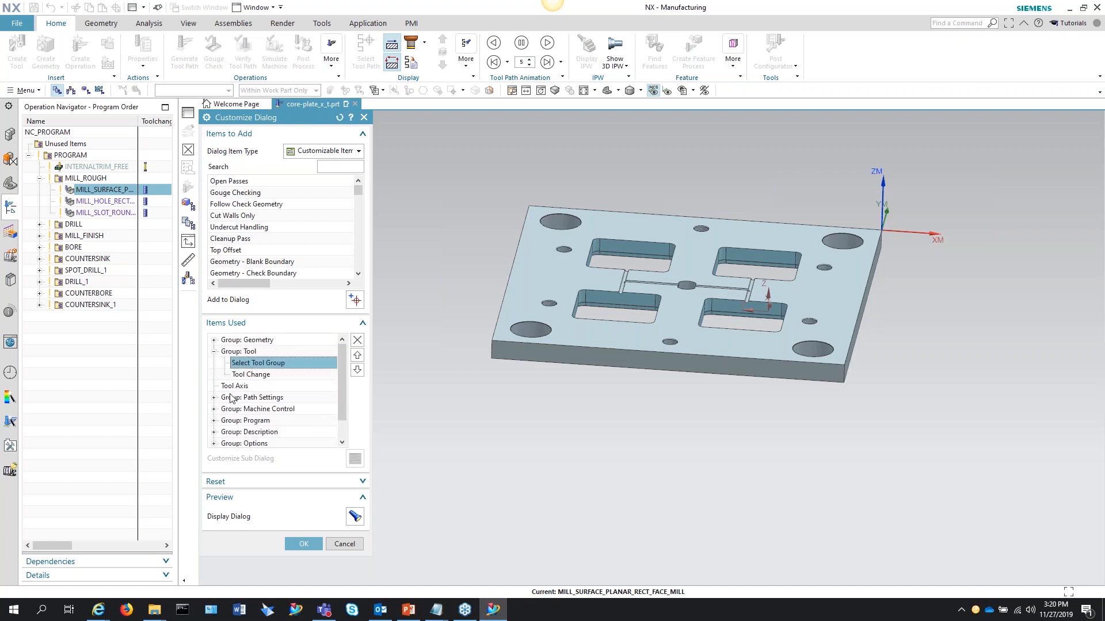
{"action": "left_click", "coordinate": [213, 352]}
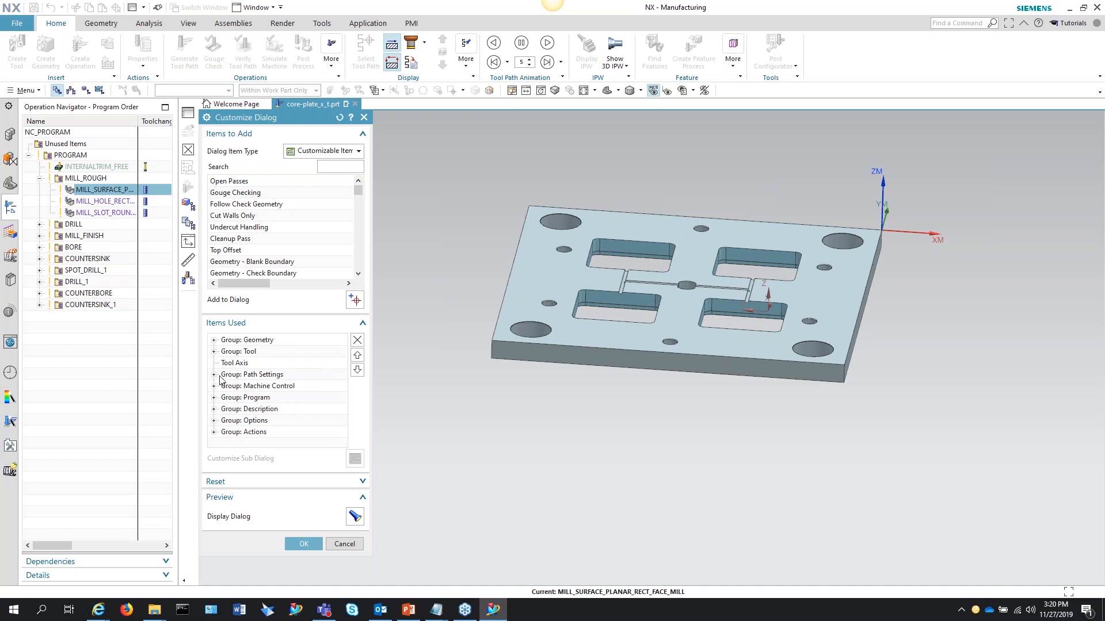
Examine the items in the Path Settings group, including Feed Rates and Depth Per Cut, and leave the customization without saving.
{"action": "left_click", "coordinate": [214, 374]}
{"action": "scroll", "coordinate": [273, 378], "scroll_direction": "down", "scroll_amount": 2}
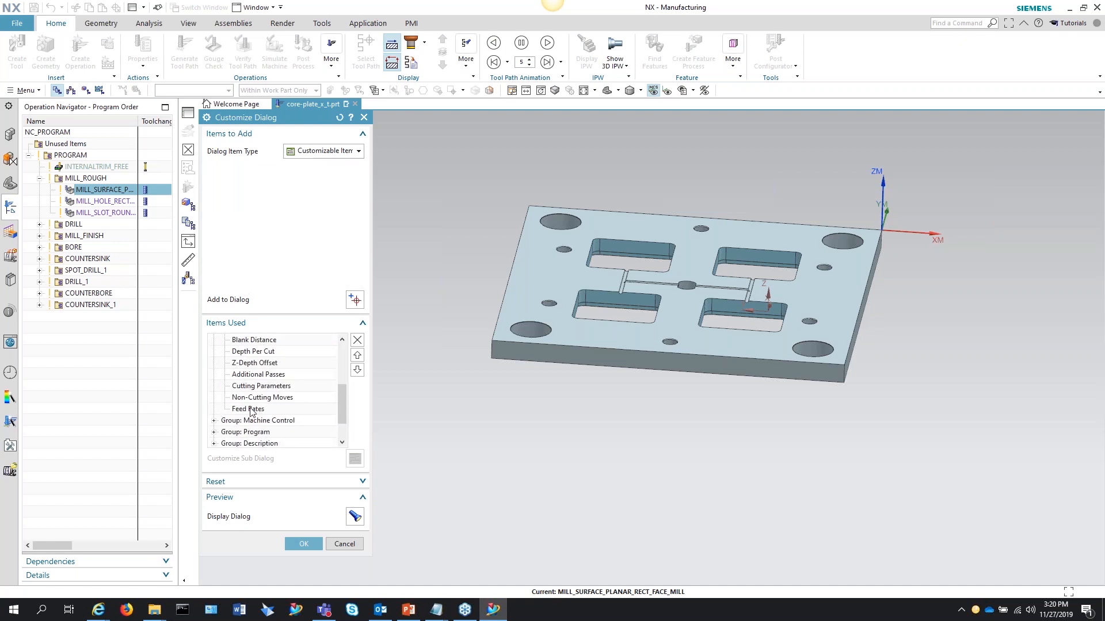
{"action": "left_click", "coordinate": [251, 409]}
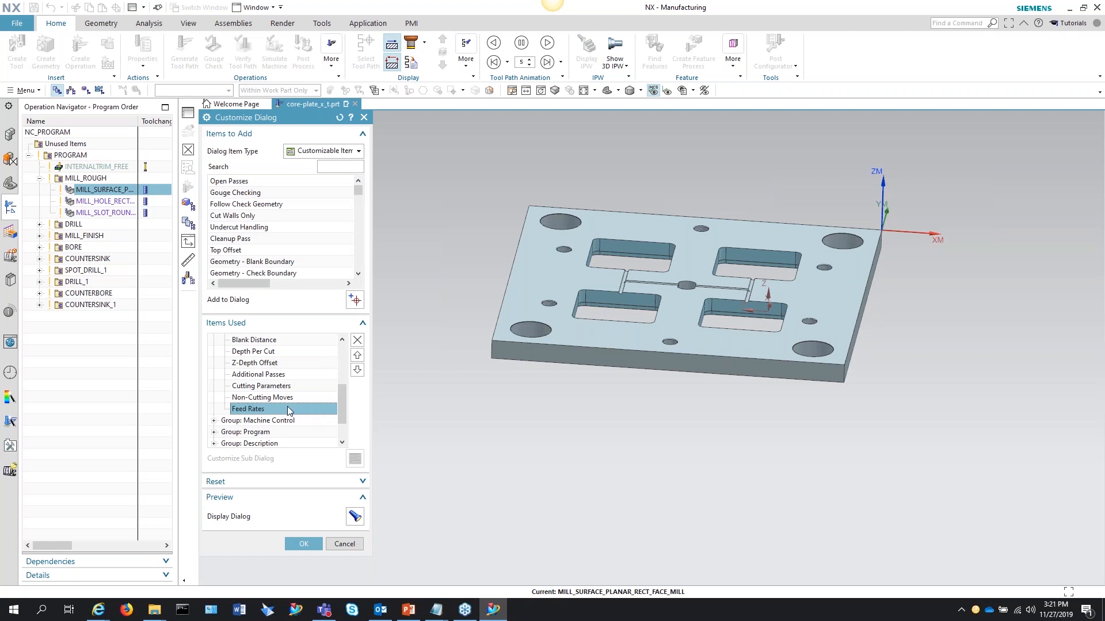
{"action": "left_click", "coordinate": [256, 354]}
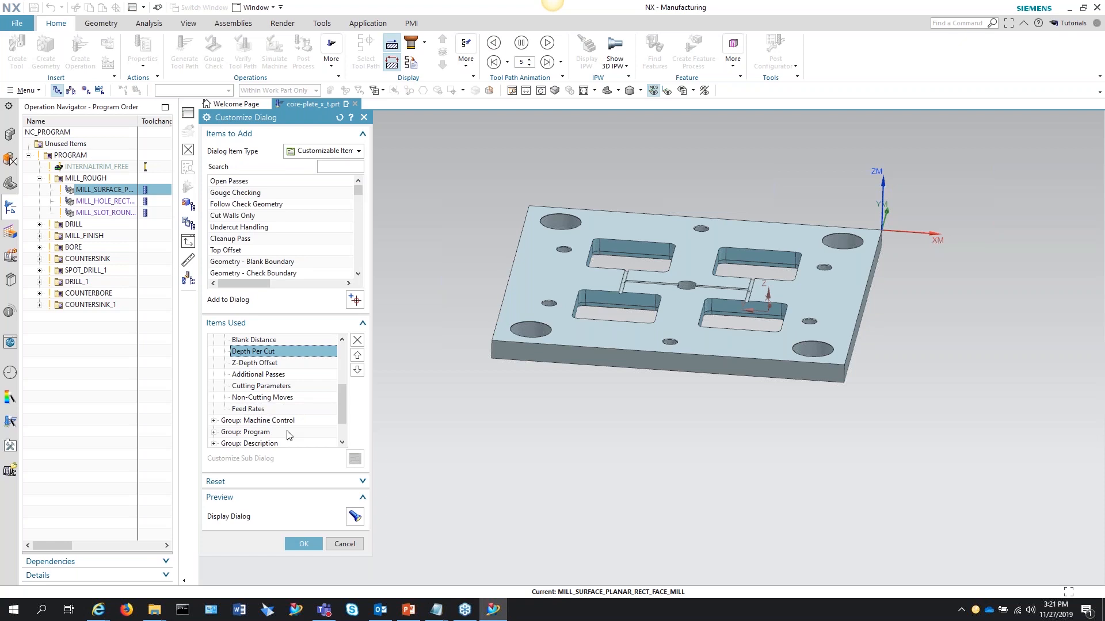
{"action": "left_click", "coordinate": [343, 544]}
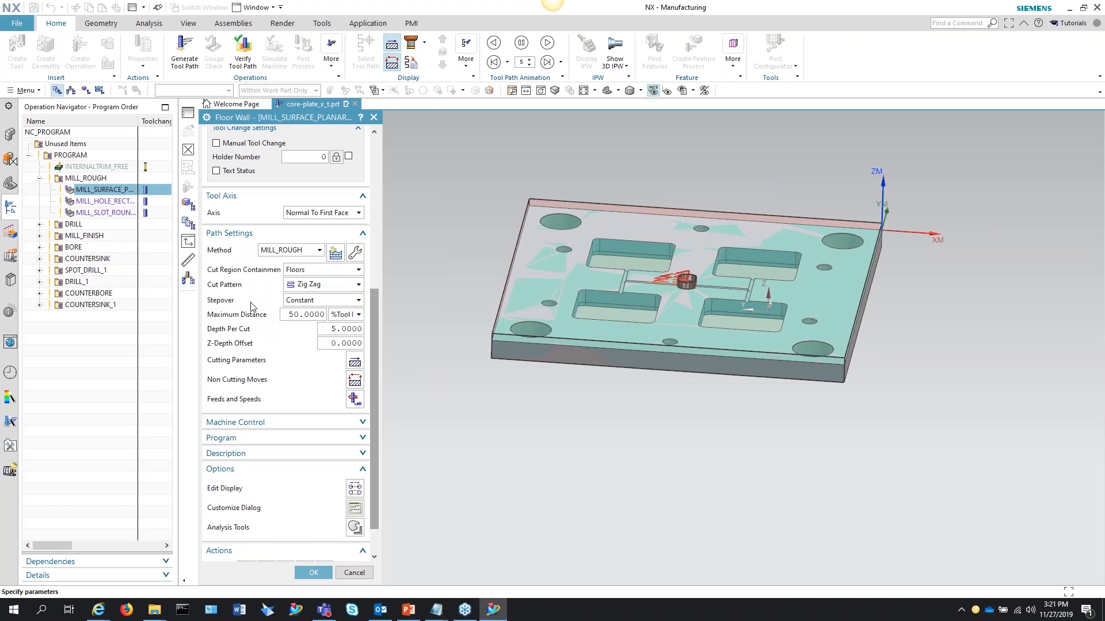
Remove Depth Per Cut and Feed Rates from the Path Settings group in the Floor Wall operation's dialog customization.
{"action": "scroll", "coordinate": [297, 370], "scroll_direction": "down", "scroll_amount": 2}
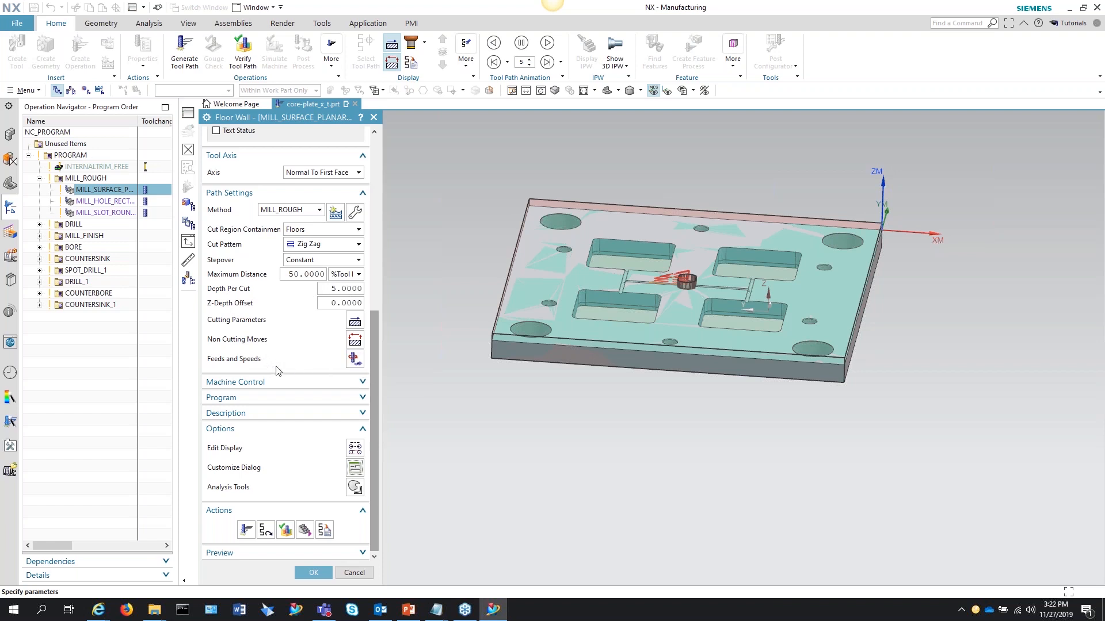
{"action": "left_click", "coordinate": [355, 467]}
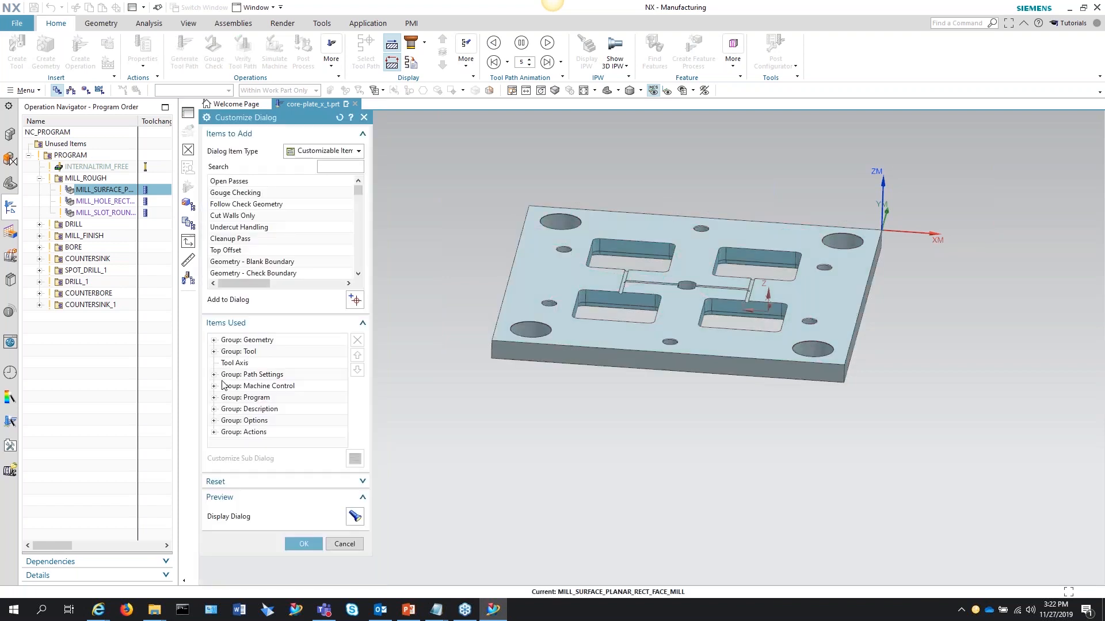
{"action": "left_click", "coordinate": [213, 374]}
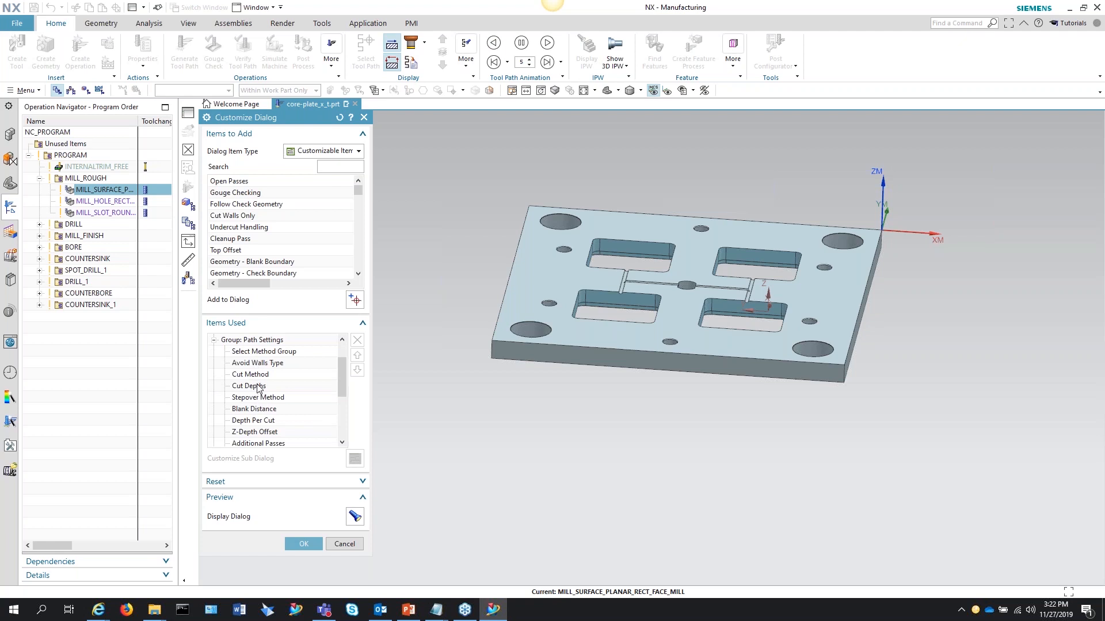
{"action": "left_click", "coordinate": [257, 420]}
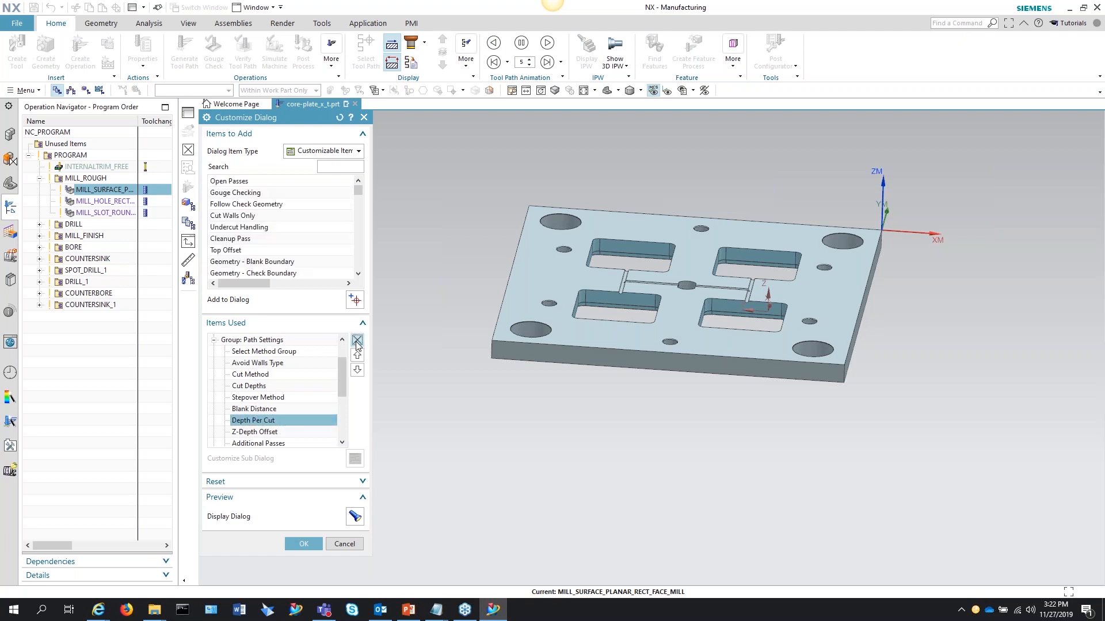
{"action": "key", "text": "Delete"}
{"action": "scroll", "coordinate": [258, 413], "scroll_direction": "down", "scroll_amount": 2}
{"action": "left_click", "coordinate": [259, 410]}
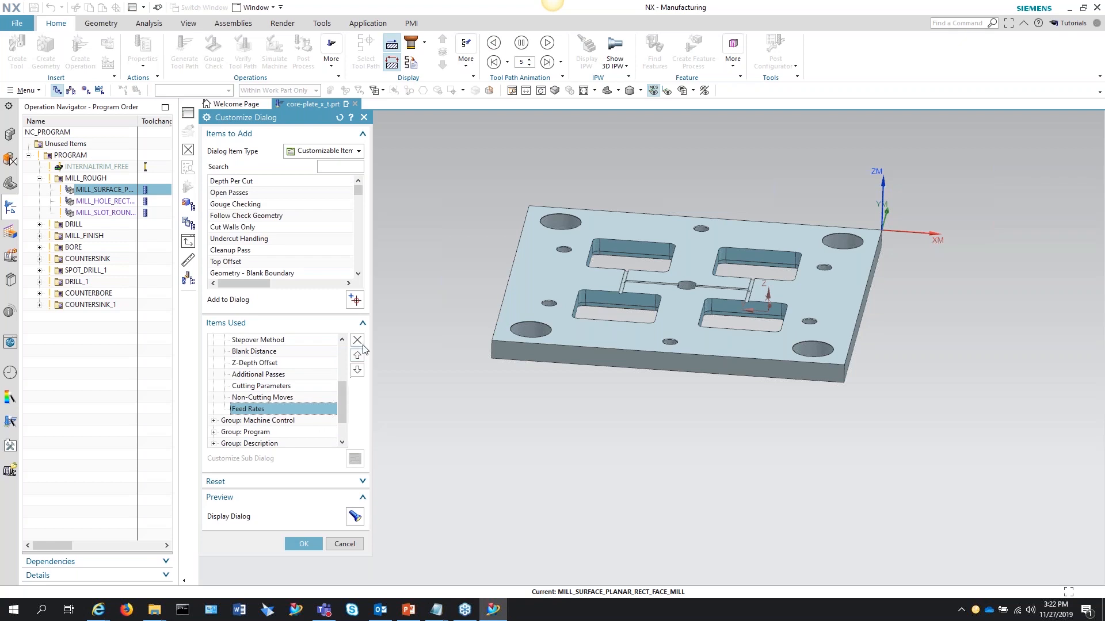
{"action": "left_click", "coordinate": [358, 342]}
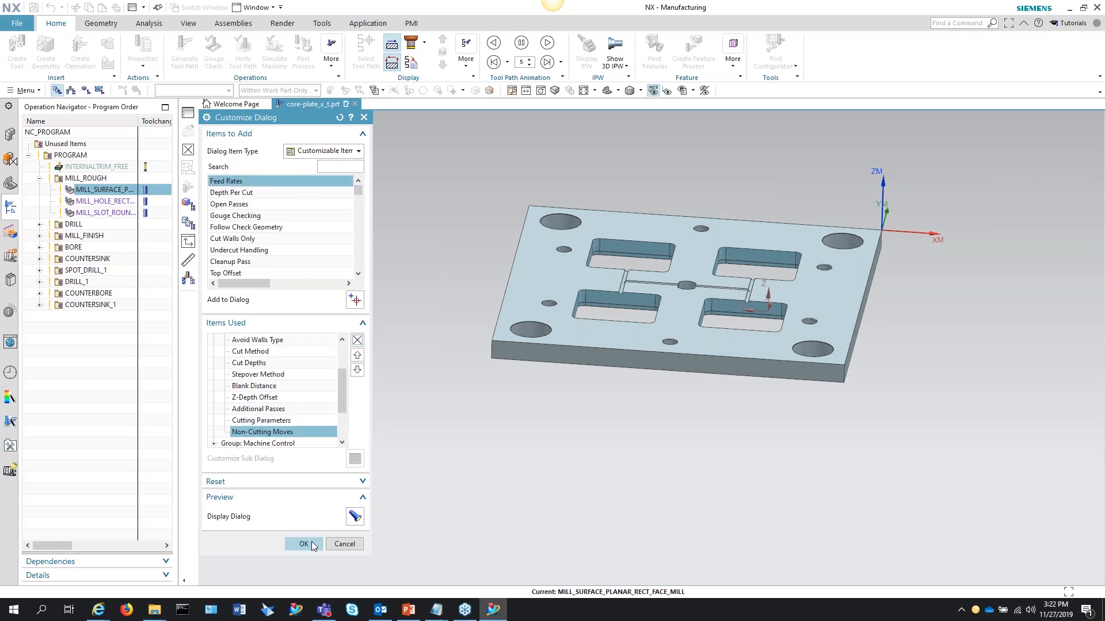
Preview the customized Floor Wall dialog and apply the customization.
{"action": "left_click", "coordinate": [355, 518]}
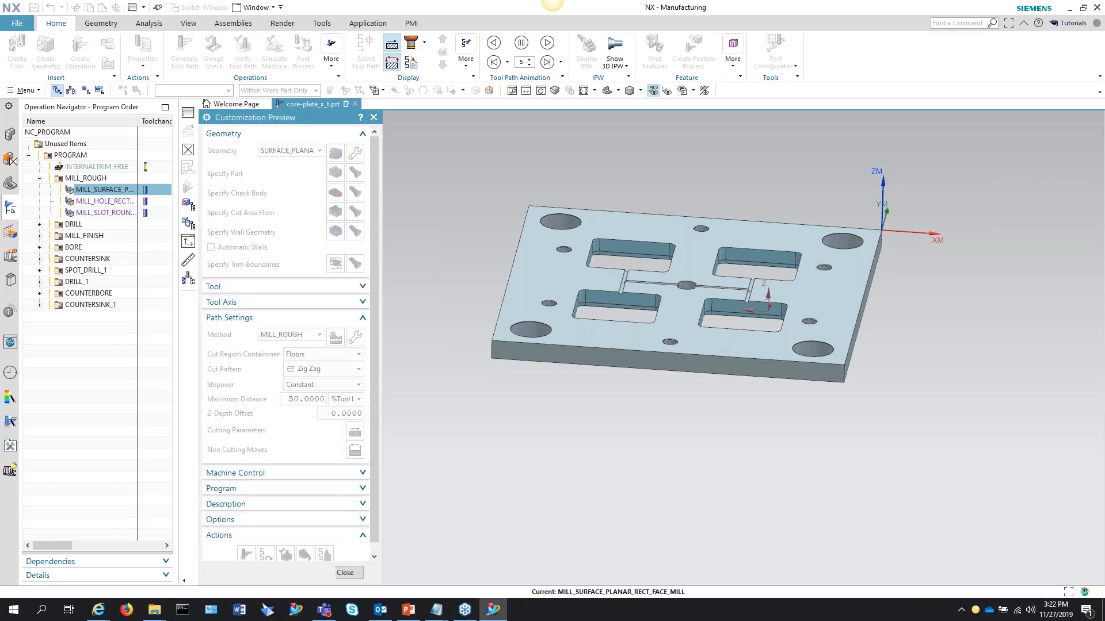
{"action": "scroll", "coordinate": [260, 382], "scroll_direction": "down", "scroll_amount": 1}
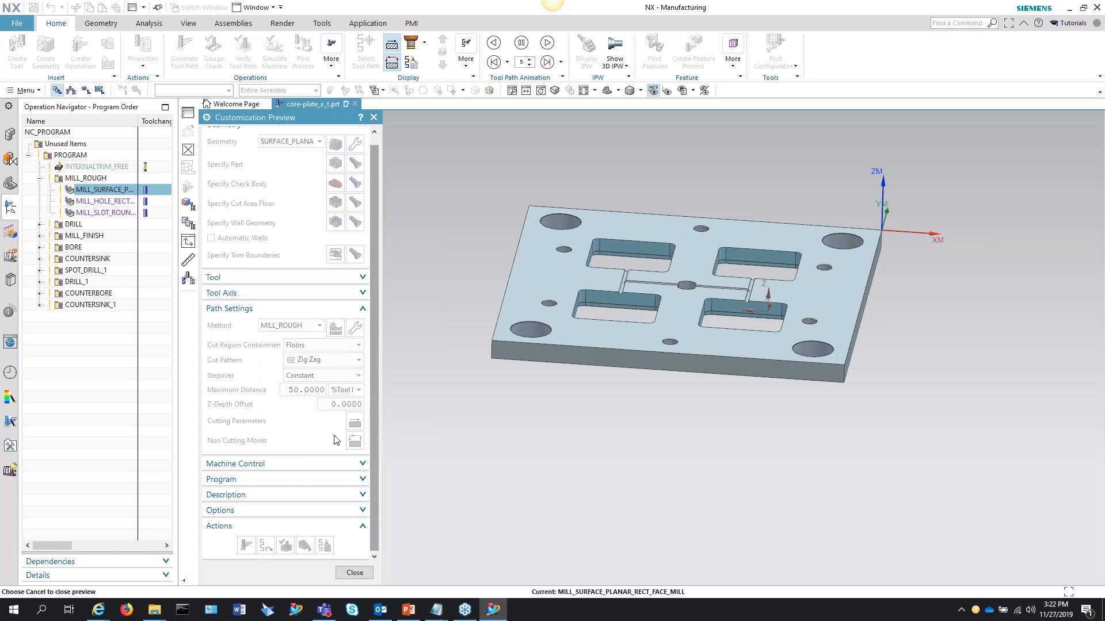
{"action": "left_click", "coordinate": [355, 572]}
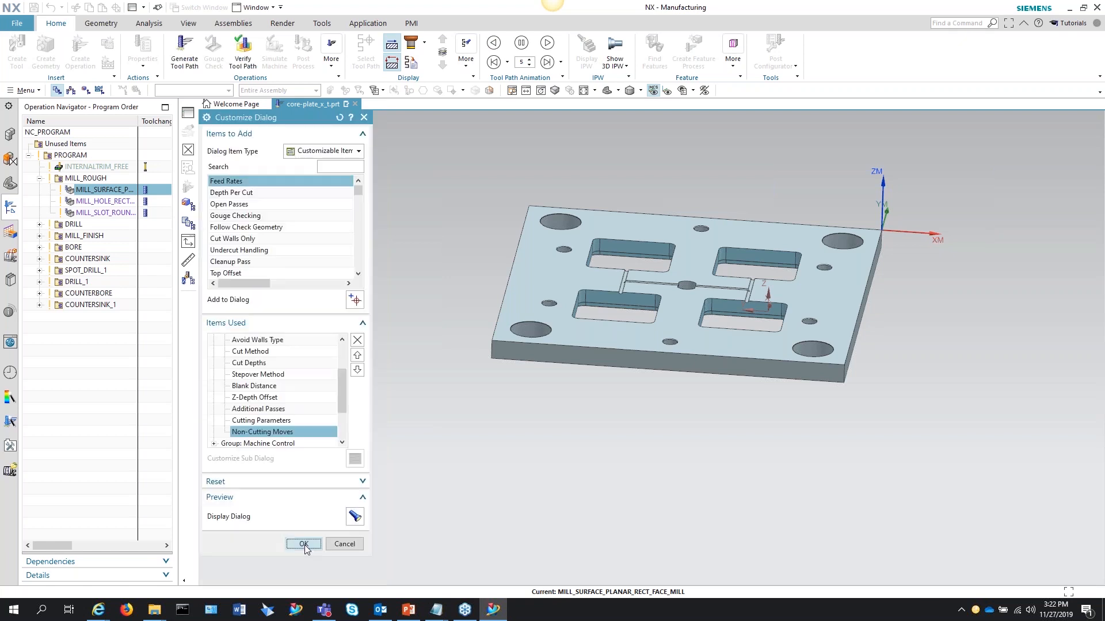
{"action": "left_click", "coordinate": [303, 544]}
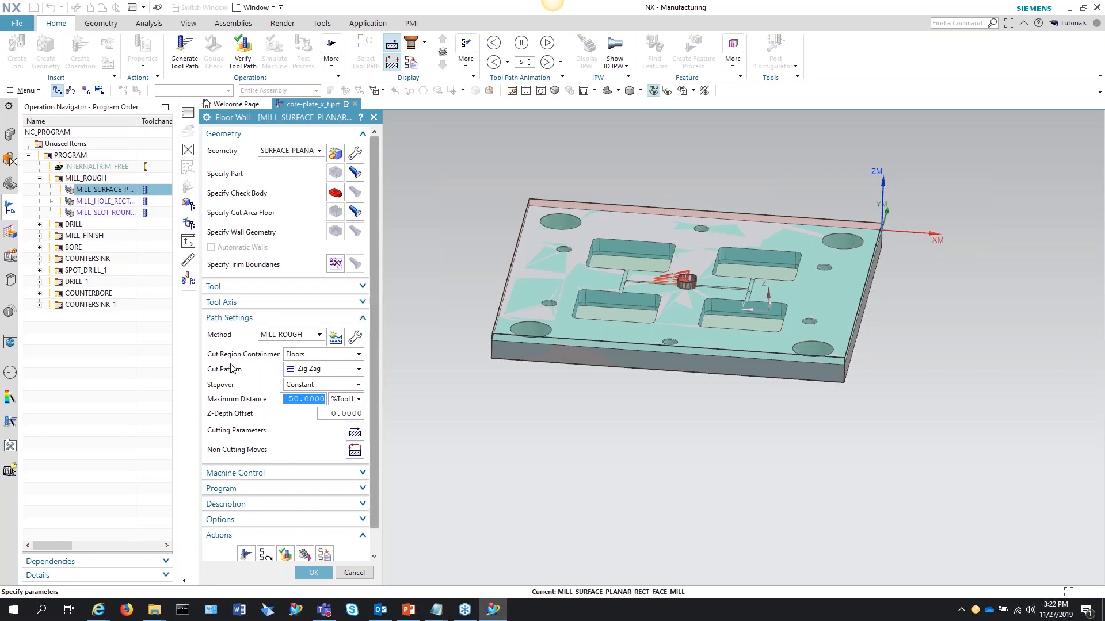
Review the Path Settings in the customized Floor Wall dialog and expand its Options section.
{"action": "scroll", "coordinate": [250, 384], "scroll_direction": "down", "scroll_amount": 1}
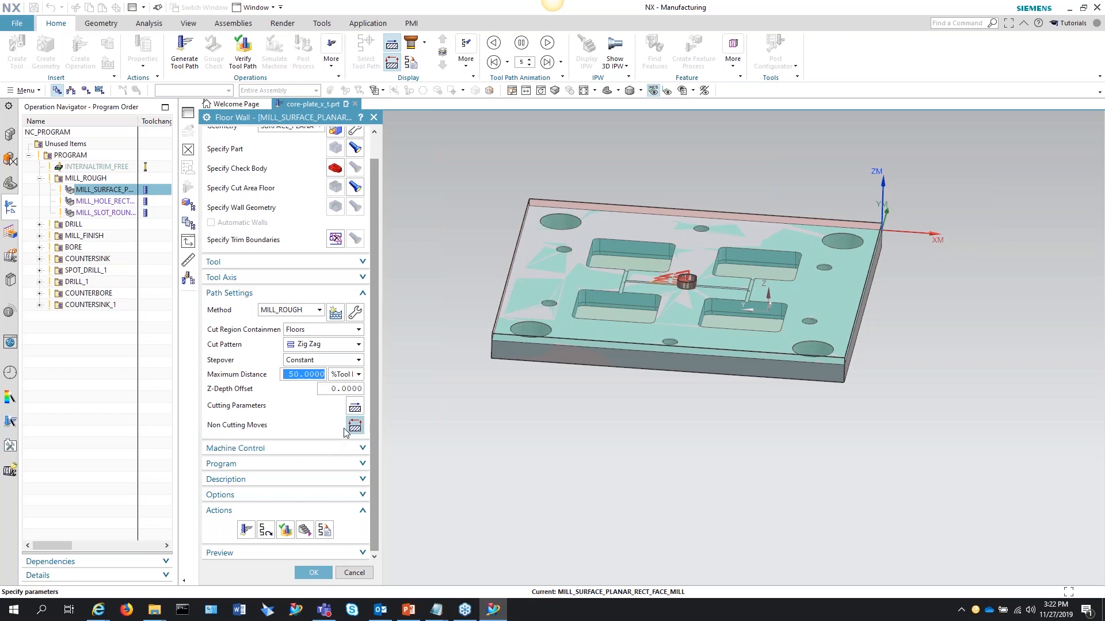
{"action": "left_click", "coordinate": [364, 495]}
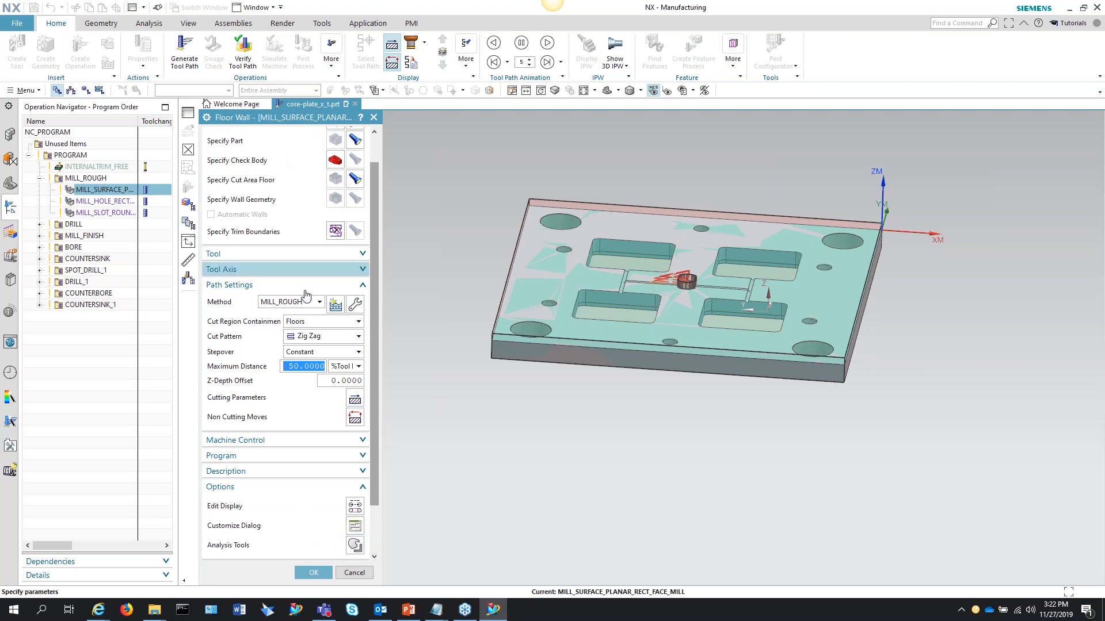
Cancel out of the Floor Wall operation dialog.
{"action": "left_click", "coordinate": [352, 573]}
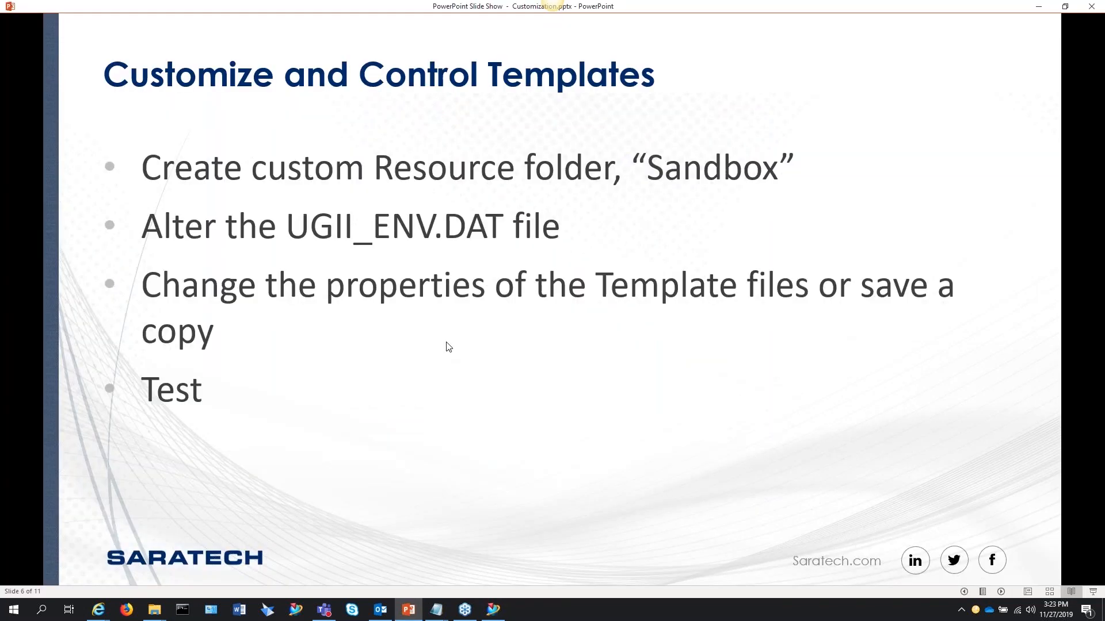
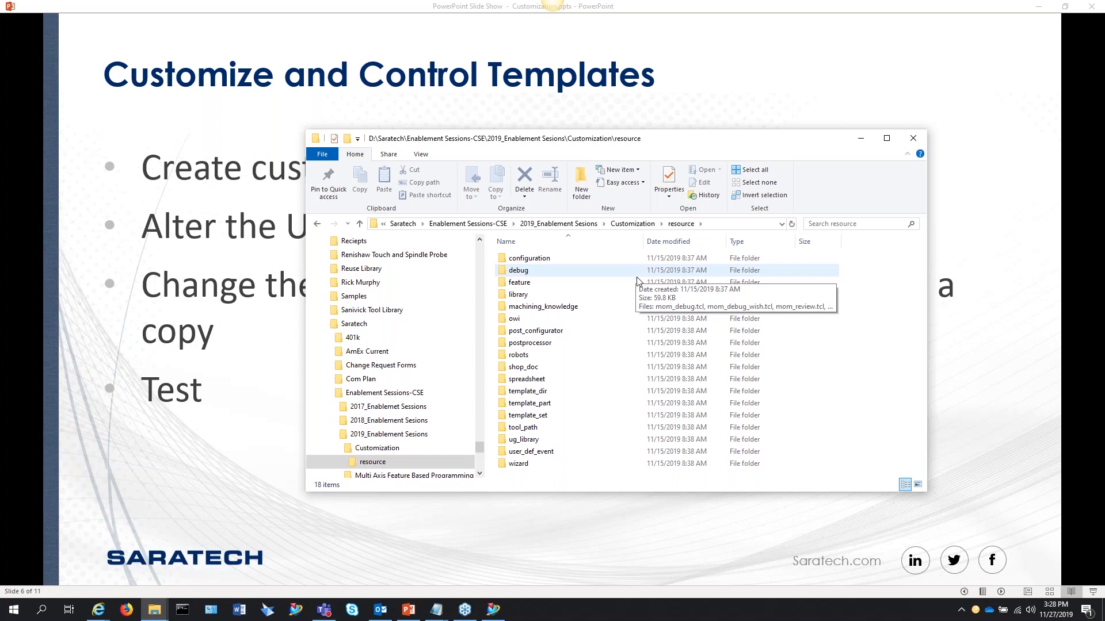
Examine the subfolders of the custom Customization\resource folder in File Explorer.
{"action": "mouse_move", "coordinate": [637, 282]}
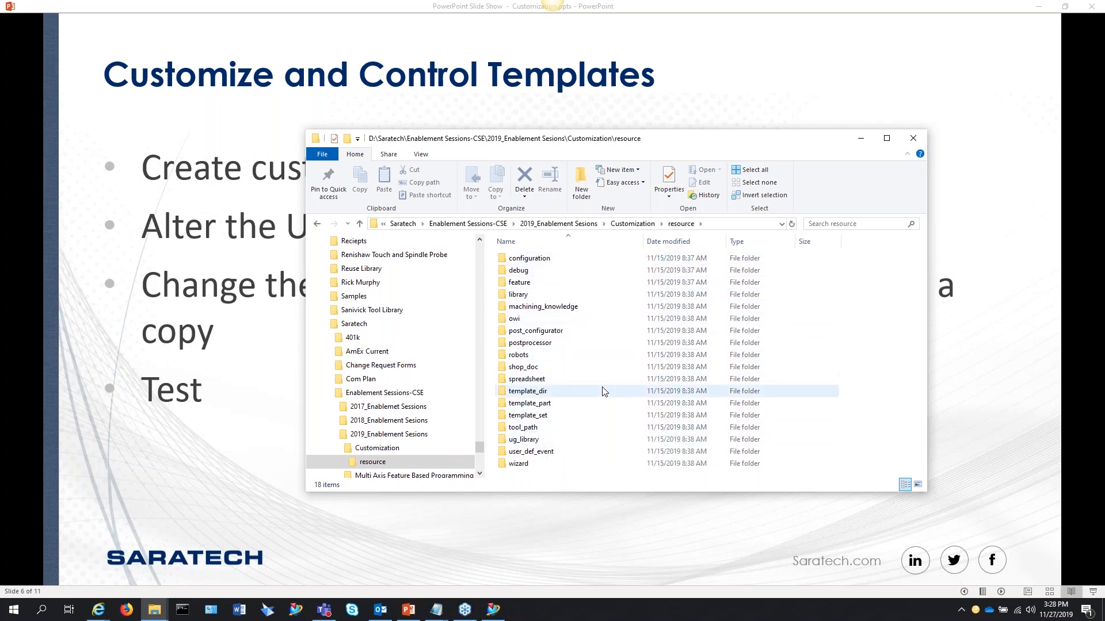
{"action": "mouse_move", "coordinate": [605, 345]}
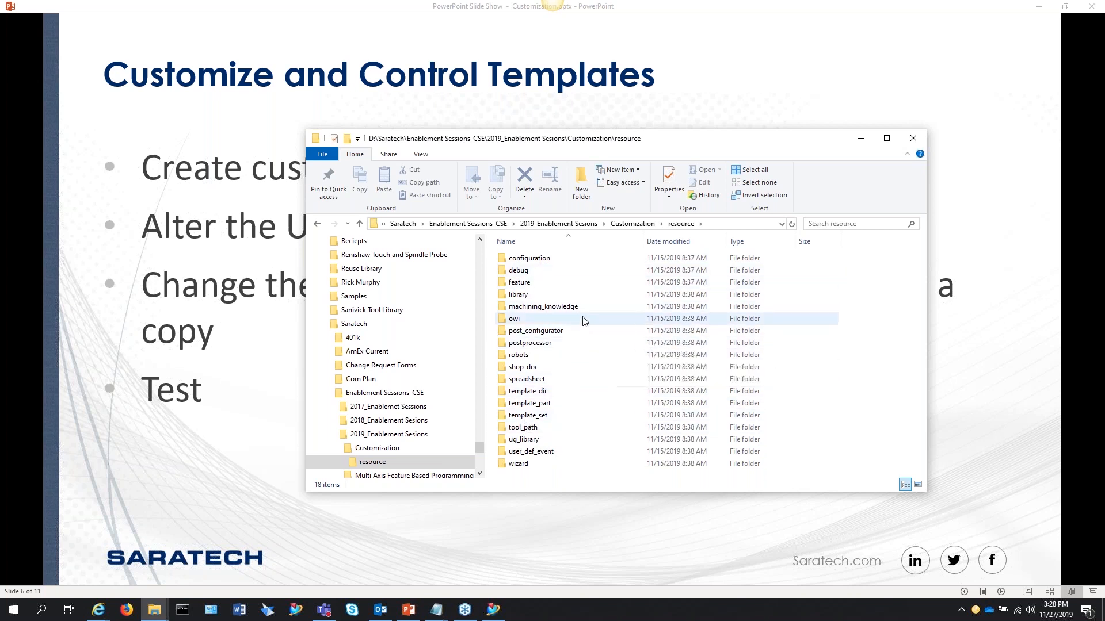
{"action": "mouse_move", "coordinate": [584, 321]}
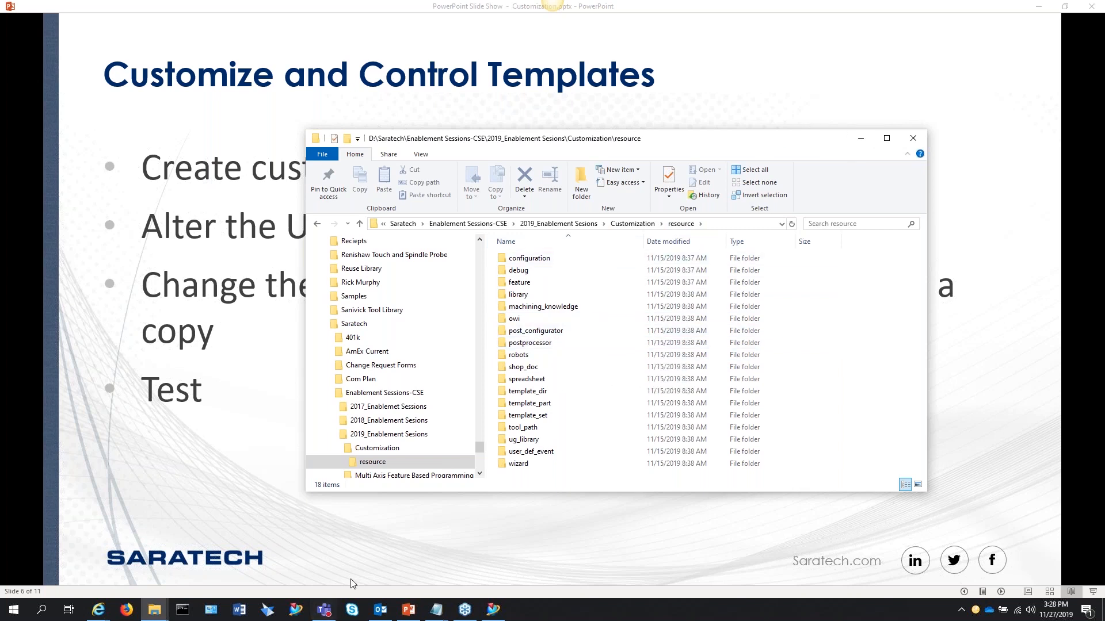
Switch to NX and exit it without saving core-plate_x_t.prt.
{"action": "left_click", "coordinate": [492, 610]}
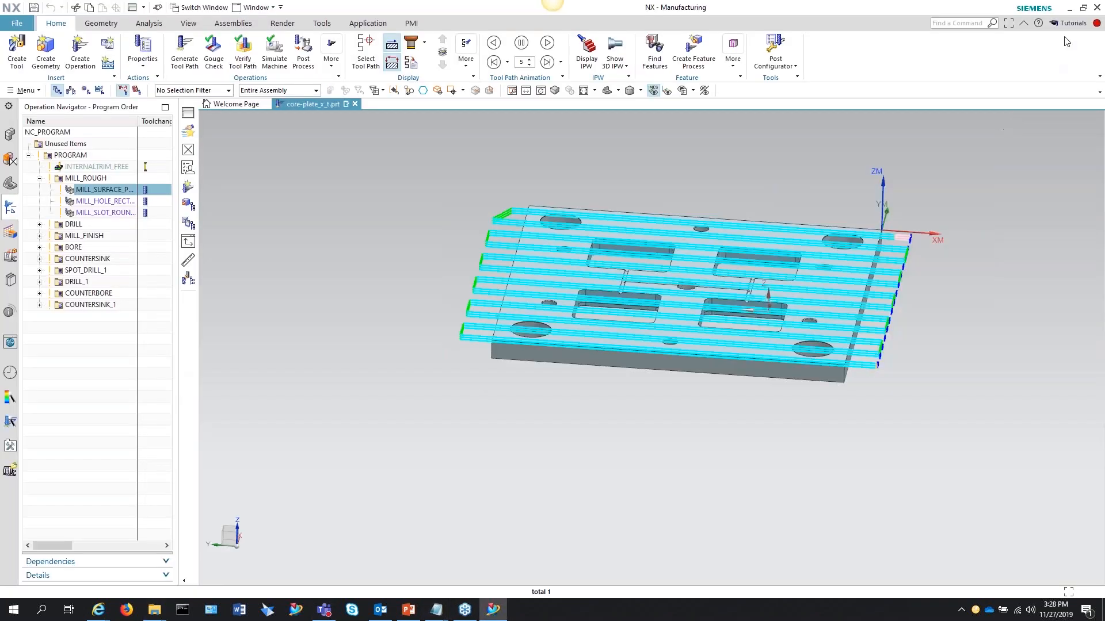
{"action": "left_click", "coordinate": [1096, 7]}
{"action": "left_click", "coordinate": [557, 327]}
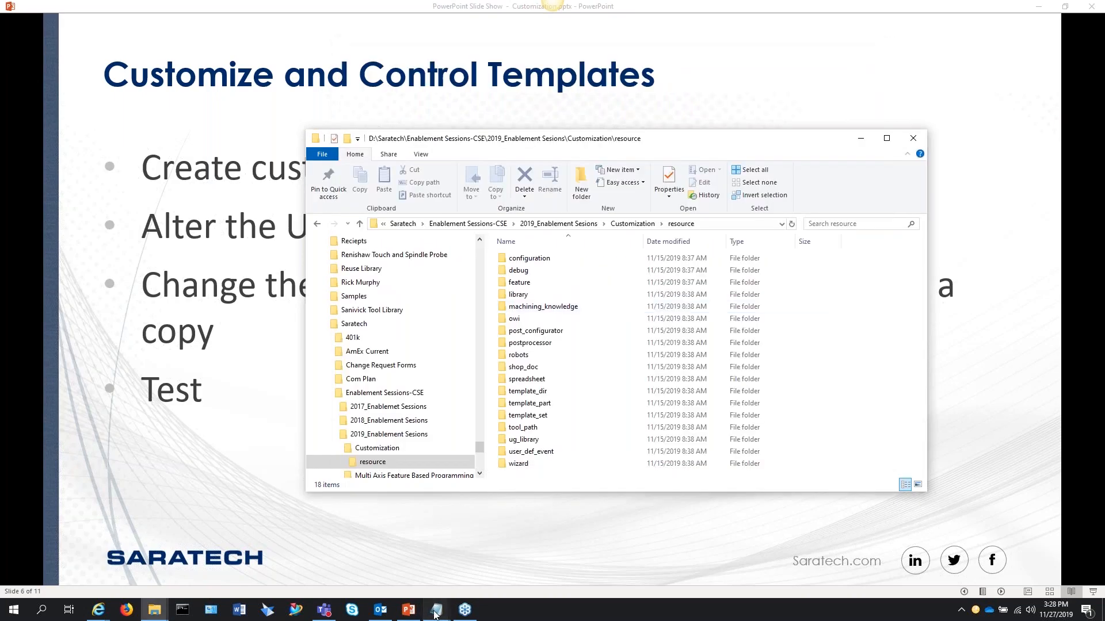
Switch to ugii_env.dat in Notepad, review its lines from UGII_3DCONNEXION_LIBRARY through the solidcam section, and close the file.
{"action": "mouse_move", "coordinate": [436, 609]}
{"action": "left_click", "coordinate": [485, 554]}
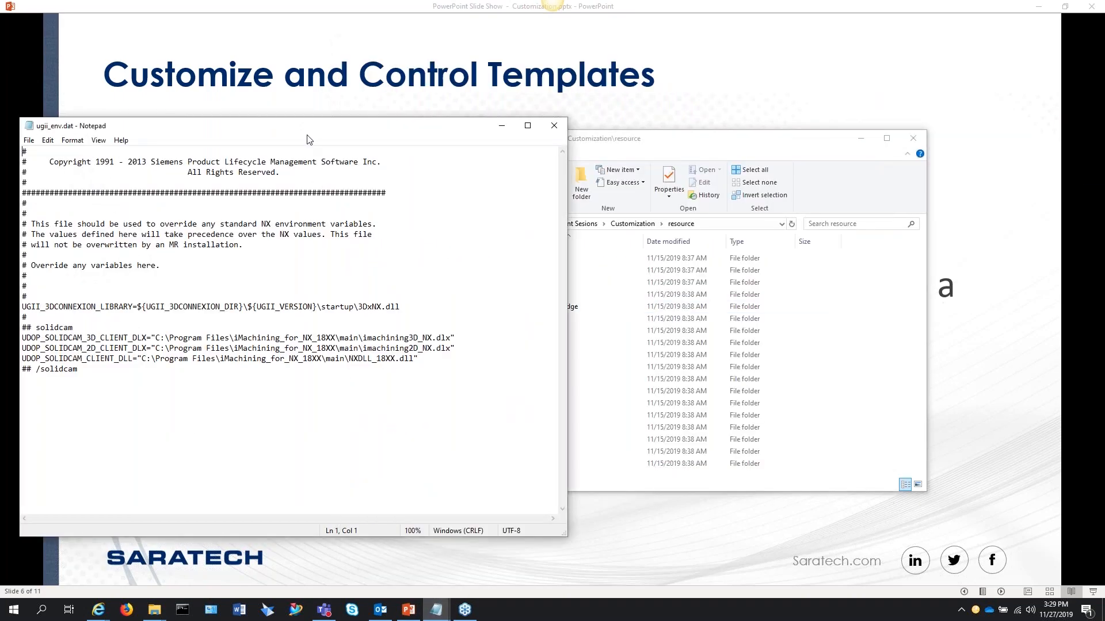
{"action": "left_click_drag", "start_coordinate": [376, 128], "coordinate": [635, 80]}
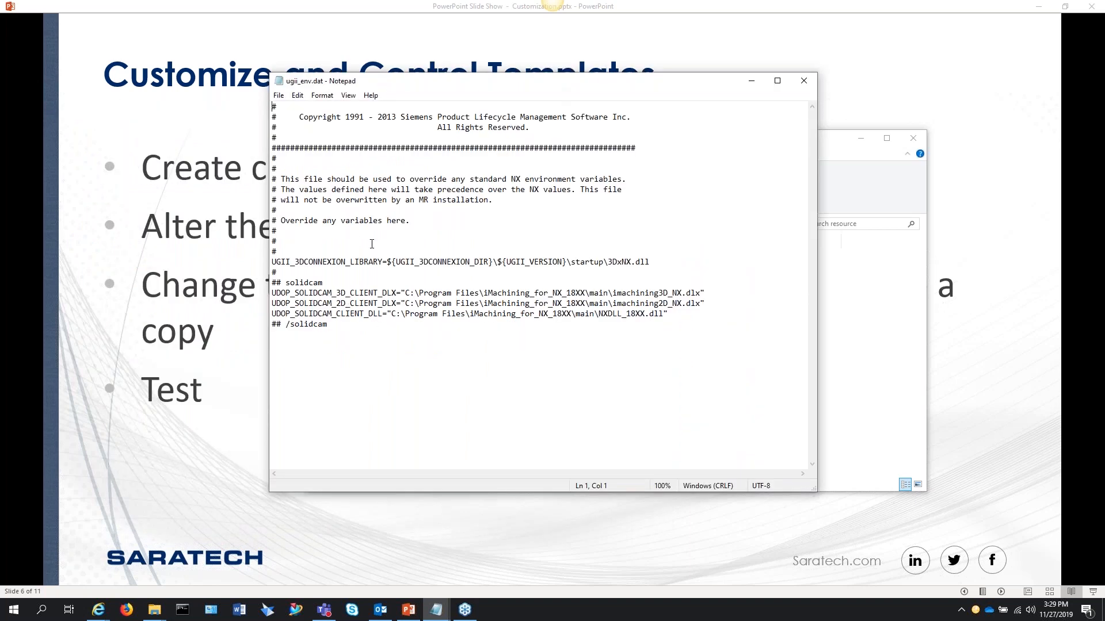
{"action": "left_click_drag", "start_coordinate": [271, 262], "coordinate": [336, 325]}
{"action": "left_click", "coordinate": [444, 355]}
{"action": "left_click", "coordinate": [804, 81]}
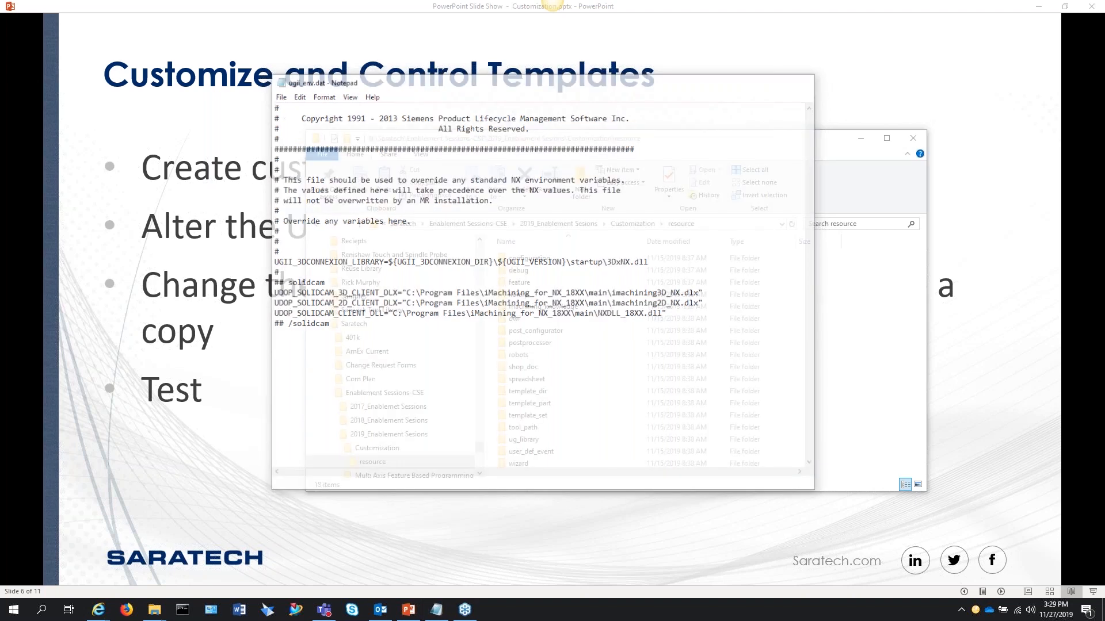
Switch to ugii_env_1.dat in Notepad and highlight the UGII_CAM_RESOURCE_DIR line that points to the custom resource folder.
{"action": "left_click", "coordinate": [437, 610]}
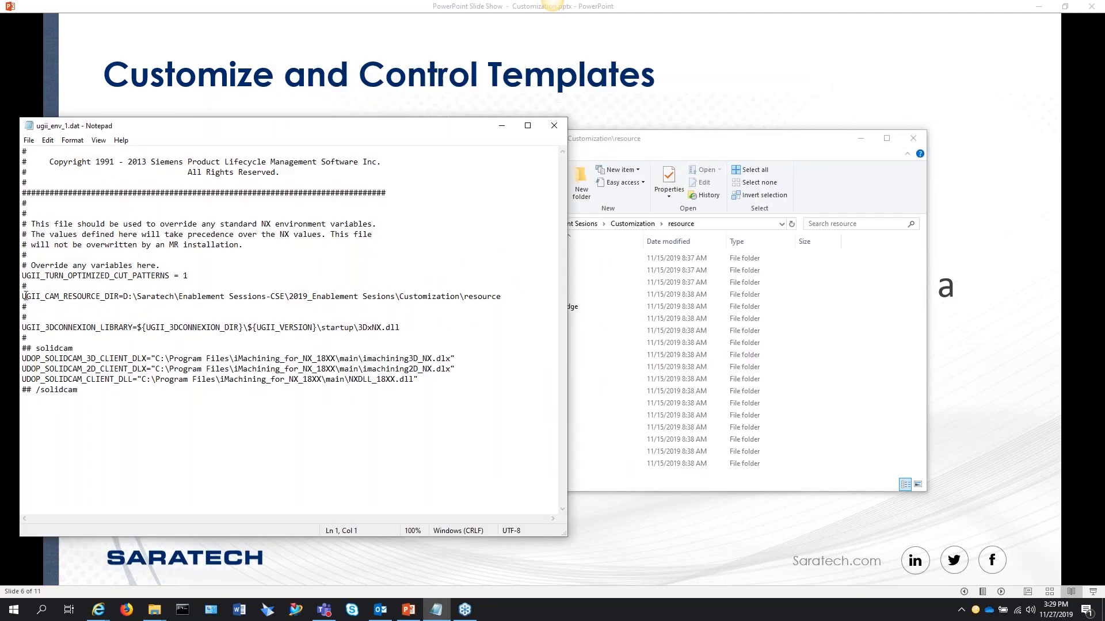
{"action": "left_click_drag", "start_coordinate": [21, 296], "coordinate": [503, 299]}
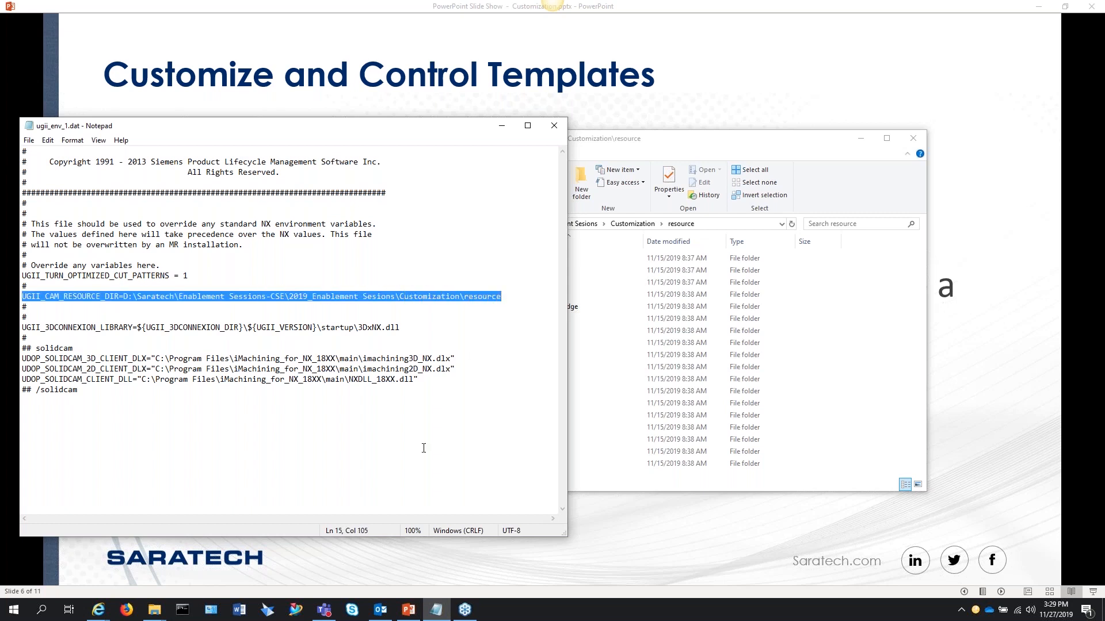
{"action": "left_click", "coordinate": [642, 554]}
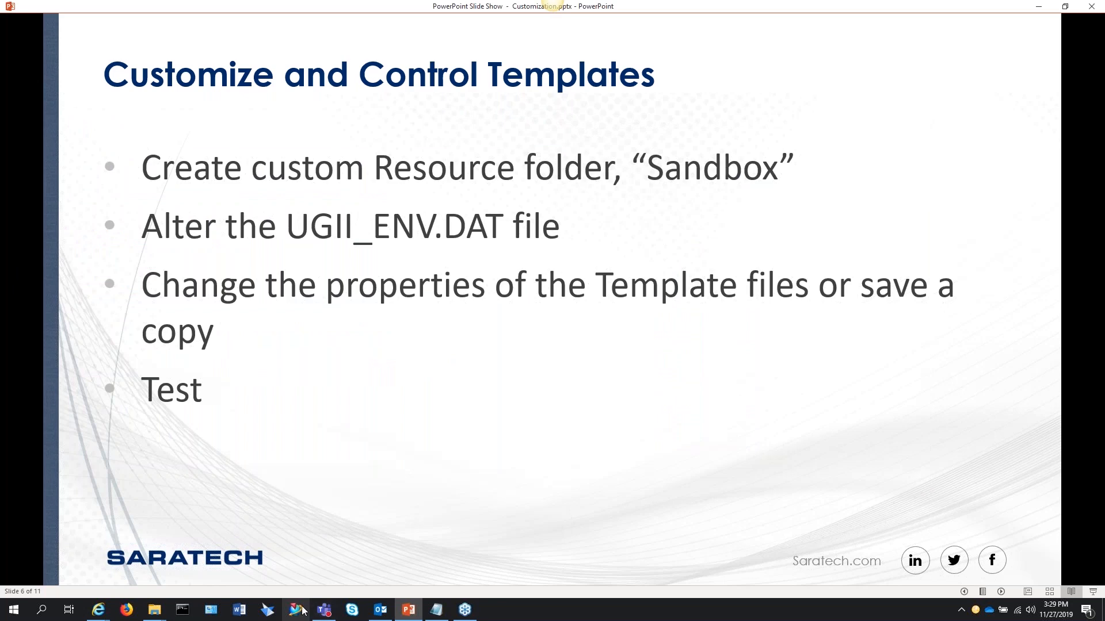
Minimize the PowerPoint slide show and widen the Operation Navigator in NX to show the Path and Tool columns.
{"action": "left_click", "coordinate": [1038, 7]}
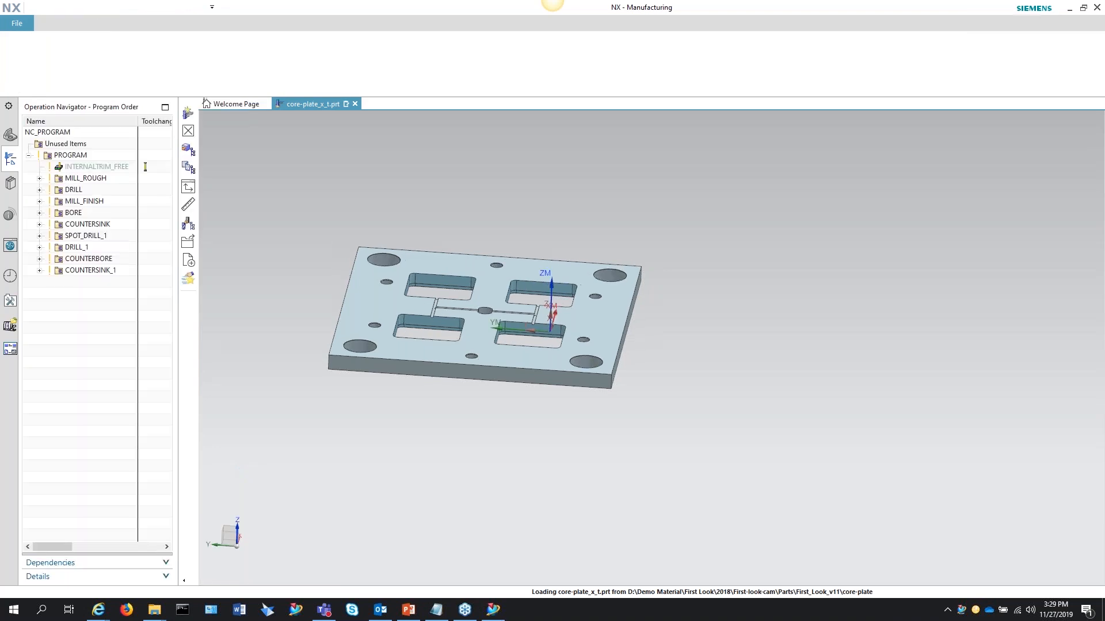
{"action": "left_click_drag", "start_coordinate": [176, 286], "coordinate": [285, 286]}
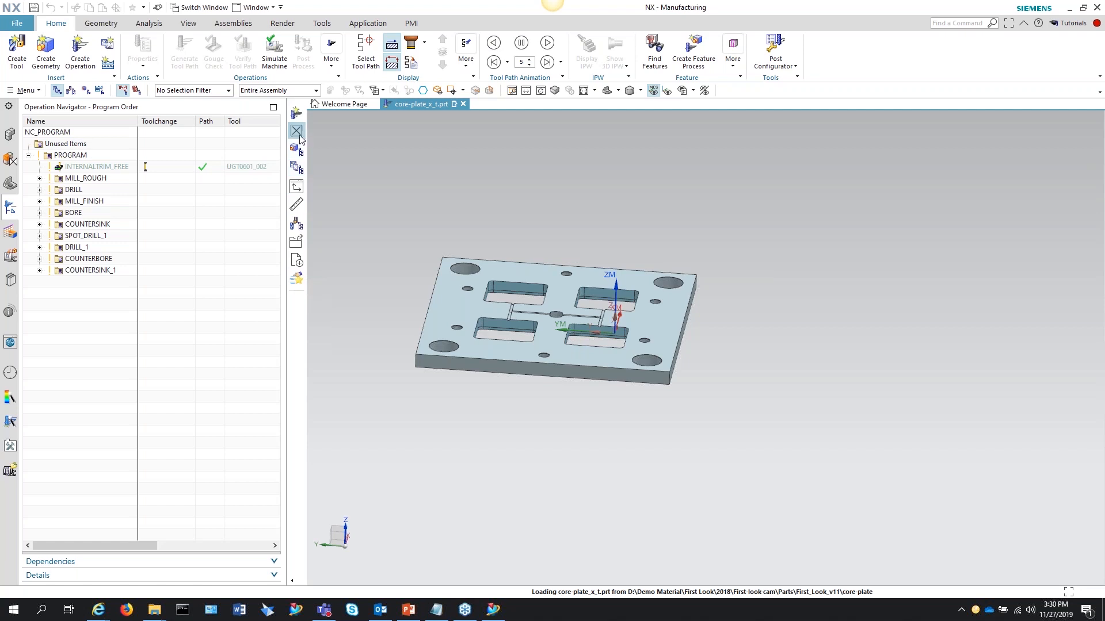
Open the NX session log file.
{"action": "left_click", "coordinate": [26, 90]}
{"action": "mouse_move", "coordinate": [46, 272]}
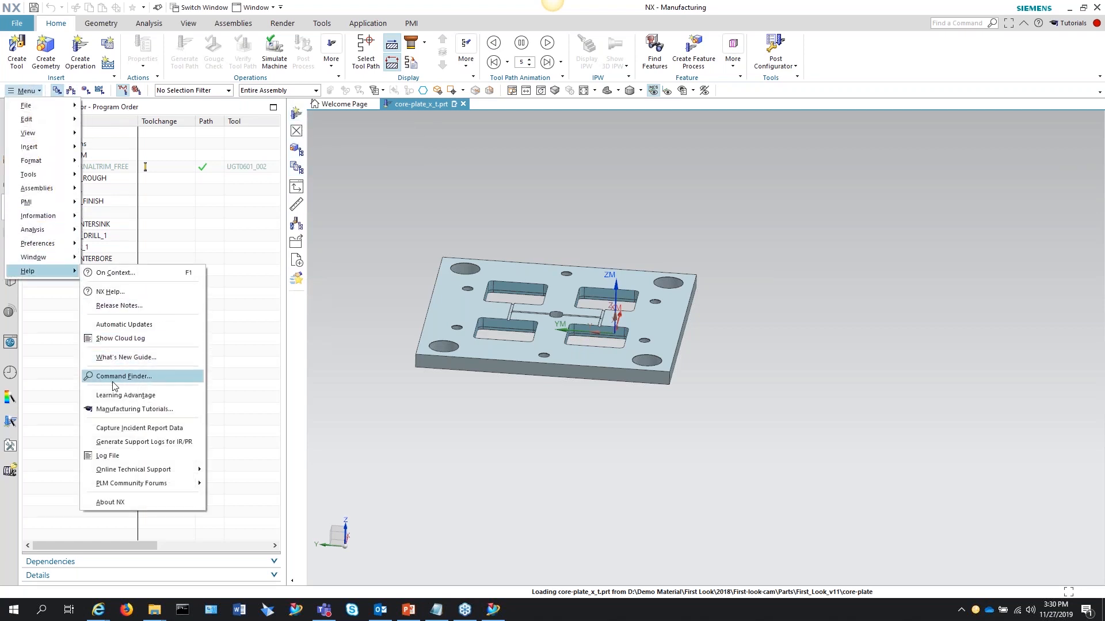
{"action": "left_click", "coordinate": [109, 456]}
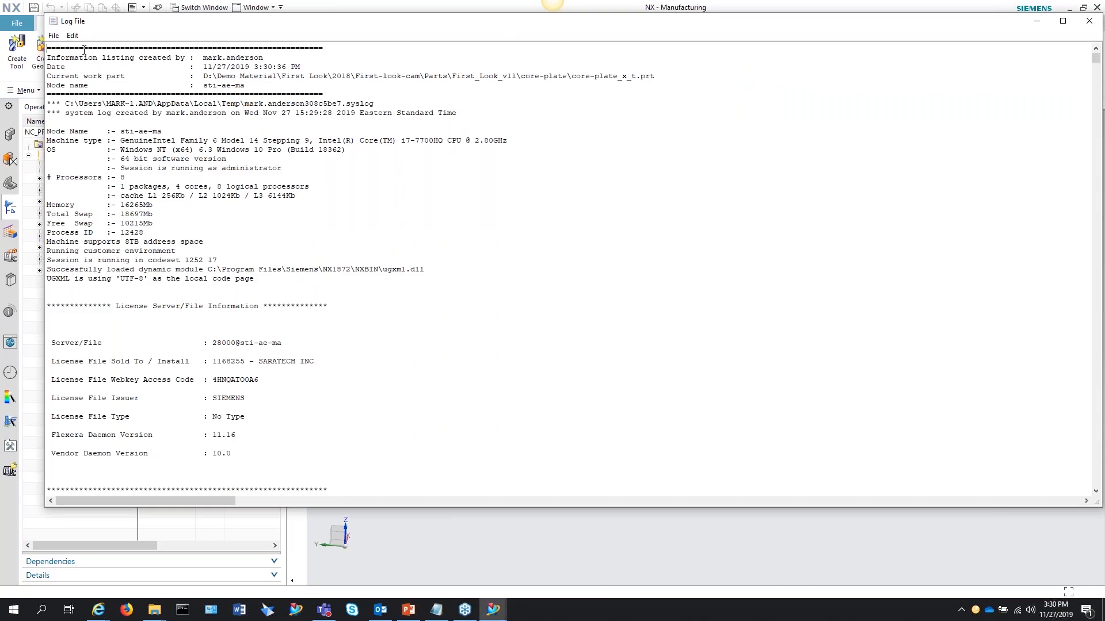
Search the log file for MACH, stepping through the matches to UGII_CAM_RESOURCE_DIR, and highlight that line with its path.
{"action": "left_click", "coordinate": [53, 36]}
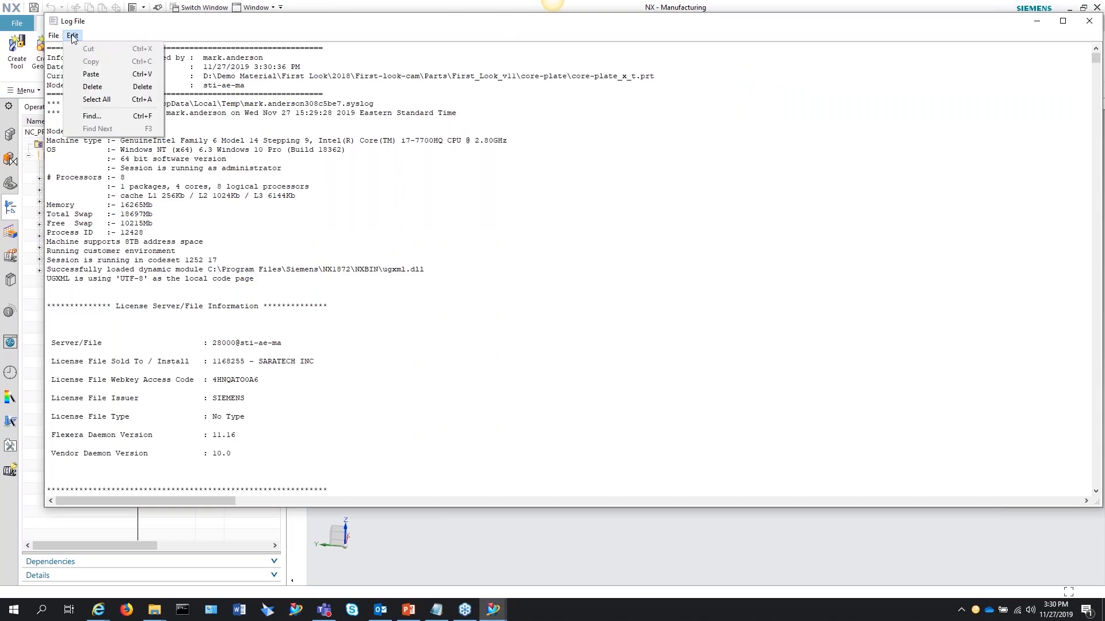
{"action": "left_click", "coordinate": [73, 37]}
{"action": "left_click", "coordinate": [73, 36]}
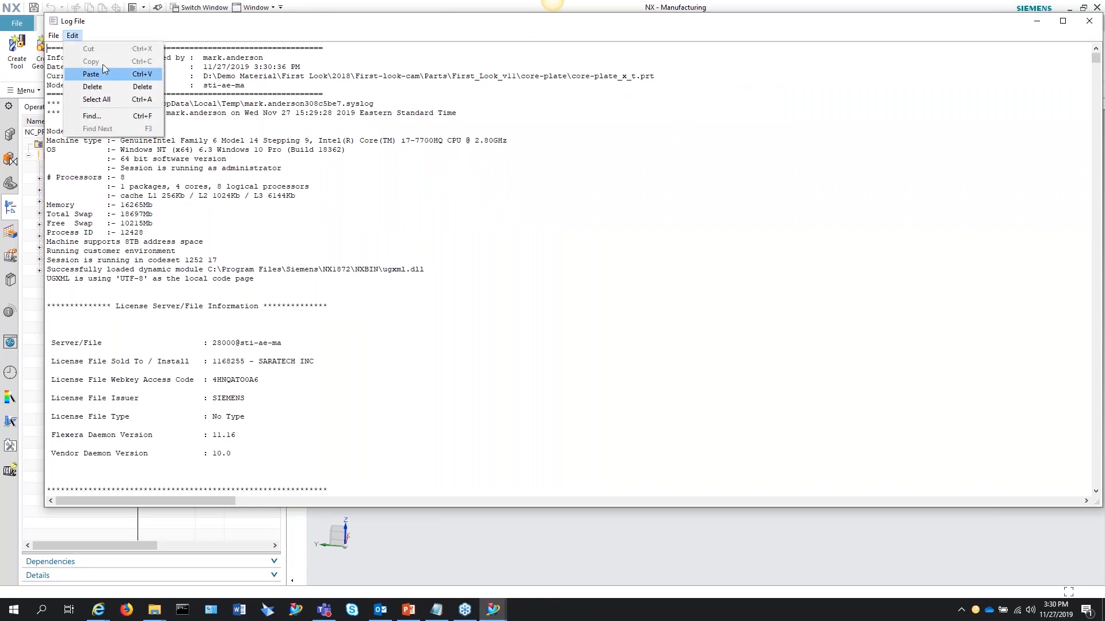
{"action": "left_click", "coordinate": [92, 116]}
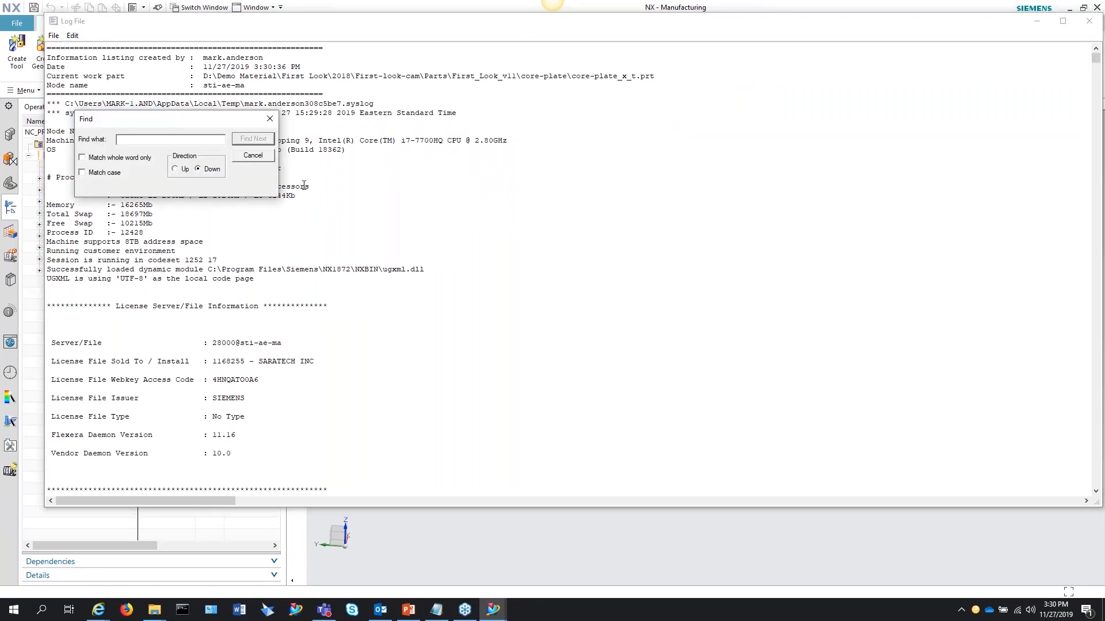
{"action": "type", "text": "MACH"}
{"action": "left_click", "coordinate": [251, 142]}
{"action": "left_click", "coordinate": [251, 142]}
{"action": "left_click", "coordinate": [251, 142]}
{"action": "left_click", "coordinate": [251, 142]}
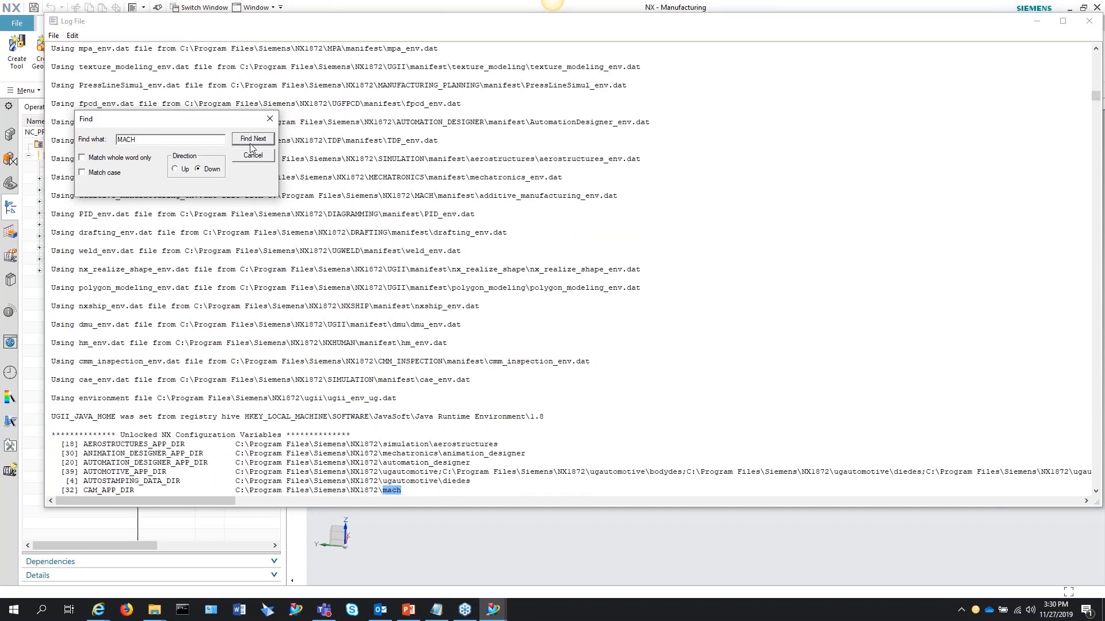
{"action": "scroll", "coordinate": [277, 381], "scroll_direction": "down", "scroll_amount": 6}
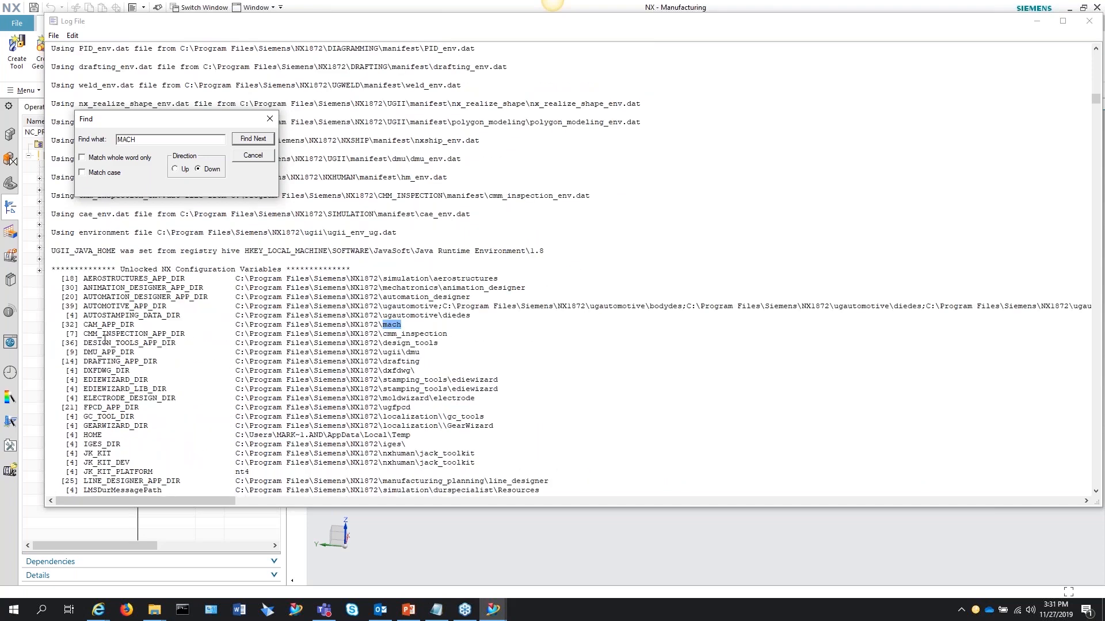
{"action": "left_click", "coordinate": [248, 140]}
{"action": "left_click", "coordinate": [248, 140]}
{"action": "left_click", "coordinate": [248, 140]}
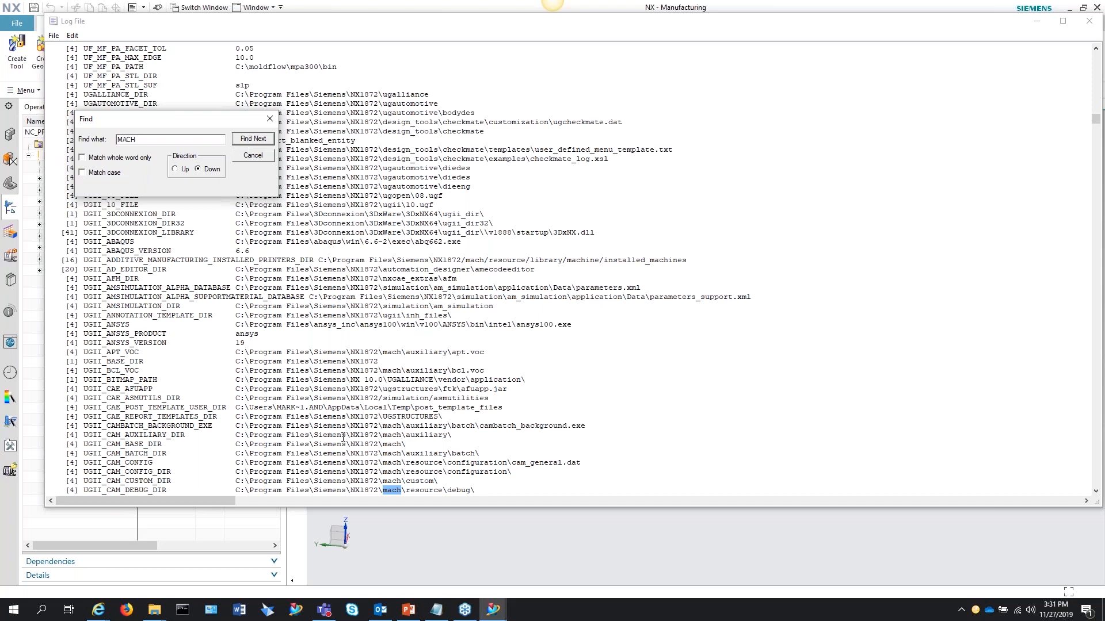
{"action": "scroll", "coordinate": [343, 437], "scroll_direction": "down", "scroll_amount": 4}
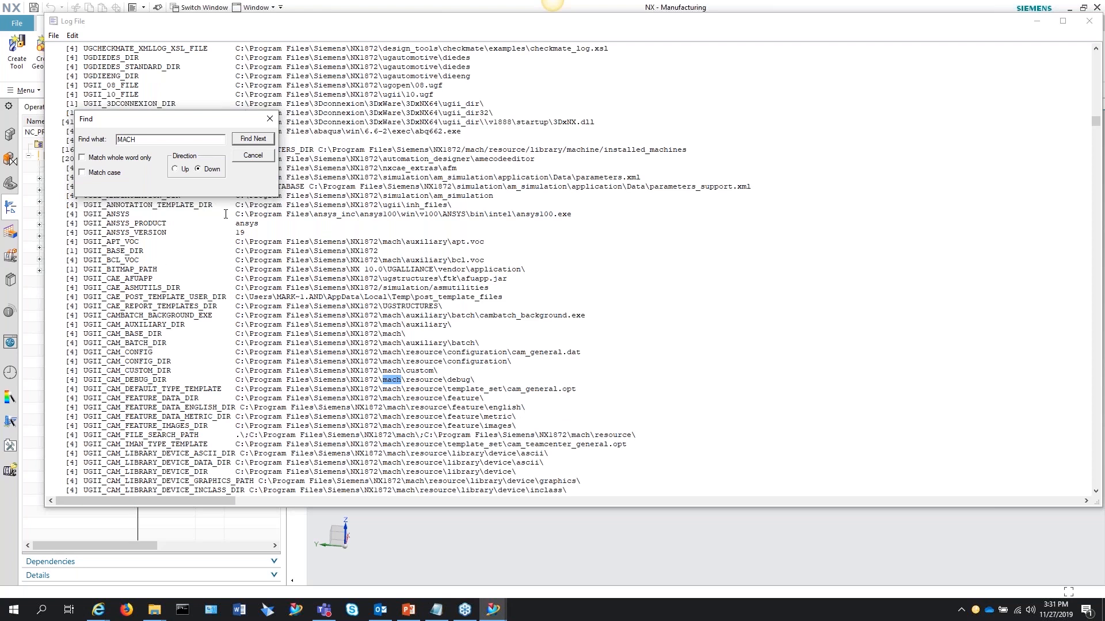
{"action": "left_click", "coordinate": [244, 139]}
{"action": "left_click", "coordinate": [244, 140]}
{"action": "left_click", "coordinate": [244, 140]}
{"action": "left_click", "coordinate": [244, 140]}
{"action": "left_click", "coordinate": [244, 140]}
{"action": "left_click", "coordinate": [244, 140]}
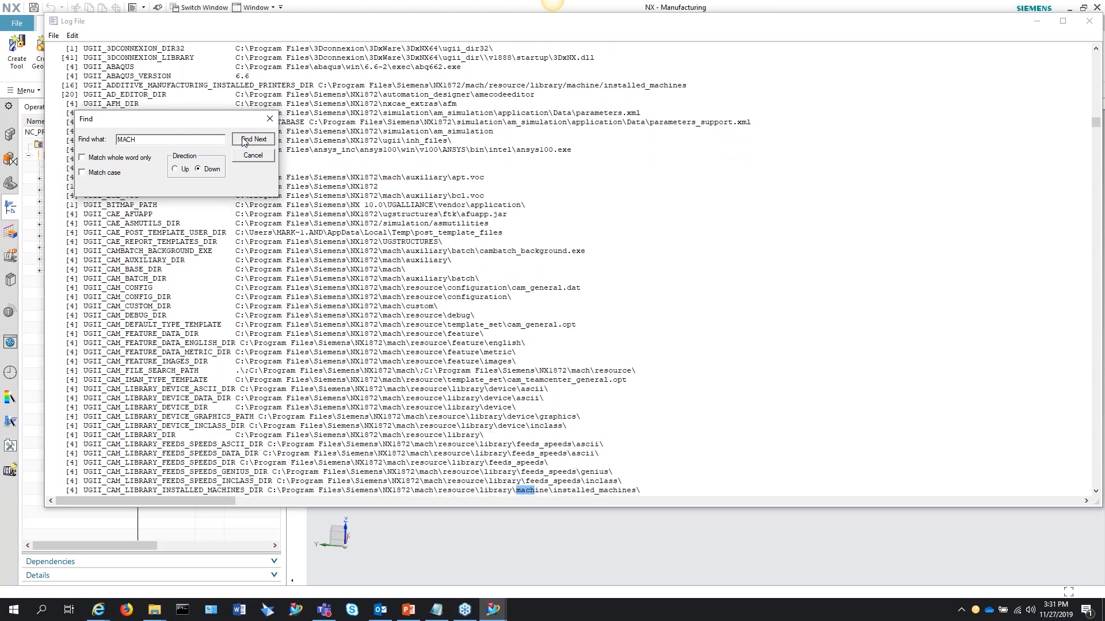
{"action": "left_click", "coordinate": [244, 140]}
{"action": "left_click", "coordinate": [244, 140]}
{"action": "left_click", "coordinate": [244, 140]}
{"action": "left_click", "coordinate": [244, 140]}
{"action": "left_click", "coordinate": [243, 140]}
{"action": "left_click", "coordinate": [244, 140]}
{"action": "left_click", "coordinate": [244, 139]}
{"action": "left_click", "coordinate": [244, 140]}
{"action": "left_click", "coordinate": [244, 140]}
{"action": "left_click", "coordinate": [244, 141]}
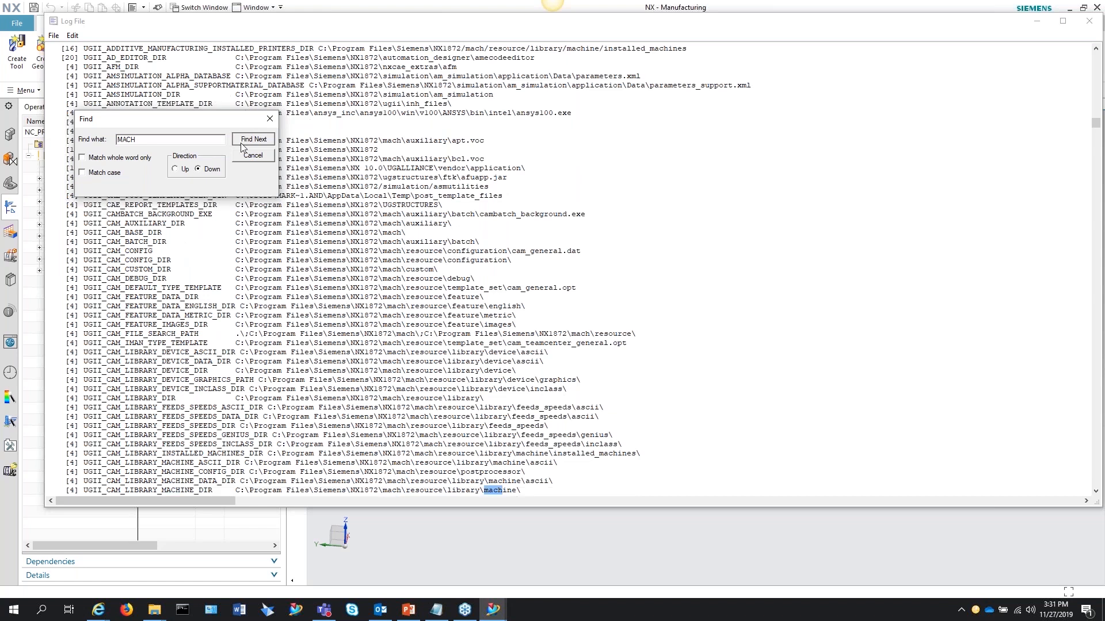
{"action": "left_click", "coordinate": [242, 141]}
{"action": "left_click", "coordinate": [242, 141]}
{"action": "left_click", "coordinate": [242, 141]}
{"action": "left_click", "coordinate": [242, 141]}
{"action": "left_click", "coordinate": [242, 141]}
{"action": "left_click", "coordinate": [242, 141]}
{"action": "left_click", "coordinate": [242, 141]}
{"action": "left_click", "coordinate": [242, 141]}
{"action": "left_click", "coordinate": [243, 141]}
{"action": "left_click", "coordinate": [242, 141]}
{"action": "left_click", "coordinate": [242, 141]}
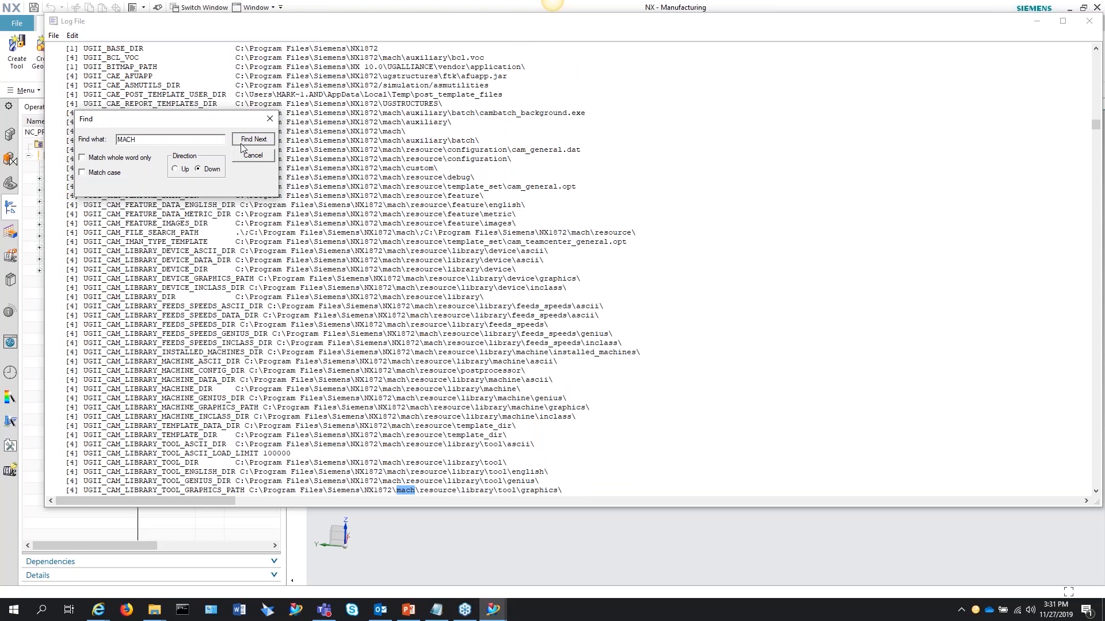
{"action": "left_click", "coordinate": [242, 141]}
{"action": "left_click", "coordinate": [242, 141]}
{"action": "left_click", "coordinate": [243, 141]}
{"action": "left_click", "coordinate": [242, 141]}
{"action": "left_click", "coordinate": [242, 140]}
{"action": "left_click", "coordinate": [242, 141]}
{"action": "left_click", "coordinate": [242, 141]}
{"action": "left_click", "coordinate": [243, 141]}
{"action": "left_click", "coordinate": [242, 141]}
{"action": "left_click", "coordinate": [241, 141]}
{"action": "left_click", "coordinate": [242, 141]}
{"action": "left_click", "coordinate": [241, 141]}
{"action": "left_click", "coordinate": [85, 471]}
{"action": "left_click_drag", "start_coordinate": [85, 472], "coordinate": [454, 472]}
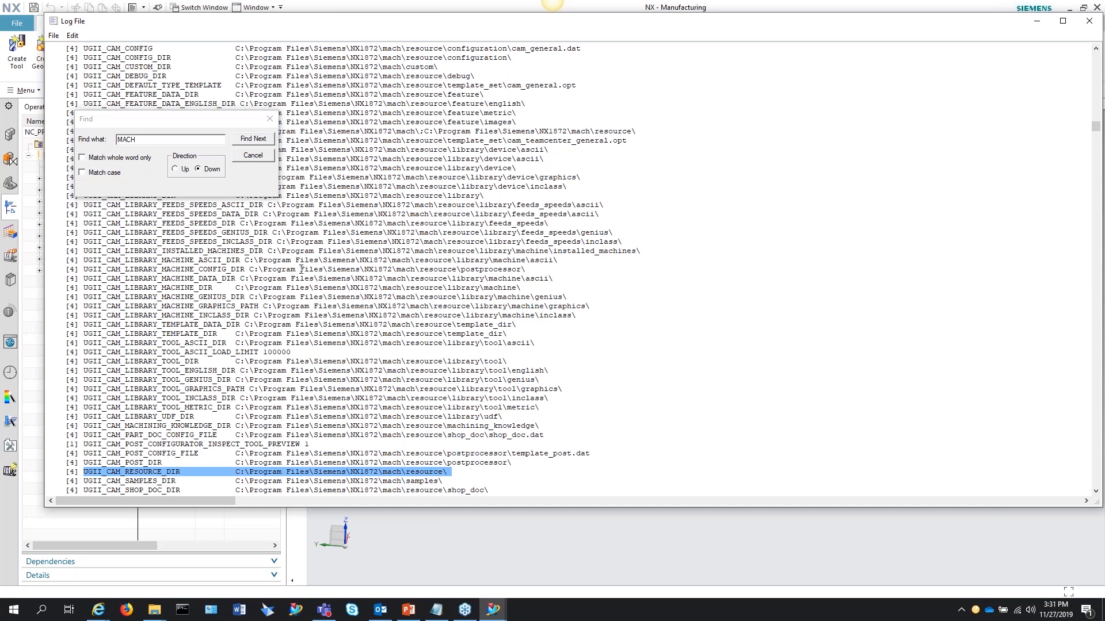
Close the search and the log file, and exit NX without saving core-plate_x_t.prt.
{"action": "left_click", "coordinate": [271, 118]}
{"action": "left_click", "coordinate": [1088, 22]}
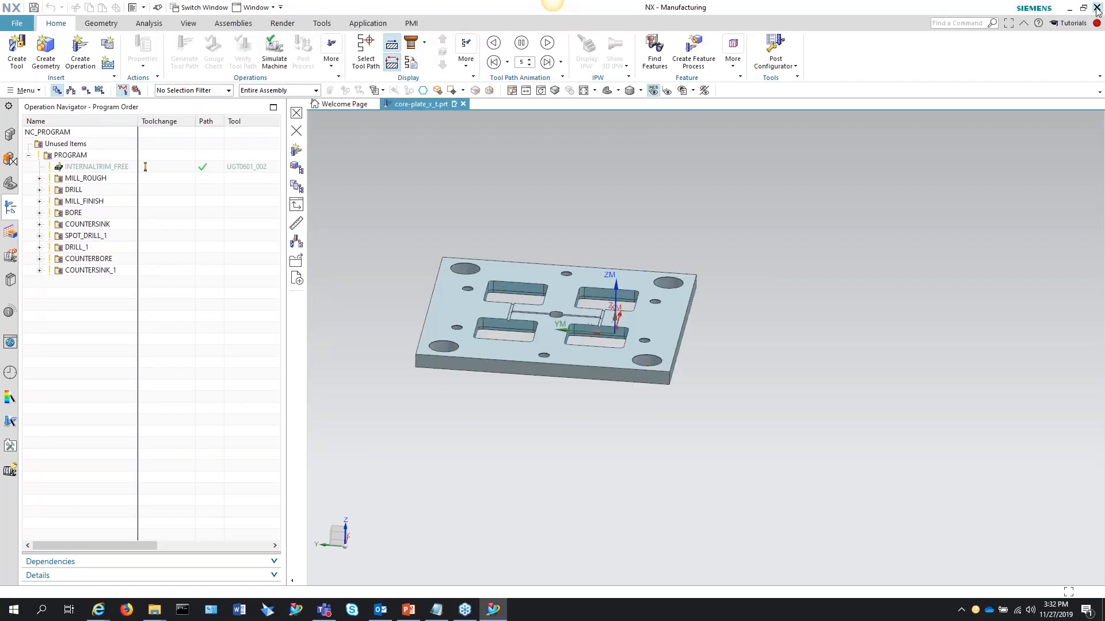
{"action": "left_click", "coordinate": [1097, 7]}
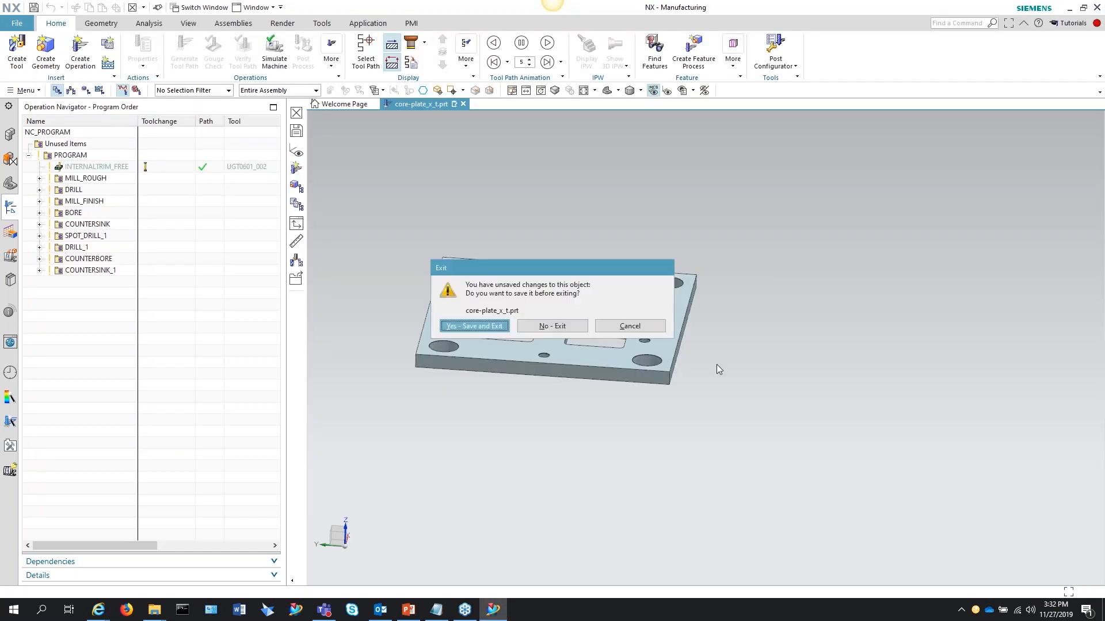
Close ugii_env_1.dat in Notepad and the resource folder window in File Explorer.
{"action": "left_click", "coordinate": [437, 616]}
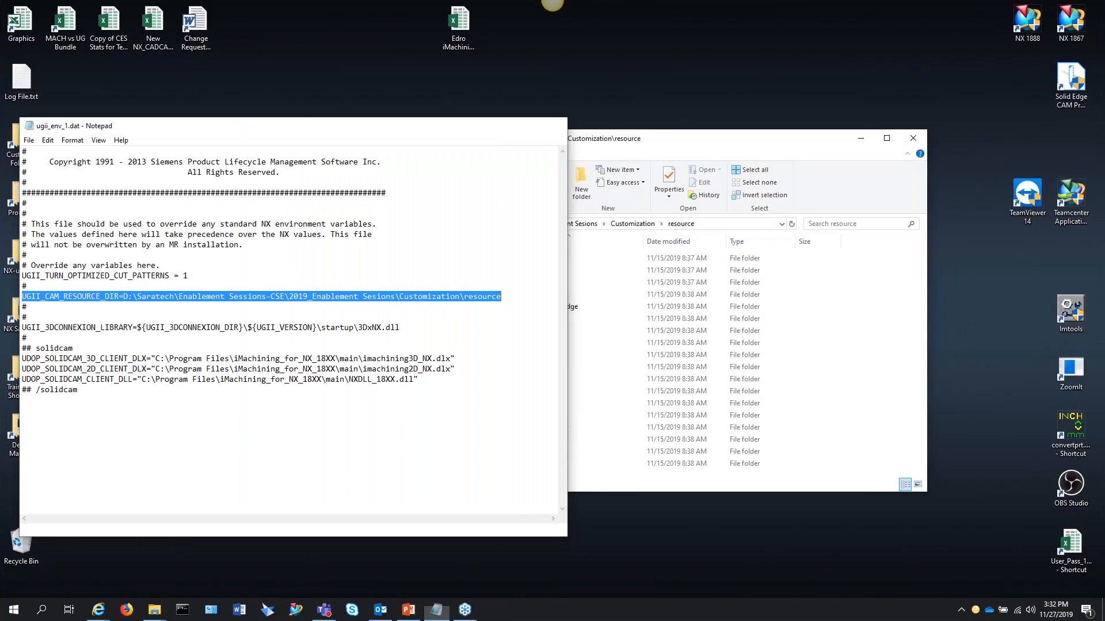
{"action": "left_click", "coordinate": [554, 125]}
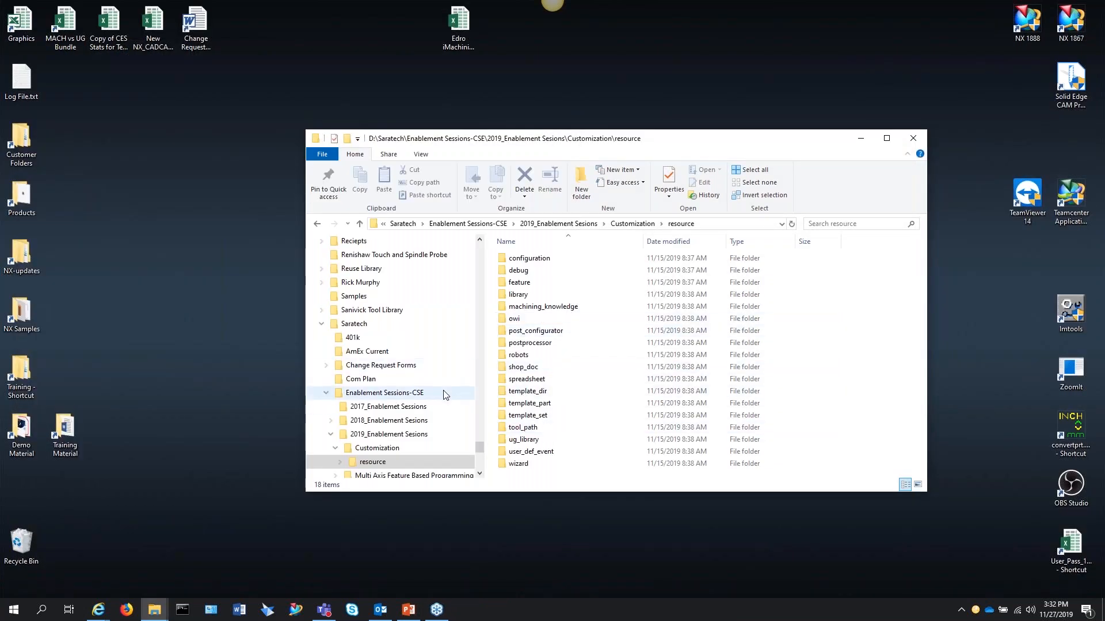
{"action": "left_click", "coordinate": [913, 138]}
Open a new File Explorer window alongside the Customization folder window.
{"action": "left_click", "coordinate": [159, 615]}
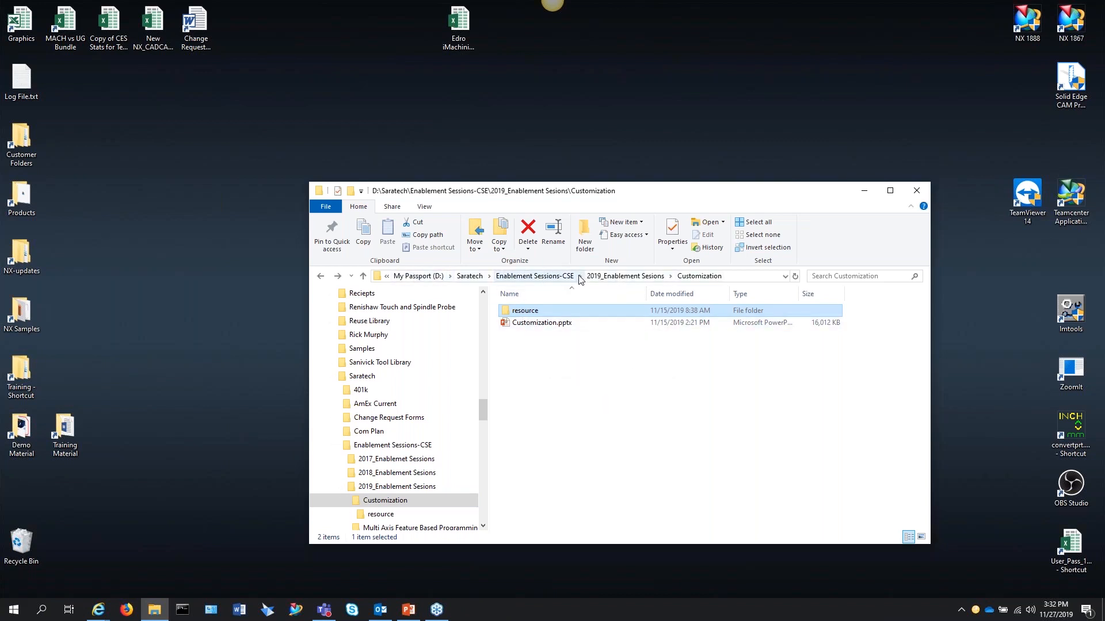
{"action": "left_click", "coordinate": [157, 596]}
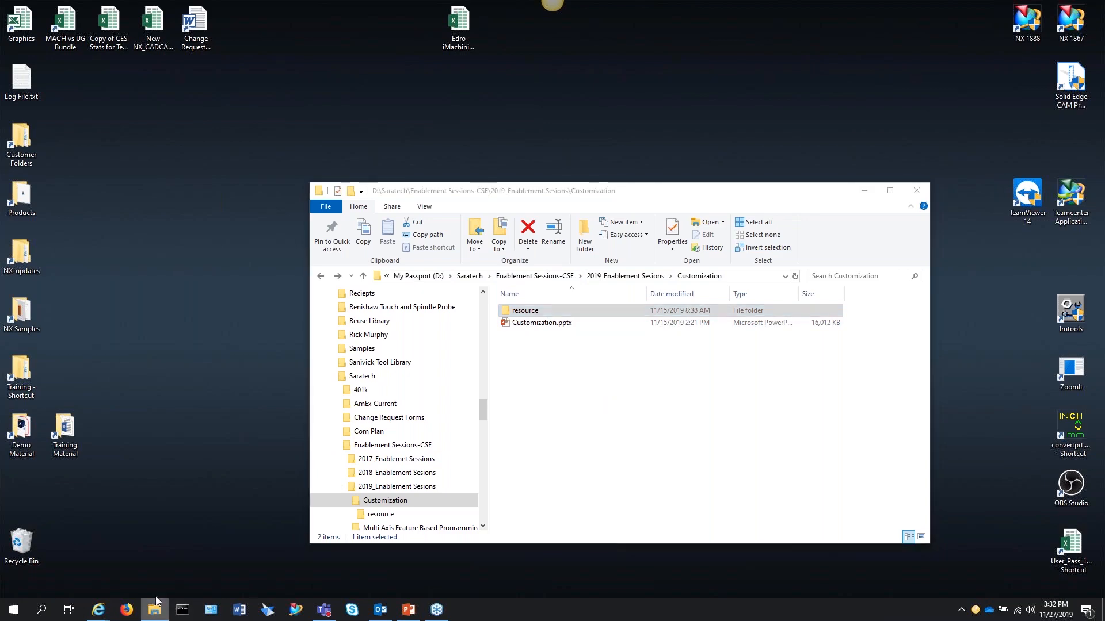
{"action": "right_click", "coordinate": [156, 598]}
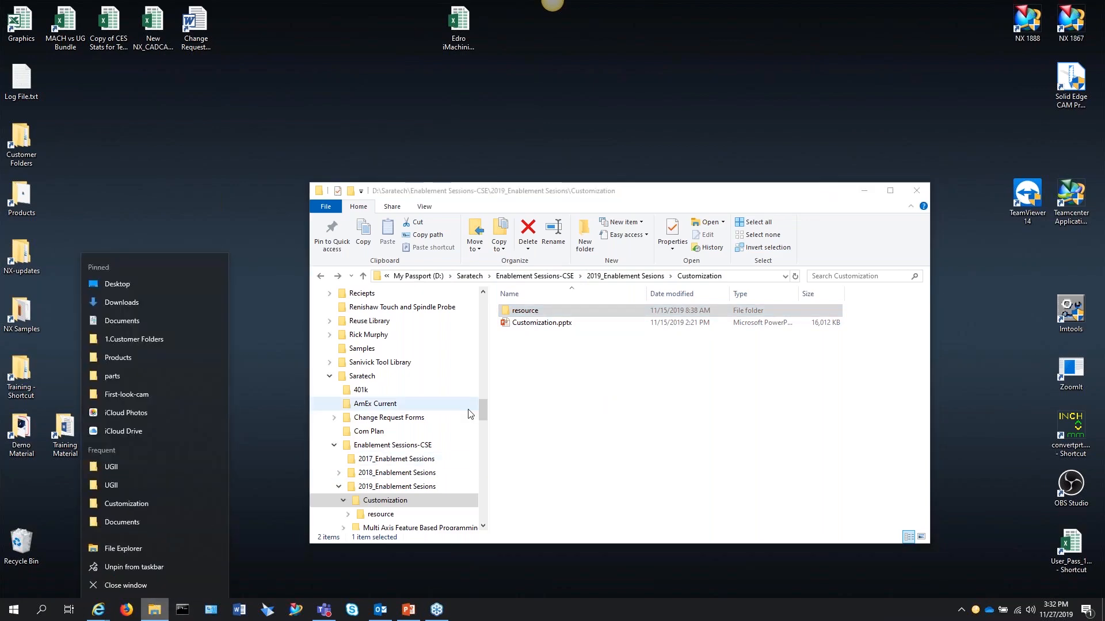
{"action": "key", "text": "super+e"}
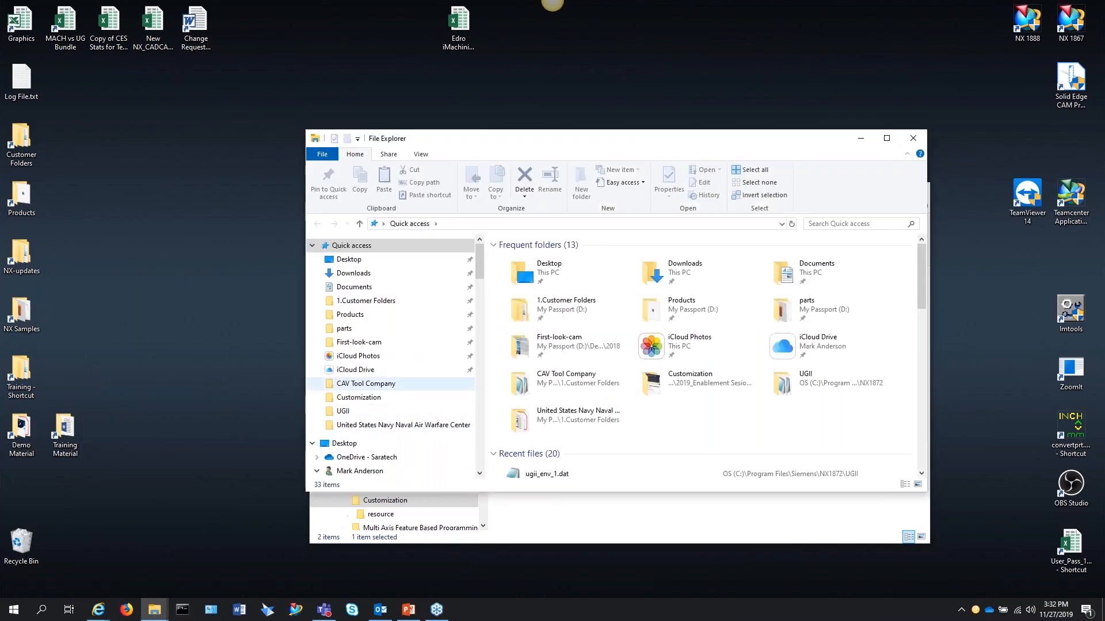
Browse to the NX1872 installation folder under C:\Program Files\Siemens.
{"action": "scroll", "coordinate": [378, 389], "scroll_direction": "down", "scroll_amount": 9}
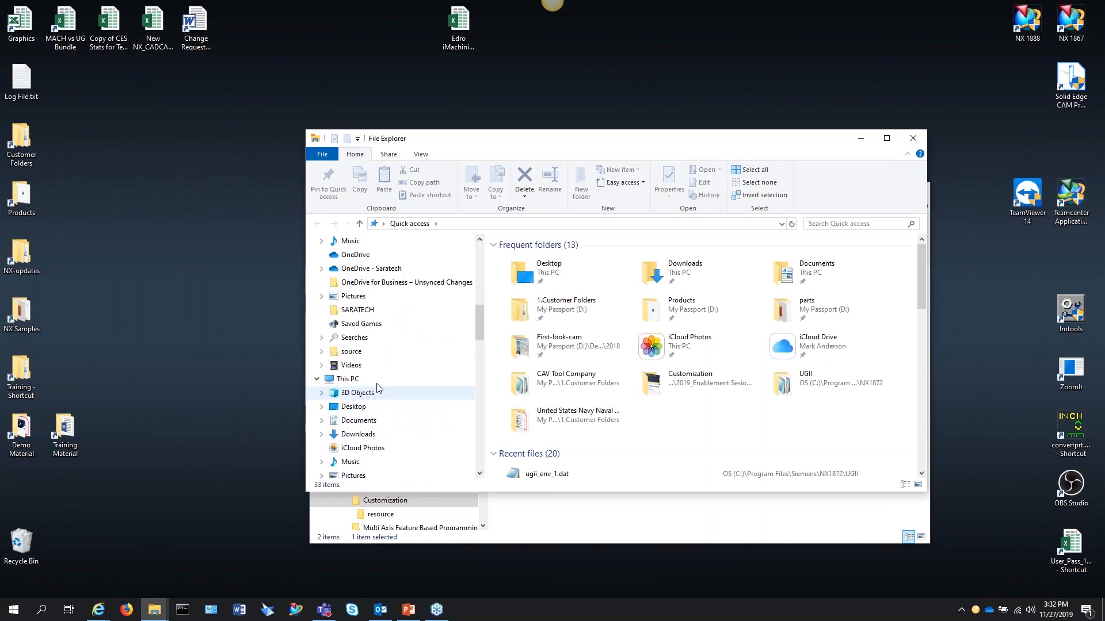
{"action": "scroll", "coordinate": [378, 389], "scroll_direction": "down", "scroll_amount": 3}
{"action": "left_click", "coordinate": [383, 380]}
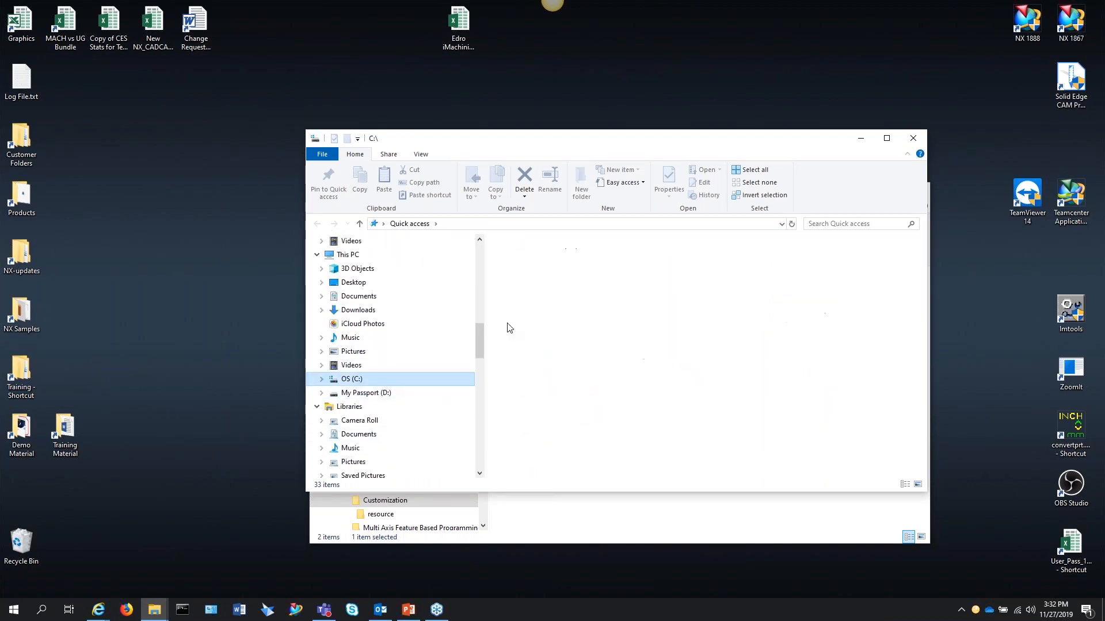
{"action": "double_click", "coordinate": [524, 427]}
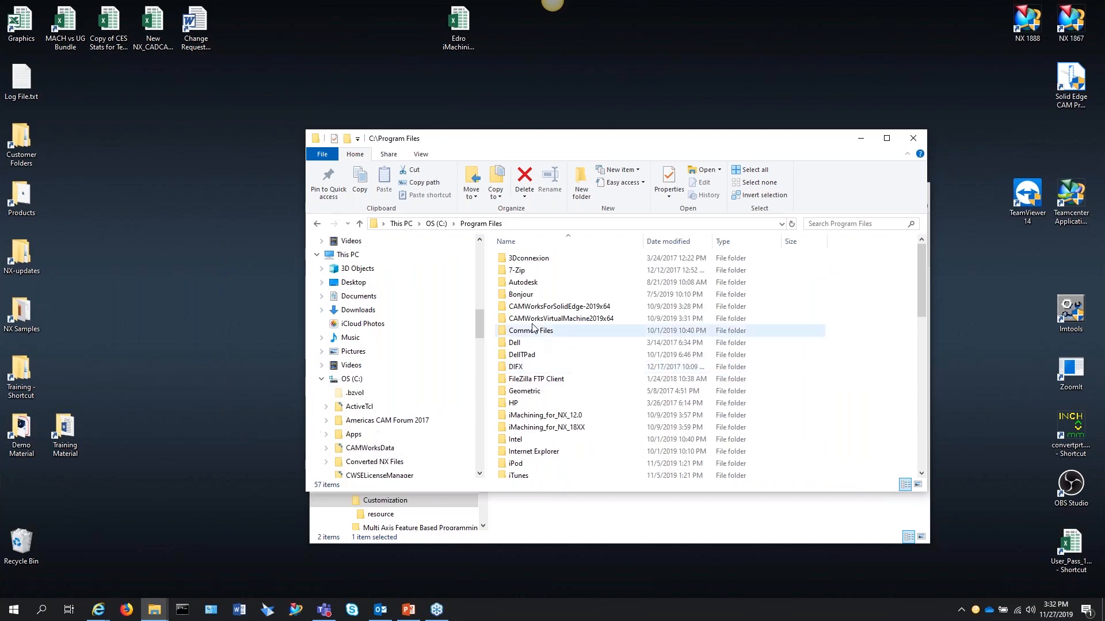
{"action": "scroll", "coordinate": [532, 331], "scroll_direction": "down", "scroll_amount": 12}
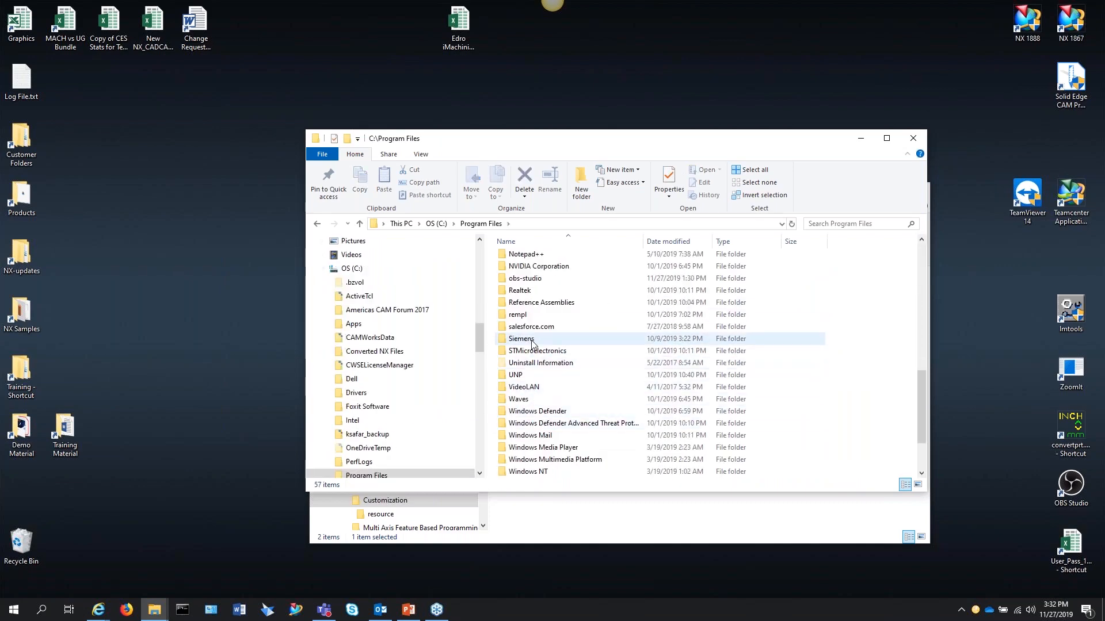
{"action": "double_click", "coordinate": [533, 341]}
{"action": "double_click", "coordinate": [525, 295]}
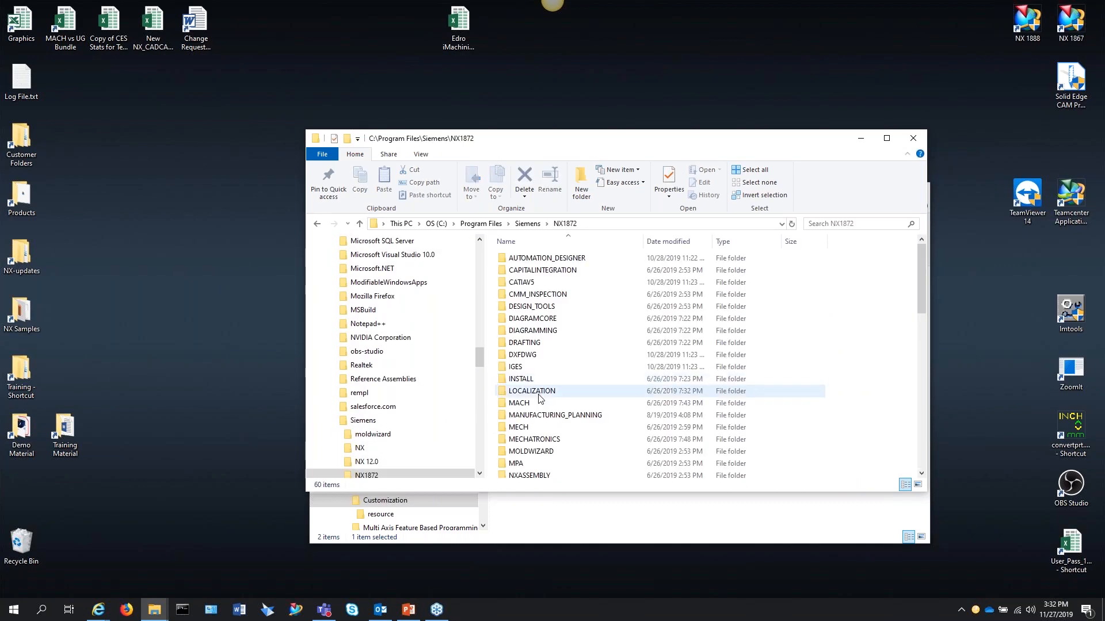
Open the UGII folder of NX1872, select ugii_env.dat, and clear the File Explorer windows from the desktop.
{"action": "double_click", "coordinate": [537, 403]}
{"action": "key", "text": "alt+Left"}
{"action": "scroll", "coordinate": [544, 402], "scroll_direction": "down", "scroll_amount": 3}
{"action": "scroll", "coordinate": [545, 436], "scroll_direction": "down", "scroll_amount": 5}
{"action": "double_click", "coordinate": [536, 422]}
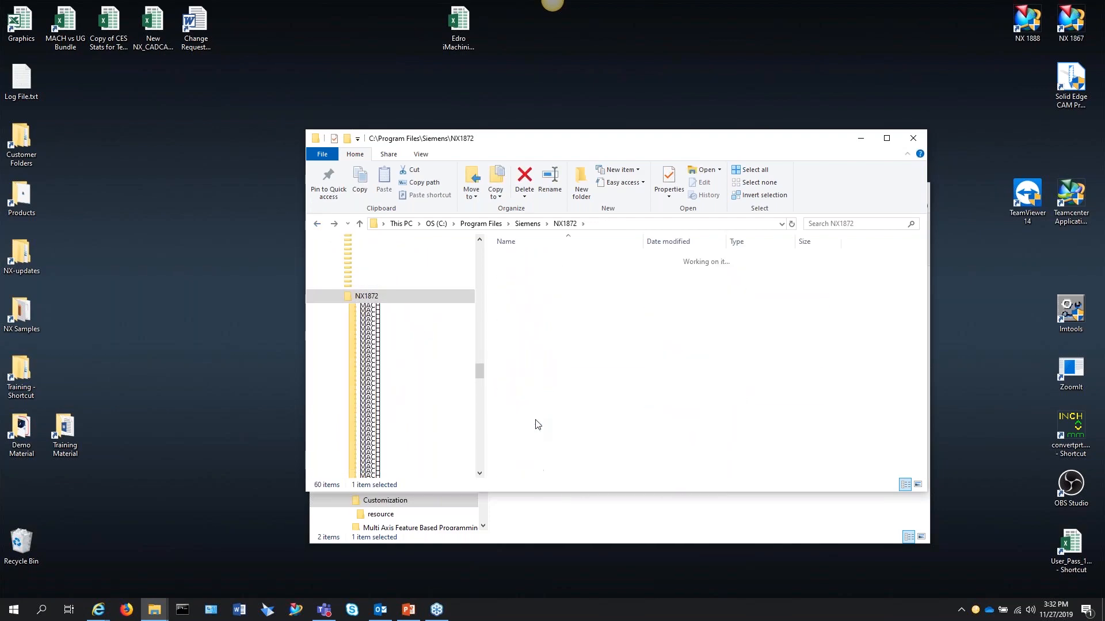
{"action": "scroll", "coordinate": [541, 423], "scroll_direction": "down", "scroll_amount": 20}
{"action": "scroll", "coordinate": [547, 419], "scroll_direction": "down", "scroll_amount": 20}
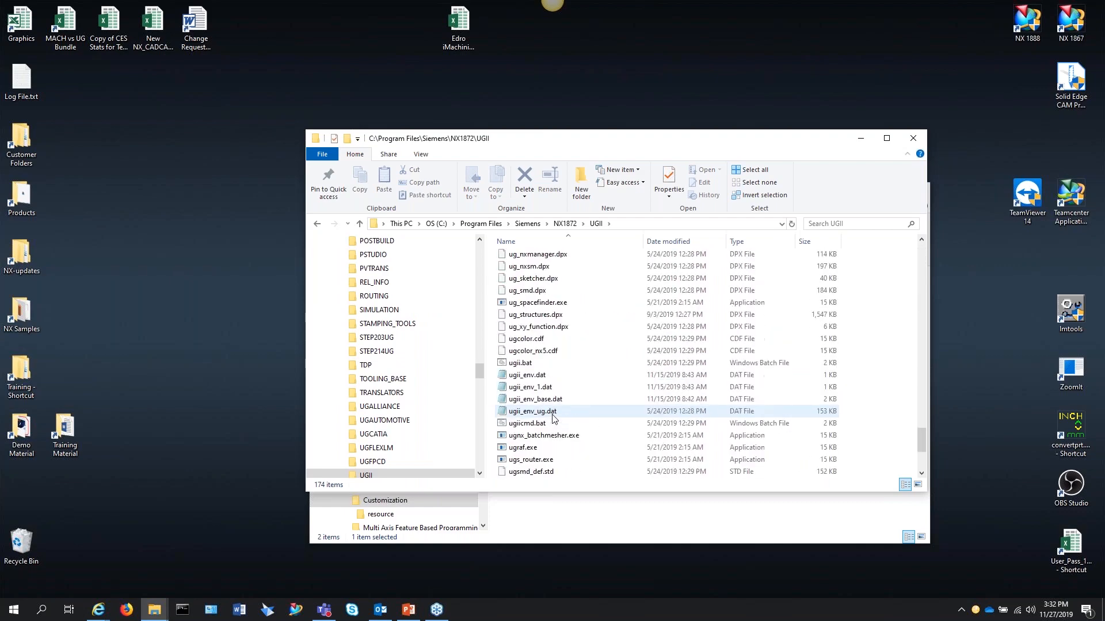
{"action": "right_click", "coordinate": [527, 377]}
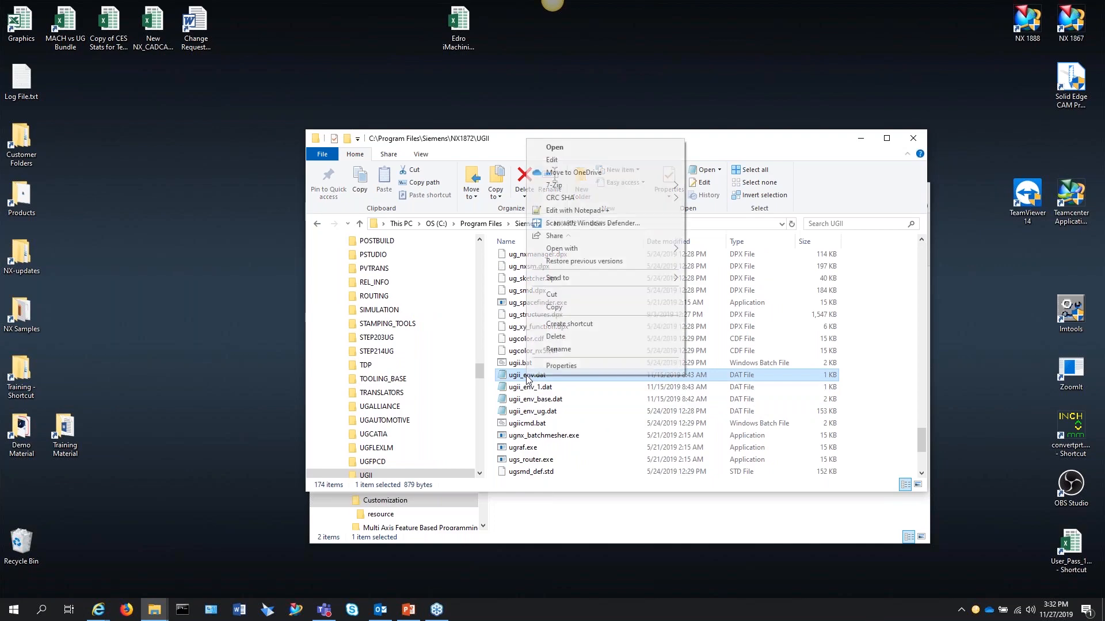
{"action": "left_click", "coordinate": [913, 138]}
{"action": "left_click", "coordinate": [864, 192]}
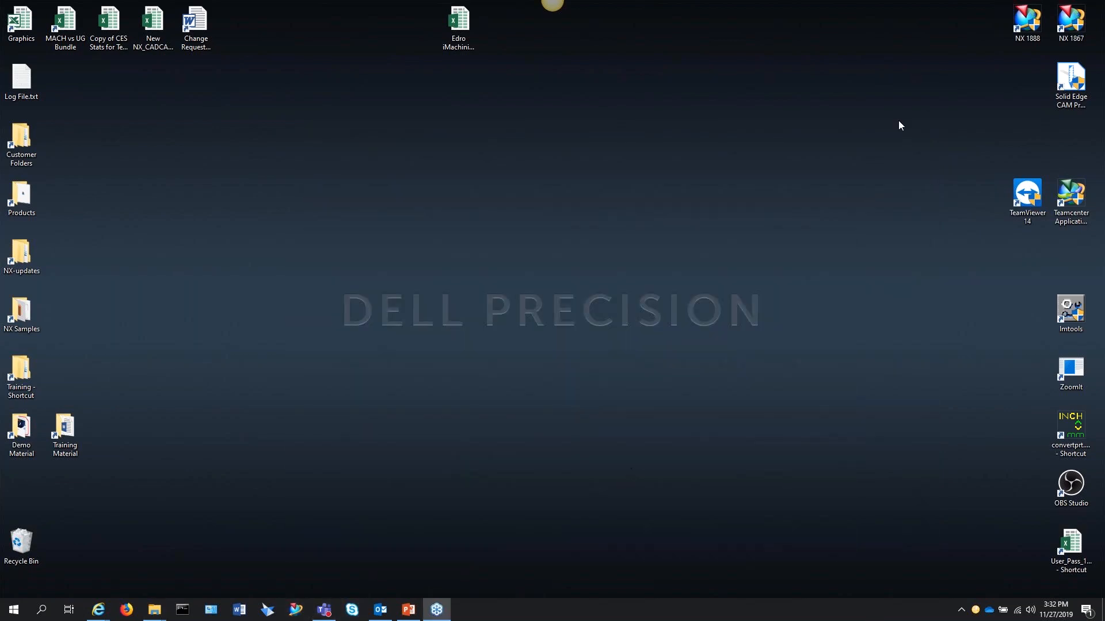
Start NX 1888 and reopen core-plate_x_t.prt from today's history, dismissing the error message.
{"action": "double_click", "coordinate": [1026, 22]}
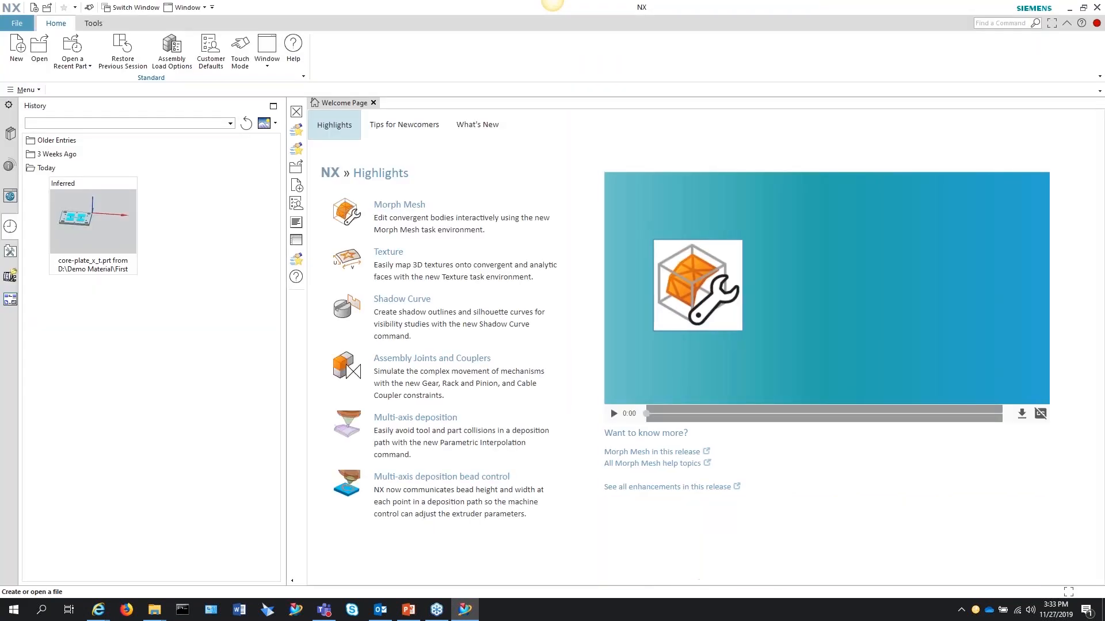
{"action": "left_click", "coordinate": [95, 227]}
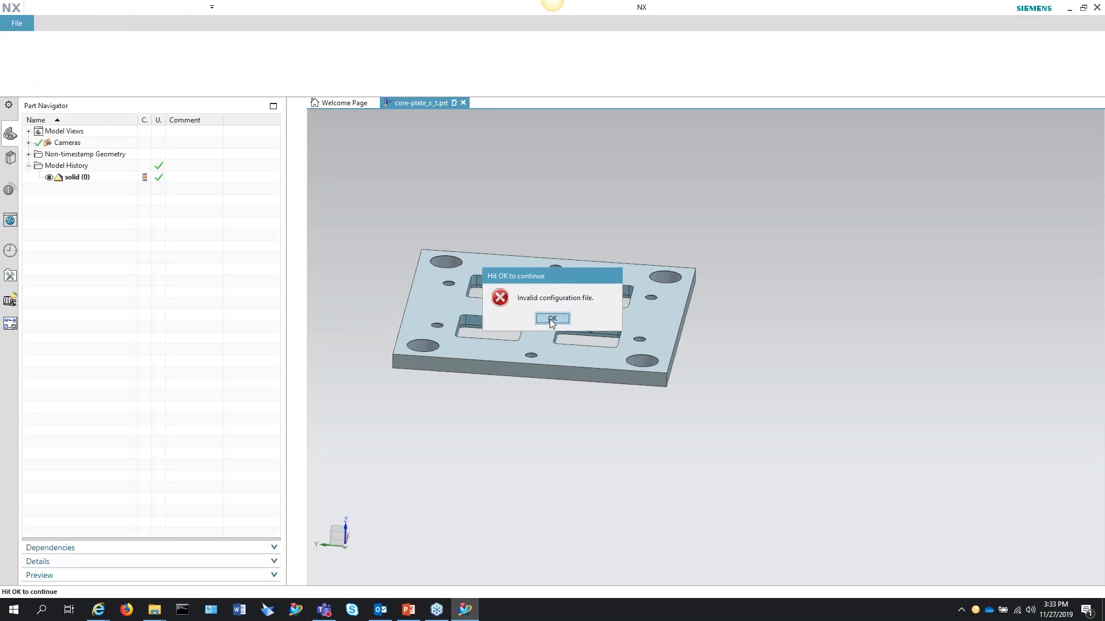
{"action": "left_click", "coordinate": [551, 319]}
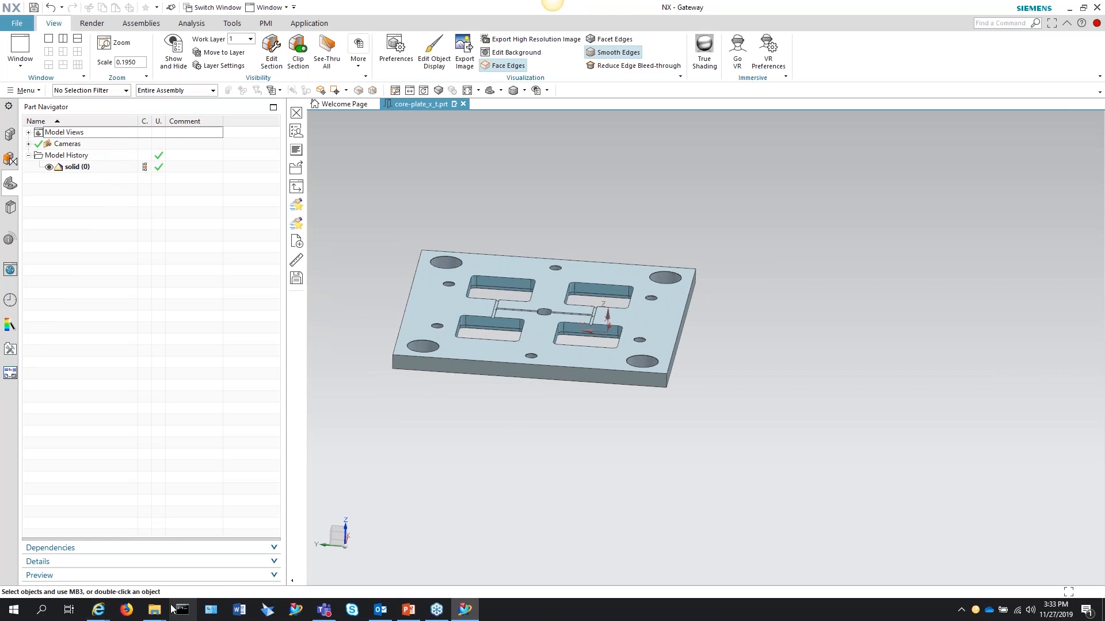
Open ugii_env.dat from the UGII folder to check the UGII_CAM_RESOURCE_DIR line, then close it and return to NX.
{"action": "mouse_move", "coordinate": [155, 608]}
{"action": "left_click", "coordinate": [215, 583]}
{"action": "double_click", "coordinate": [502, 375]}
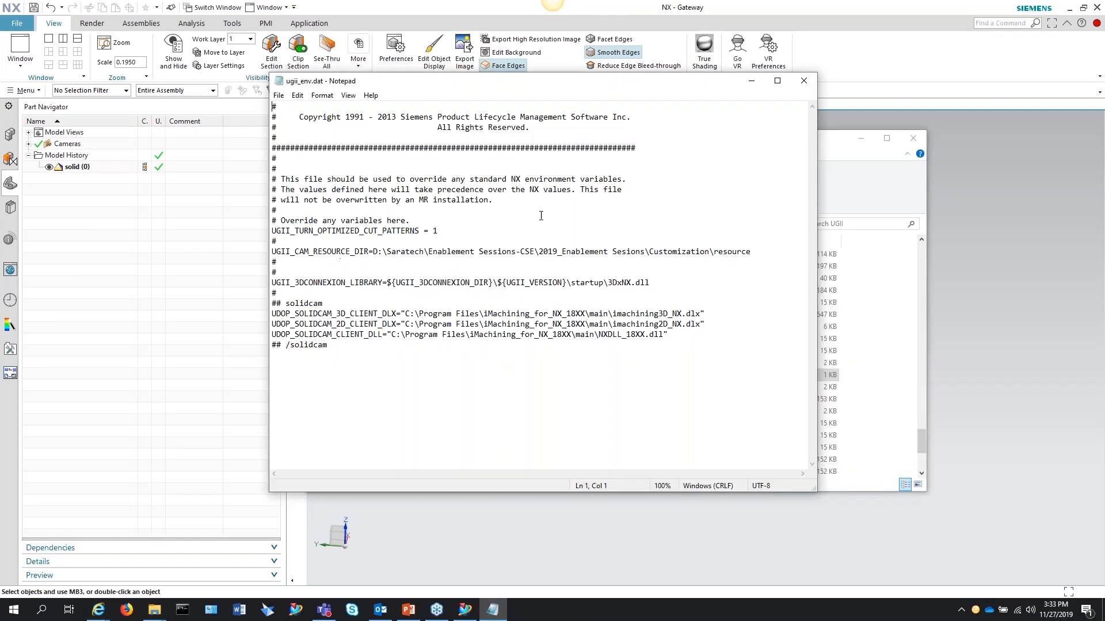
{"action": "left_click", "coordinate": [804, 80]}
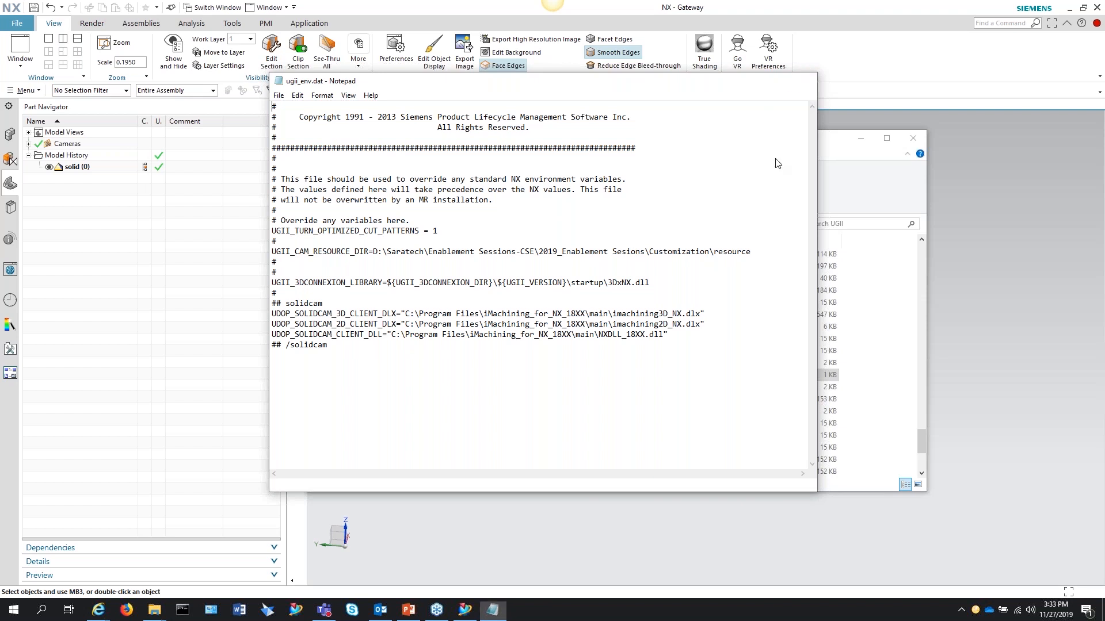
{"action": "left_click", "coordinate": [861, 139]}
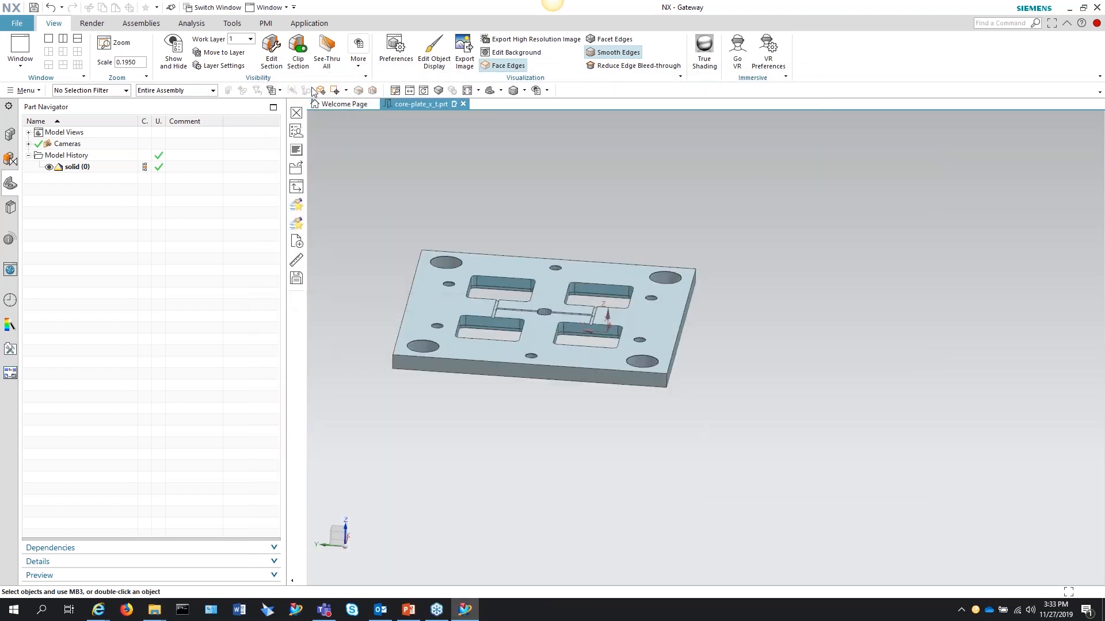
Open the log file of the current NX session.
{"action": "left_click", "coordinate": [26, 91]}
{"action": "mouse_move", "coordinate": [41, 257]}
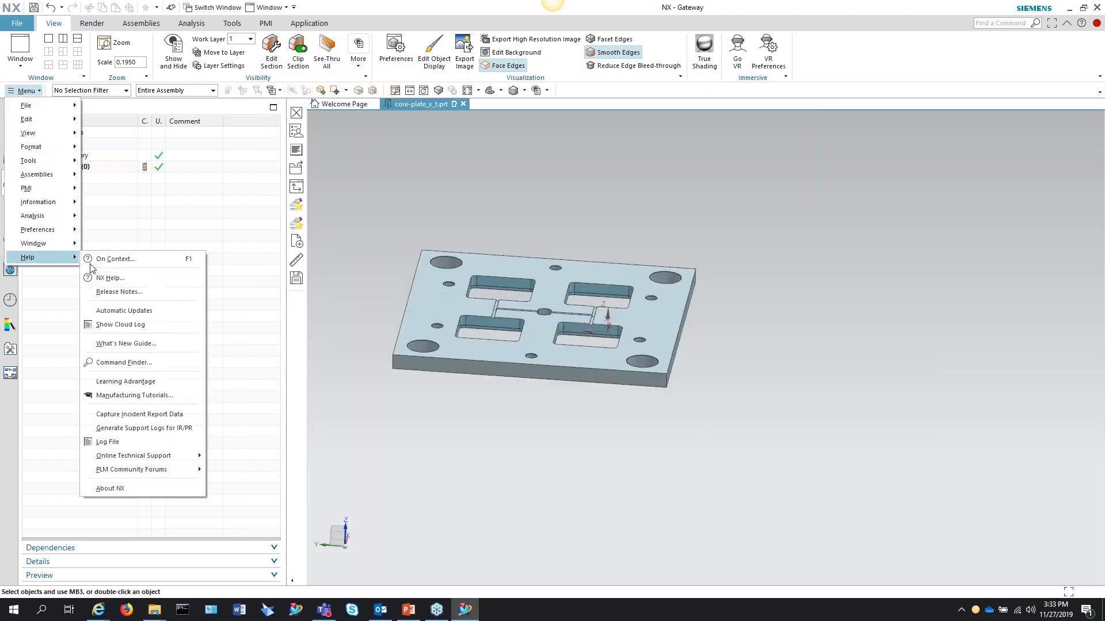
{"action": "left_click", "coordinate": [108, 442]}
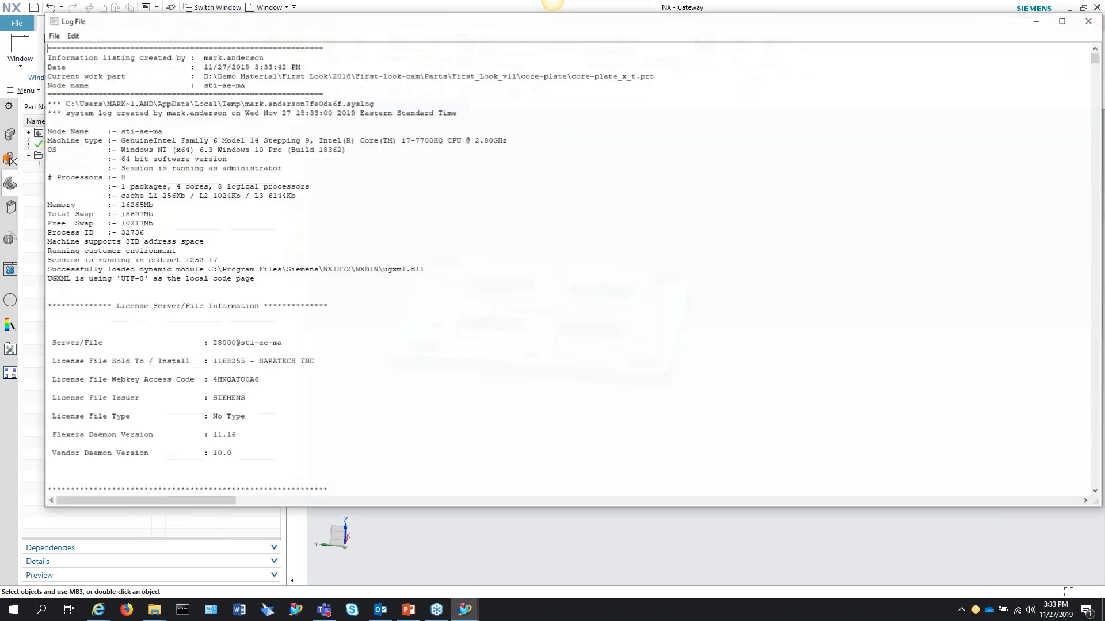
Search the log file downward for "Resource" and step through the matches to check the CAM resource paths.
{"action": "left_click", "coordinate": [72, 36]}
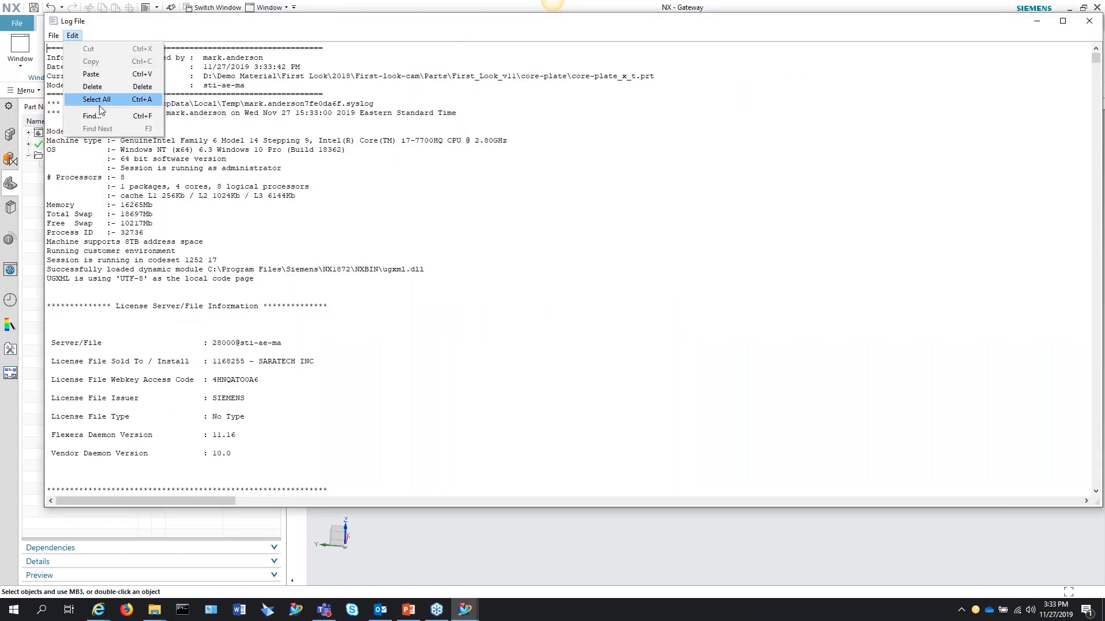
{"action": "left_click", "coordinate": [99, 116]}
{"action": "type", "text": "R"}
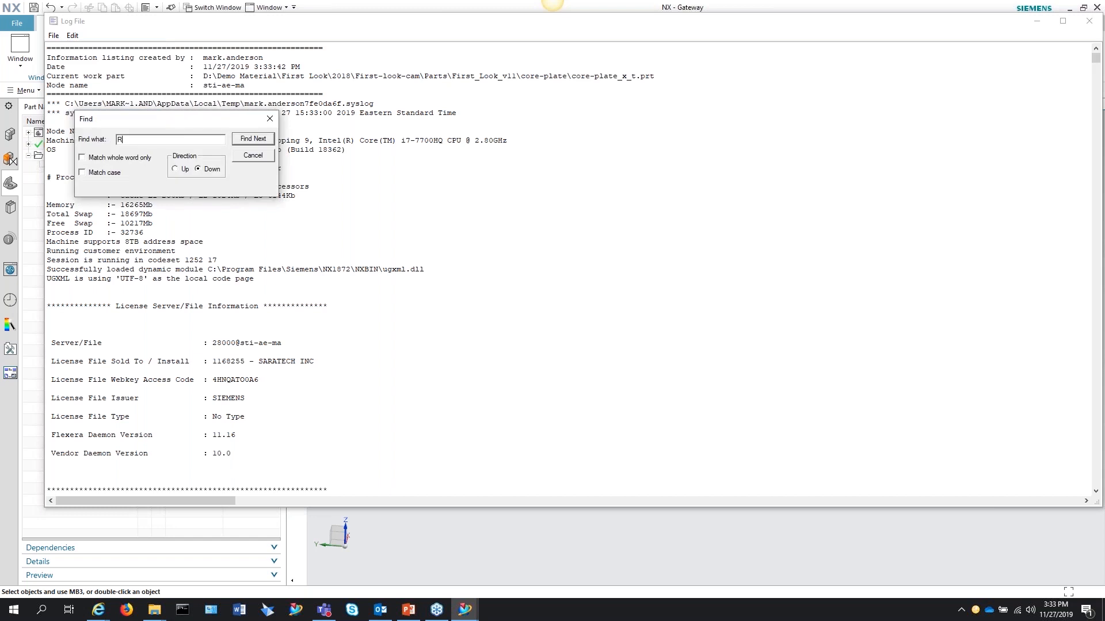
{"action": "type", "text": "esours"}
{"action": "key", "text": "Return"}
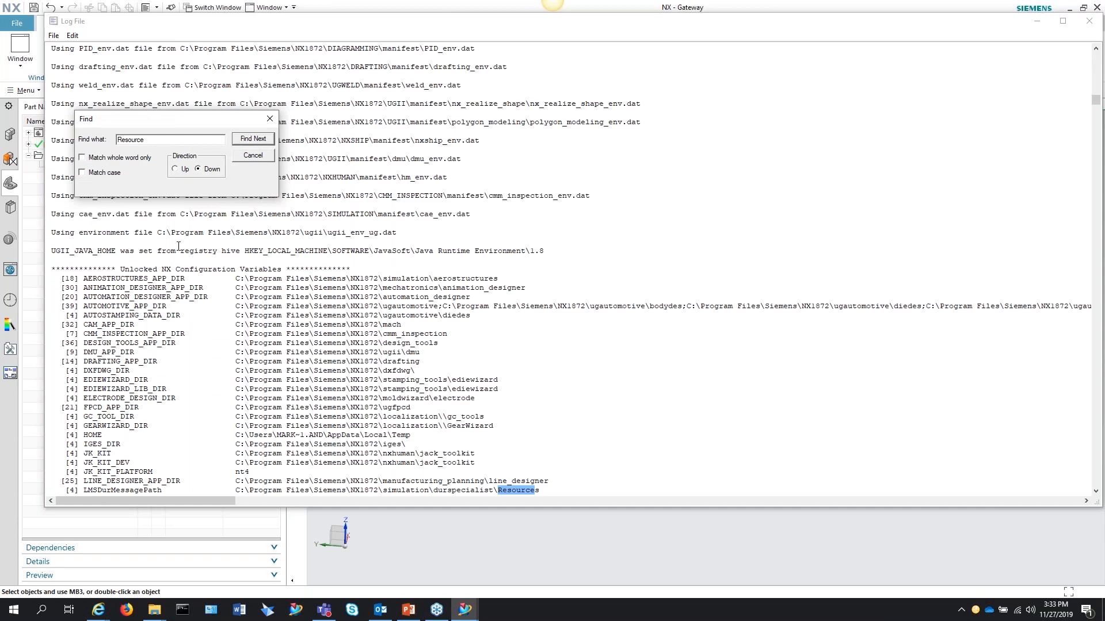
{"action": "left_click", "coordinate": [253, 138]}
{"action": "left_click", "coordinate": [256, 140]}
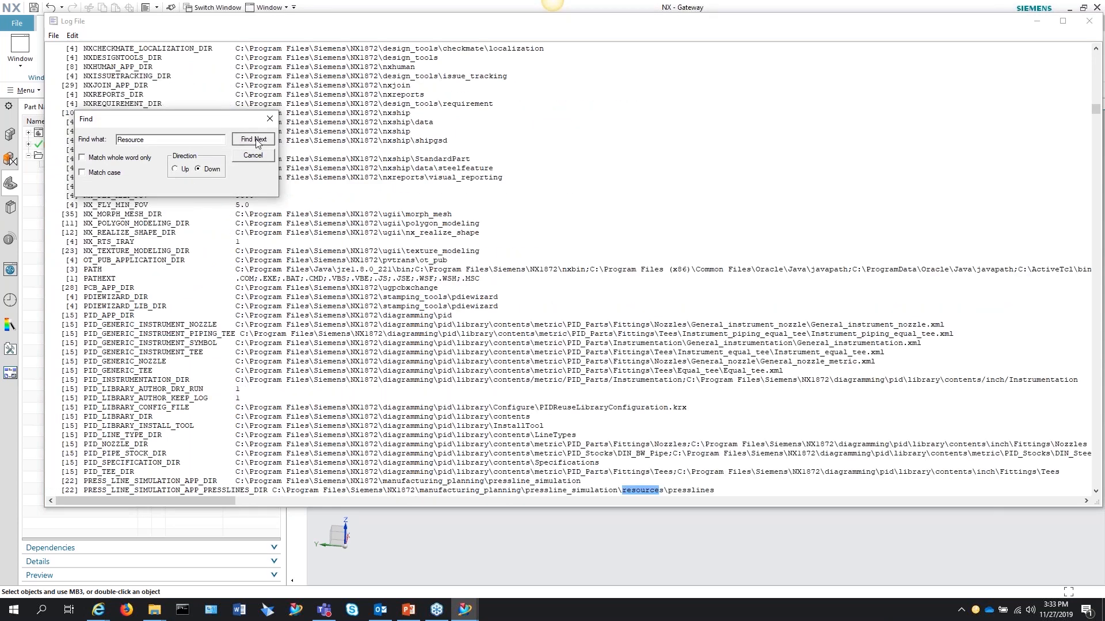
{"action": "left_click", "coordinate": [256, 141]}
{"action": "left_click", "coordinate": [256, 140]}
{"action": "left_click", "coordinate": [256, 140]}
{"action": "left_click", "coordinate": [256, 140]}
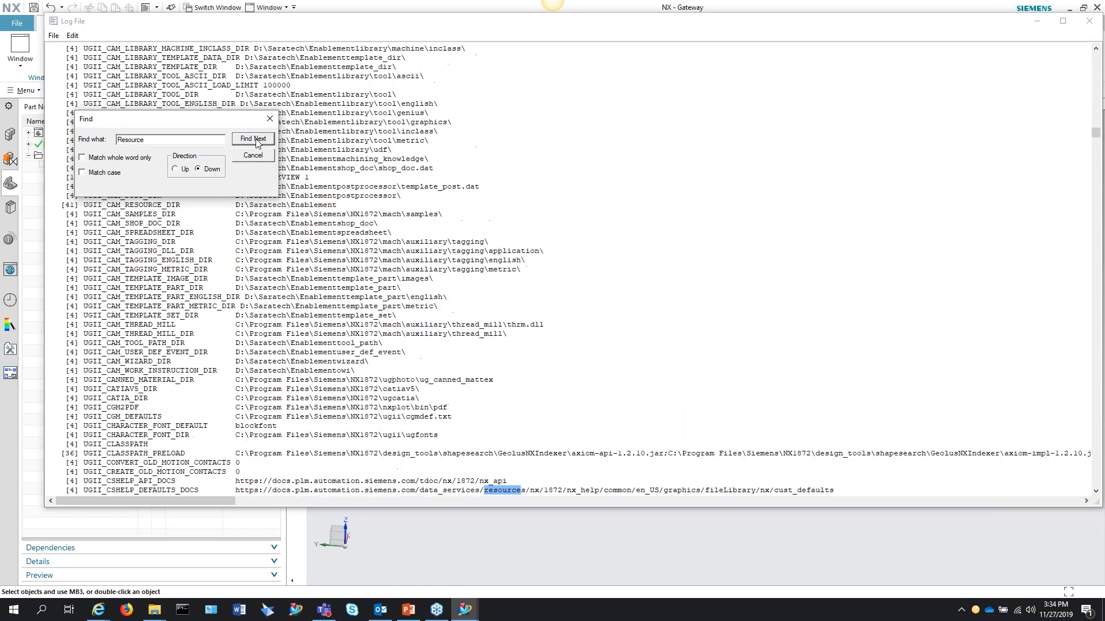
{"action": "left_click", "coordinate": [256, 141]}
{"action": "left_click", "coordinate": [256, 141]}
{"action": "left_click", "coordinate": [256, 141]}
{"action": "left_click", "coordinate": [256, 141]}
{"action": "left_click", "coordinate": [256, 141]}
{"action": "left_click", "coordinate": [256, 141]}
{"action": "left_click", "coordinate": [256, 141]}
{"action": "left_click", "coordinate": [256, 141]}
{"action": "left_click", "coordinate": [256, 141]}
{"action": "left_click", "coordinate": [256, 141]}
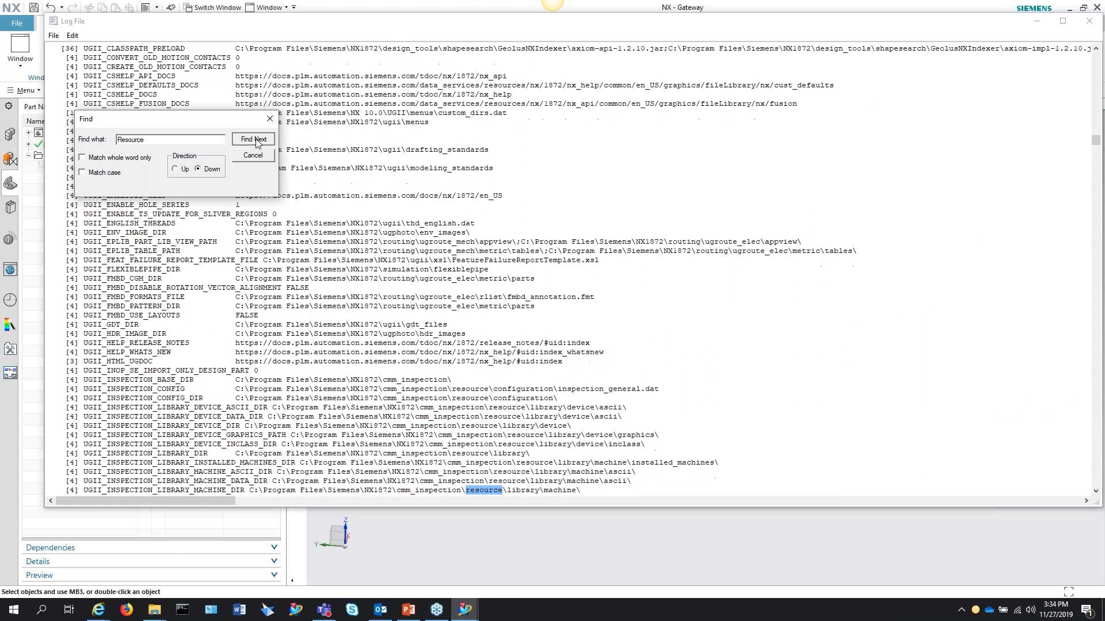
{"action": "left_click", "coordinate": [256, 141]}
{"action": "left_click", "coordinate": [256, 141]}
{"action": "left_click", "coordinate": [256, 140]}
{"action": "left_click", "coordinate": [256, 140]}
{"action": "left_click", "coordinate": [256, 140]}
{"action": "left_click", "coordinate": [256, 140]}
{"action": "left_click", "coordinate": [256, 140]}
{"action": "left_click", "coordinate": [256, 141]}
{"action": "left_click", "coordinate": [256, 141]}
{"action": "left_click", "coordinate": [256, 140]}
{"action": "left_click", "coordinate": [256, 141]}
{"action": "left_click", "coordinate": [256, 141]}
{"action": "left_click", "coordinate": [256, 141]}
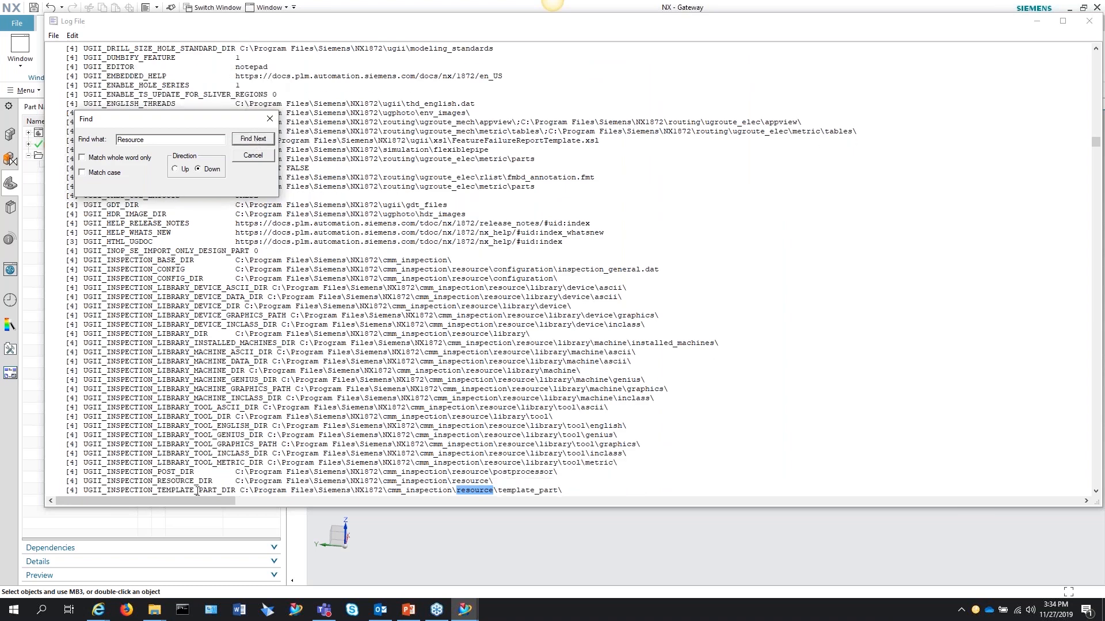
{"action": "left_click", "coordinate": [239, 141]}
{"action": "left_click", "coordinate": [239, 141]}
{"action": "left_click", "coordinate": [238, 141]}
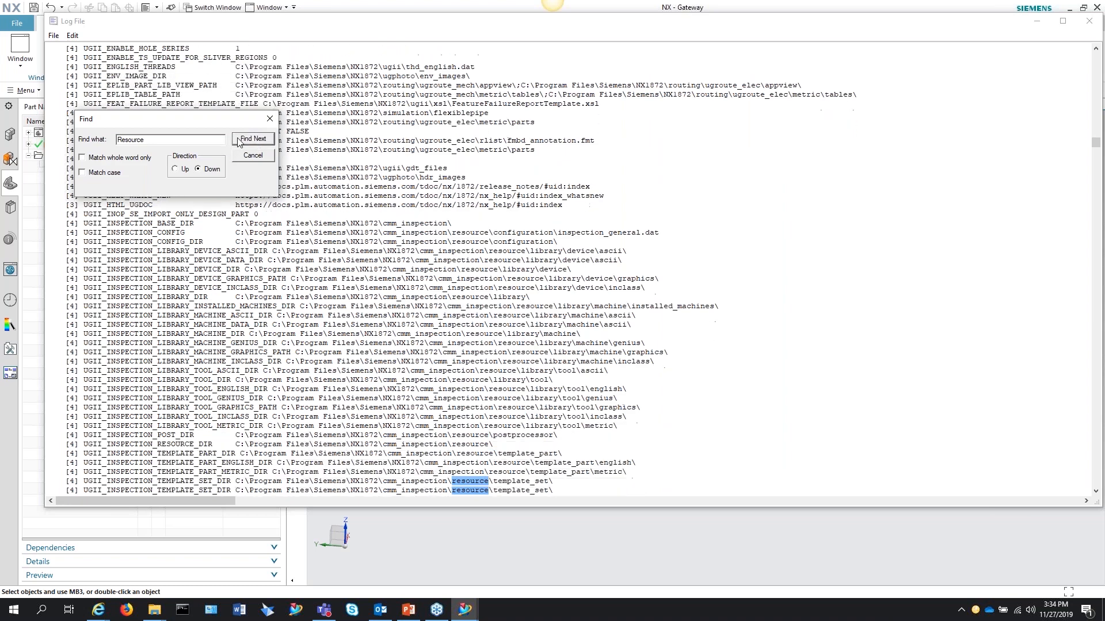
{"action": "left_click", "coordinate": [239, 143]}
{"action": "left_click", "coordinate": [239, 143]}
{"action": "left_click", "coordinate": [239, 143]}
Search the log file upward for "Resource" and step back through the matches toward the environment variable list.
{"action": "scroll", "coordinate": [250, 208], "scroll_direction": "up", "scroll_amount": 15}
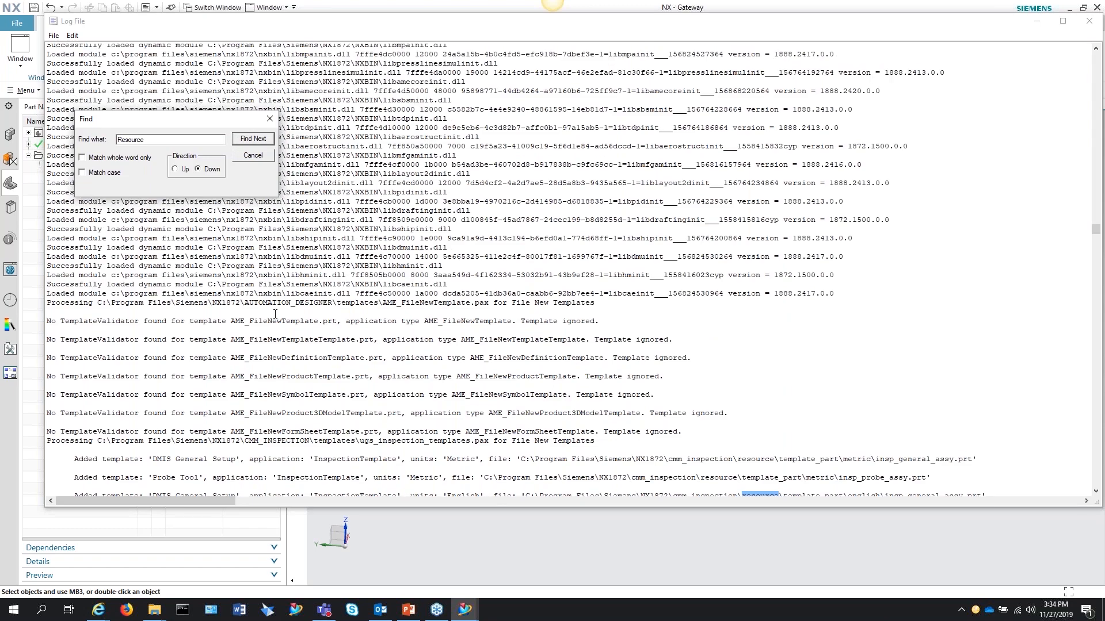
{"action": "scroll", "coordinate": [260, 370], "scroll_direction": "up", "scroll_amount": 16}
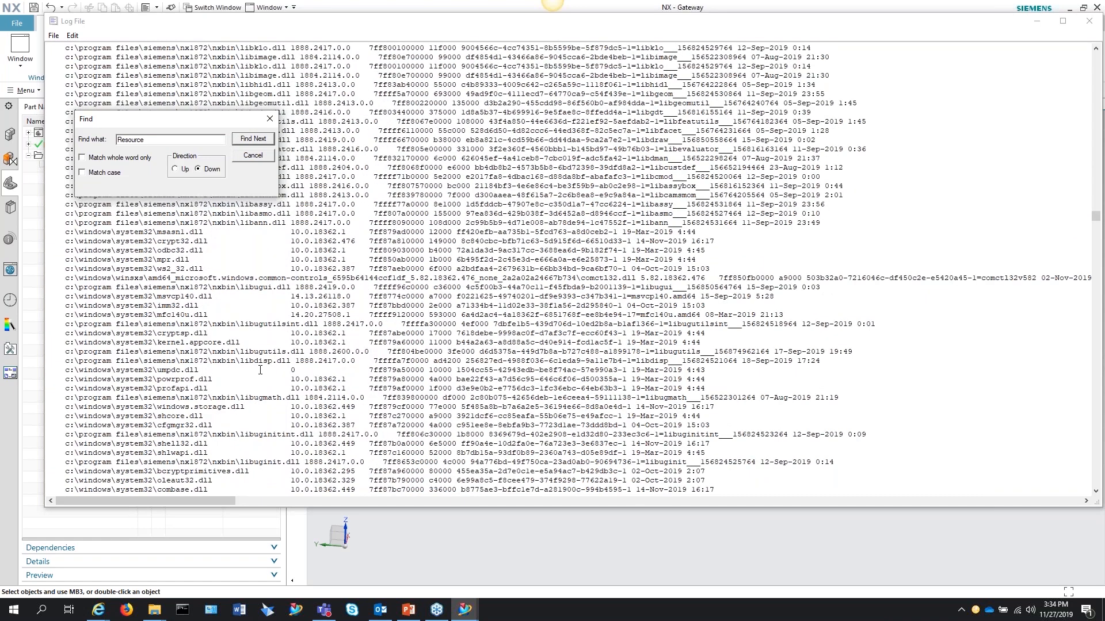
{"action": "scroll", "coordinate": [260, 370], "scroll_direction": "up", "scroll_amount": 15}
{"action": "scroll", "coordinate": [259, 389], "scroll_direction": "up", "scroll_amount": 15}
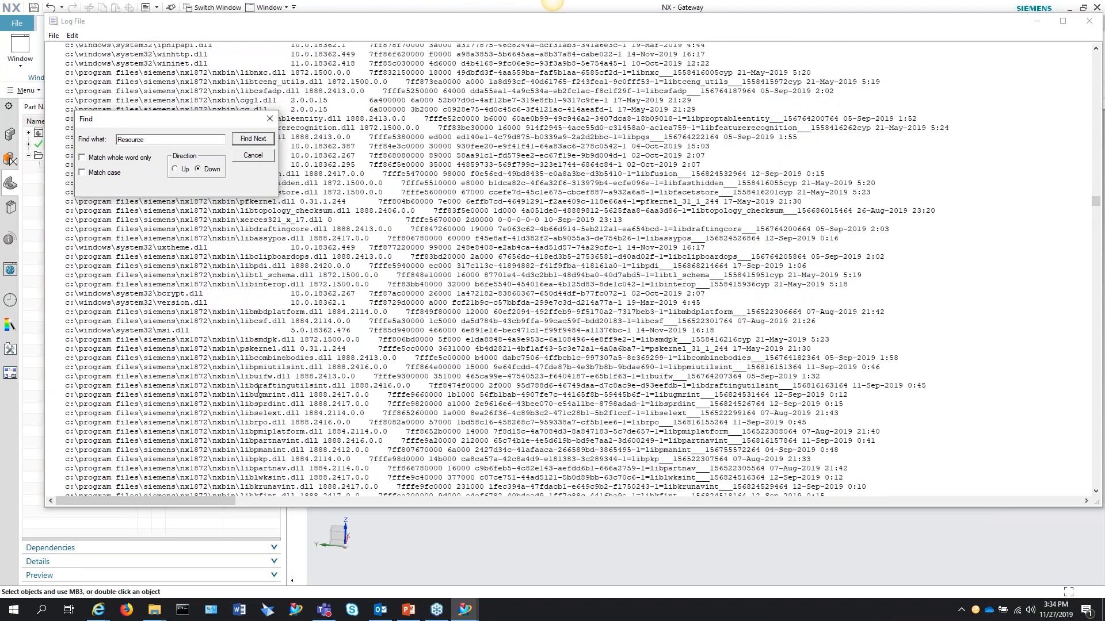
{"action": "left_click", "coordinate": [175, 169]}
{"action": "left_click", "coordinate": [250, 141]}
{"action": "left_click", "coordinate": [250, 144]}
{"action": "left_click", "coordinate": [251, 144]}
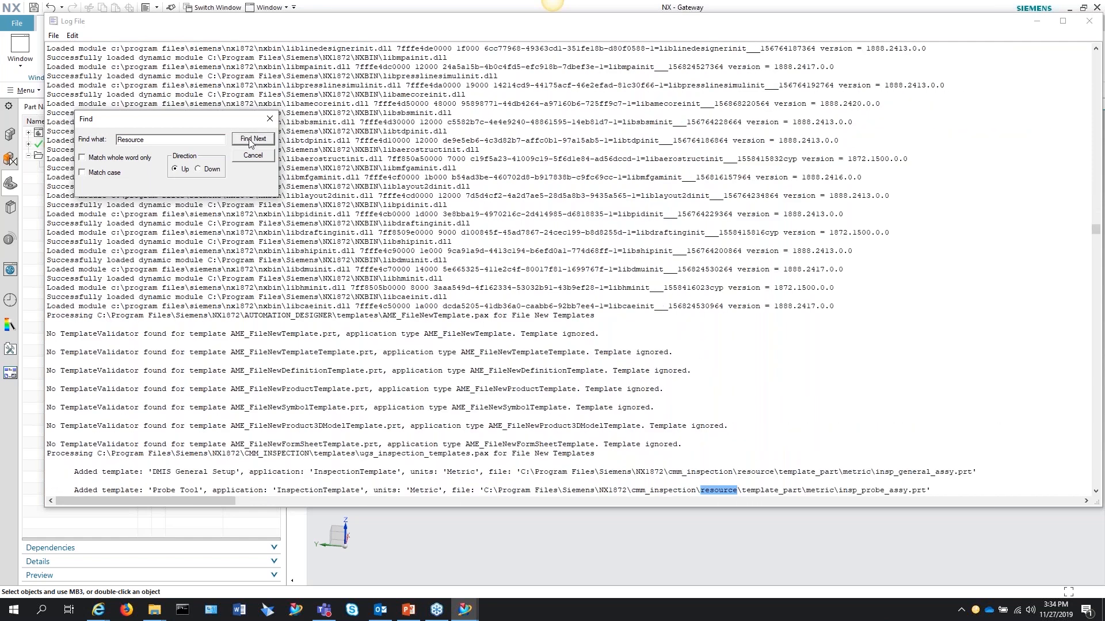
{"action": "left_click", "coordinate": [251, 144]}
{"action": "left_click", "coordinate": [250, 143]}
{"action": "left_click", "coordinate": [251, 144]}
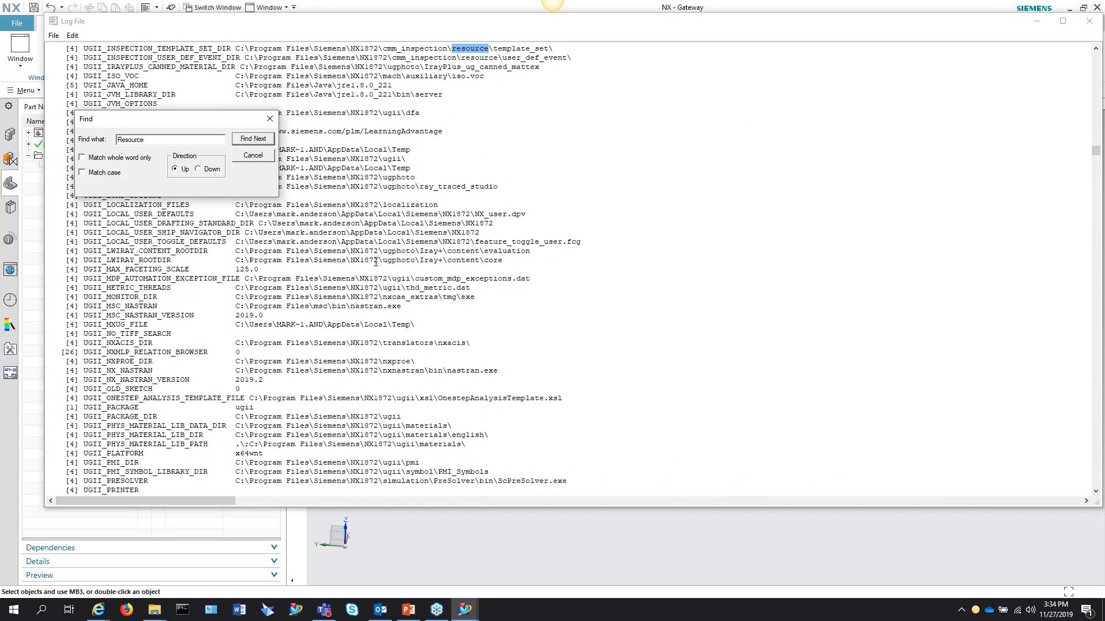
Find and highlight the UGII_CAM_RESOURCE_DIR line in the log to check its path, then close the search and the log file.
{"action": "scroll", "coordinate": [370, 286], "scroll_direction": "up", "scroll_amount": 5}
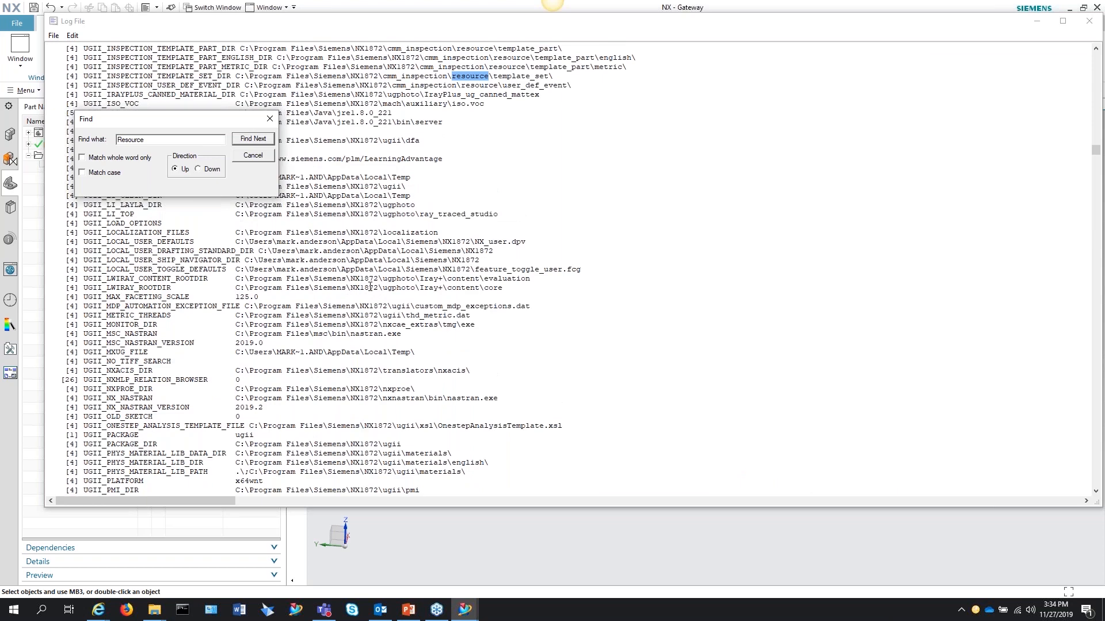
{"action": "scroll", "coordinate": [370, 286], "scroll_direction": "up", "scroll_amount": 20}
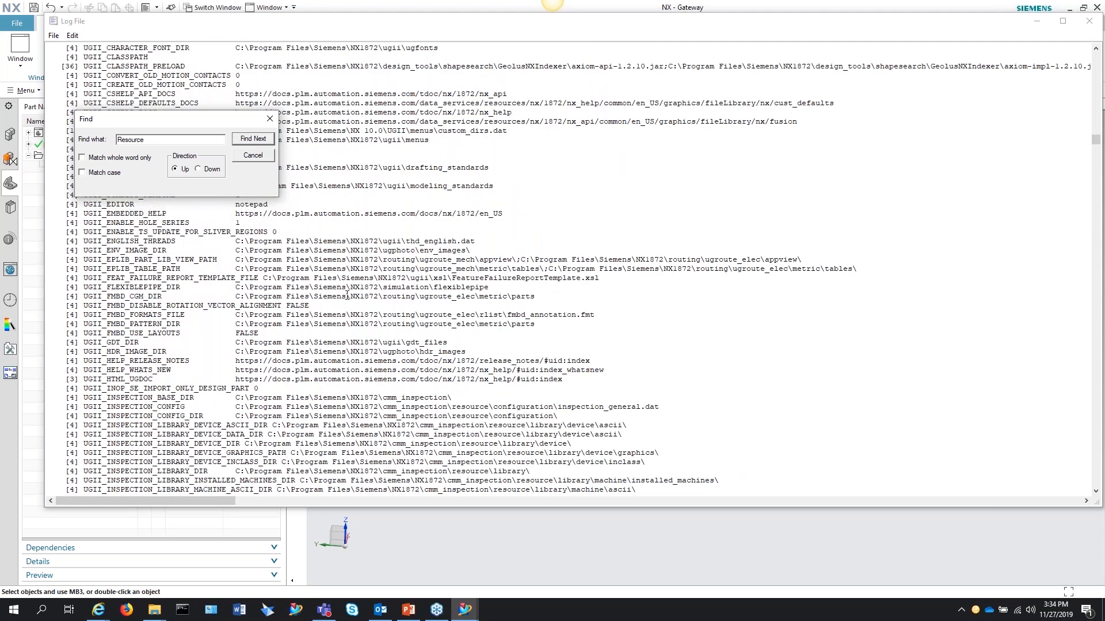
{"action": "scroll", "coordinate": [180, 324], "scroll_direction": "up", "scroll_amount": 4}
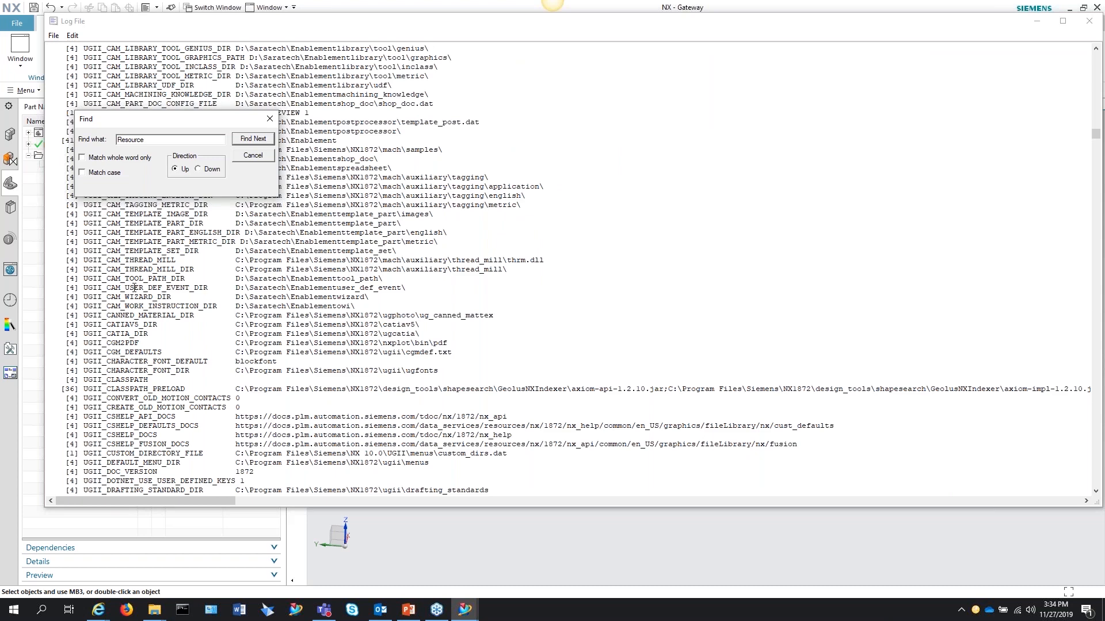
{"action": "scroll", "coordinate": [153, 271], "scroll_direction": "up", "scroll_amount": 4}
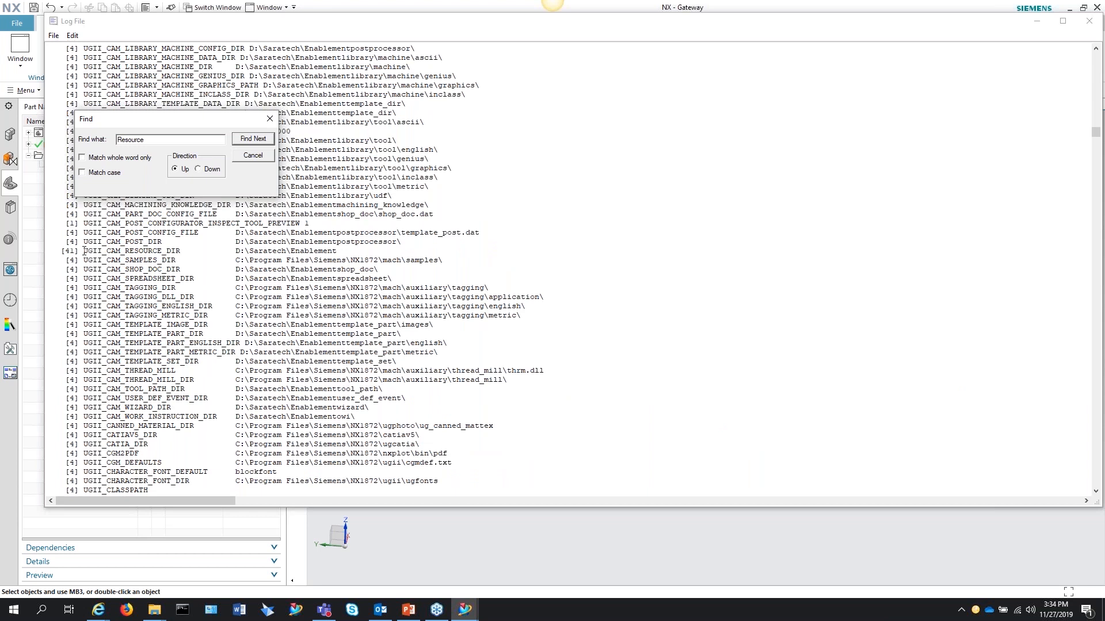
{"action": "left_click", "coordinate": [123, 249]}
{"action": "left_click_drag", "start_coordinate": [82, 251], "coordinate": [348, 252]}
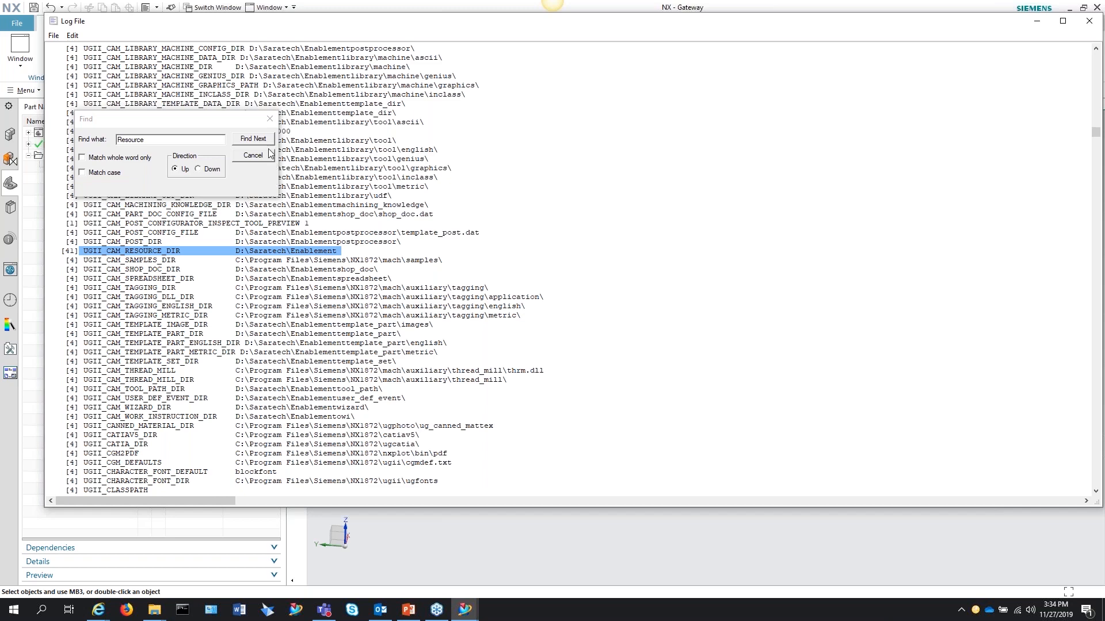
{"action": "left_click", "coordinate": [263, 159]}
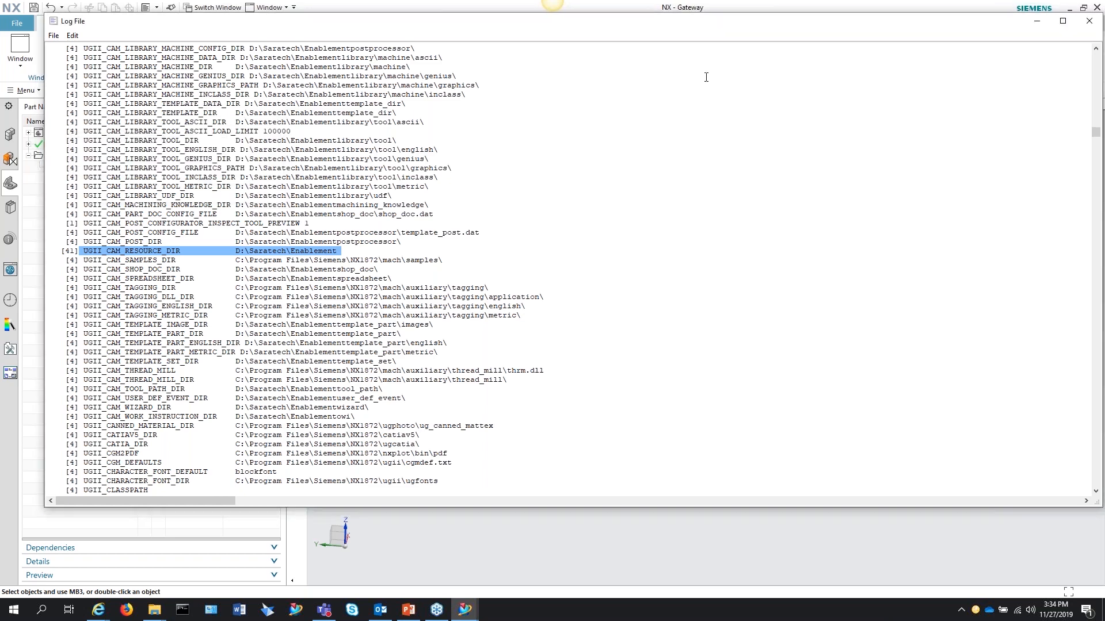
{"action": "left_click_drag", "start_coordinate": [991, 27], "coordinate": [902, 39]}
{"action": "left_click", "coordinate": [993, 33]}
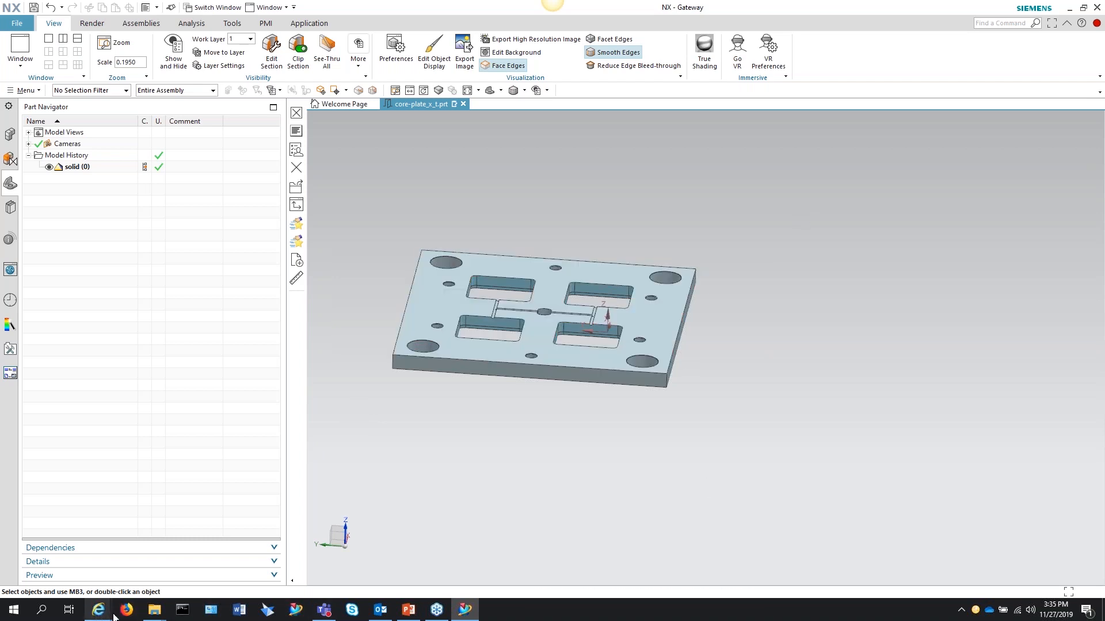
Delete the UGII_CAM_RESOURCE_DIR line from ugii_env.dat in the UGII folder, save the file, and close it and the folder window.
{"action": "mouse_move", "coordinate": [154, 609]}
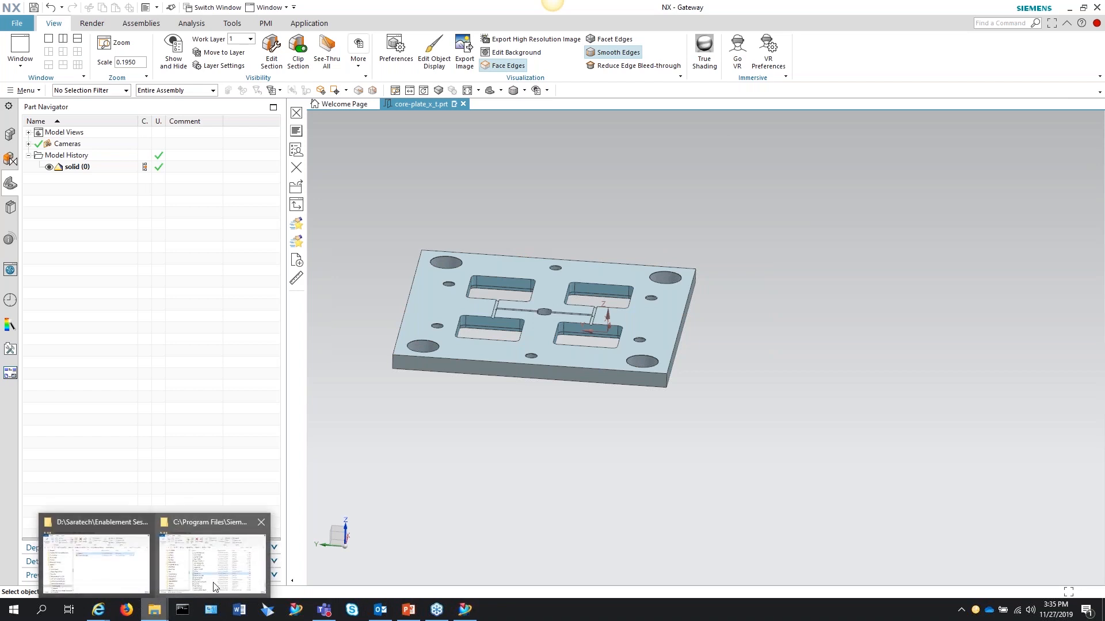
{"action": "left_click", "coordinate": [214, 587]}
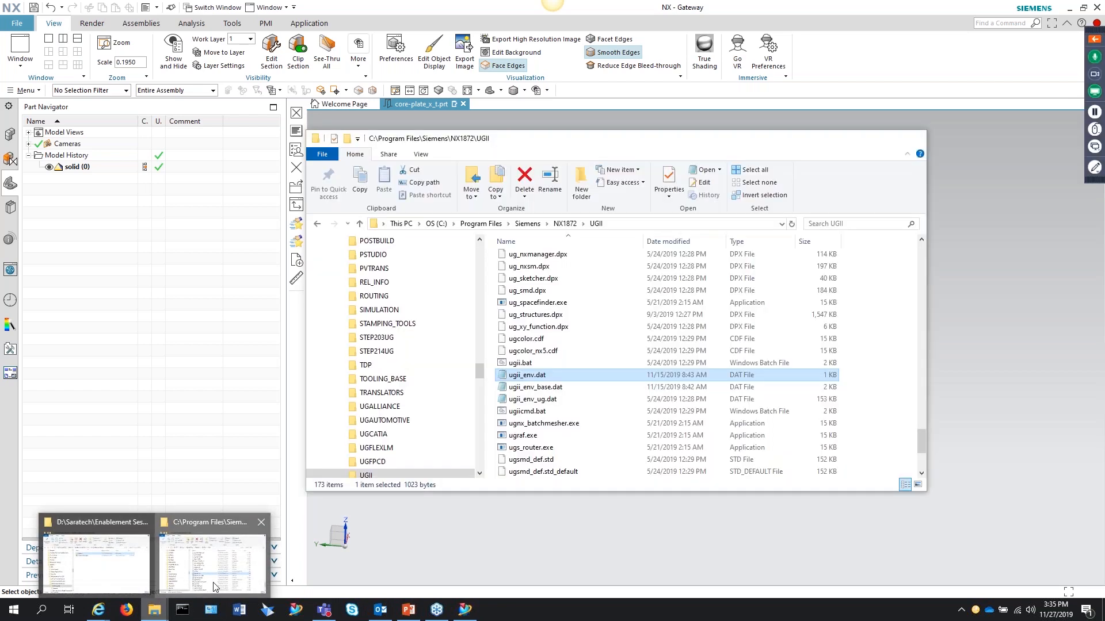
{"action": "double_click", "coordinate": [534, 376]}
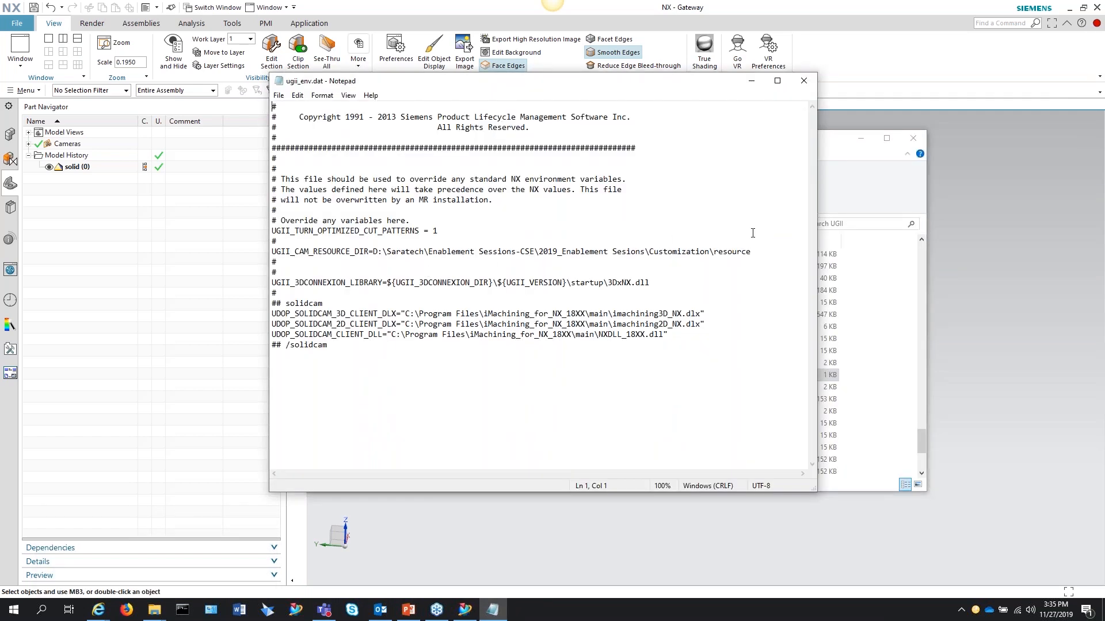
{"action": "left_click_drag", "start_coordinate": [752, 253], "coordinate": [271, 253]}
{"action": "key", "text": "BackSpace"}
{"action": "key", "text": "BackSpace"}
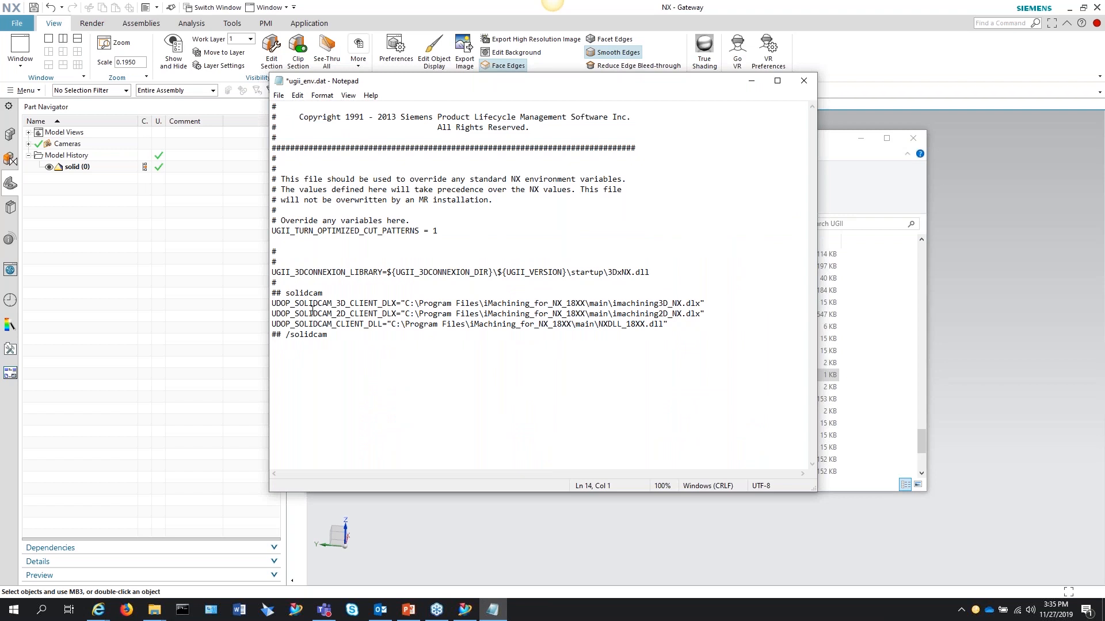
{"action": "key", "text": "BackSpace"}
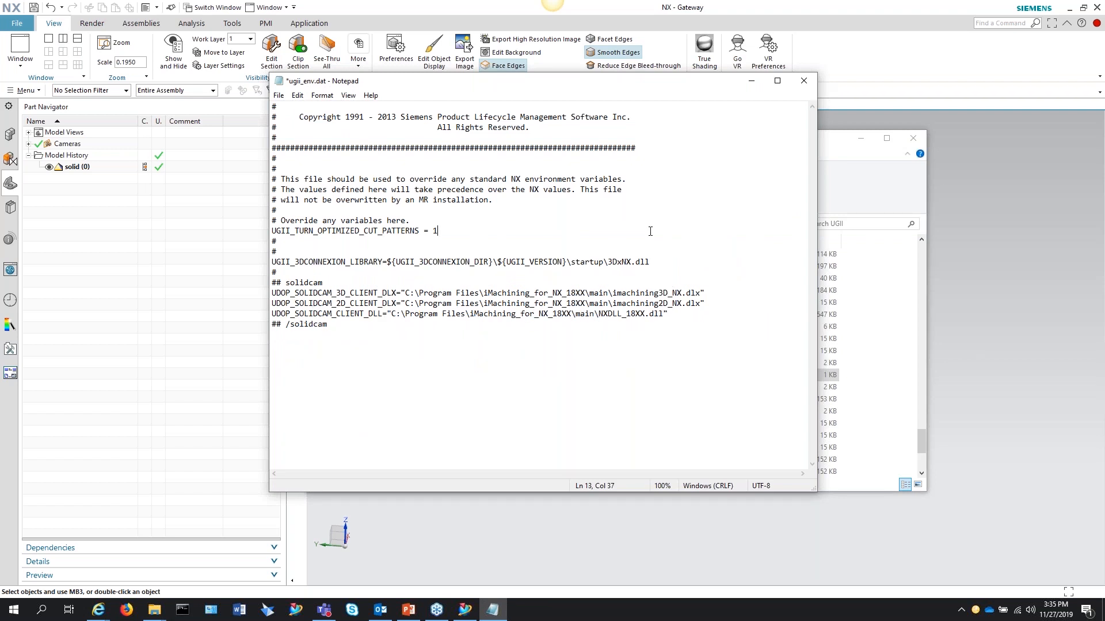
{"action": "key", "text": "ctrl+s"}
{"action": "left_click", "coordinate": [801, 81]}
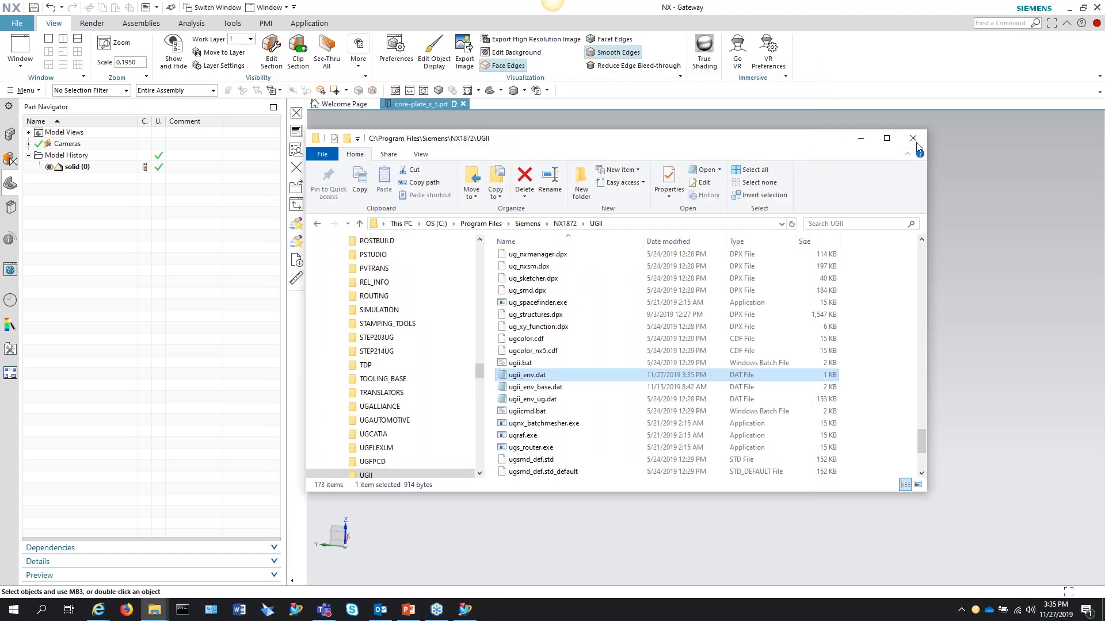
{"action": "left_click", "coordinate": [913, 138]}
Restart NX 1888 without saving core-plate_x_t.prt, and reopen that part from today's history.
{"action": "left_click", "coordinate": [1097, 8]}
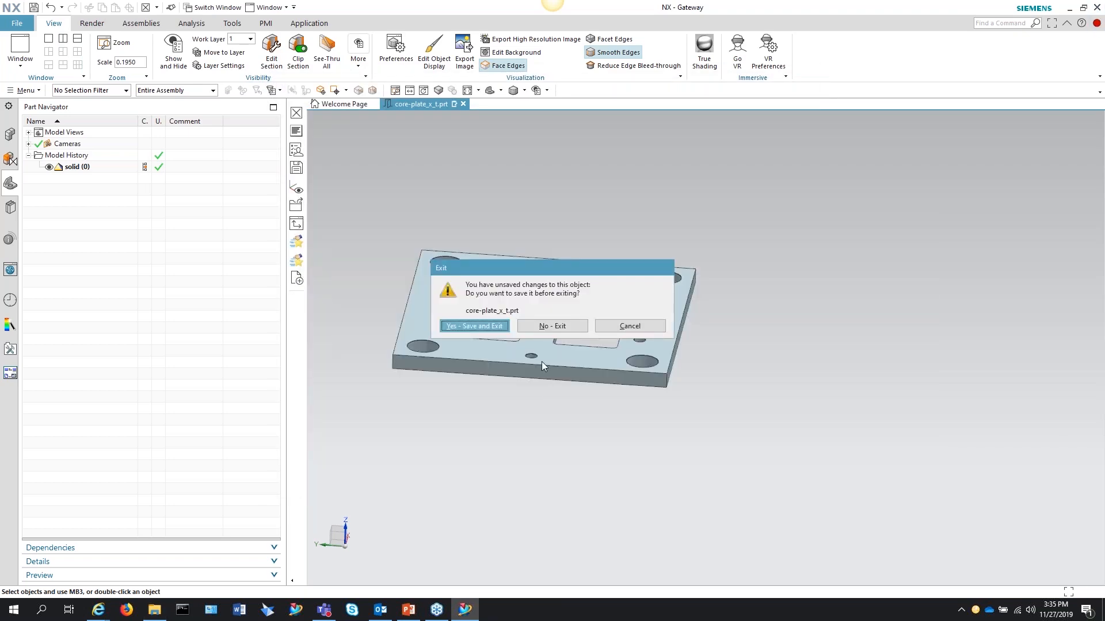
{"action": "left_click", "coordinate": [549, 326]}
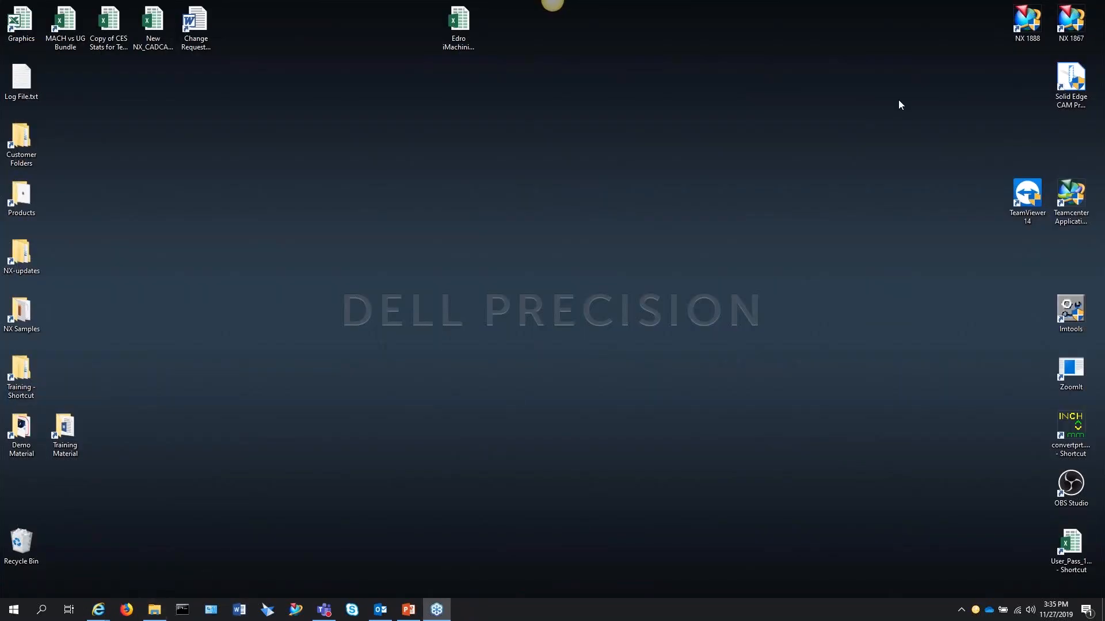
{"action": "double_click", "coordinate": [1028, 23]}
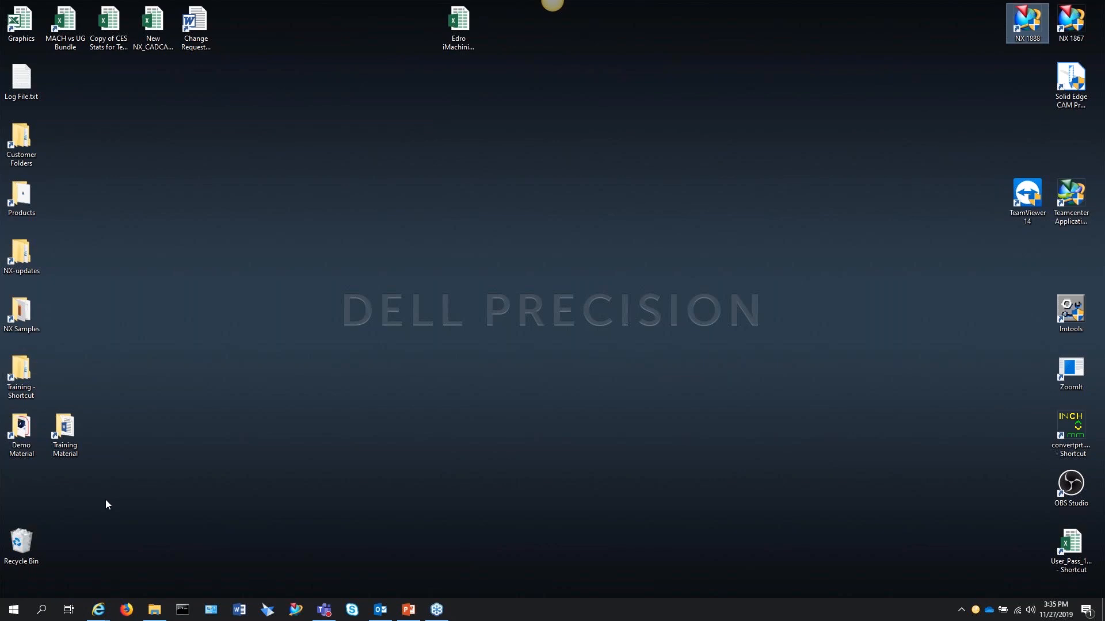
{"action": "left_click", "coordinate": [410, 610]}
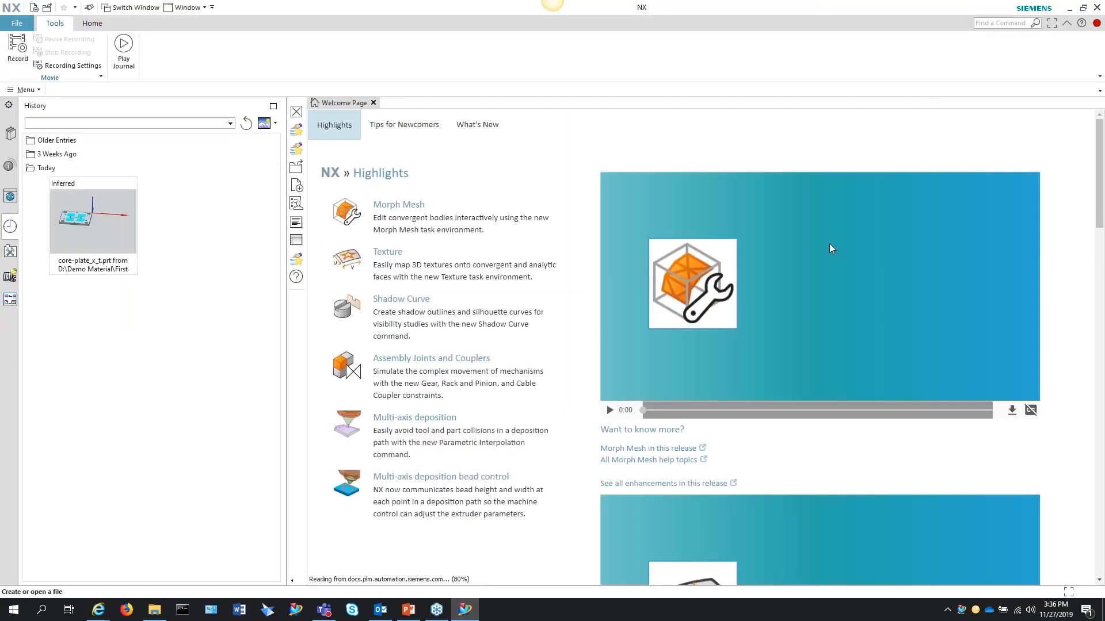
{"action": "left_click", "coordinate": [95, 224]}
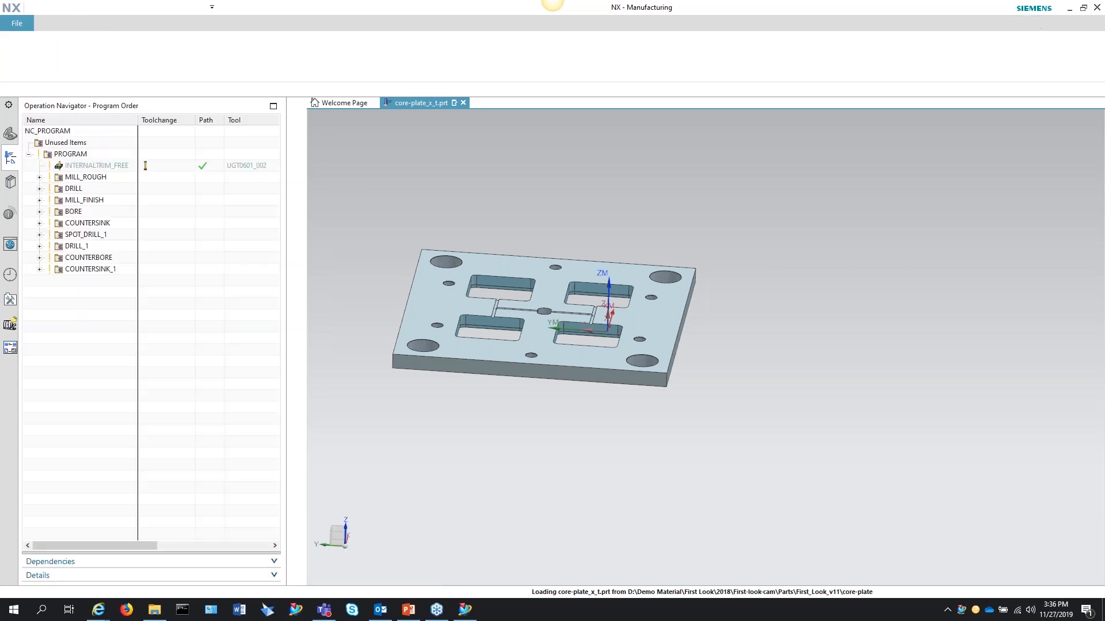
Browse in File Explorer to the default CAM resource folder C:\Program Files\Siemens\NX1872\MACH\resource.
{"action": "left_click", "coordinate": [155, 609]}
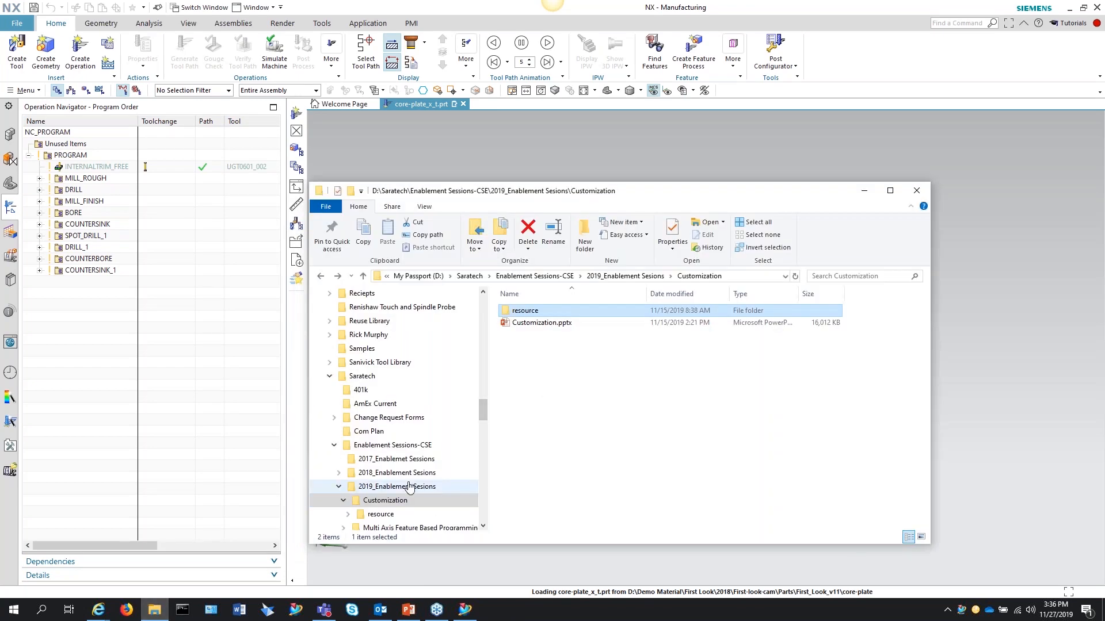
{"action": "scroll", "coordinate": [401, 461], "scroll_direction": "down", "scroll_amount": 3}
{"action": "scroll", "coordinate": [400, 460], "scroll_direction": "up", "scroll_amount": 1}
{"action": "left_click_drag", "start_coordinate": [483, 419], "coordinate": [476, 358]}
{"action": "scroll", "coordinate": [476, 362], "scroll_direction": "down", "scroll_amount": 1}
{"action": "left_click", "coordinate": [355, 320]}
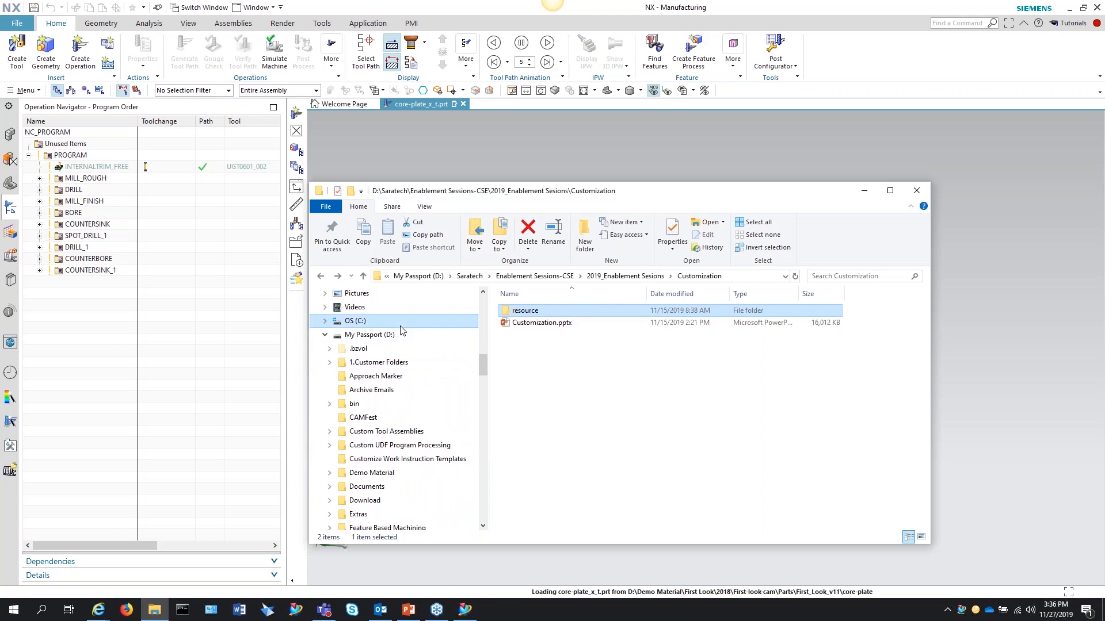
{"action": "scroll", "coordinate": [543, 460], "scroll_direction": "down", "scroll_amount": 1}
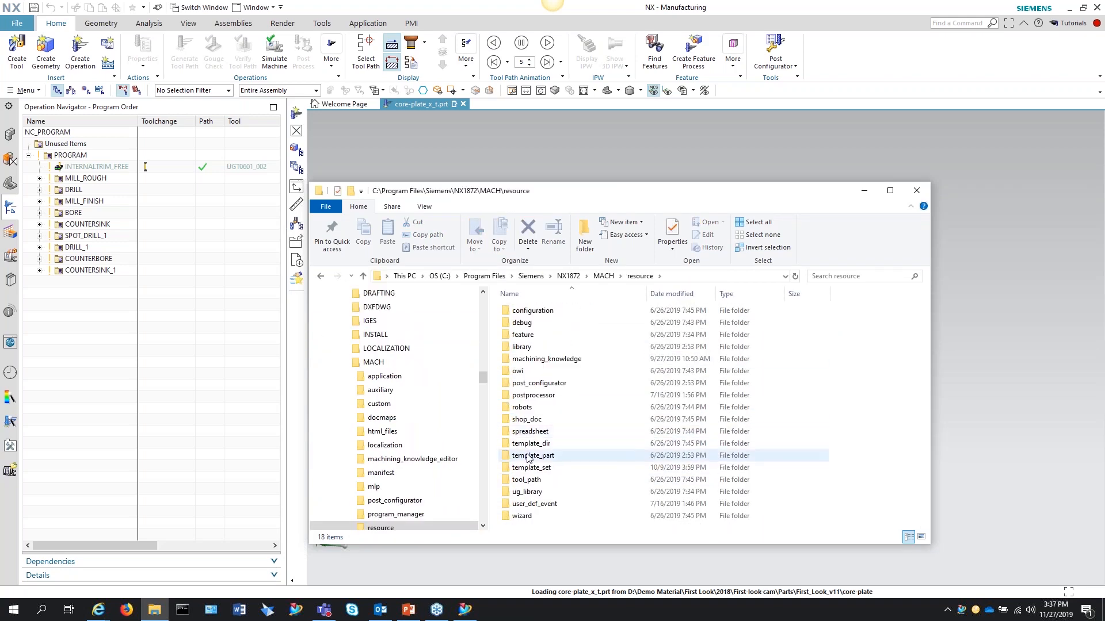
Try clearing the Read-only attribute in the properties of the template_part folder, then cancel the change.
{"action": "right_click", "coordinate": [527, 456]}
{"action": "left_click", "coordinate": [549, 450]}
{"action": "left_click", "coordinate": [589, 496]}
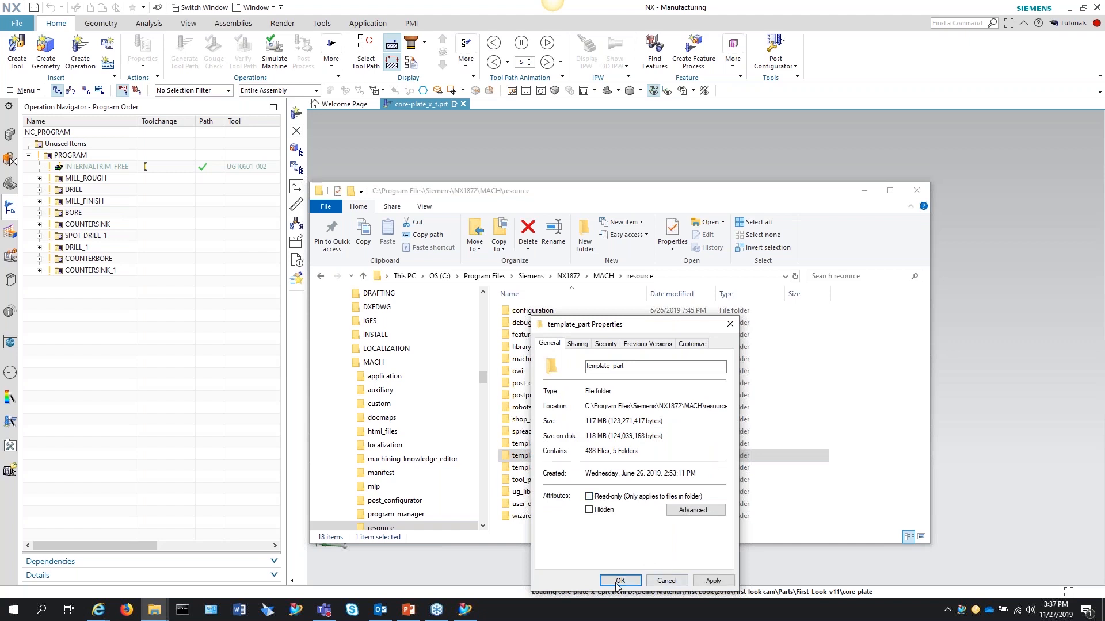
{"action": "left_click", "coordinate": [666, 581]}
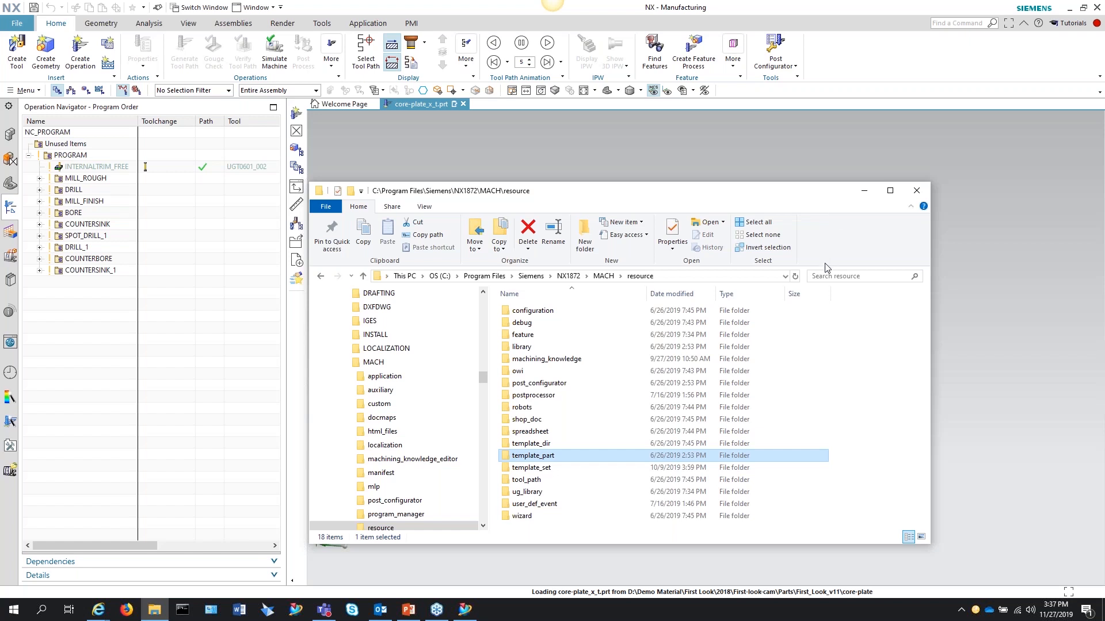
Return to NX and close core-plate_x_t.prt without saving it.
{"action": "left_click", "coordinate": [865, 192]}
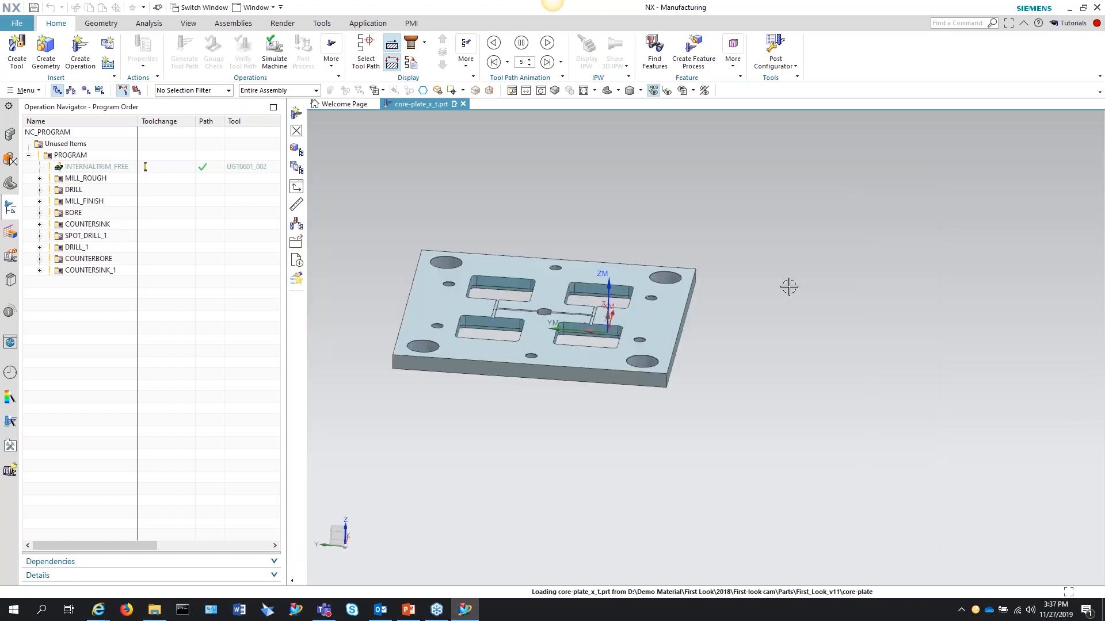
{"action": "left_click", "coordinate": [463, 104]}
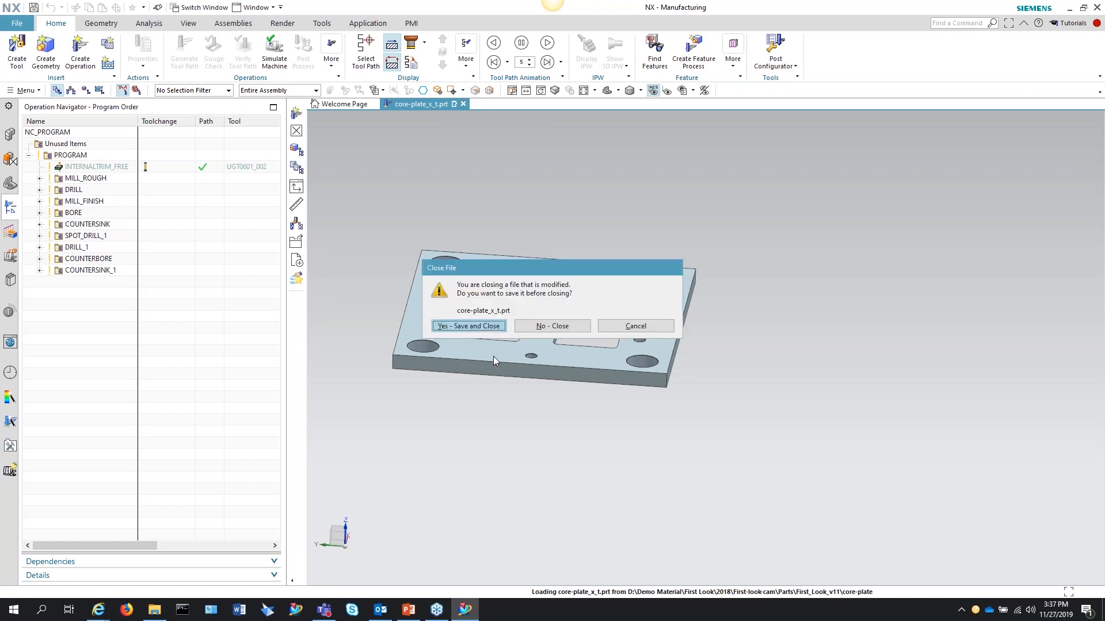
{"action": "left_click", "coordinate": [556, 322]}
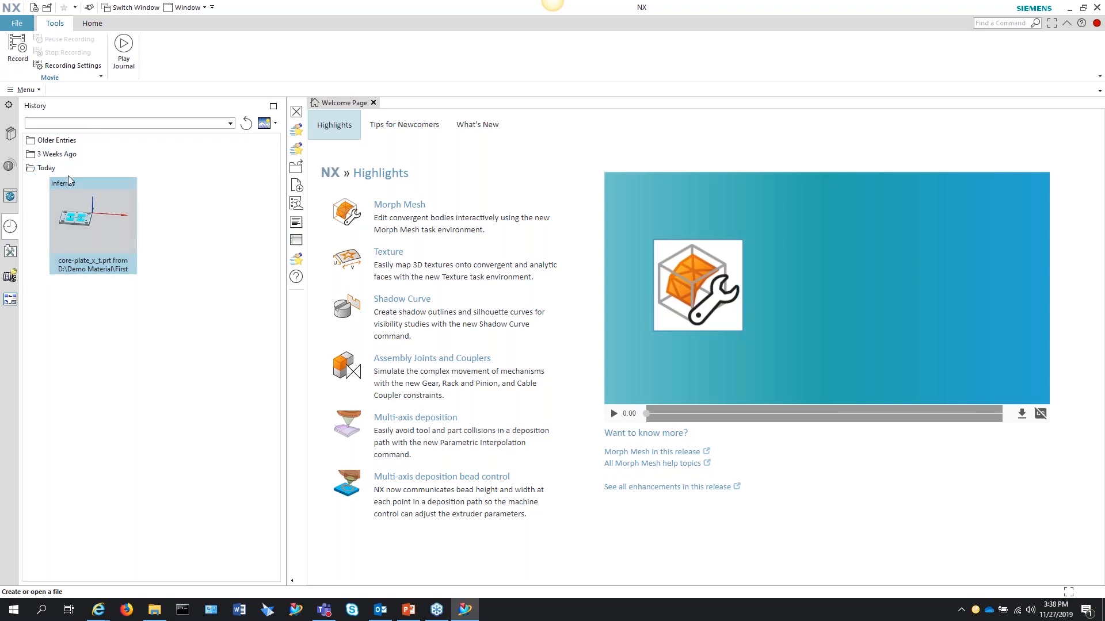
Create a blank inch Manufacturing setup part named setup_1.prt using the cam_general configuration and the turning CAM setup.
{"action": "left_click", "coordinate": [21, 26]}
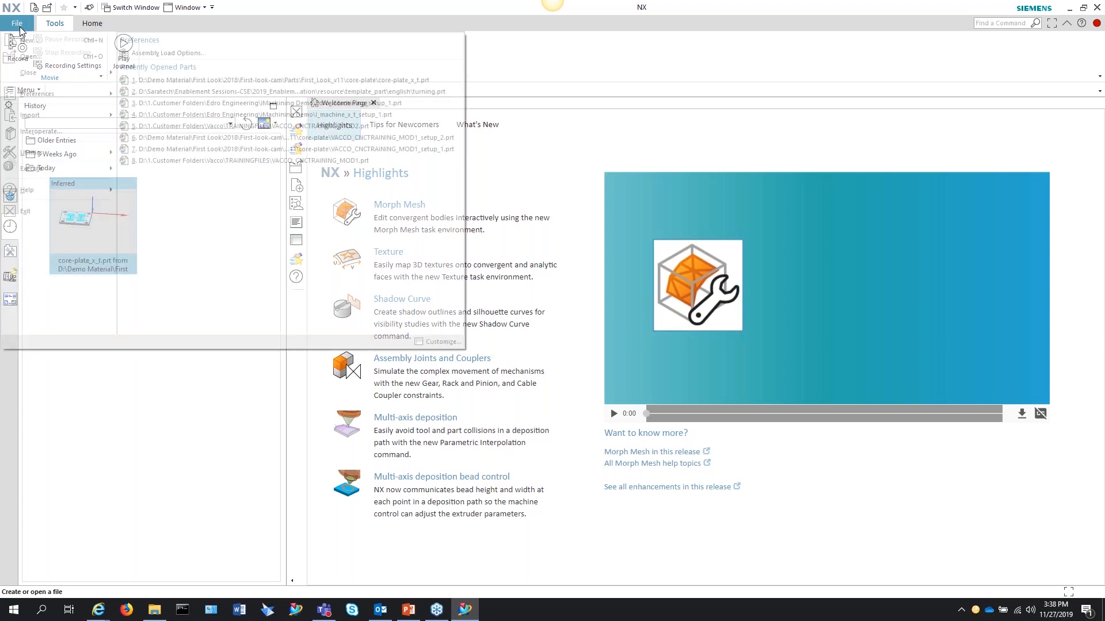
{"action": "left_click", "coordinate": [30, 42]}
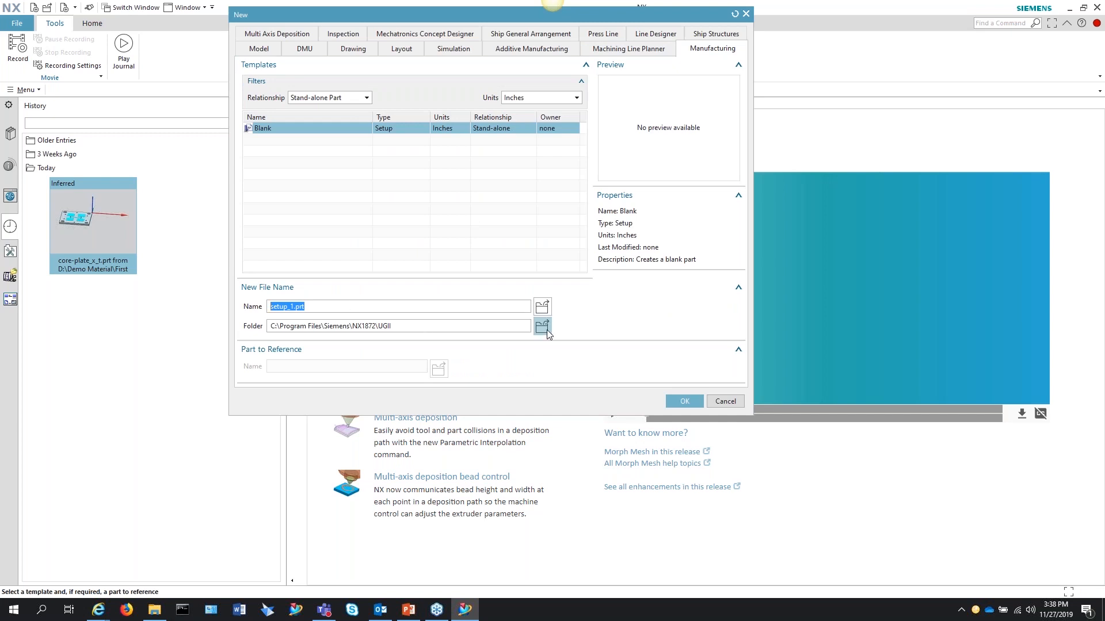
{"action": "left_click", "coordinate": [677, 399]}
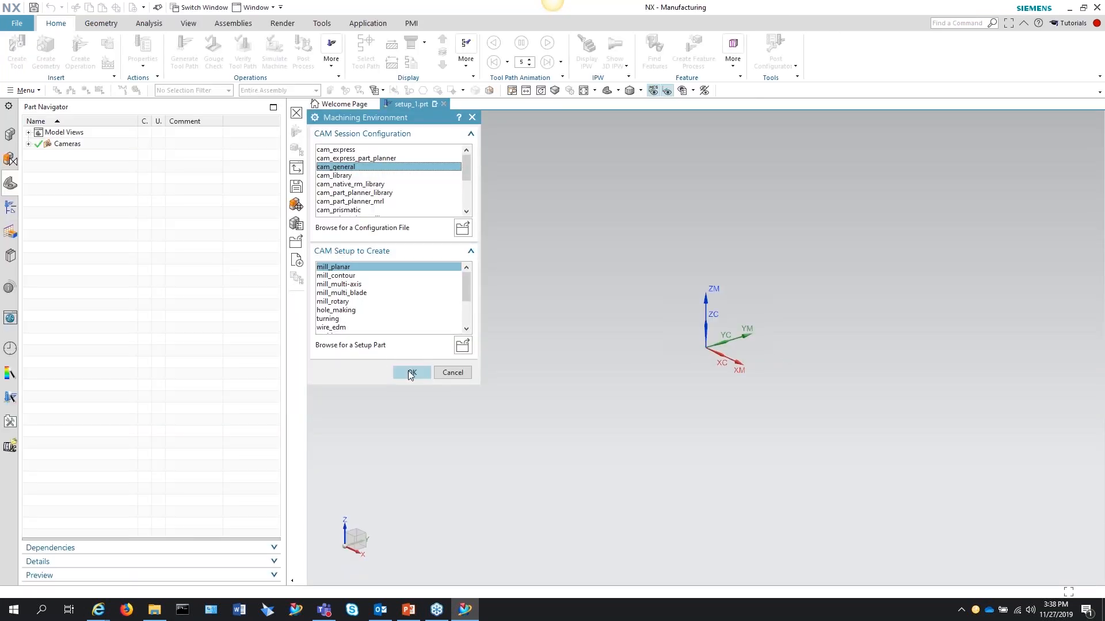
{"action": "left_click", "coordinate": [337, 319]}
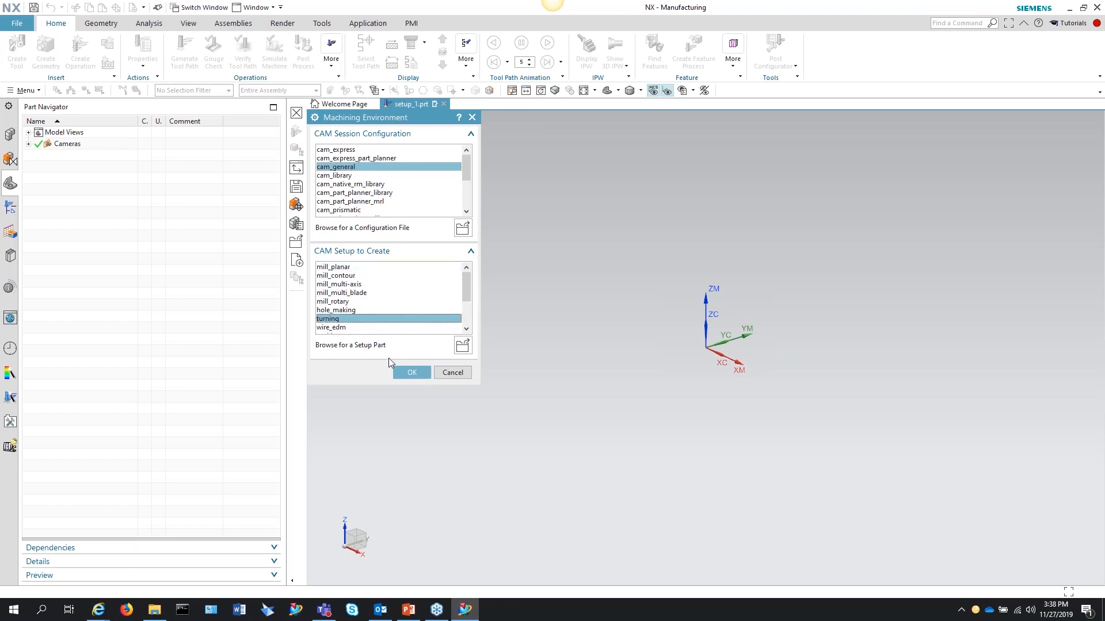
{"action": "left_click", "coordinate": [412, 372]}
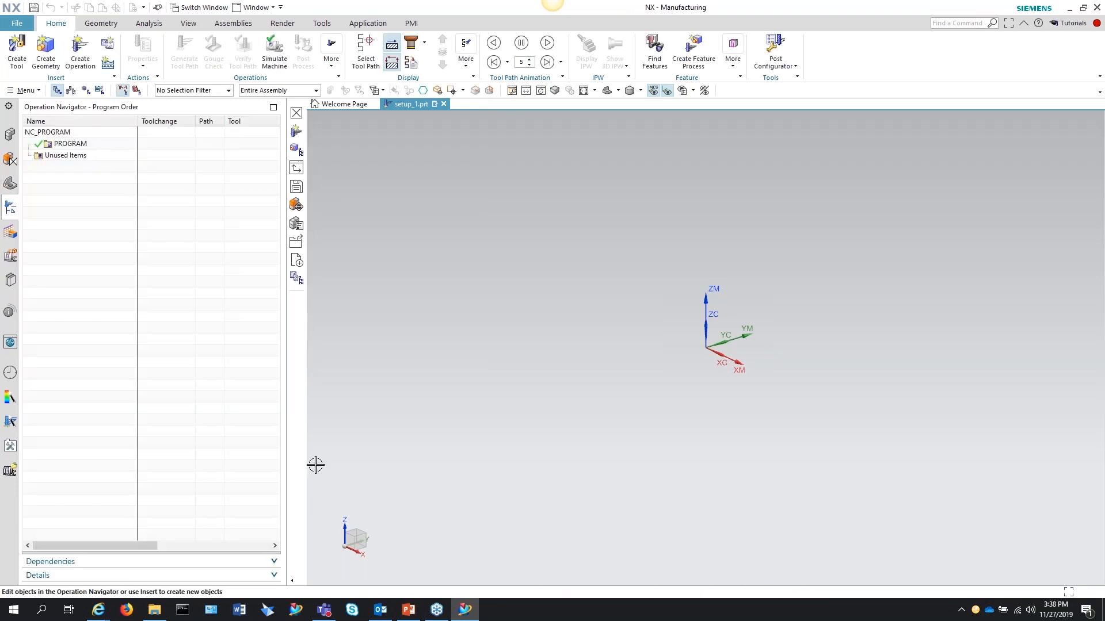
Create a turning operation of subtype ROUGH_TURN_OD with the default program, tool, geometry and method.
{"action": "left_click", "coordinate": [80, 52]}
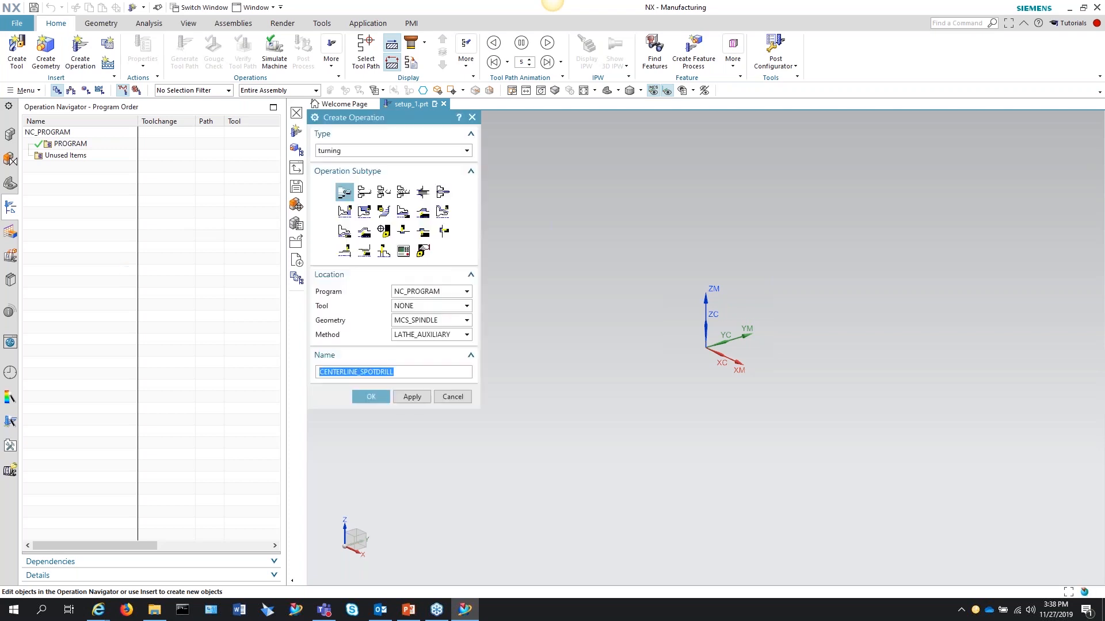
{"action": "left_click", "coordinate": [361, 212]}
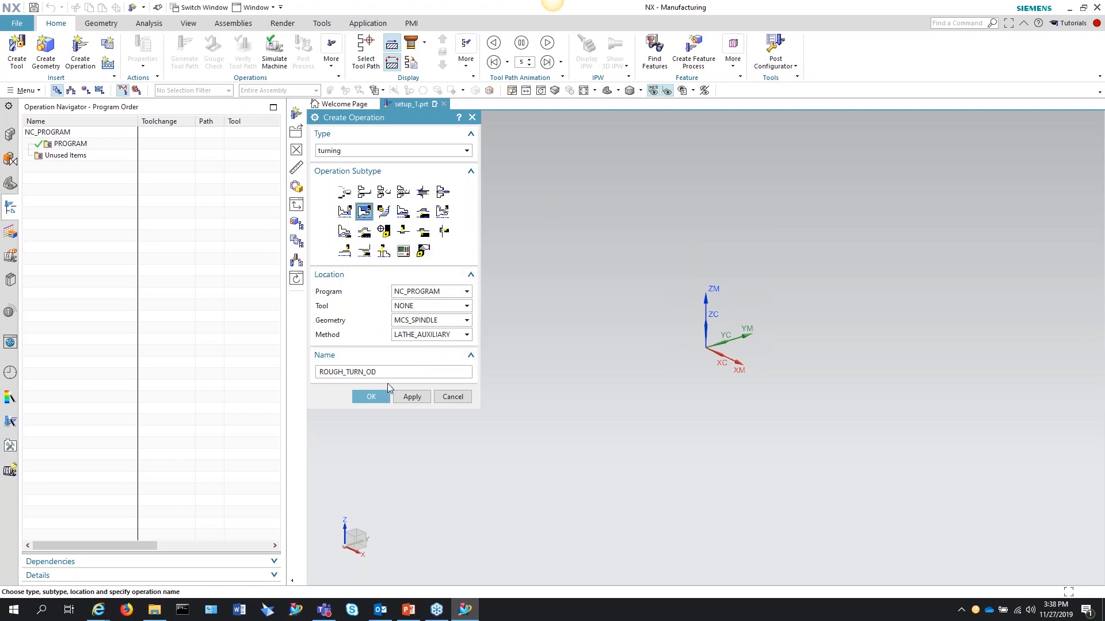
{"action": "left_click", "coordinate": [371, 397]}
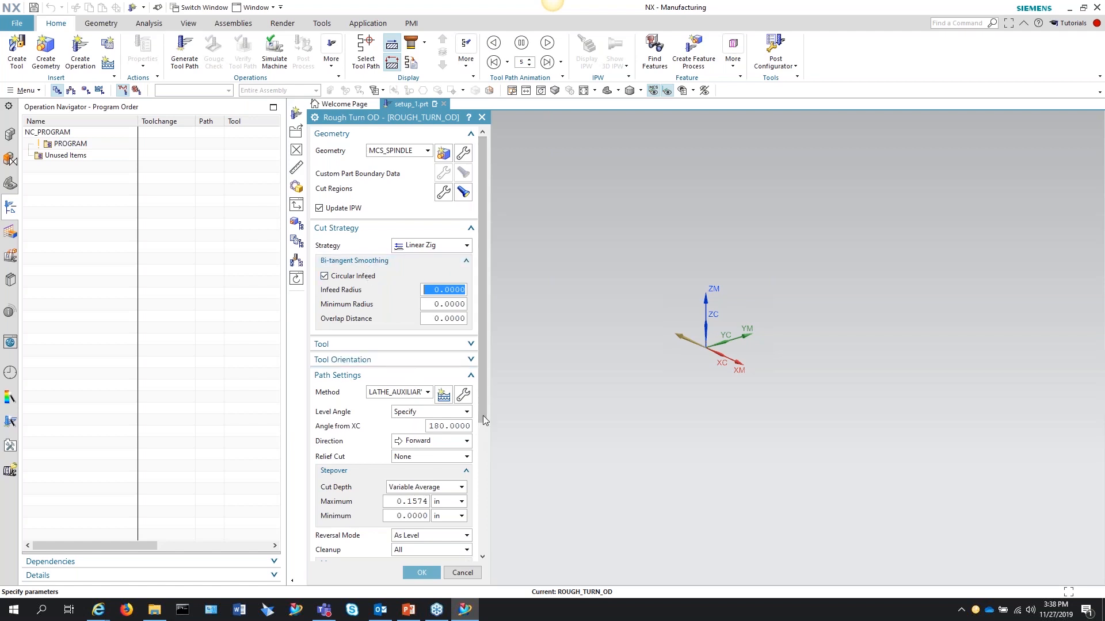
Open dialog customization for the Rough Turn OD operation and examine the items used in the Tool, Tool Orientation and Path Settings groups.
{"action": "left_click_drag", "start_coordinate": [484, 412], "coordinate": [491, 546]}
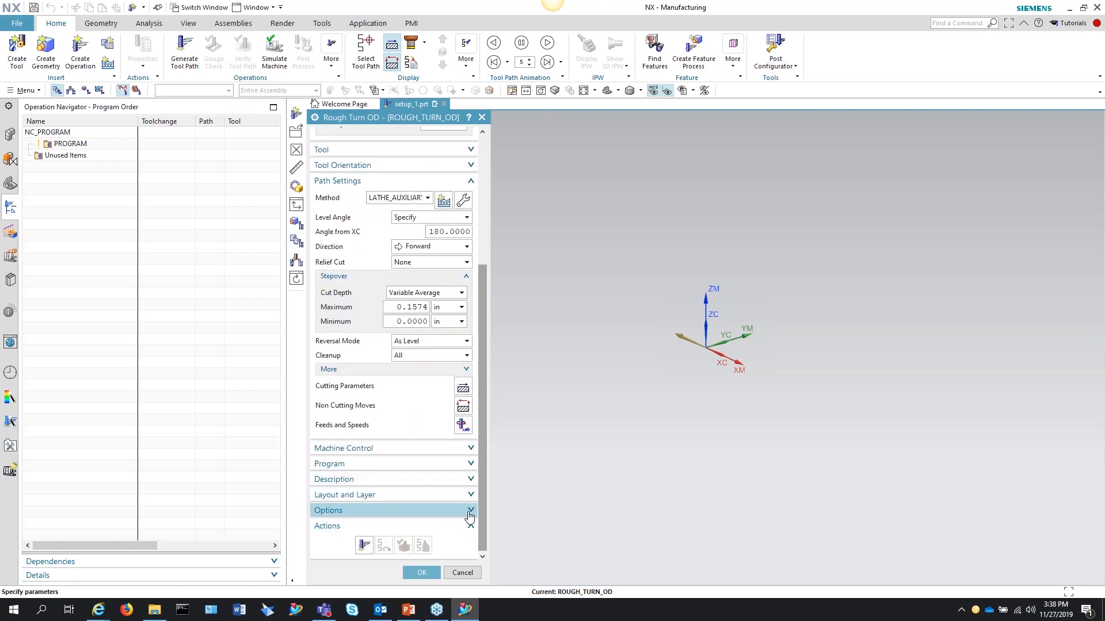
{"action": "left_click", "coordinate": [468, 514]}
{"action": "left_click", "coordinate": [463, 525]}
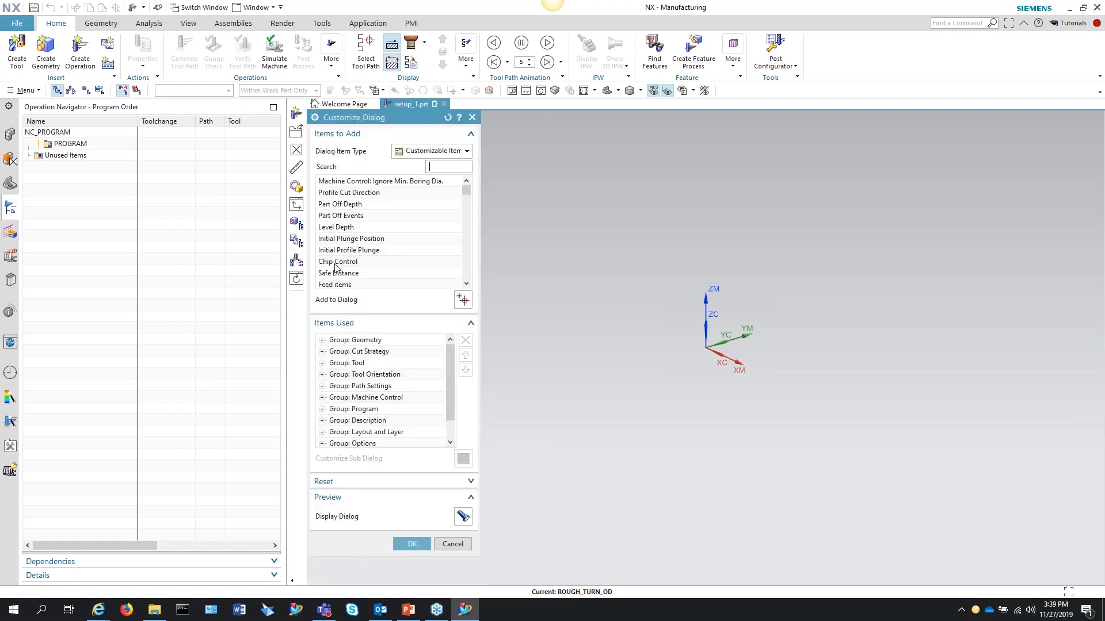
{"action": "left_click", "coordinate": [322, 363]}
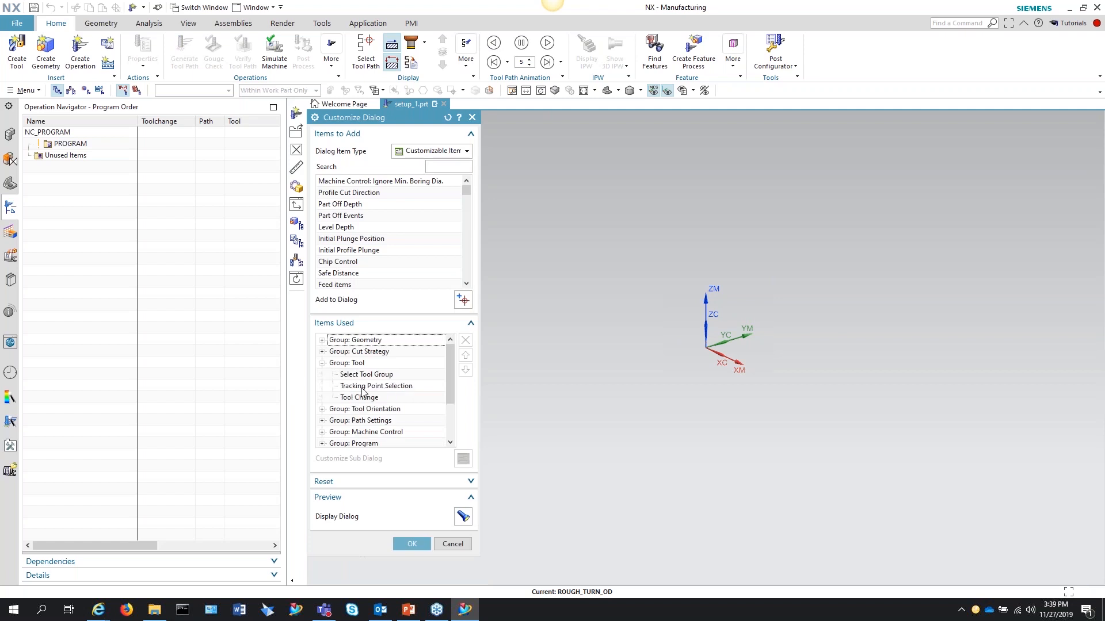
{"action": "left_click", "coordinate": [323, 409]}
{"action": "scroll", "coordinate": [325, 397], "scroll_direction": "down", "scroll_amount": 2}
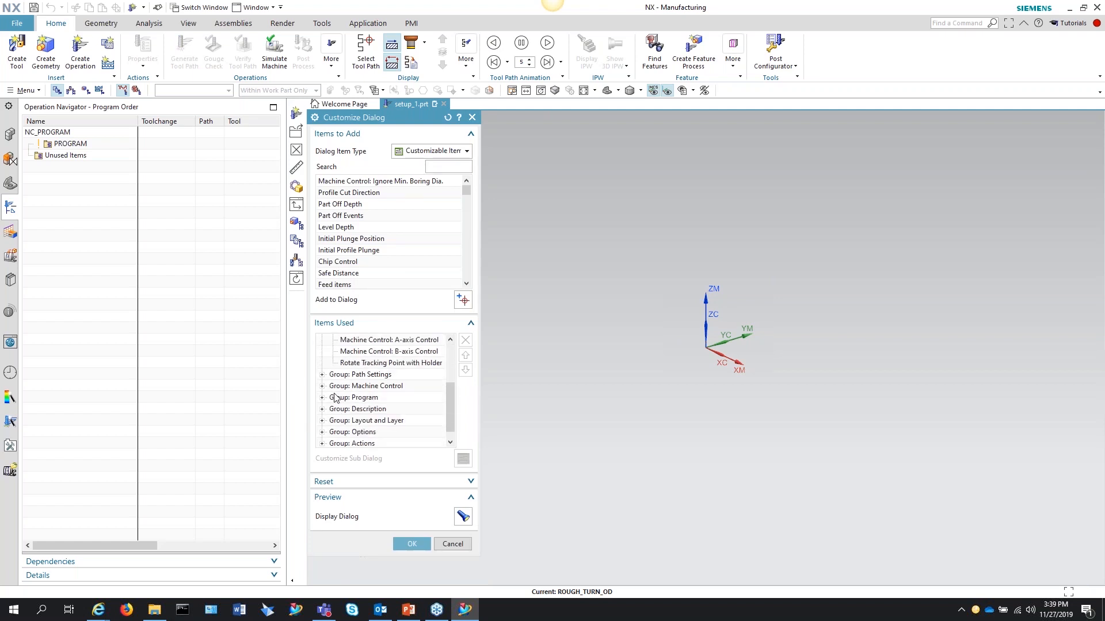
{"action": "left_click", "coordinate": [322, 376]}
{"action": "scroll", "coordinate": [365, 386], "scroll_direction": "up", "scroll_amount": 2}
{"action": "scroll", "coordinate": [363, 374], "scroll_direction": "up", "scroll_amount": 2}
Remove Bi-Tangent Smoothing from the Cut Strategy group of the Rough Turn OD dialog and accept the customization.
{"action": "left_click", "coordinate": [322, 352]}
{"action": "left_click", "coordinate": [366, 374]}
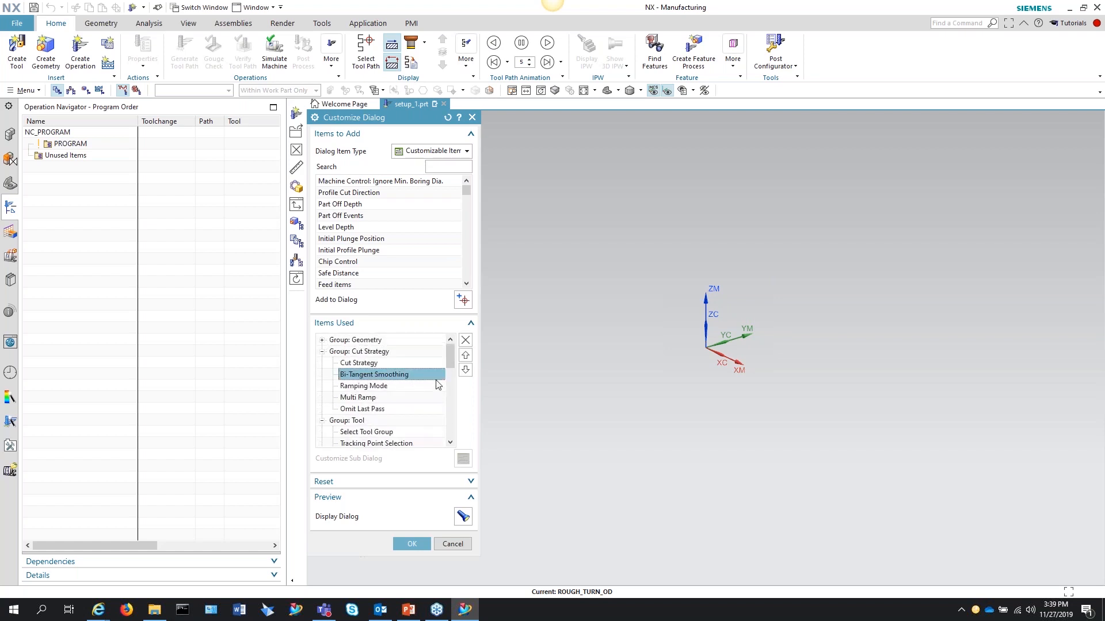
{"action": "left_click", "coordinate": [465, 341]}
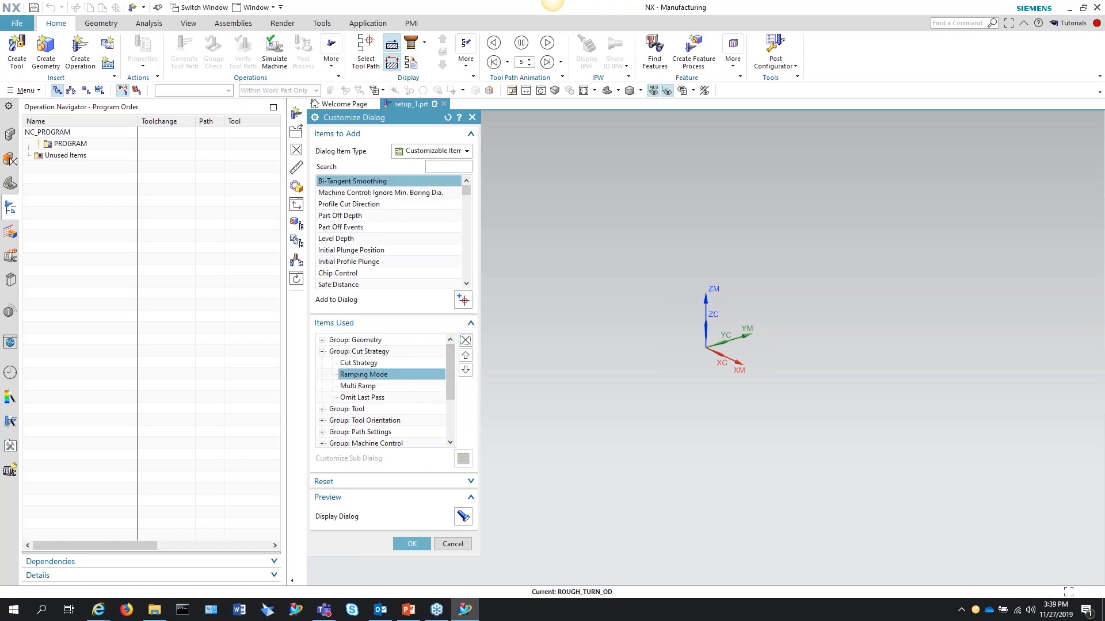
{"action": "left_click", "coordinate": [412, 543]}
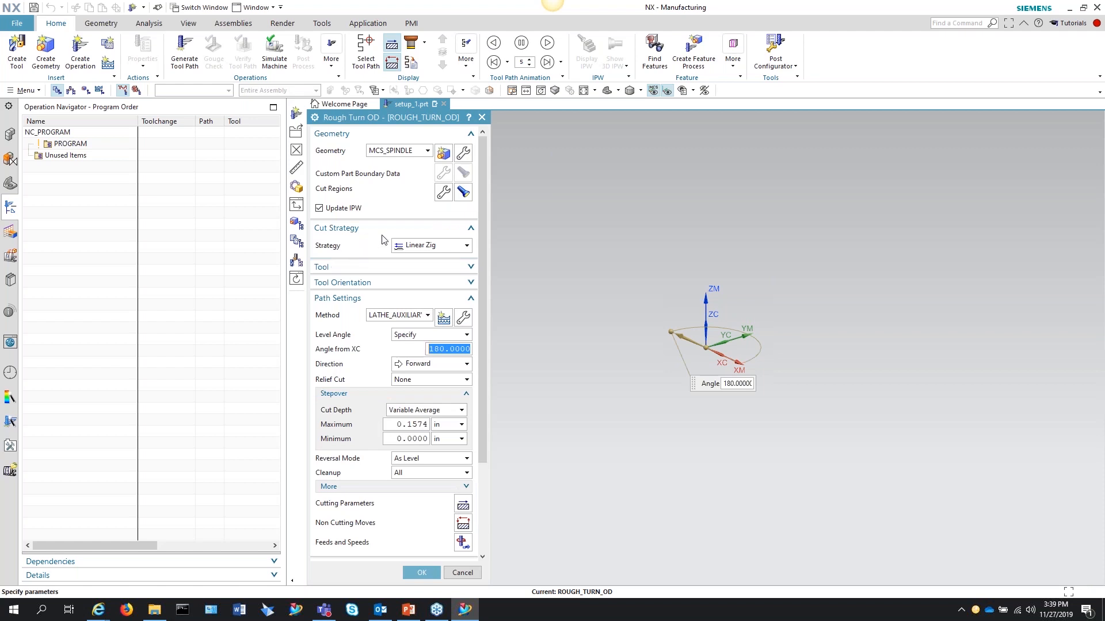
Reopen the Rough Turn OD dialog customization and add Bi-Tangent Smoothing back to the items used.
{"action": "scroll", "coordinate": [394, 336], "scroll_direction": "down", "scroll_amount": 3}
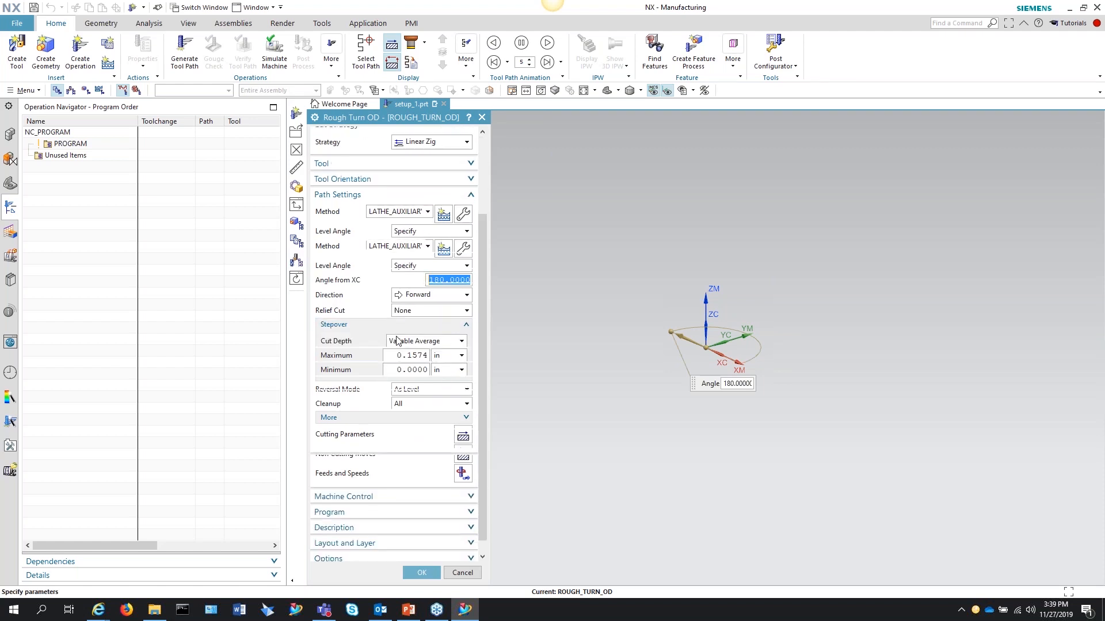
{"action": "scroll", "coordinate": [394, 336], "scroll_direction": "up", "scroll_amount": 3}
{"action": "scroll", "coordinate": [467, 492], "scroll_direction": "down", "scroll_amount": 3}
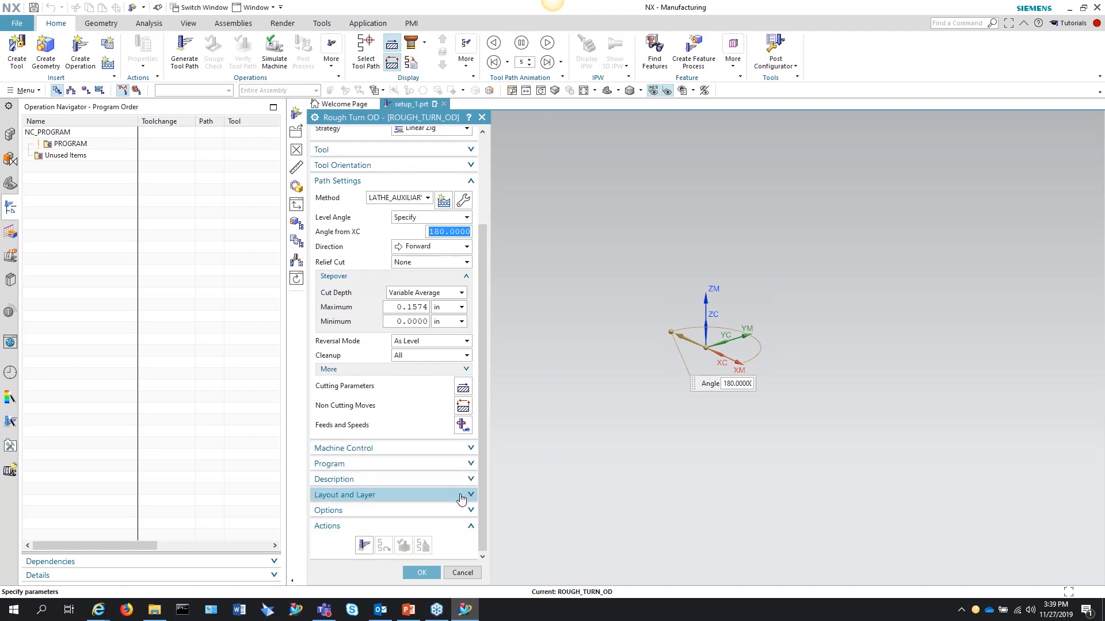
{"action": "left_click", "coordinate": [471, 510]}
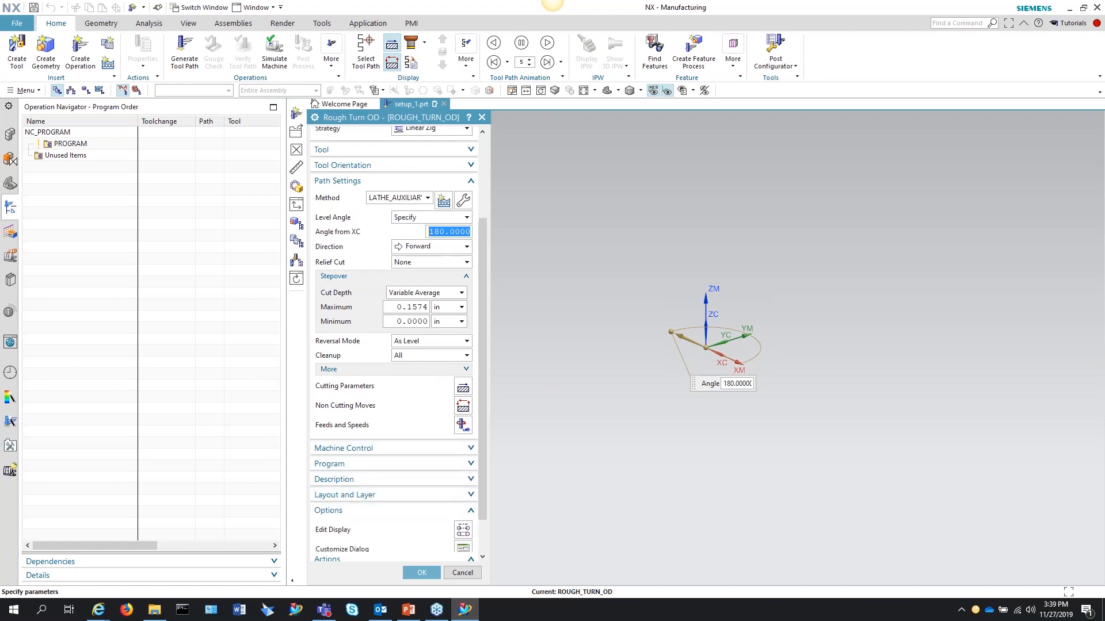
{"action": "left_click", "coordinate": [463, 545]}
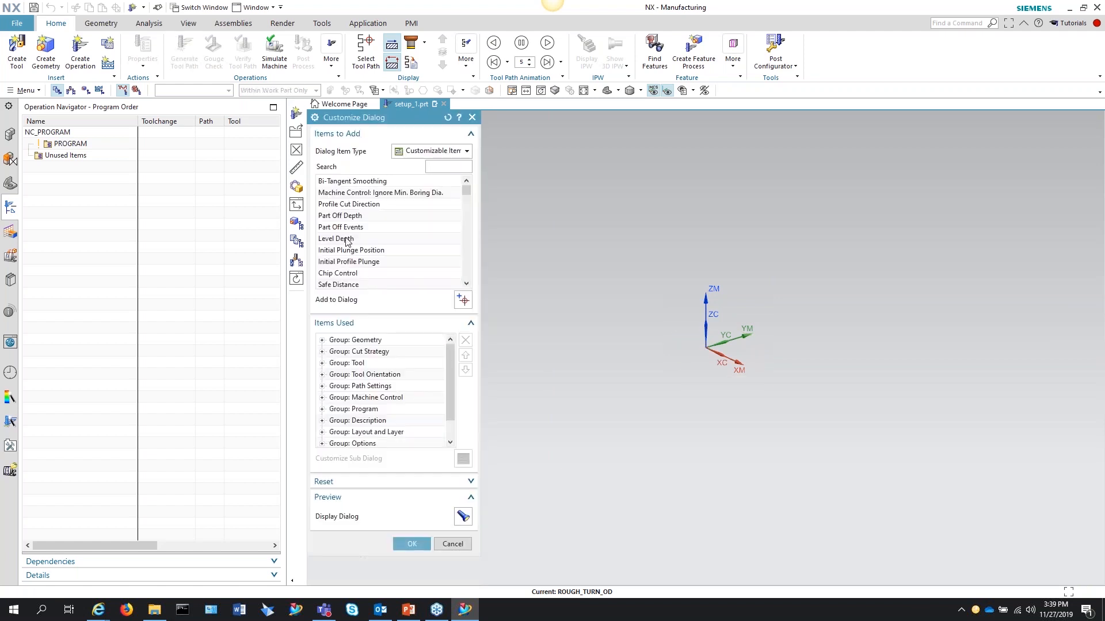
{"action": "left_click", "coordinate": [344, 182]}
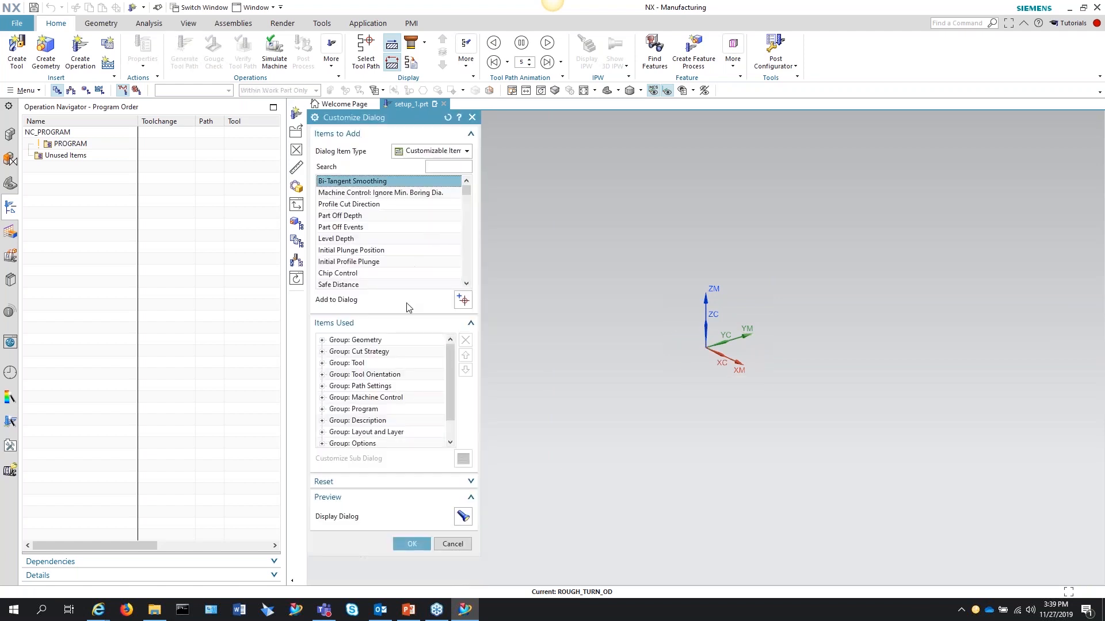
{"action": "left_click", "coordinate": [322, 351]}
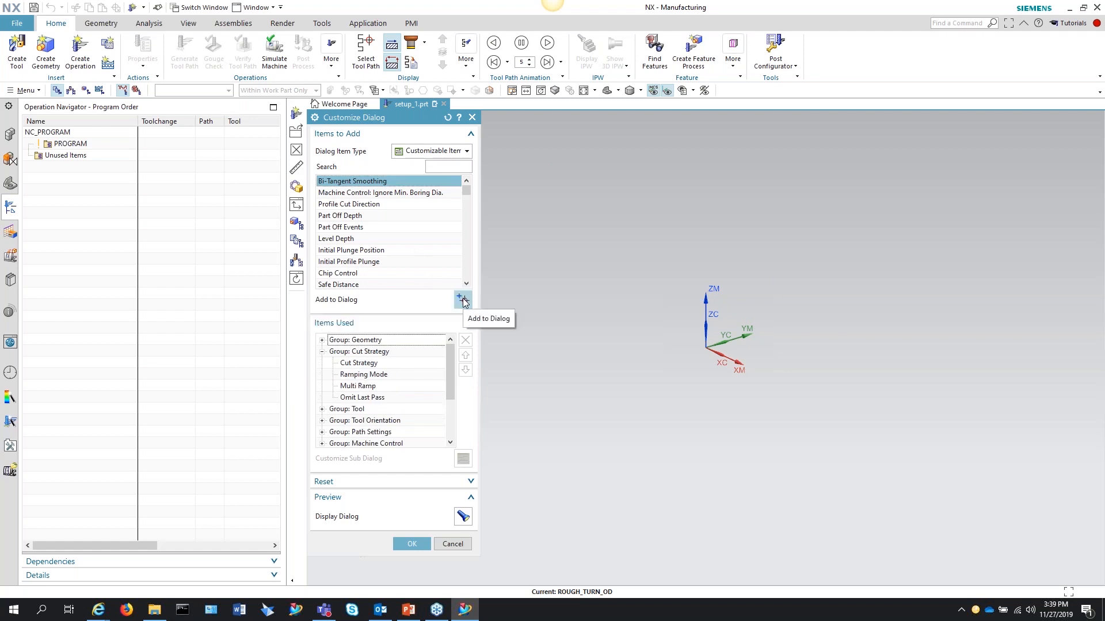
{"action": "left_click", "coordinate": [463, 300]}
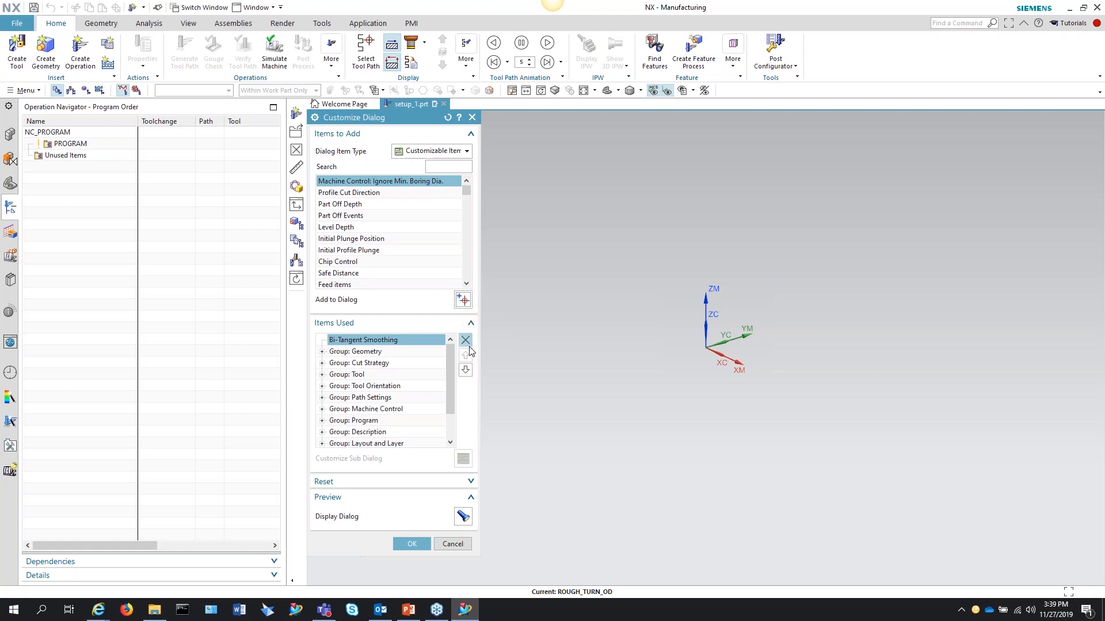
Move Bi-Tangent Smoothing into the Cut Strategy group directly below Cut Strategy, preview the customized dialog, and accept it.
{"action": "left_click", "coordinate": [465, 370]}
{"action": "left_click", "coordinate": [465, 370]}
{"action": "left_click", "coordinate": [465, 369]}
{"action": "left_click", "coordinate": [465, 370]}
{"action": "left_click", "coordinate": [465, 370]}
{"action": "left_click", "coordinate": [465, 370]}
{"action": "left_click", "coordinate": [465, 370]}
{"action": "left_click", "coordinate": [466, 370]}
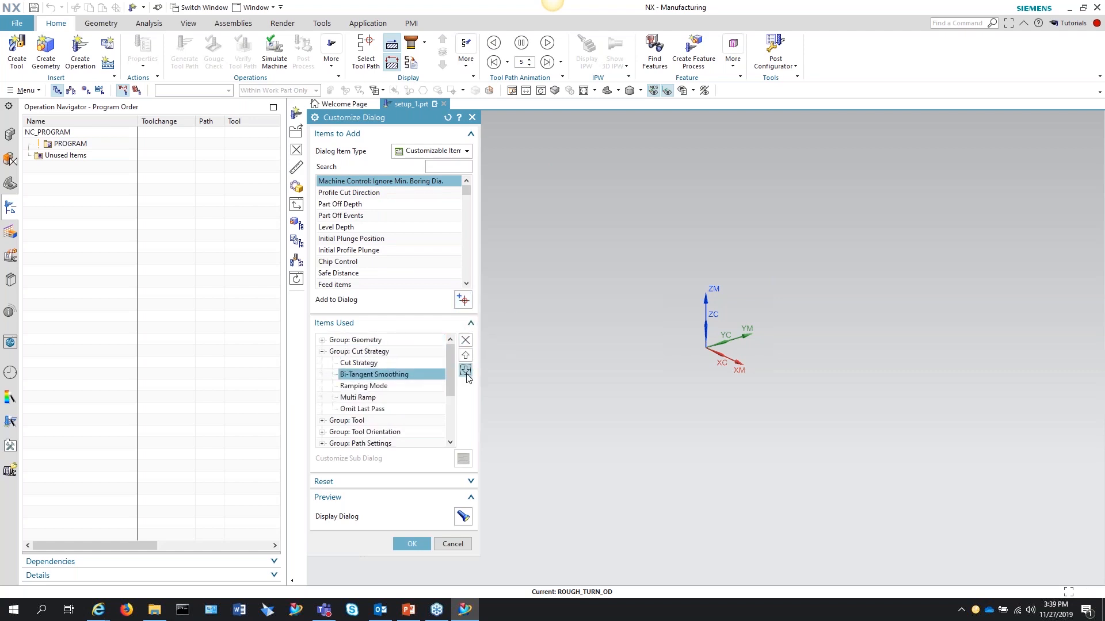
{"action": "left_click", "coordinate": [438, 543]}
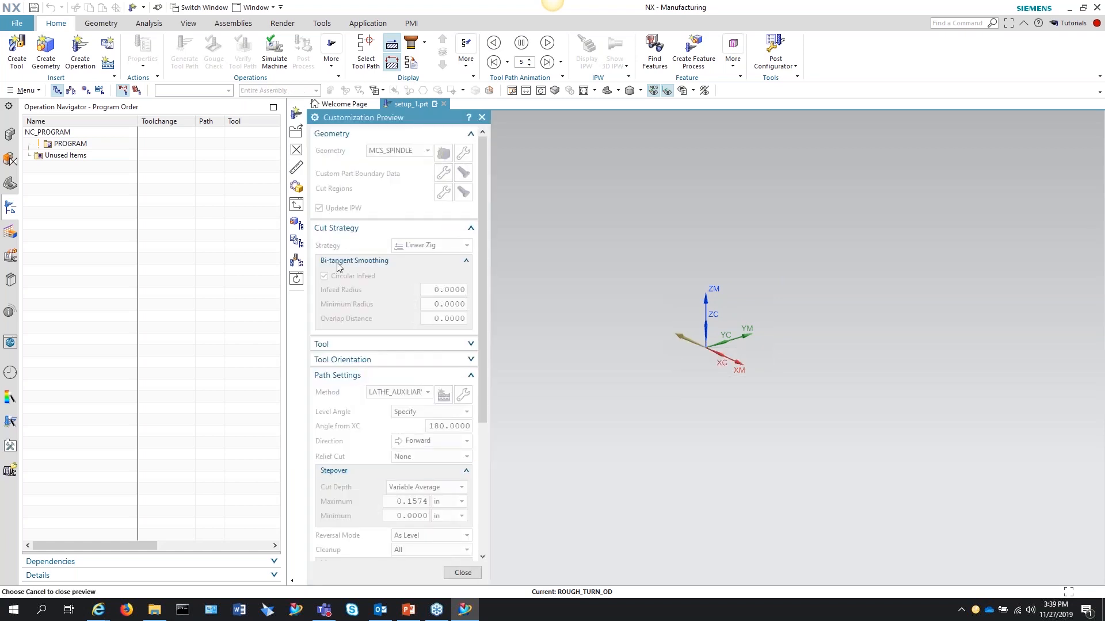
{"action": "left_click", "coordinate": [462, 571]}
{"action": "left_click", "coordinate": [403, 541]}
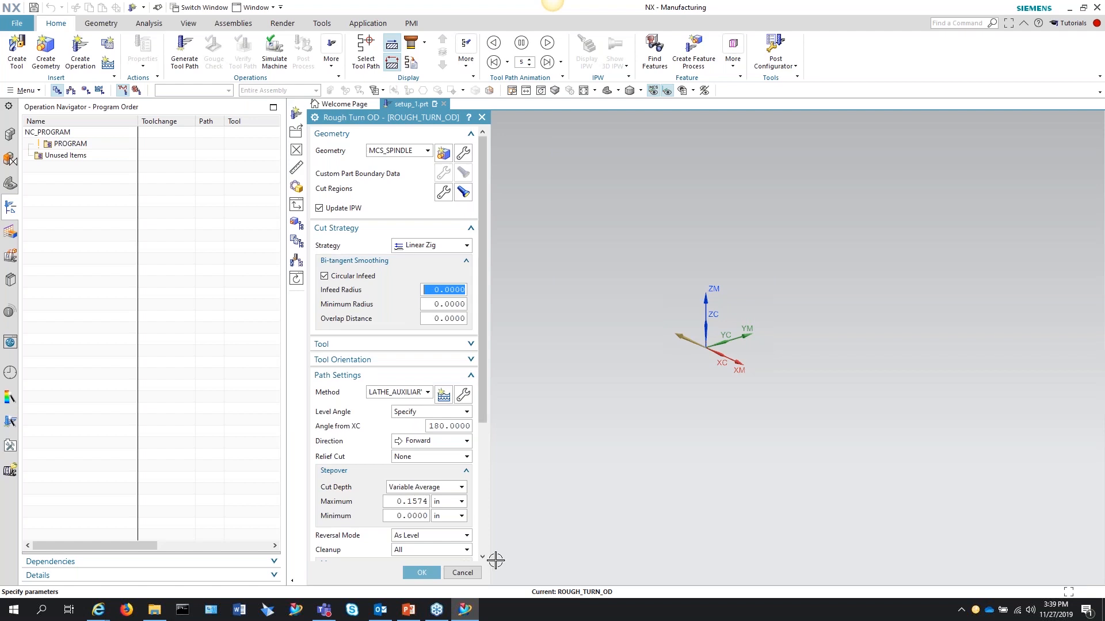
Accept the Rough Turn OD operation and close setup_1.prt without saving it.
{"action": "left_click", "coordinate": [448, 573]}
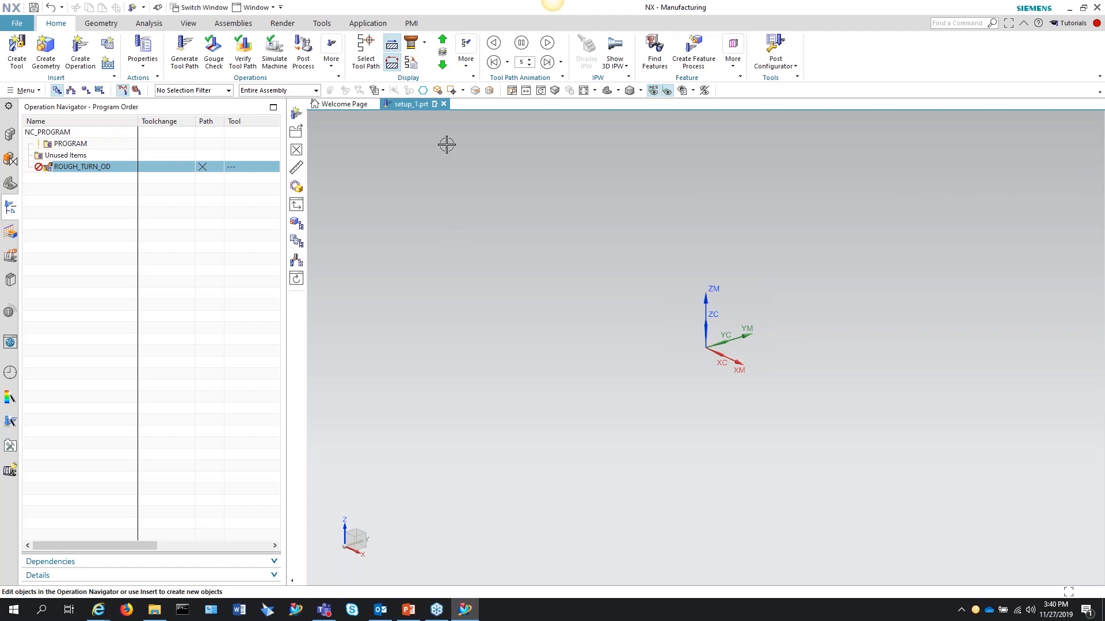
{"action": "left_click", "coordinate": [443, 104]}
{"action": "left_click", "coordinate": [560, 331]}
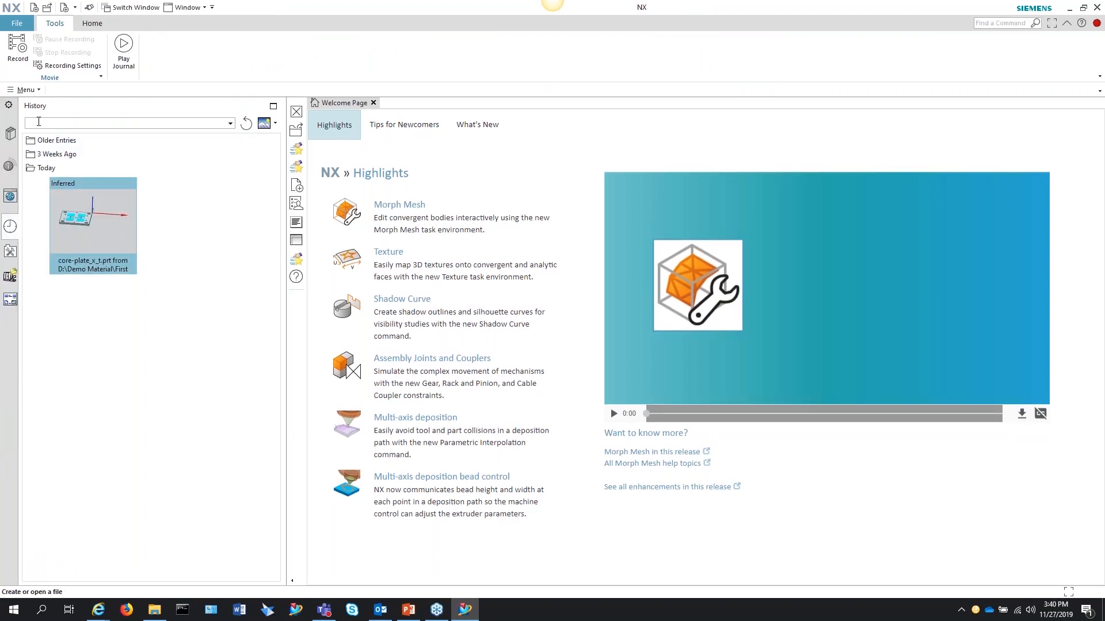
{"action": "left_click", "coordinate": [17, 23]}
{"action": "left_click", "coordinate": [26, 42]}
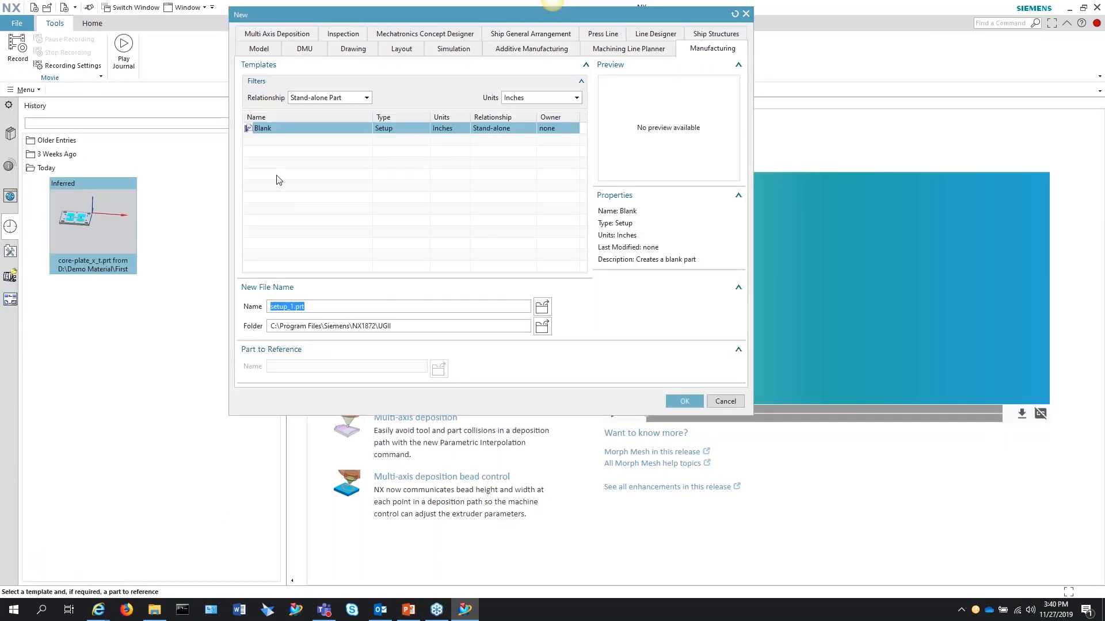
{"action": "left_click", "coordinate": [724, 401]}
Start opening a part file and browse to the NX1872\MACH\resource\template_part folder.
{"action": "left_click", "coordinate": [17, 24]}
{"action": "left_click", "coordinate": [28, 56]}
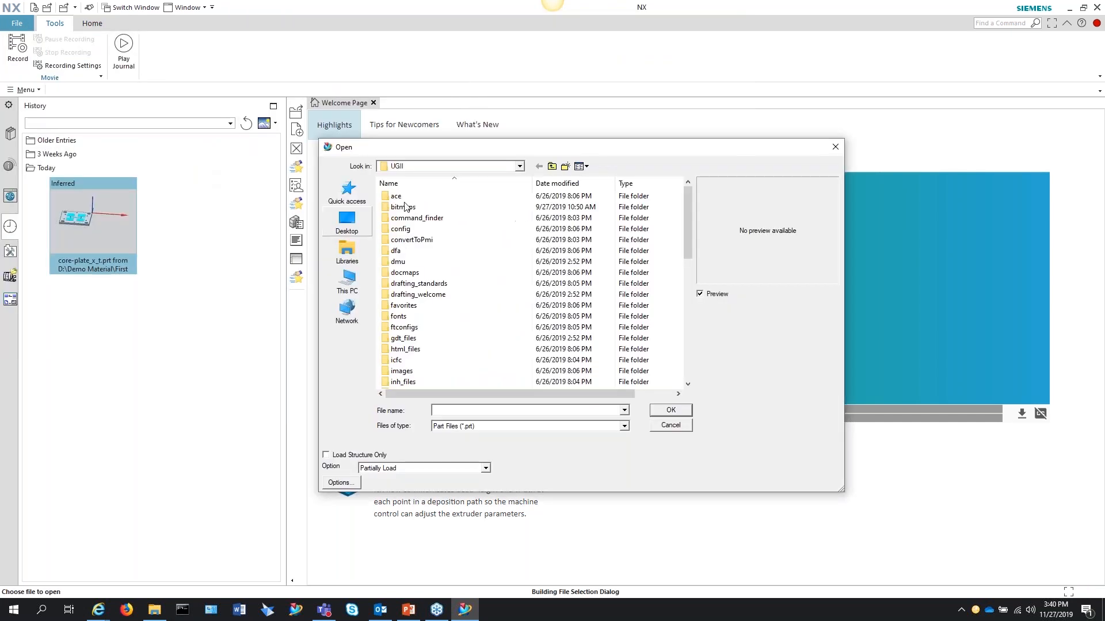
{"action": "left_click", "coordinate": [552, 167]}
{"action": "scroll", "coordinate": [426, 296], "scroll_direction": "up", "scroll_amount": 7}
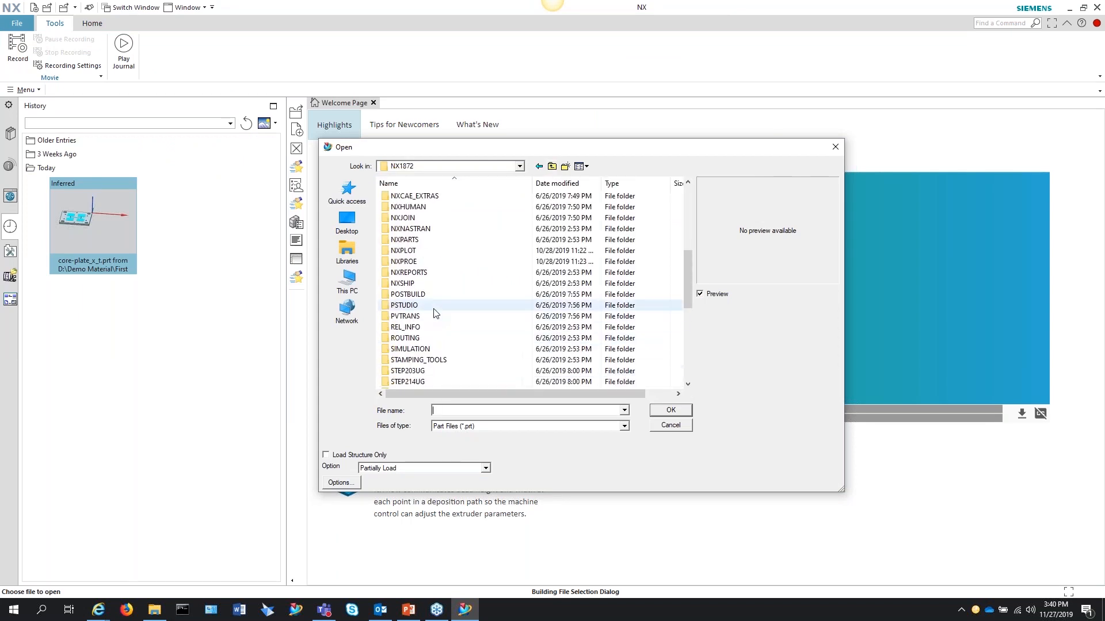
{"action": "double_click", "coordinate": [409, 240]}
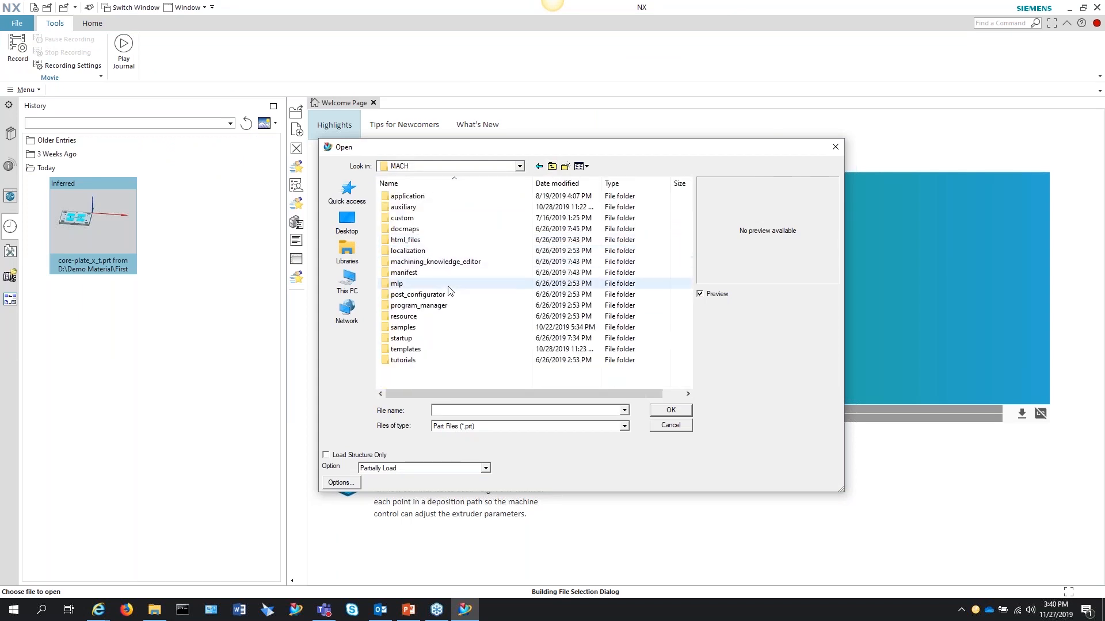
{"action": "double_click", "coordinate": [425, 316]}
{"action": "double_click", "coordinate": [426, 327]}
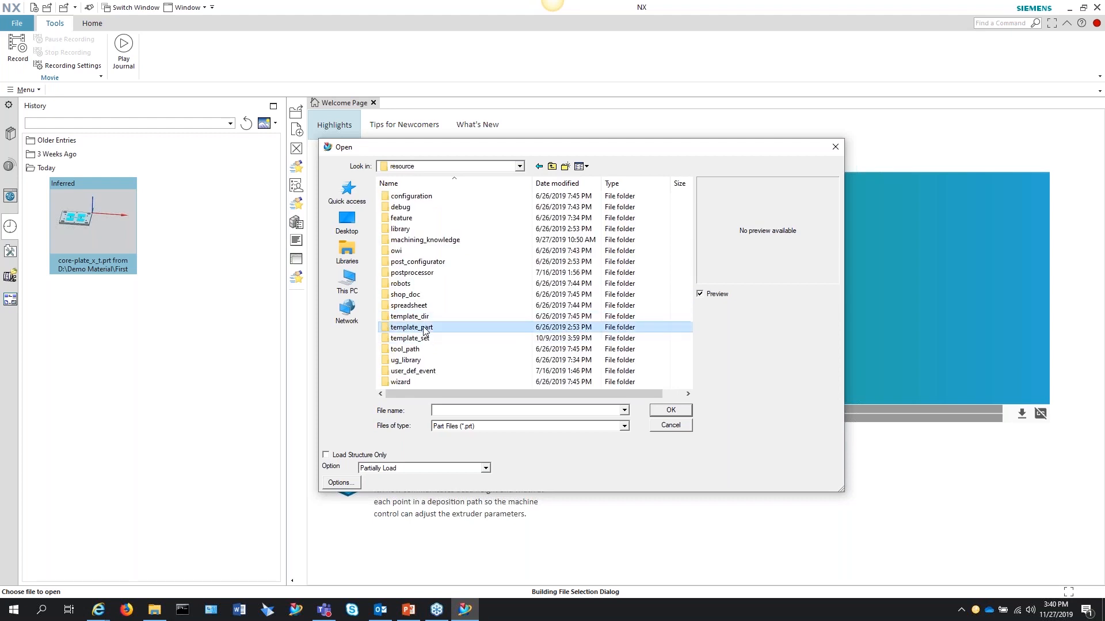
Choose turning.prt from the metric template folder and display the already loaded english version of the part instead.
{"action": "left_click", "coordinate": [401, 198]}
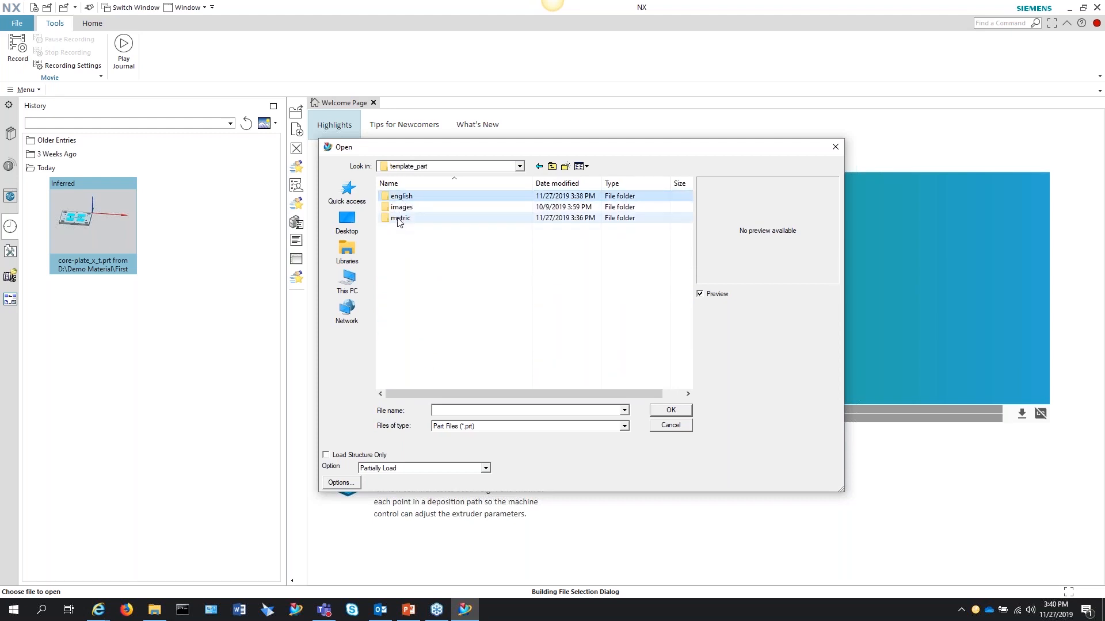
{"action": "double_click", "coordinate": [406, 219]}
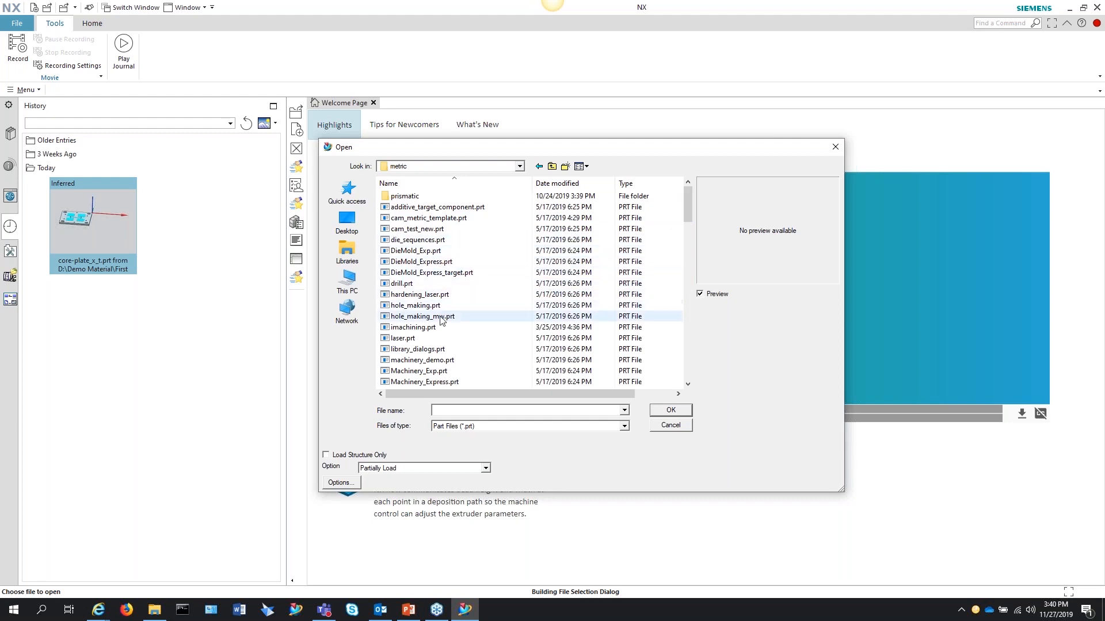
{"action": "scroll", "coordinate": [451, 302], "scroll_direction": "down", "scroll_amount": 10}
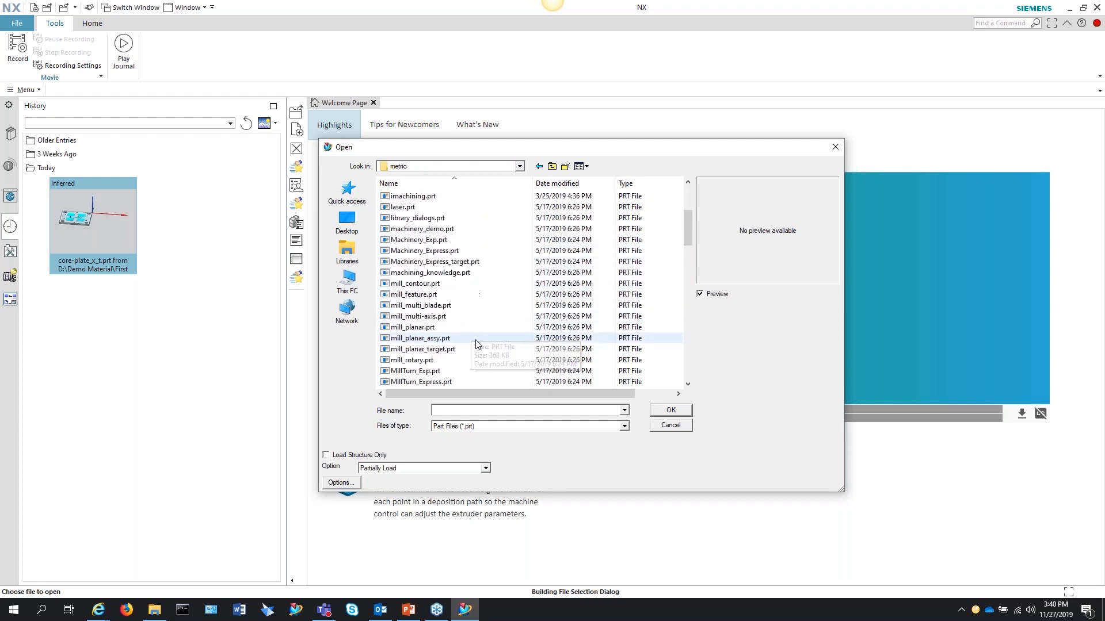
{"action": "scroll", "coordinate": [477, 349], "scroll_direction": "down", "scroll_amount": 12}
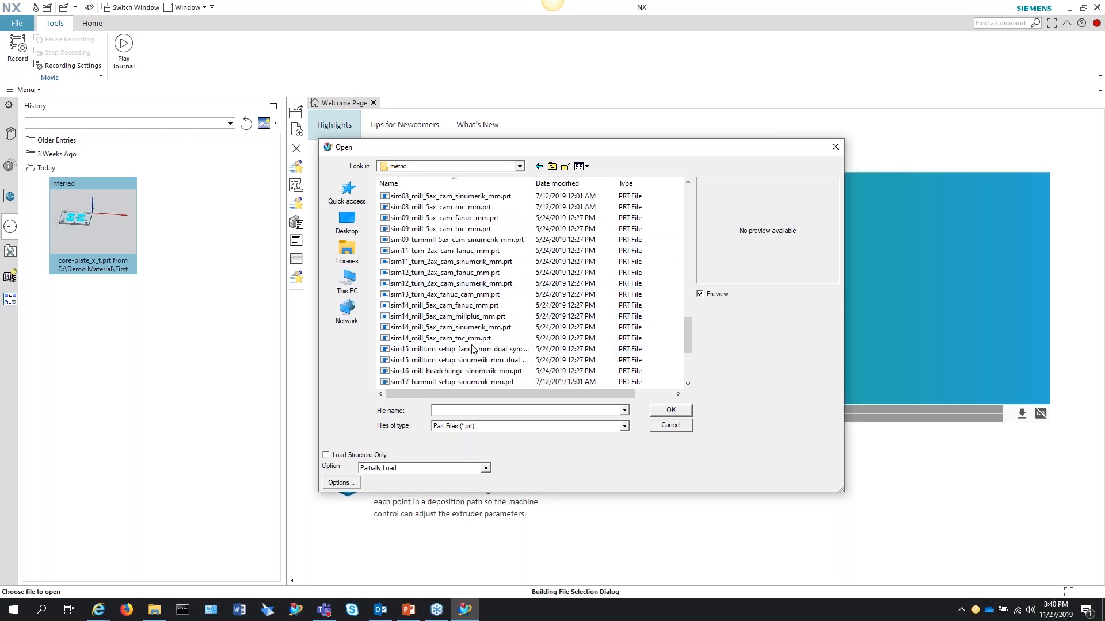
{"action": "left_click", "coordinate": [415, 328]}
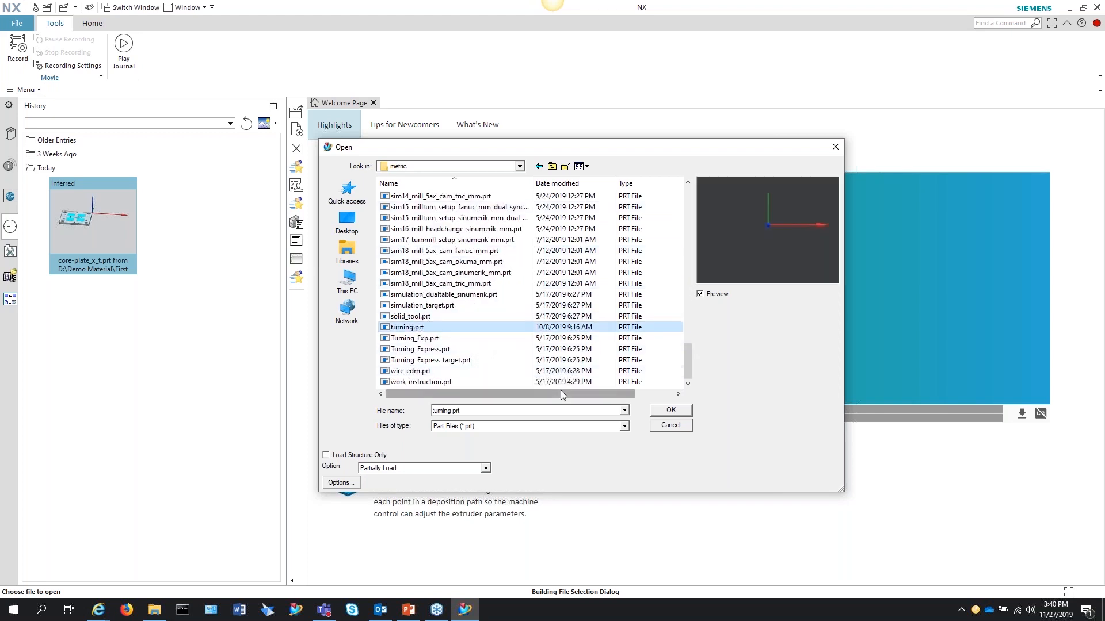
{"action": "left_click", "coordinate": [654, 410]}
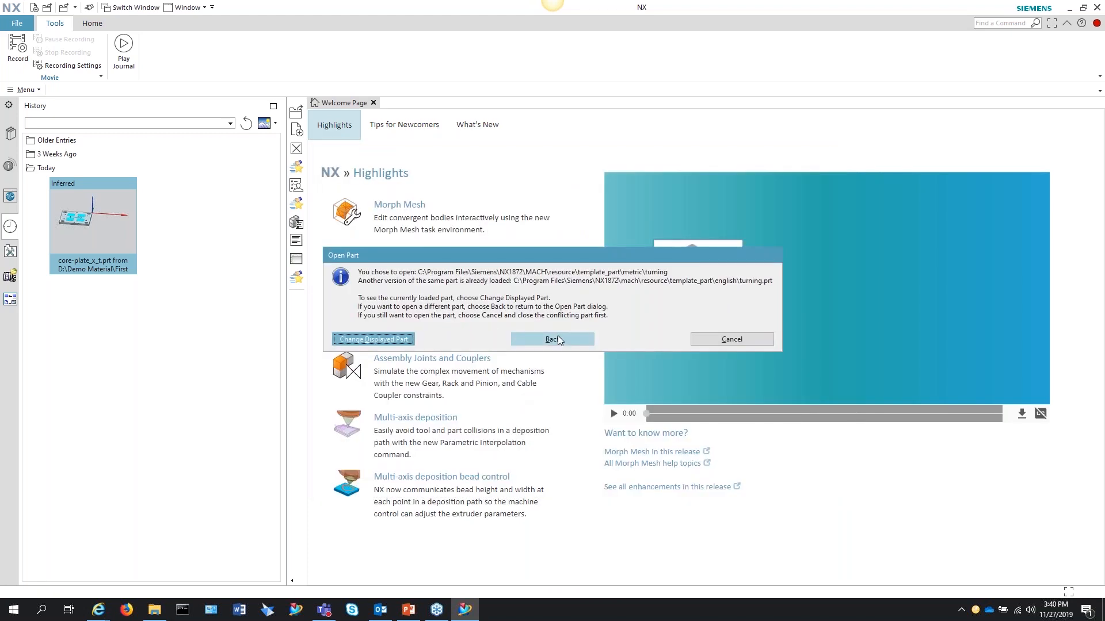
{"action": "left_click", "coordinate": [388, 340]}
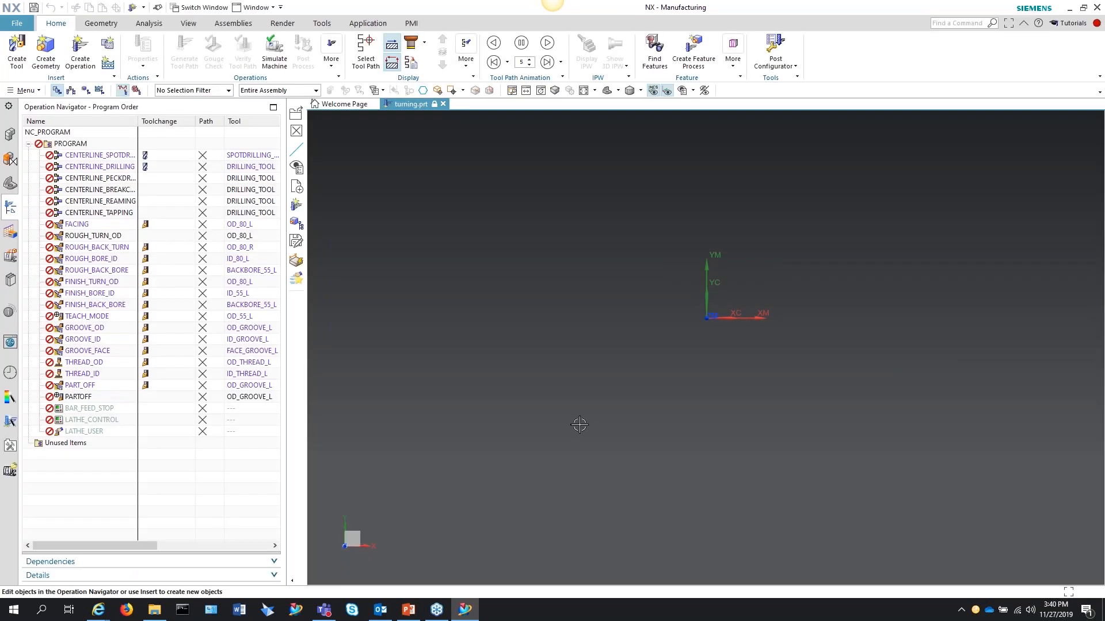
Check the ROUGH_TURN_OD operation in the read-only turning.prt, cancel the dialog, and close the part.
{"action": "double_click", "coordinate": [97, 237]}
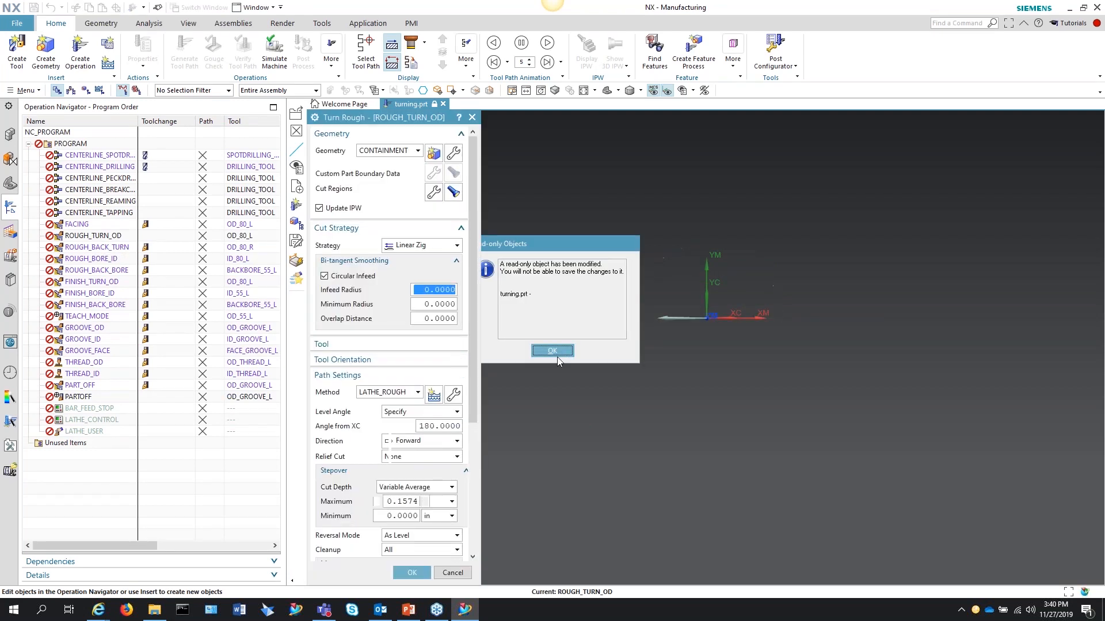
{"action": "left_click", "coordinate": [553, 352]}
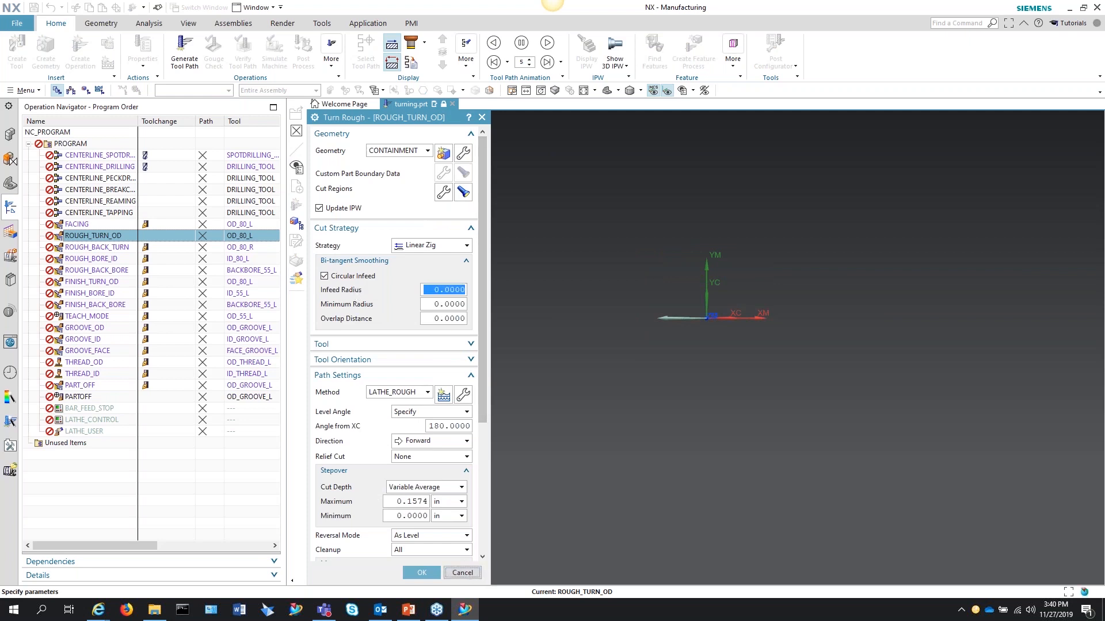
{"action": "left_click", "coordinate": [462, 573]}
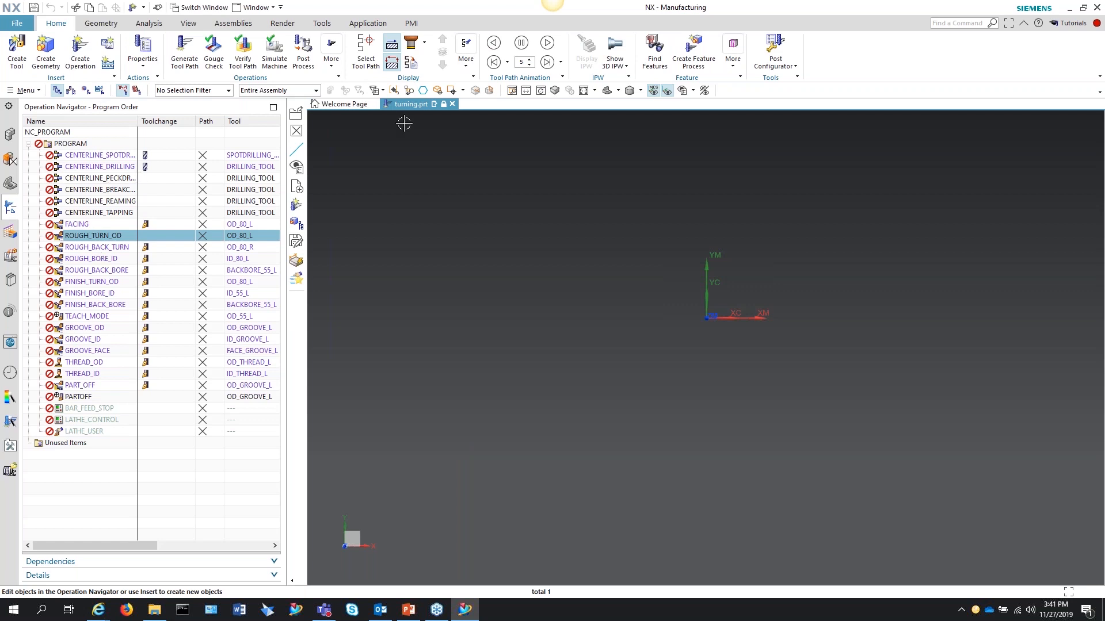
{"action": "left_click", "coordinate": [452, 104]}
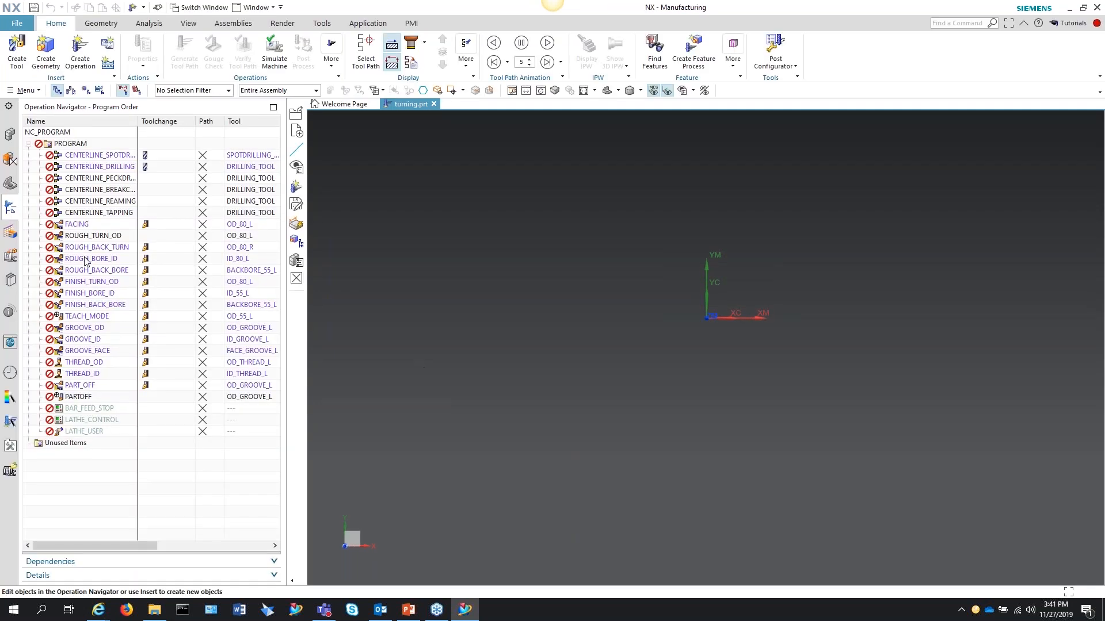
Open the dialog customization of the ROUGH_TURN_OD operation in the writable turning.prt.
{"action": "double_click", "coordinate": [248, 236]}
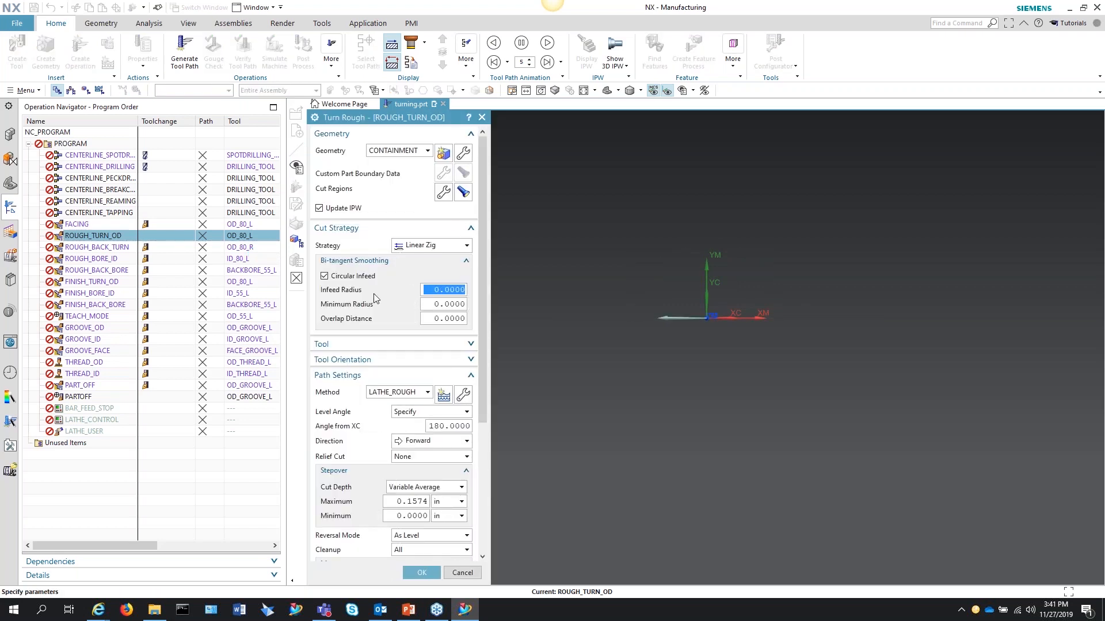
{"action": "left_click", "coordinate": [463, 573]}
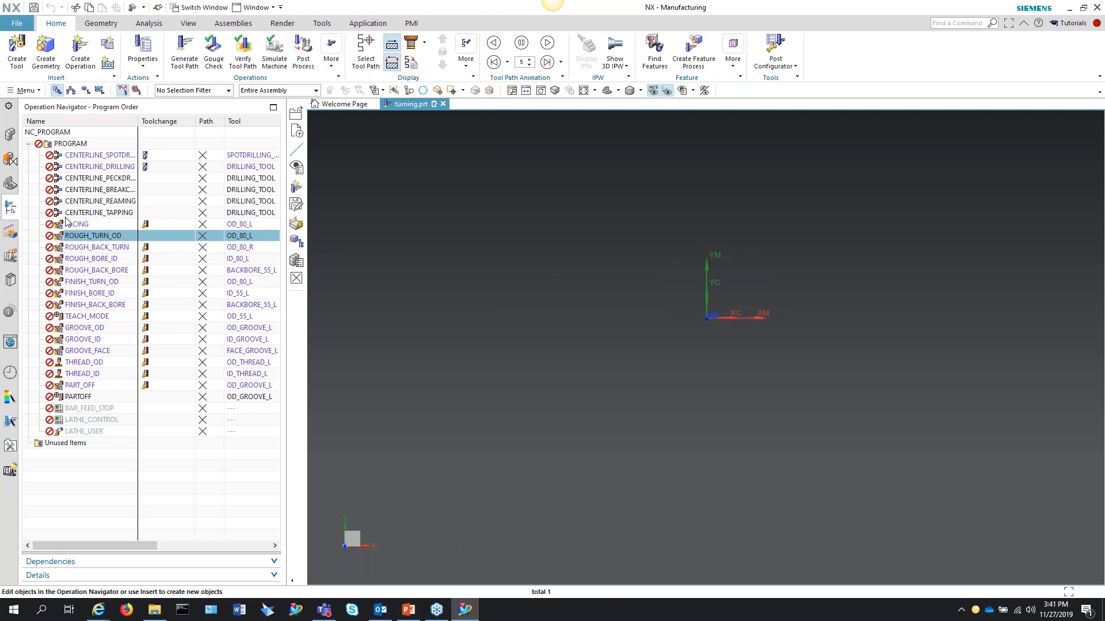
{"action": "double_click", "coordinate": [89, 238]}
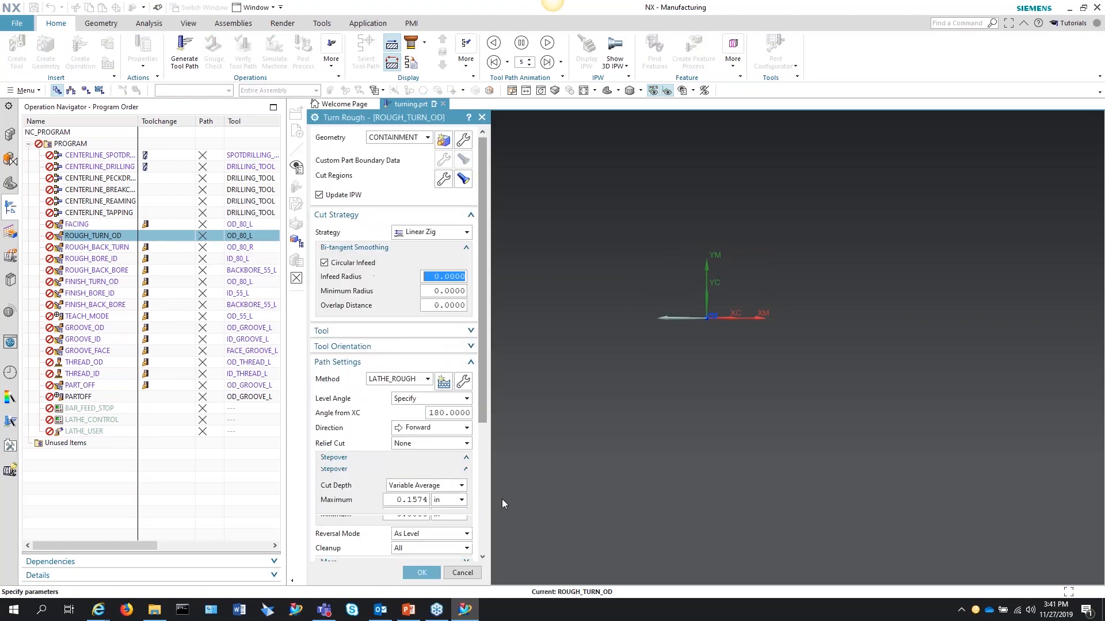
{"action": "scroll", "coordinate": [437, 472], "scroll_direction": "down", "scroll_amount": 5}
{"action": "left_click", "coordinate": [403, 508]}
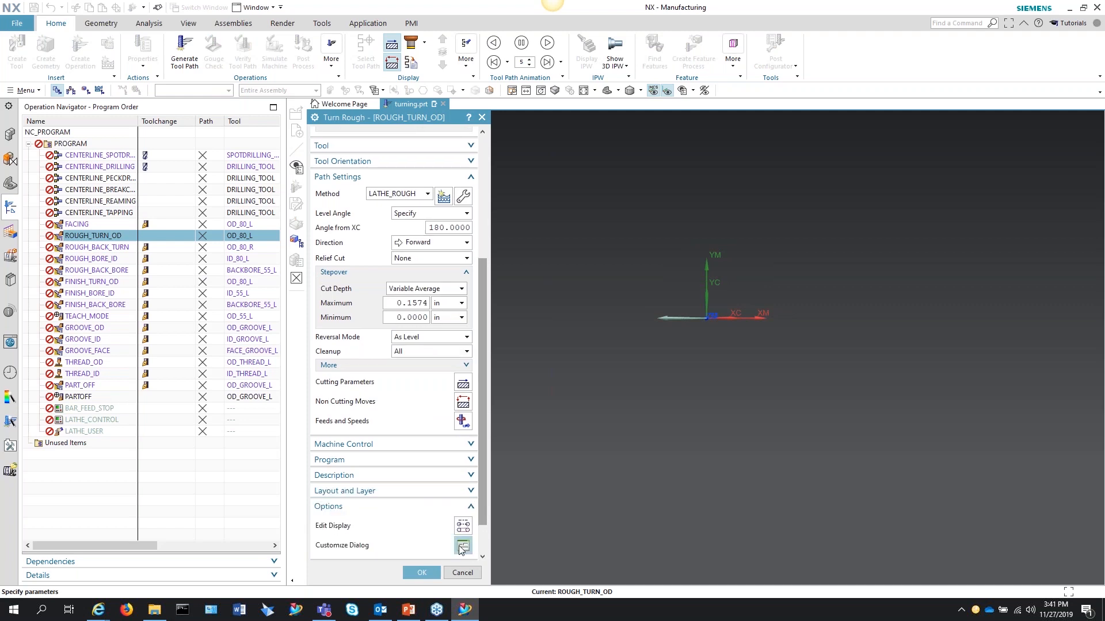
{"action": "left_click", "coordinate": [462, 547]}
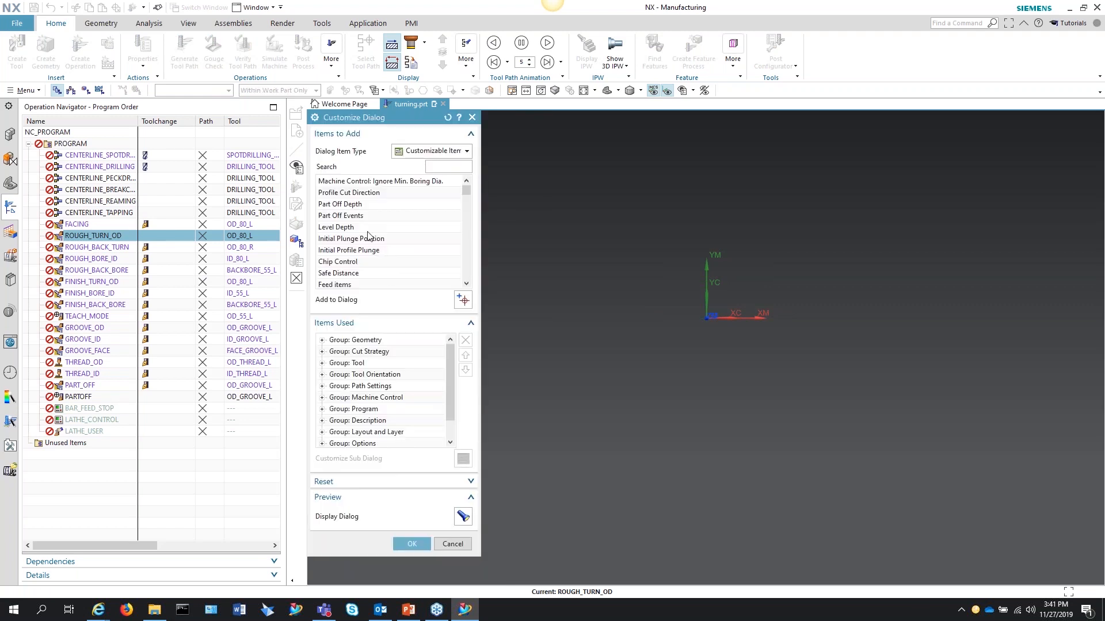
Remove Bi-Tangent Smoothing from the Cut Strategy group, accept the customization, close the operation, and save turning.prt.
{"action": "left_click", "coordinate": [323, 352]}
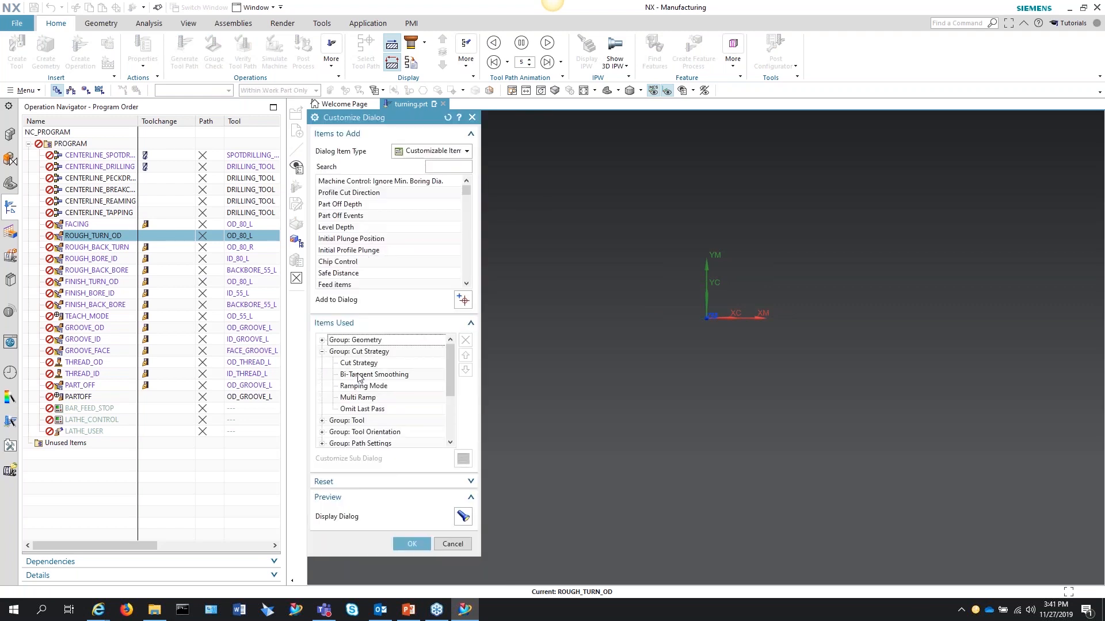
{"action": "left_click", "coordinate": [359, 375]}
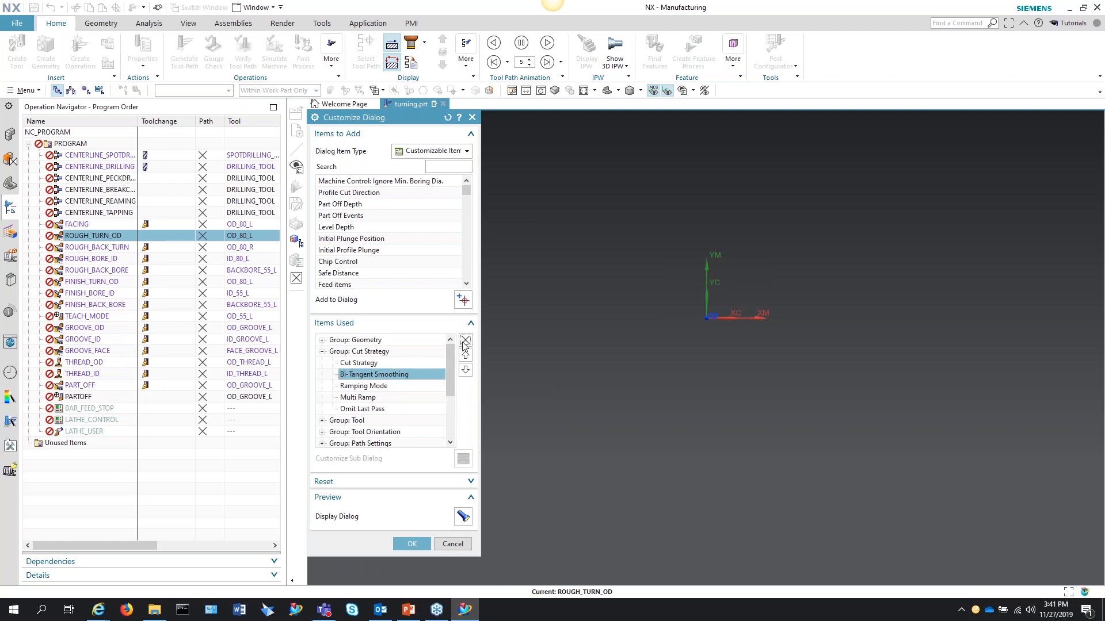
{"action": "left_click", "coordinate": [422, 545]}
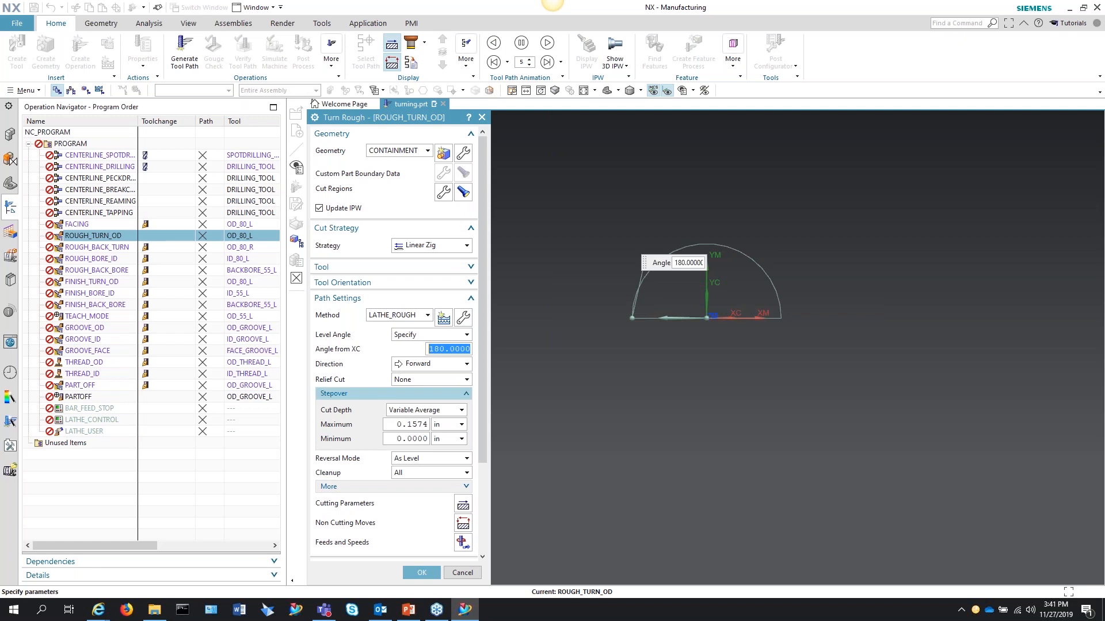
{"action": "left_click", "coordinate": [462, 573]}
{"action": "key", "text": "ctrl+s"}
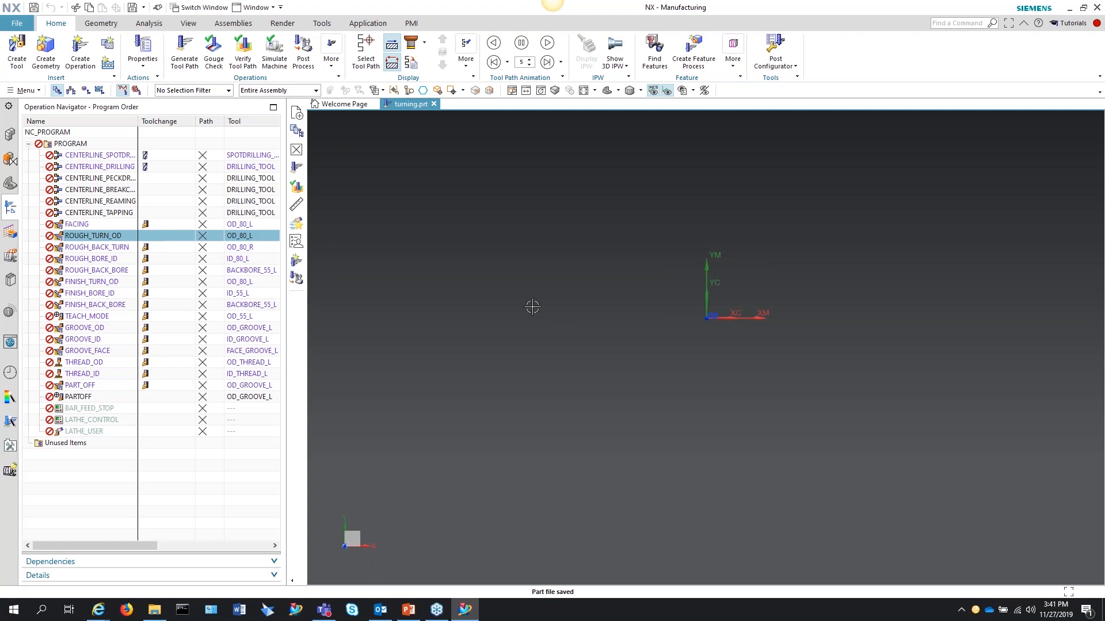
Reopen the ROUGH_TURN_OD dialog customization in turning.prt and add Bi-Tangent Smoothing back to the items used.
{"action": "double_click", "coordinate": [90, 241]}
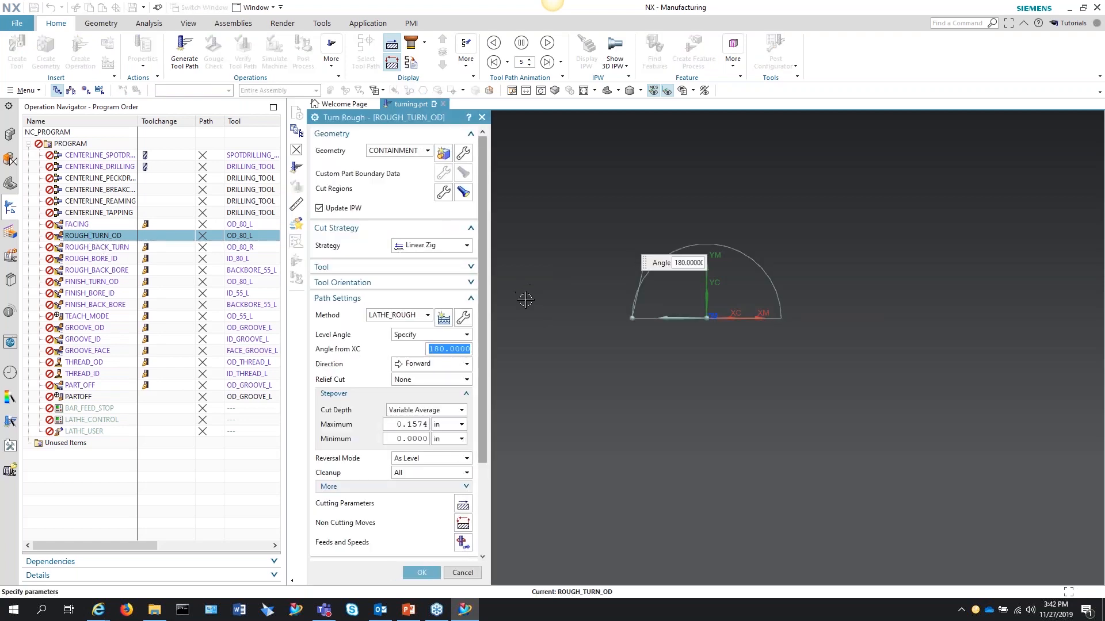
{"action": "left_click", "coordinate": [345, 267]}
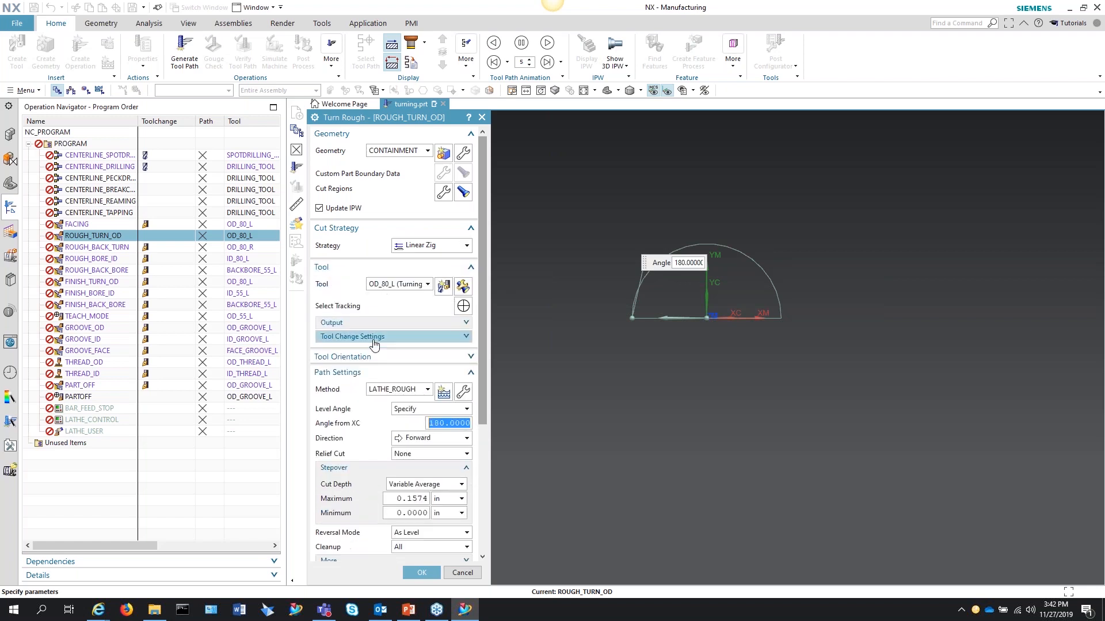
{"action": "left_click", "coordinate": [368, 357]}
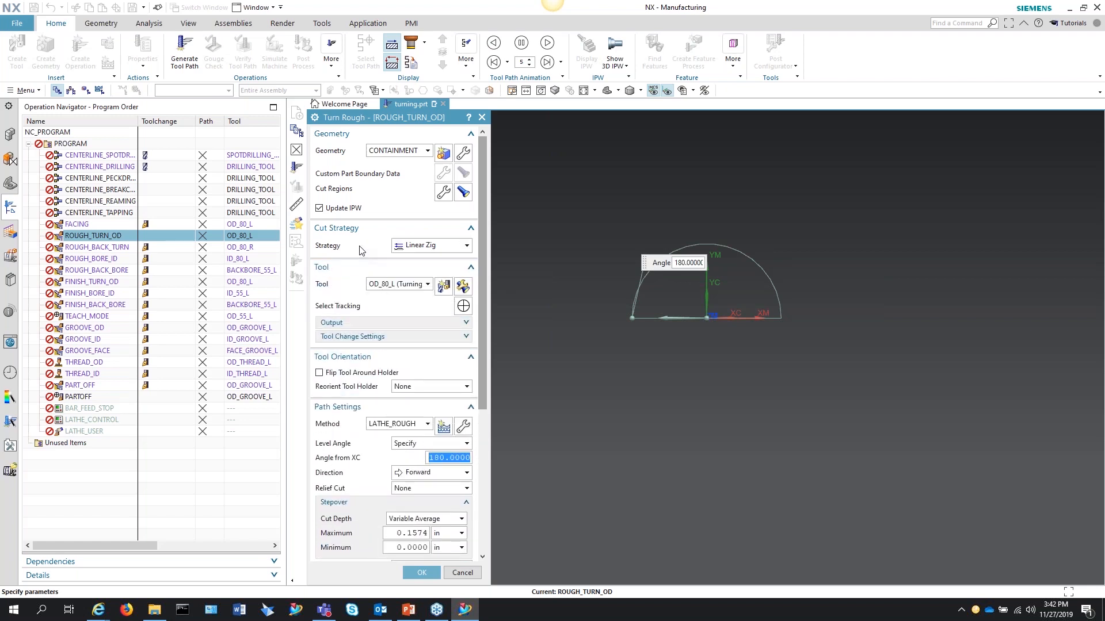
{"action": "scroll", "coordinate": [454, 489], "scroll_direction": "down", "scroll_amount": 5}
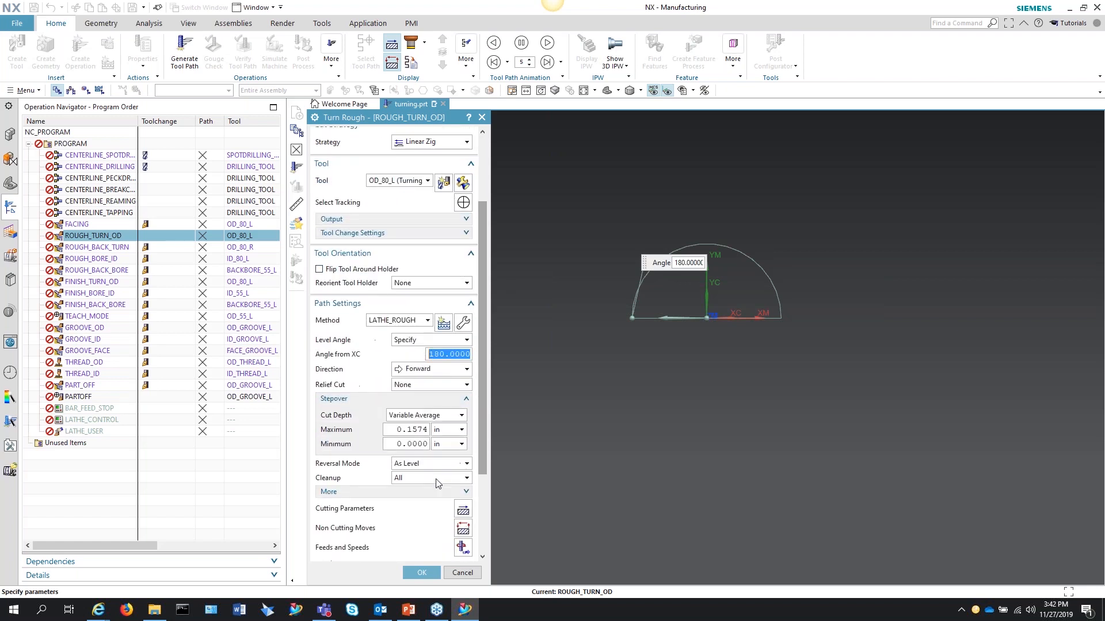
{"action": "left_click", "coordinate": [471, 511]}
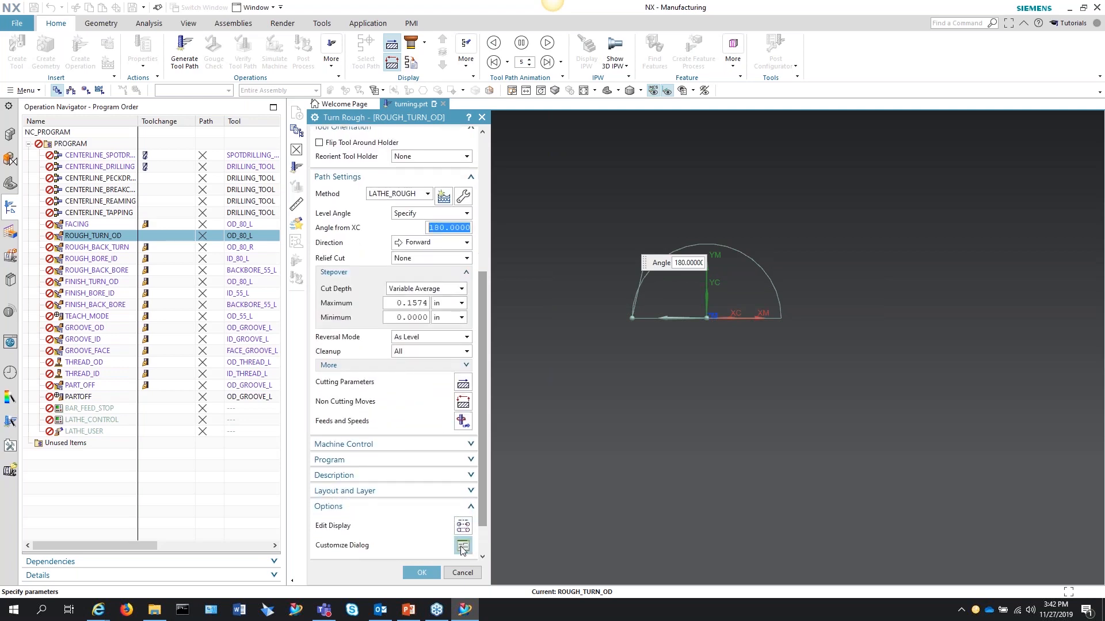
{"action": "left_click", "coordinate": [463, 549]}
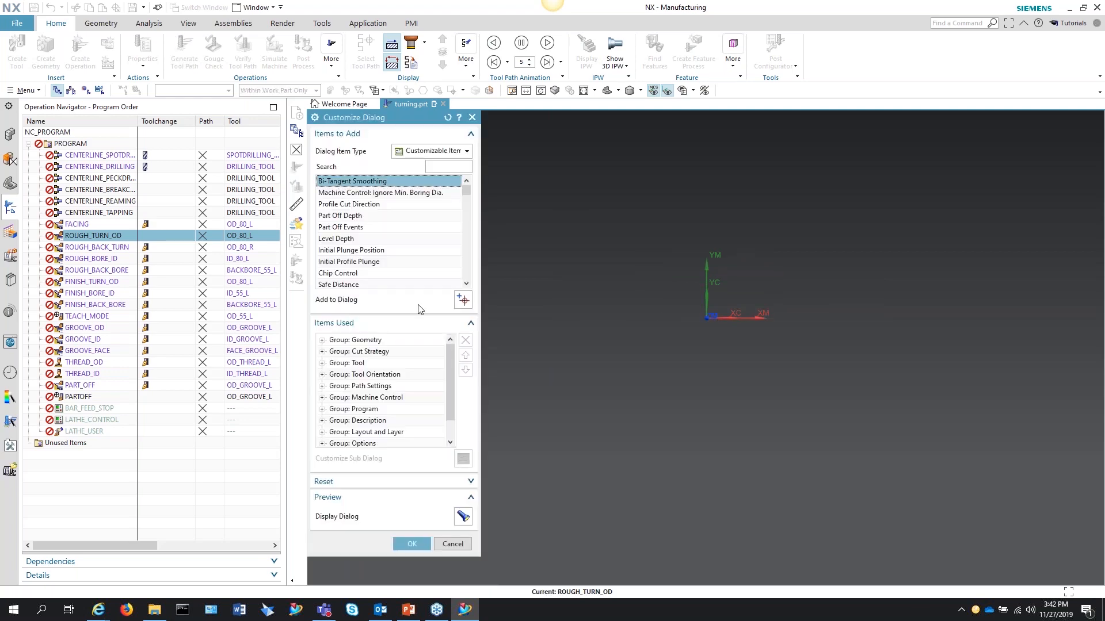
{"action": "left_click", "coordinate": [464, 300]}
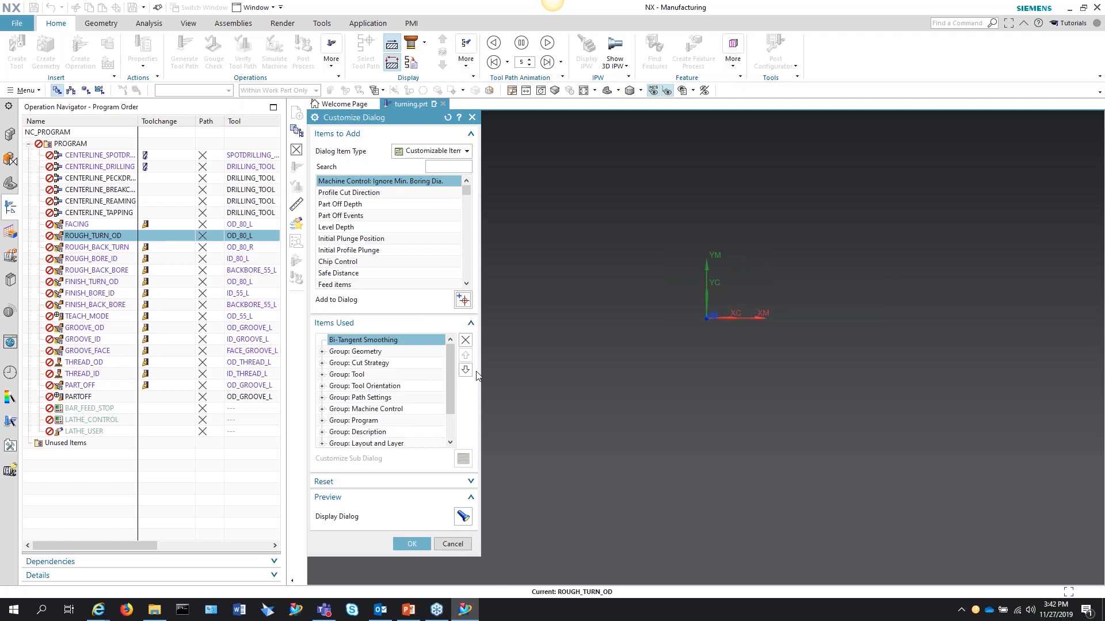
Place Bi-Tangent Smoothing directly below Cut Strategy in the Cut Strategy group, preview the dialog, and close the customized operation.
{"action": "left_click", "coordinate": [466, 371]}
{"action": "left_click", "coordinate": [465, 371]}
{"action": "left_click", "coordinate": [466, 371]}
{"action": "left_click", "coordinate": [465, 371]}
{"action": "left_click", "coordinate": [466, 370]}
{"action": "left_click", "coordinate": [465, 371]}
{"action": "left_click", "coordinate": [465, 370]}
{"action": "left_click", "coordinate": [466, 371]}
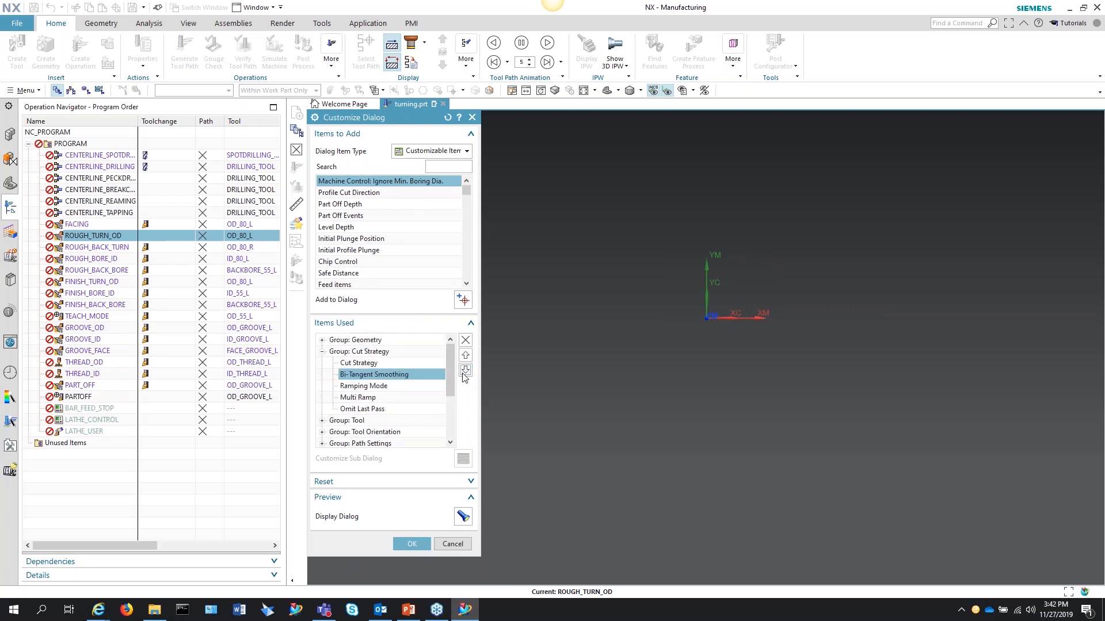
{"action": "left_click", "coordinate": [465, 371]}
{"action": "left_click", "coordinate": [465, 355]}
{"action": "left_click", "coordinate": [412, 543]}
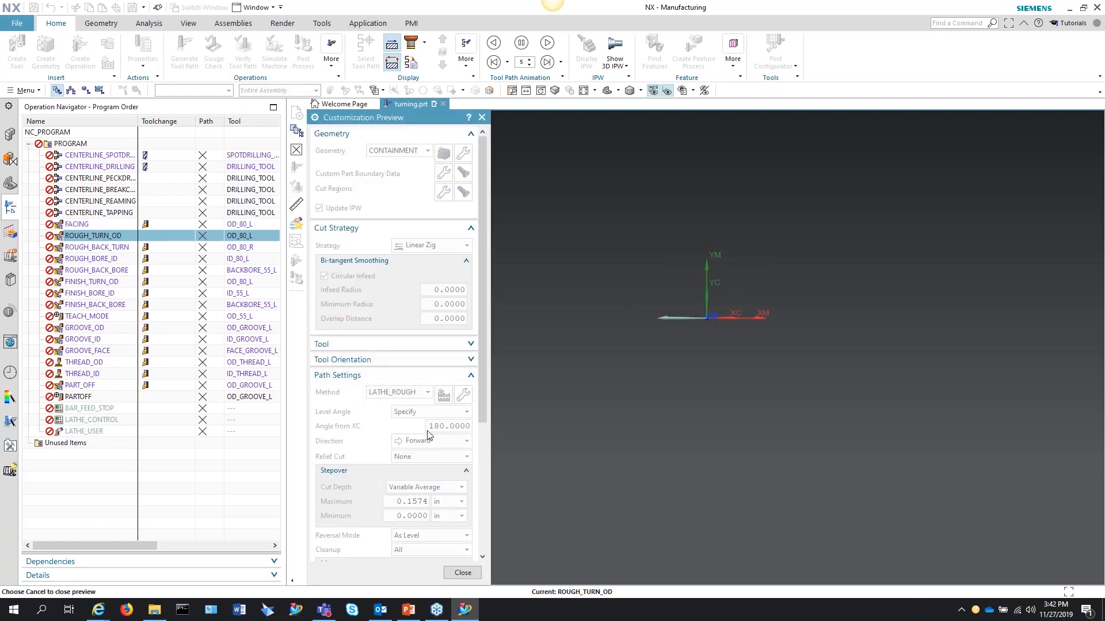
{"action": "left_click", "coordinate": [462, 573]}
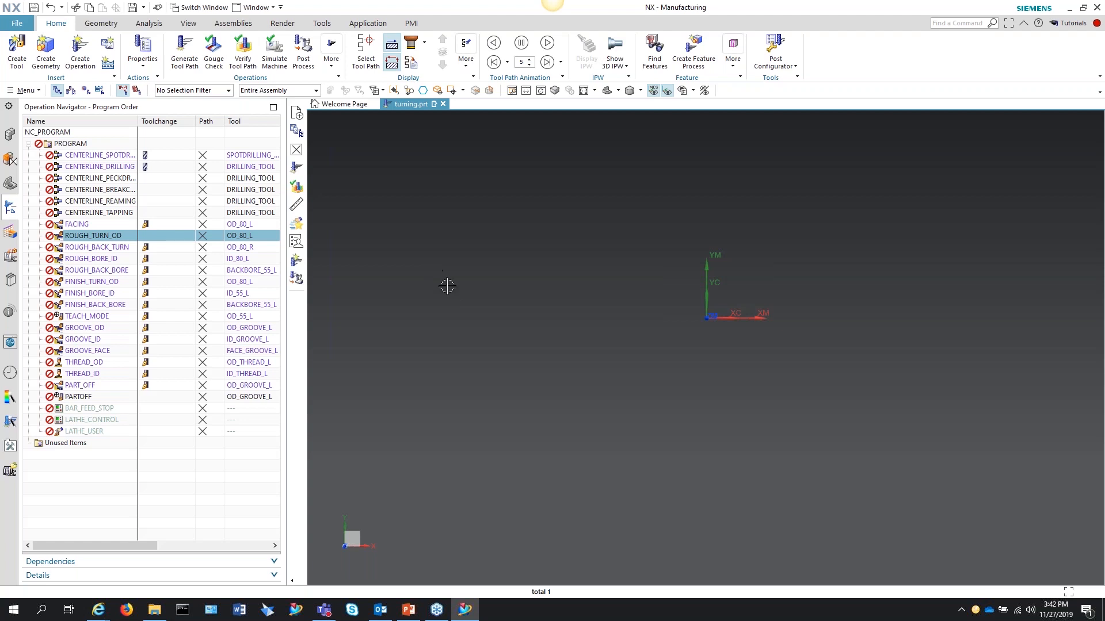
Save the edited turning template under the new name turning_1.prt in the english template folder and close the part.
{"action": "left_click", "coordinate": [20, 25]}
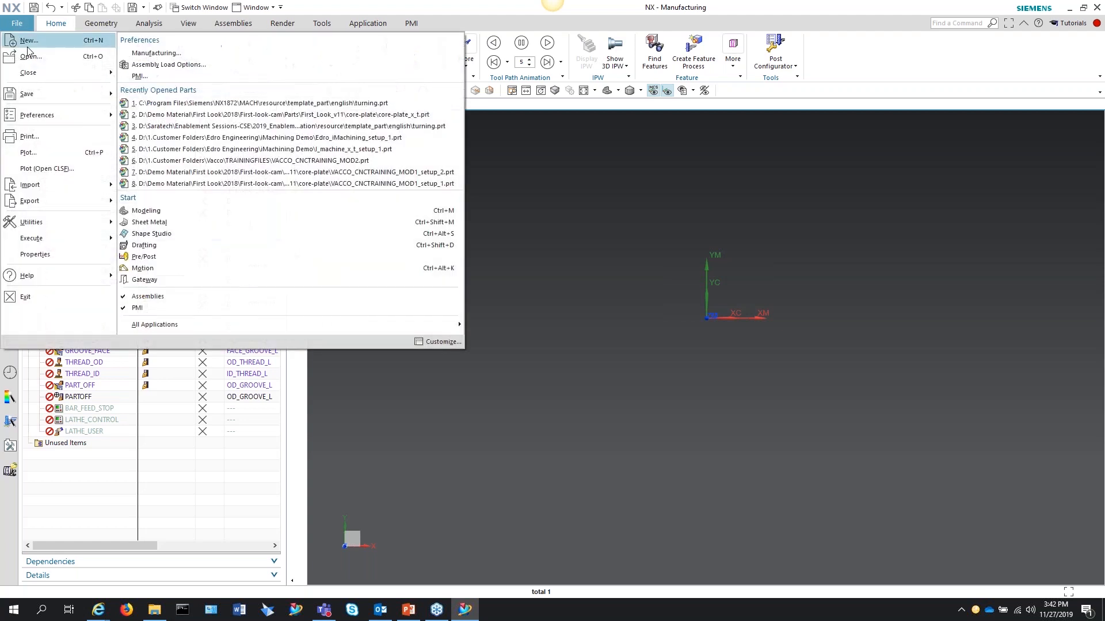
{"action": "mouse_move", "coordinate": [79, 95]}
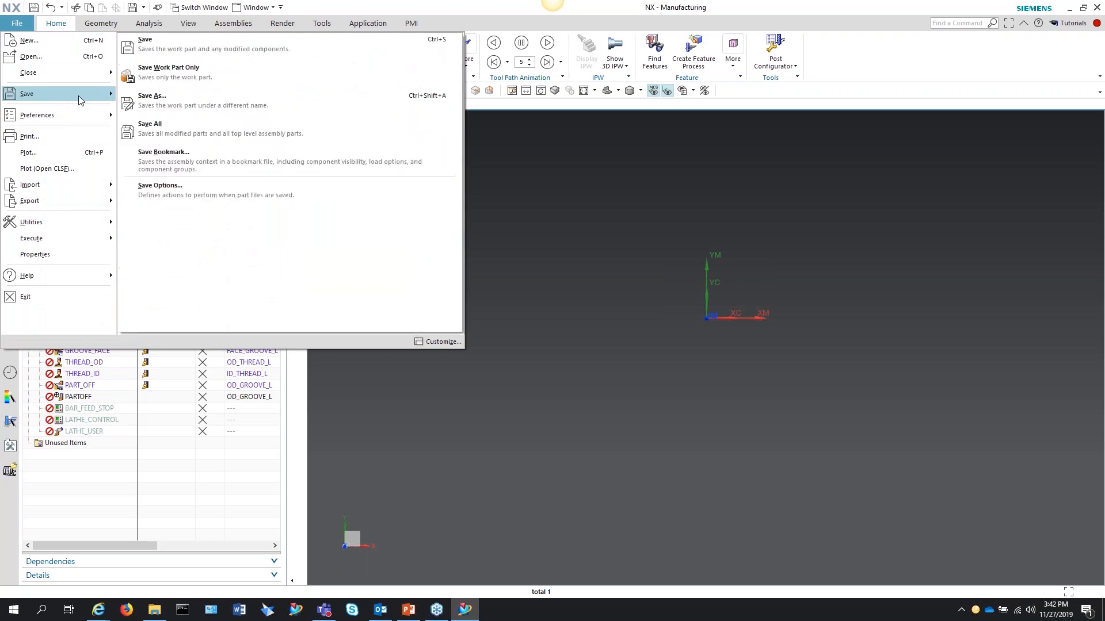
{"action": "left_click", "coordinate": [148, 101]}
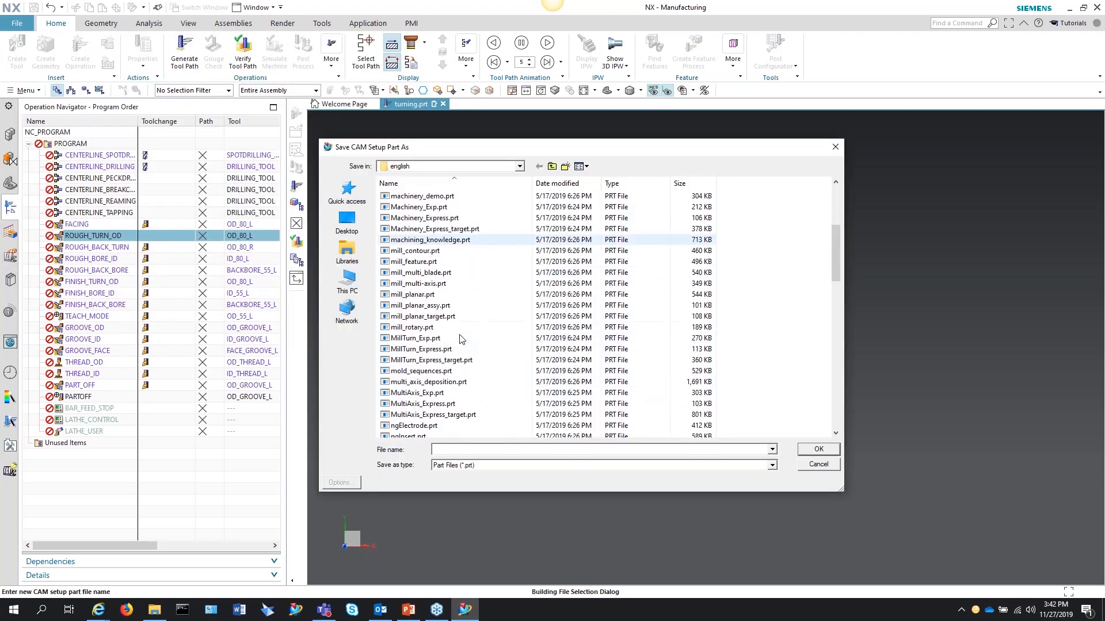
{"action": "scroll", "coordinate": [460, 339], "scroll_direction": "down", "scroll_amount": 12}
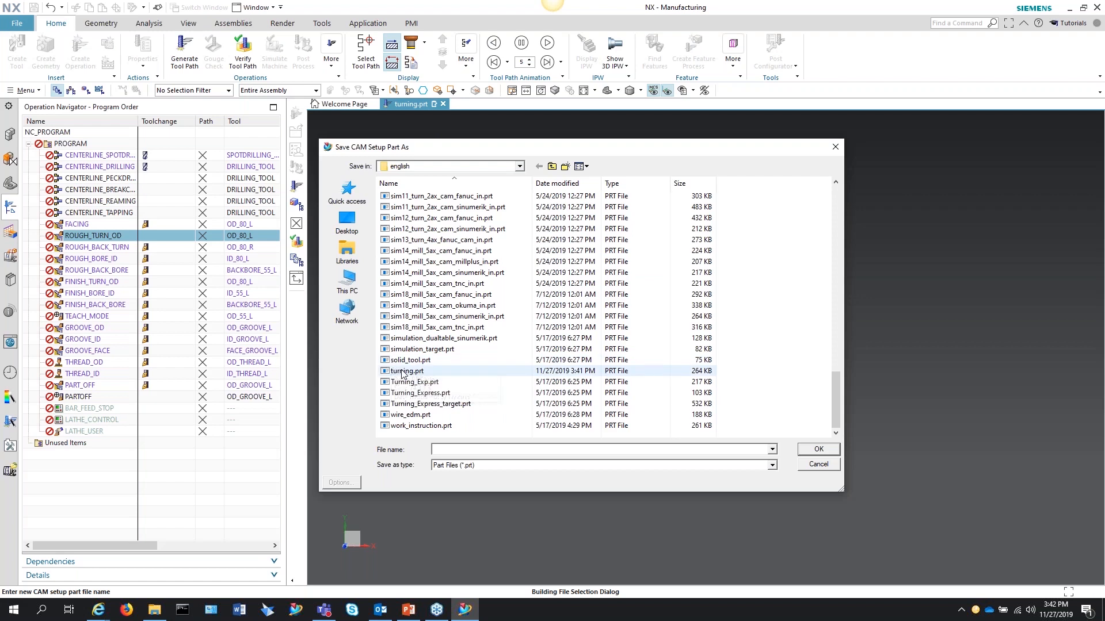
{"action": "left_click", "coordinate": [405, 371]}
{"action": "left_click", "coordinate": [452, 452]}
{"action": "left_click", "coordinate": [452, 452]}
{"action": "type", "text": "_"}
{"action": "key", "text": "Return"}
{"action": "left_click", "coordinate": [440, 104]}
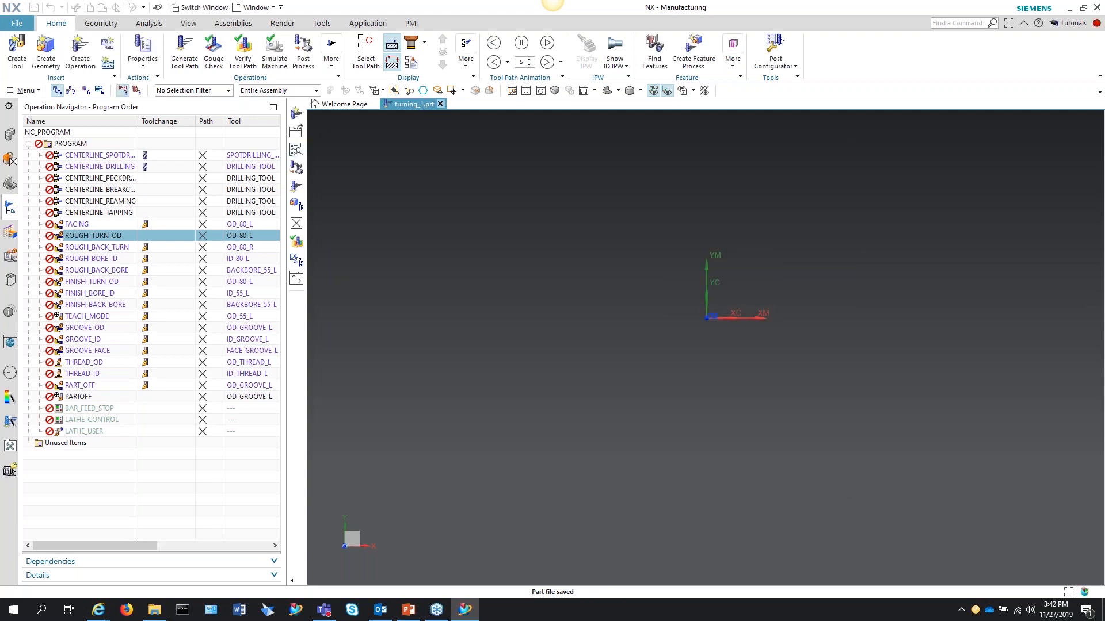
Switch to File Explorer and rename turning.prt in the template_part\english folder to turning_2.prt.
{"action": "left_click", "coordinate": [155, 610]}
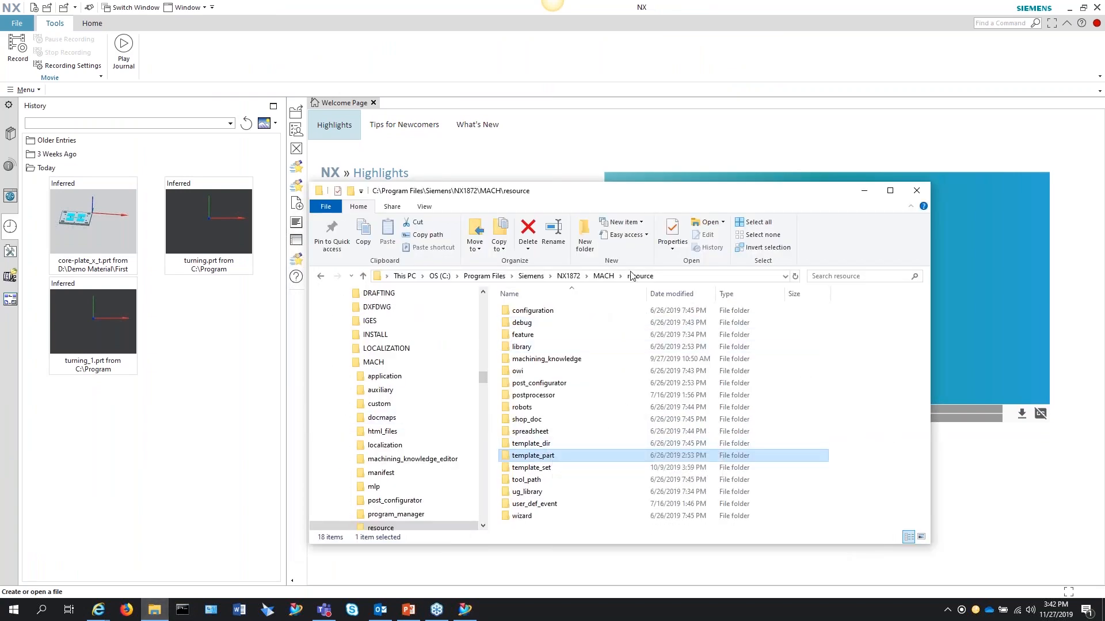
{"action": "double_click", "coordinate": [529, 461]}
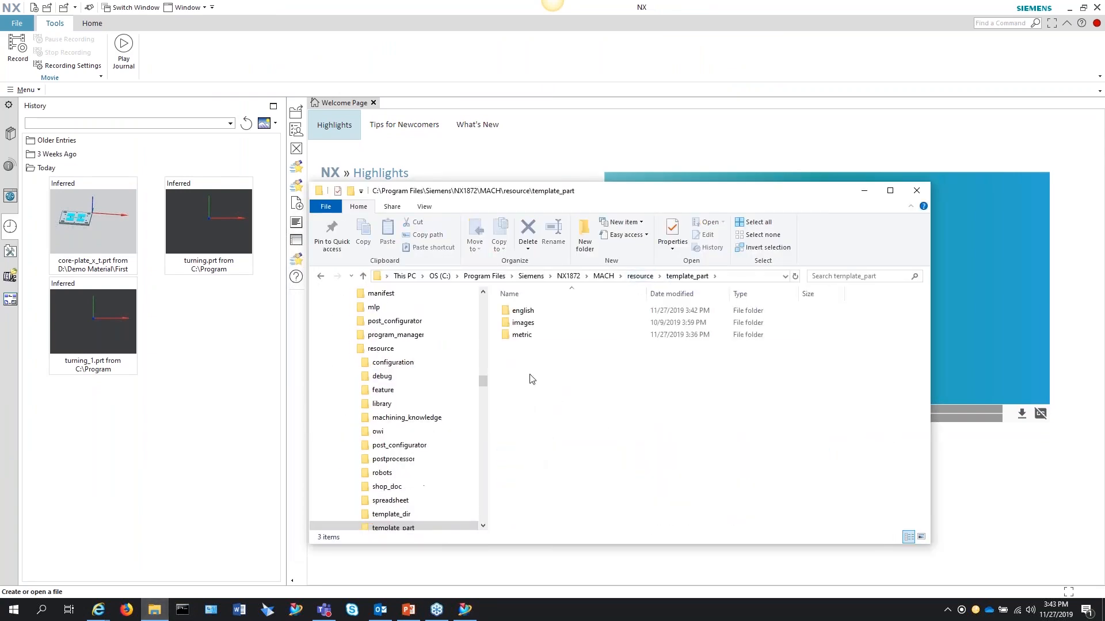
{"action": "double_click", "coordinate": [527, 310]}
{"action": "scroll", "coordinate": [552, 449], "scroll_direction": "down", "scroll_amount": 20}
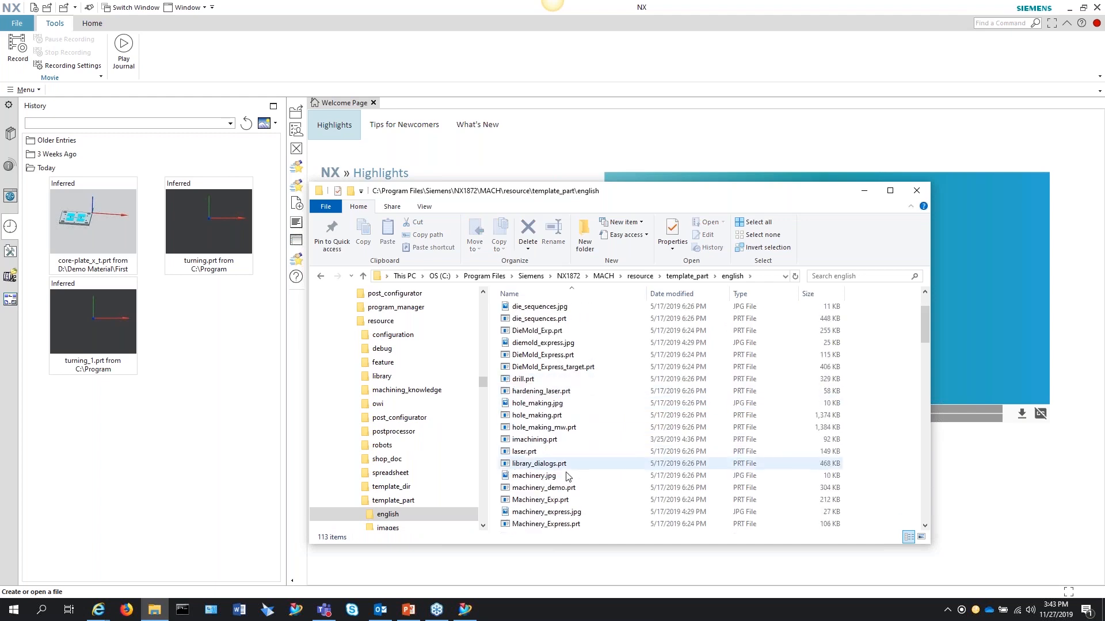
{"action": "scroll", "coordinate": [553, 472], "scroll_direction": "down", "scroll_amount": 2}
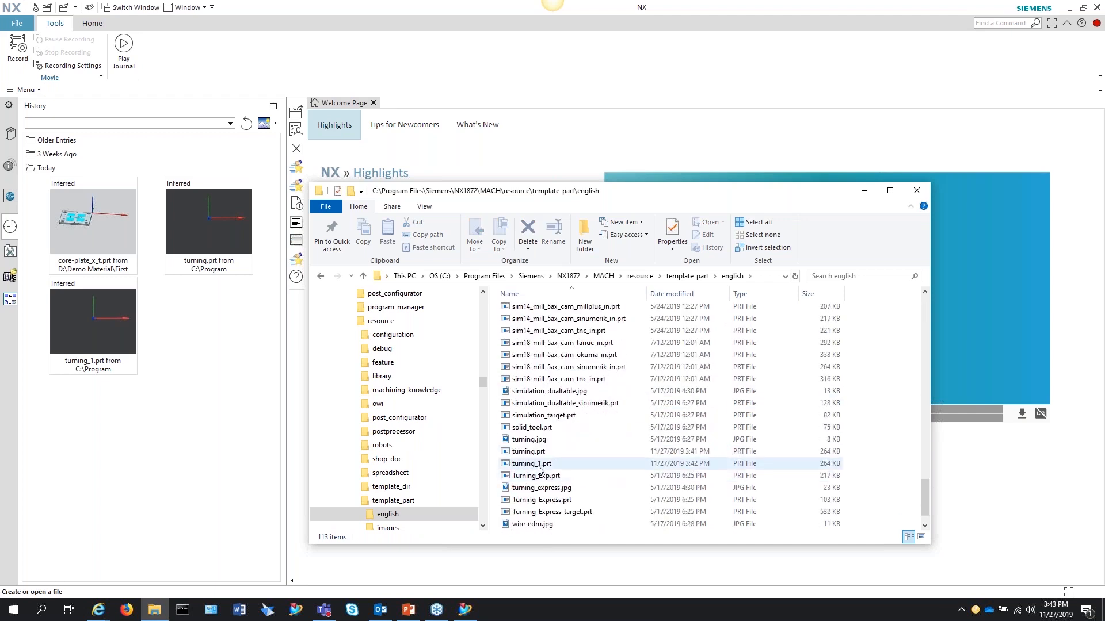
{"action": "left_click", "coordinate": [530, 454]}
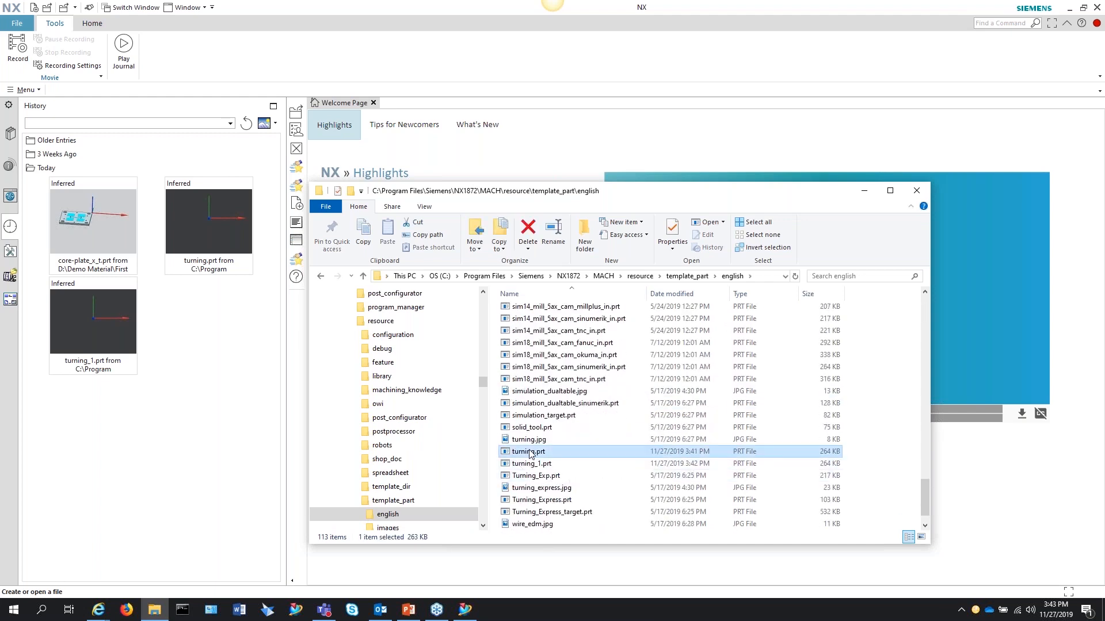
{"action": "left_click", "coordinate": [528, 453]}
{"action": "left_click", "coordinate": [535, 451]}
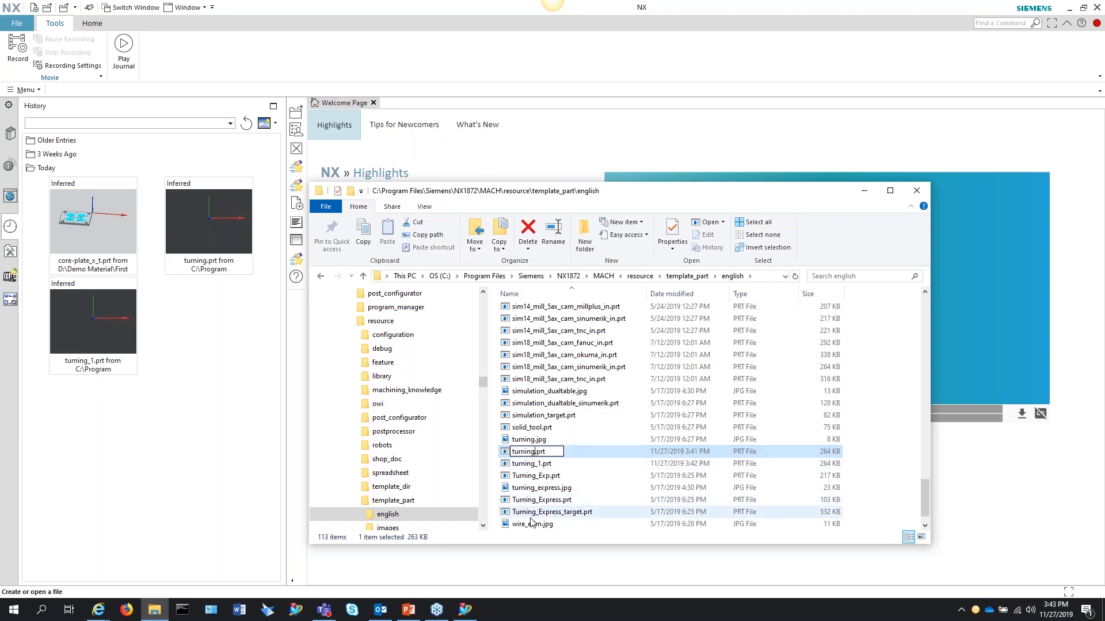
{"action": "type", "text": "_2"}
{"action": "key", "text": "Return"}
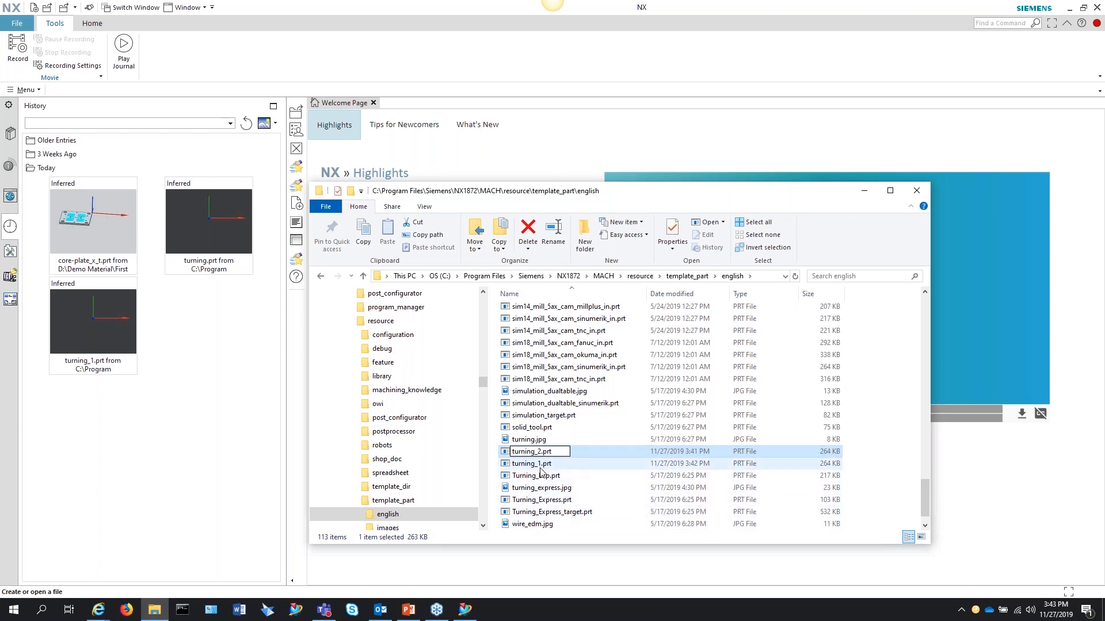
Rename turning_1.prt to turning.prt in the english folder so that the customized copy becomes the active template.
{"action": "left_click", "coordinate": [540, 455]}
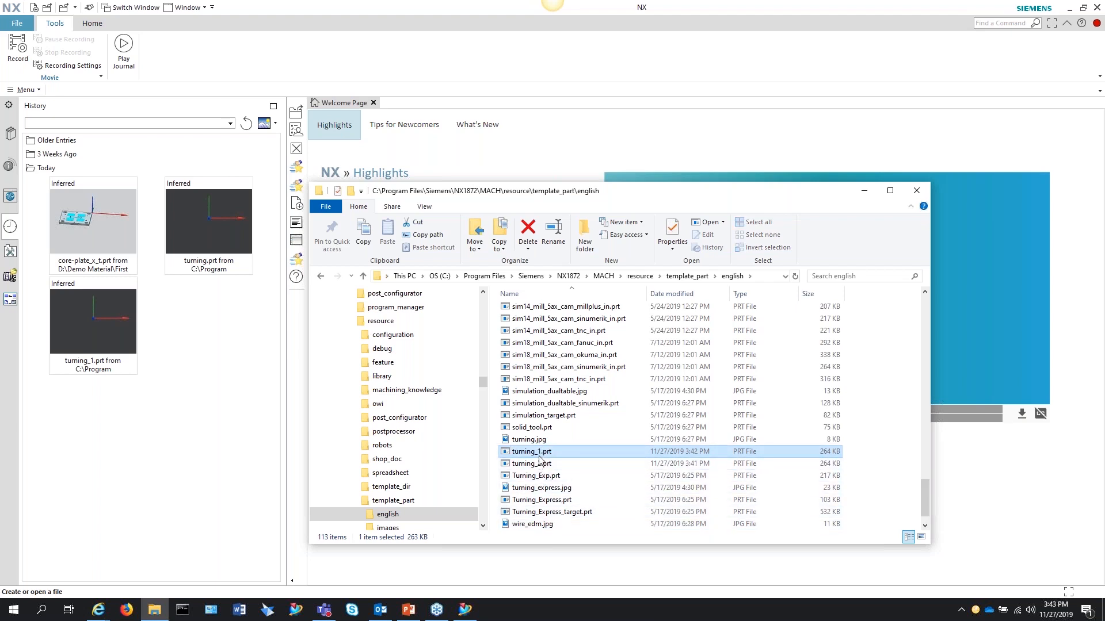
{"action": "left_click", "coordinate": [540, 454]}
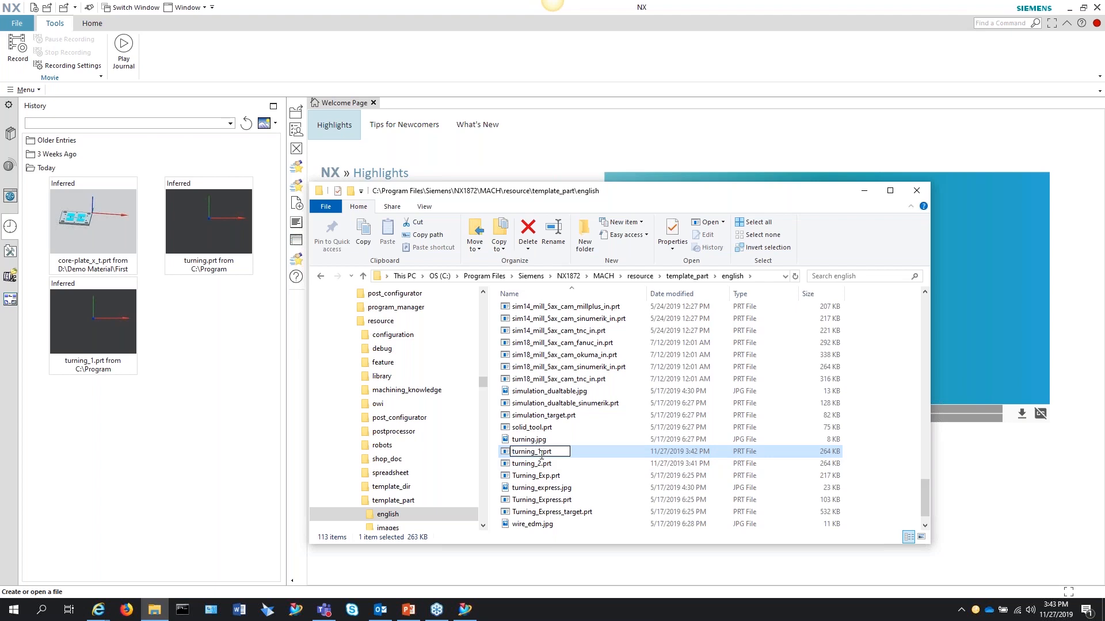
{"action": "key", "text": "BackSpace"}
{"action": "key", "text": "BackSpace"}
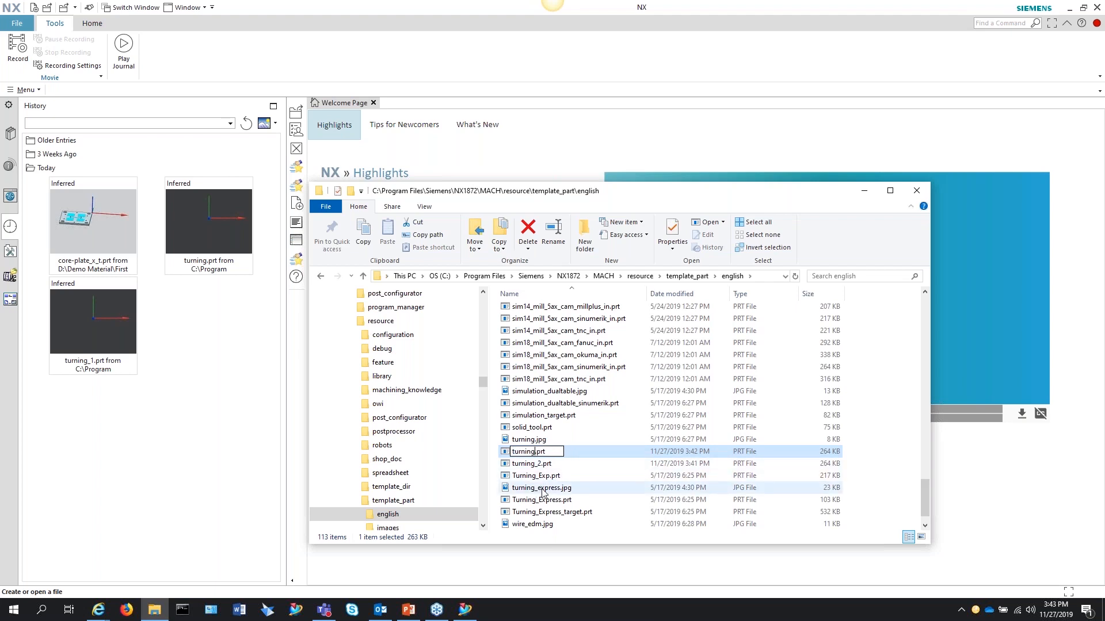
{"action": "key", "text": "Return"}
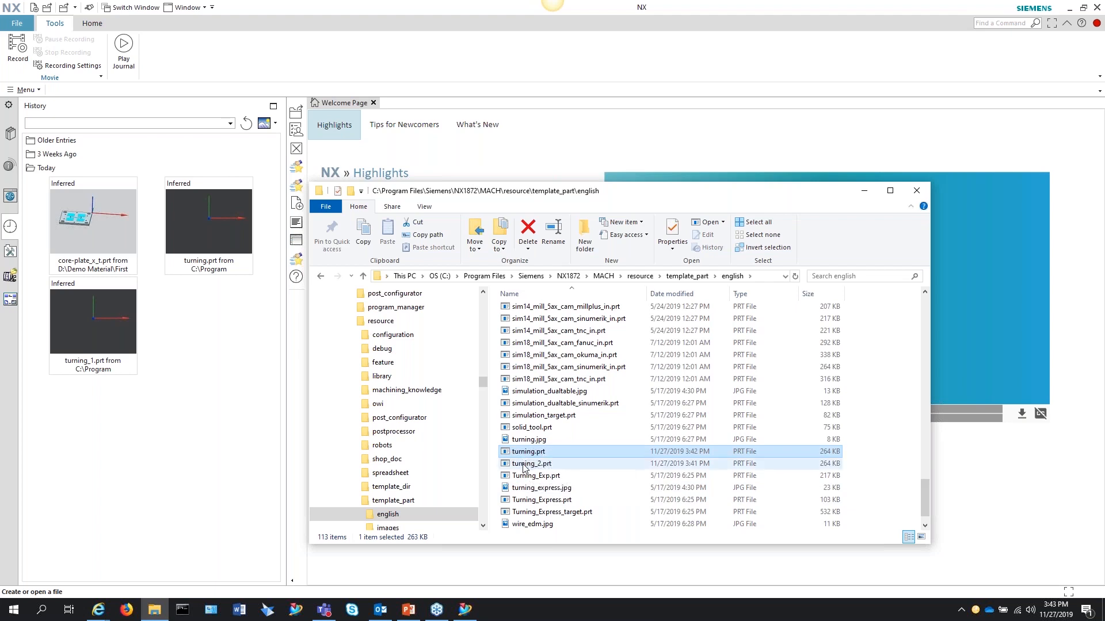
{"action": "left_click", "coordinate": [540, 467]}
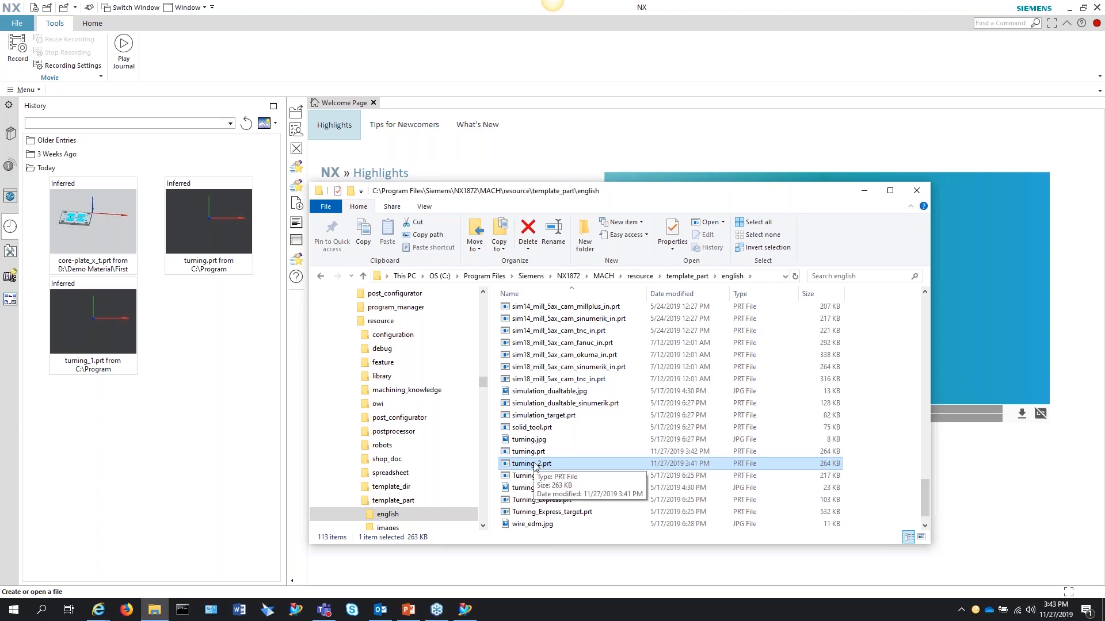
Return to NX and create a new manufacturing part with the cam_general configuration and the turning setup.
{"action": "left_click", "coordinate": [182, 488]}
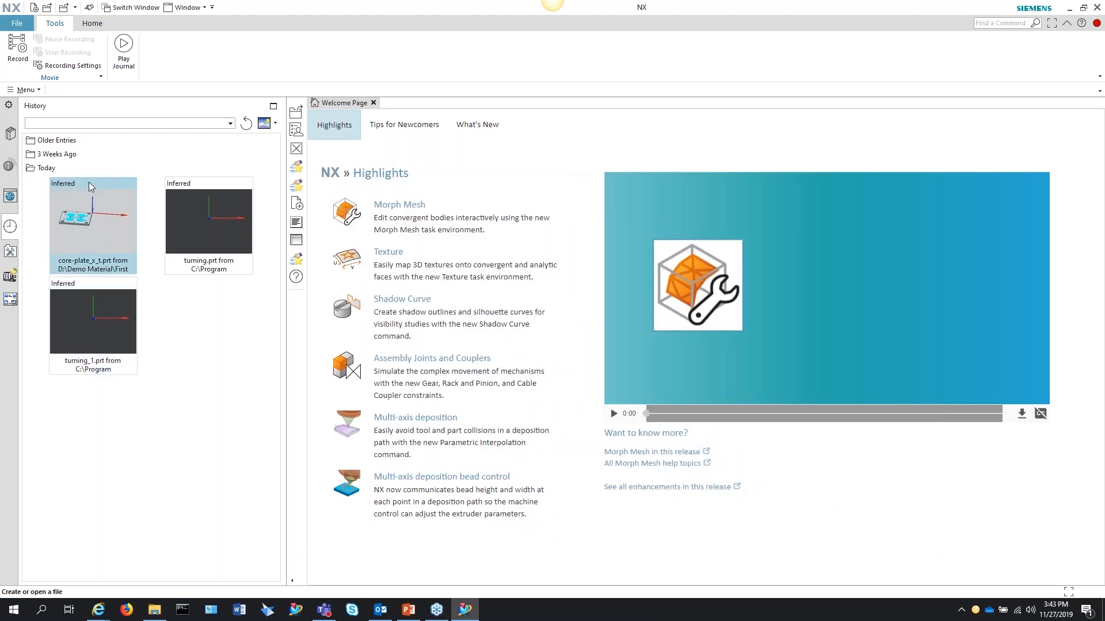
{"action": "left_click", "coordinate": [17, 23]}
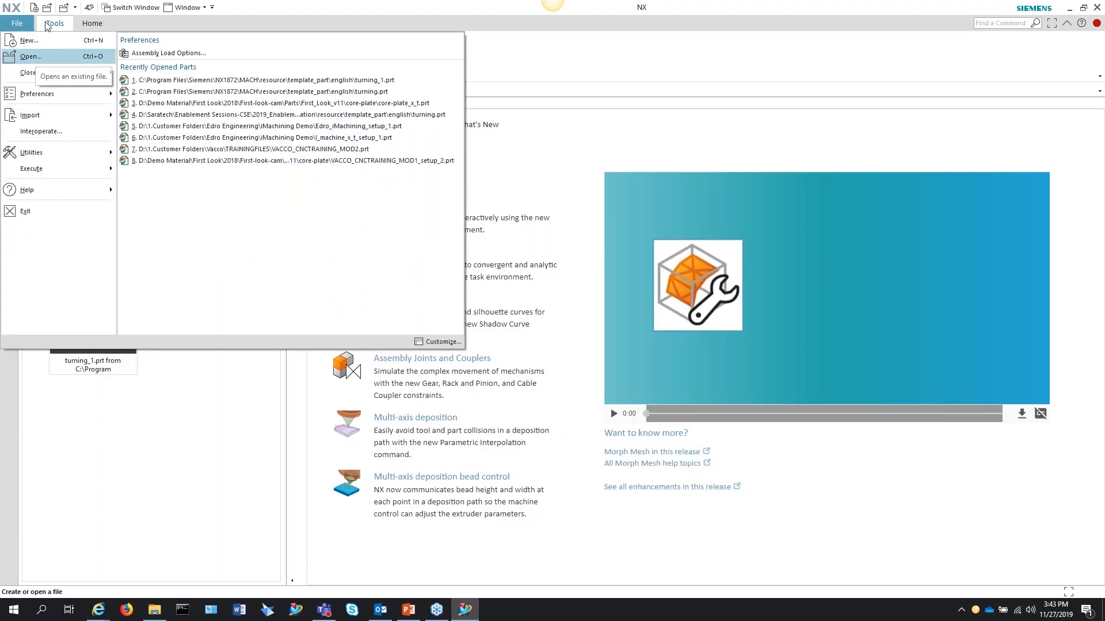
{"action": "left_click", "coordinate": [30, 40]}
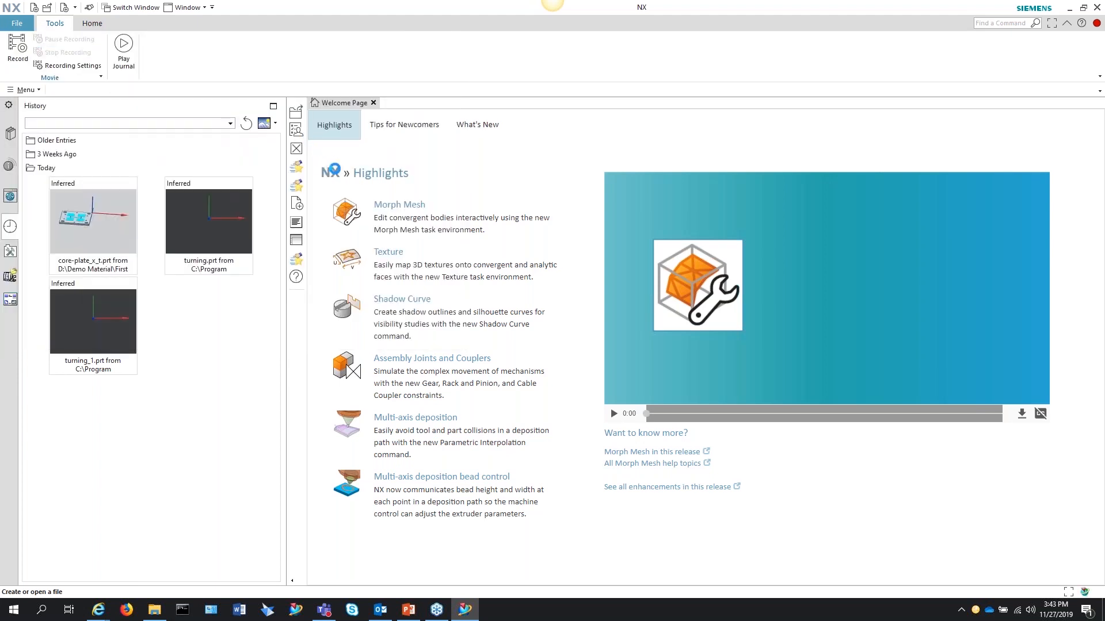
{"action": "left_click", "coordinate": [684, 402]}
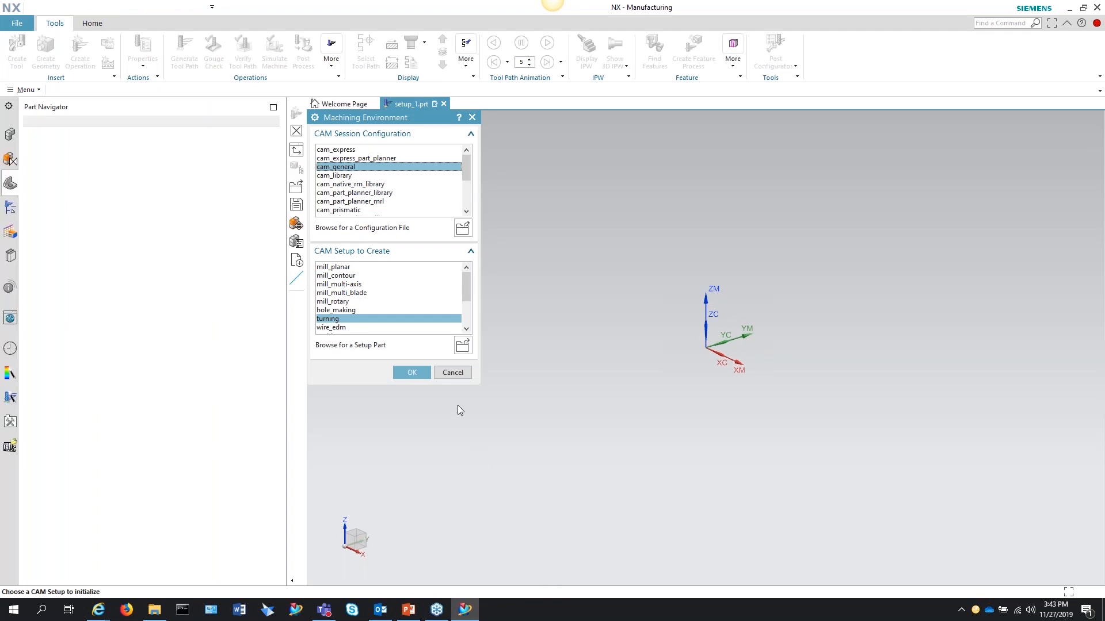
{"action": "left_click", "coordinate": [422, 372]}
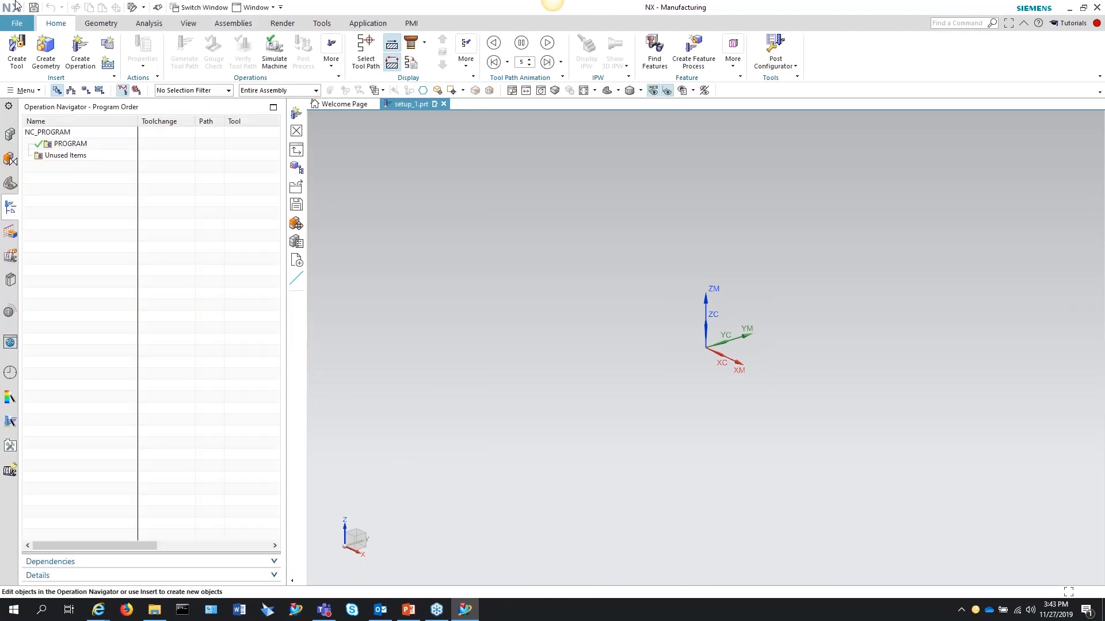
Start a ROUGH_TURN_OD turning operation, check its Cut Strategy group for Bi-tangent Smoothing, and cancel the operation.
{"action": "left_click", "coordinate": [80, 51]}
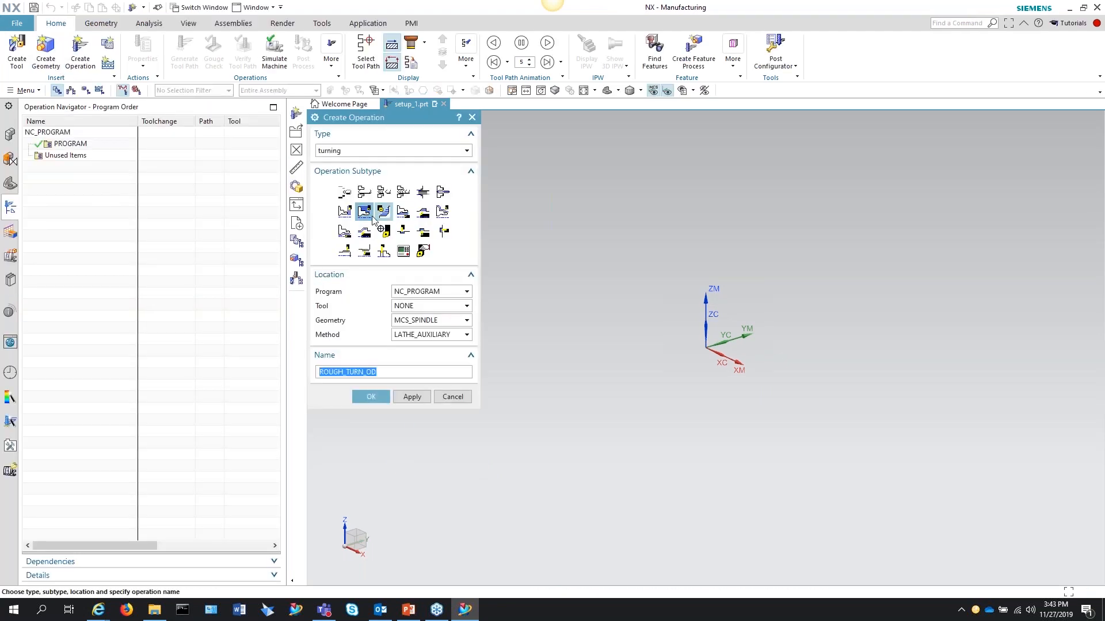
{"action": "left_click", "coordinate": [371, 397]}
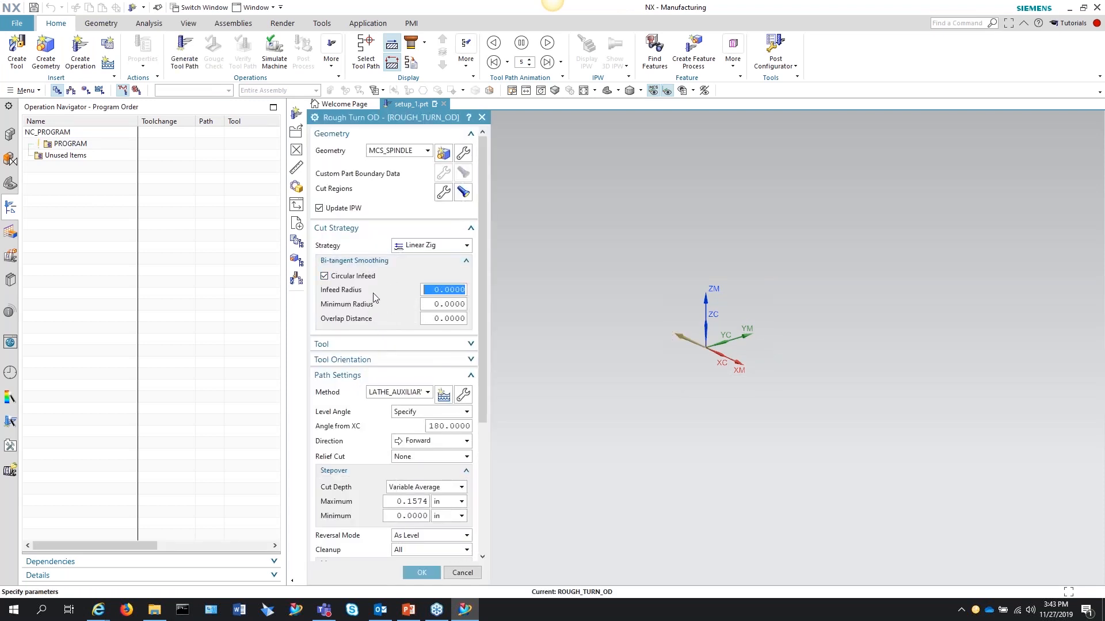
{"action": "left_click", "coordinate": [463, 572]}
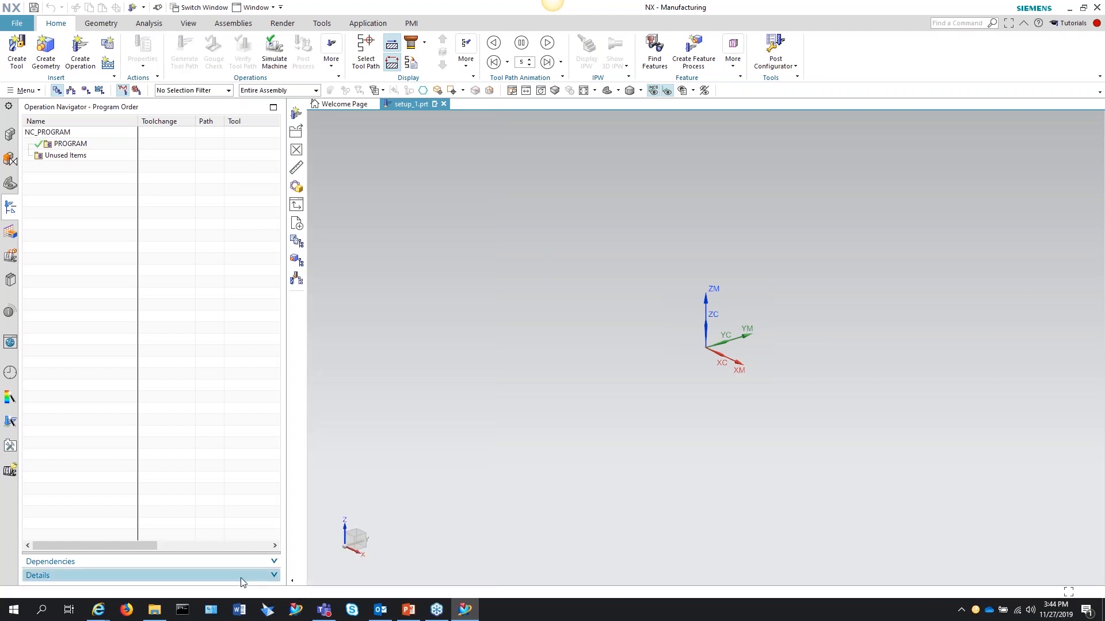
Delete turning_2.prt from the english template folder in File Explorer, and close the folder window and the setup_1.prt test part.
{"action": "left_click", "coordinate": [154, 610]}
{"action": "right_click", "coordinate": [545, 465]}
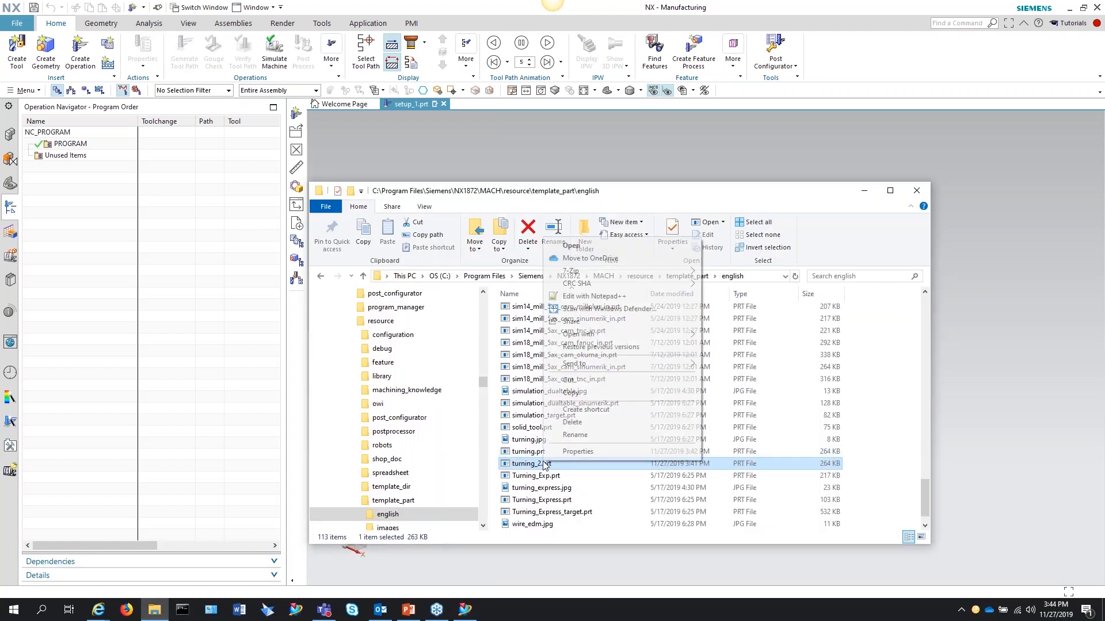
{"action": "left_click", "coordinate": [575, 424]}
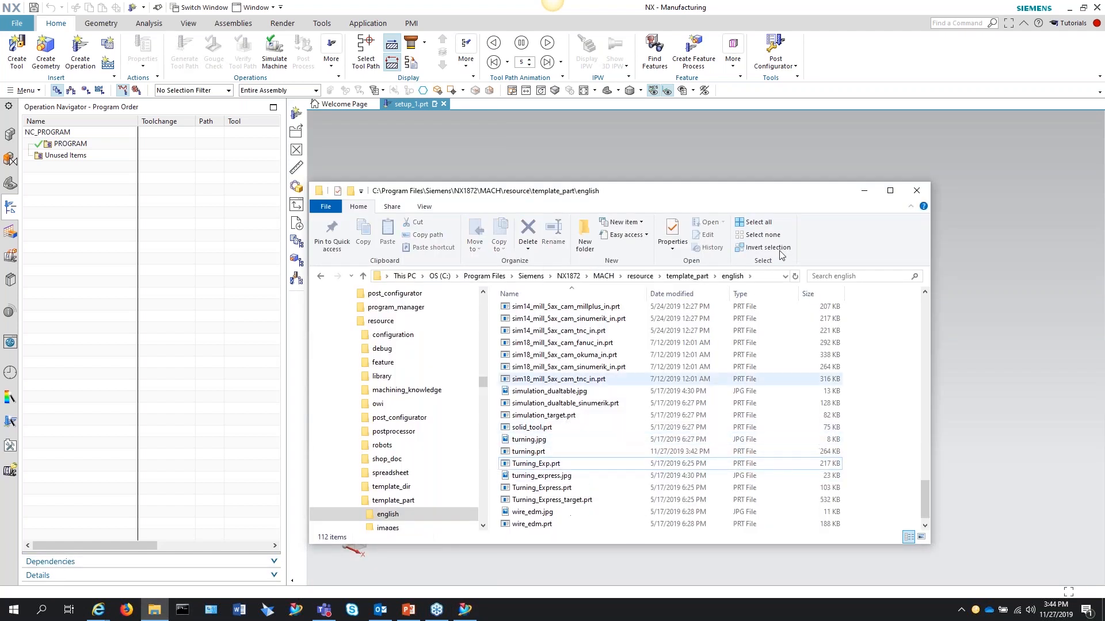
{"action": "left_click", "coordinate": [916, 190]}
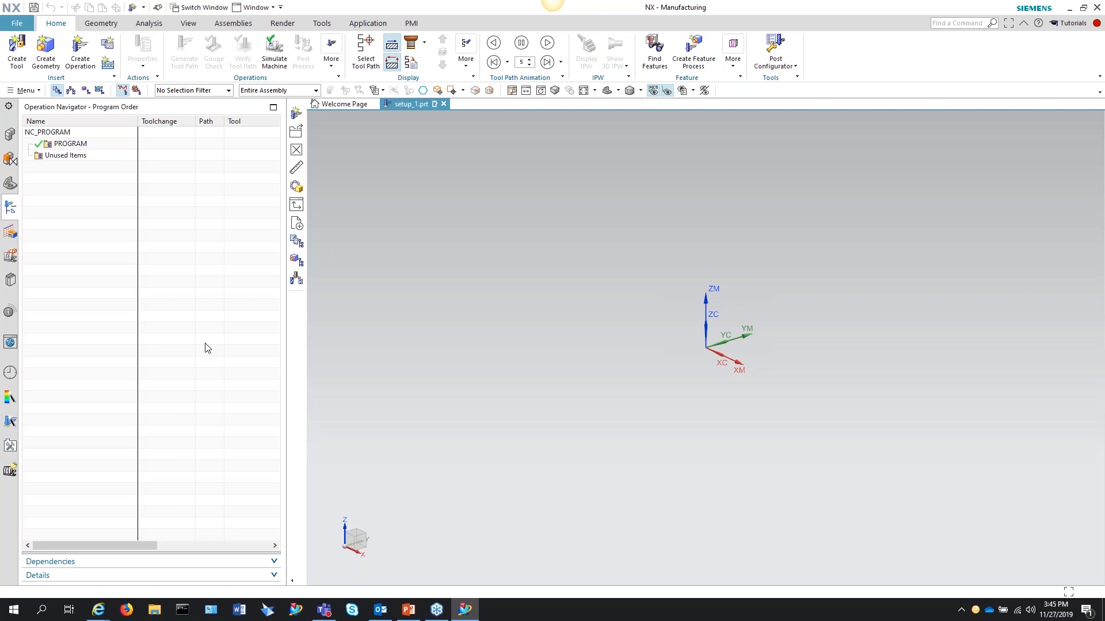
{"action": "left_click", "coordinate": [444, 104]}
{"action": "left_click", "coordinate": [544, 329]}
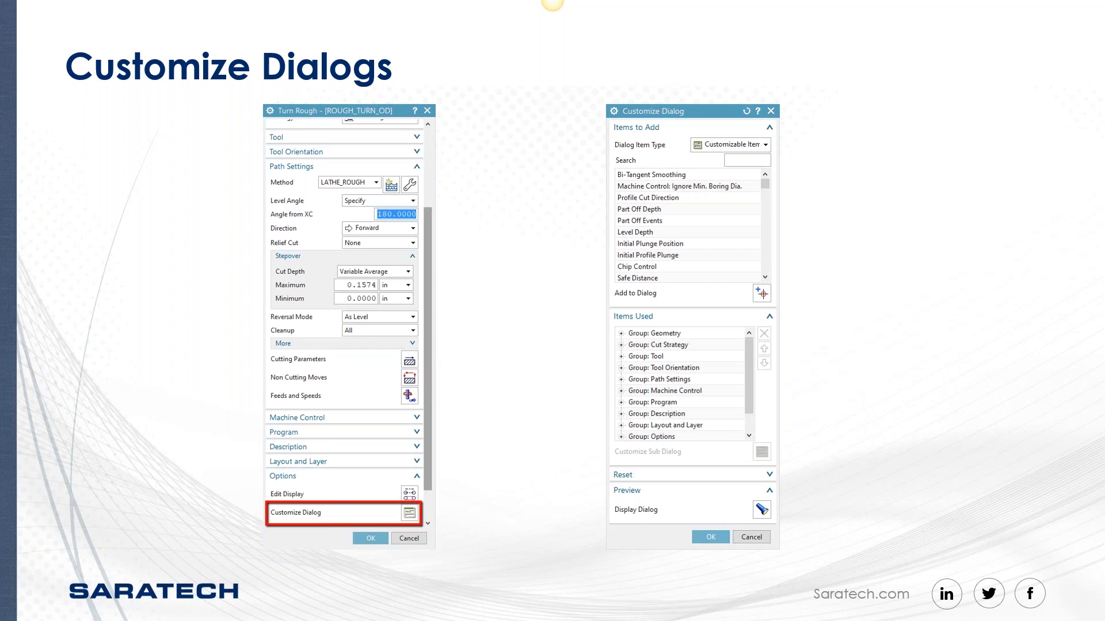
{"action": "key", "text": "Right"}
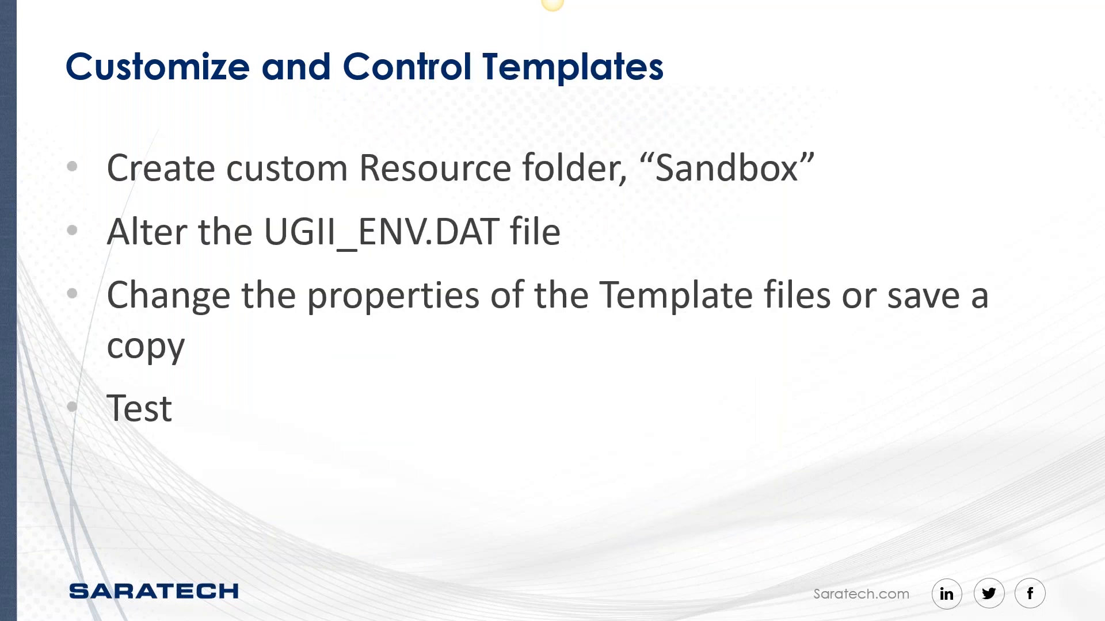
{"action": "key", "text": "Right"}
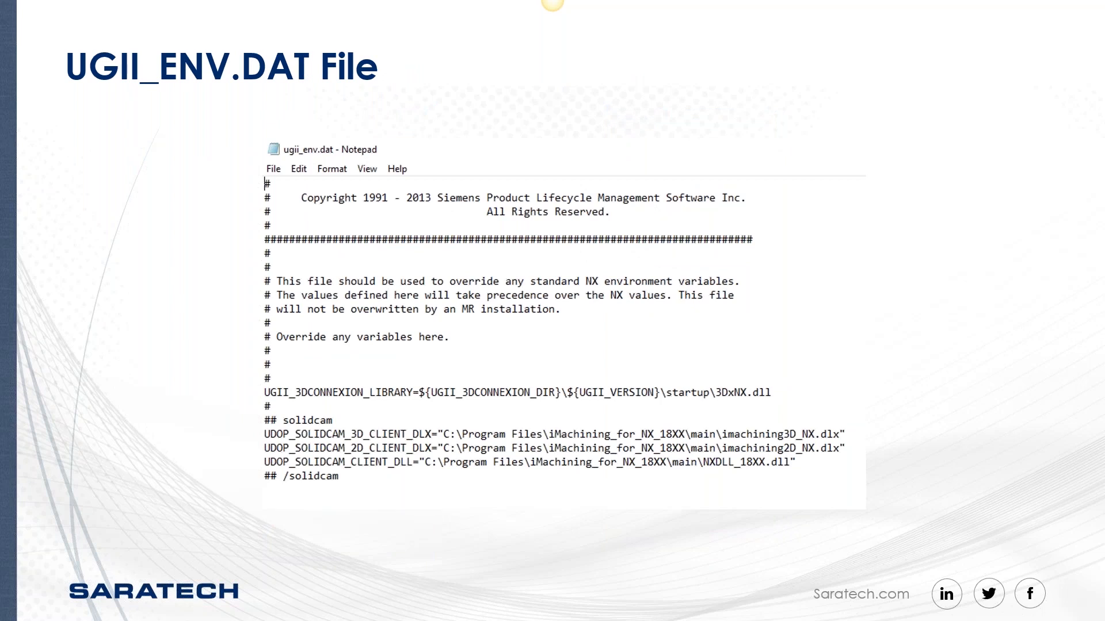
{"action": "key", "text": "Right"}
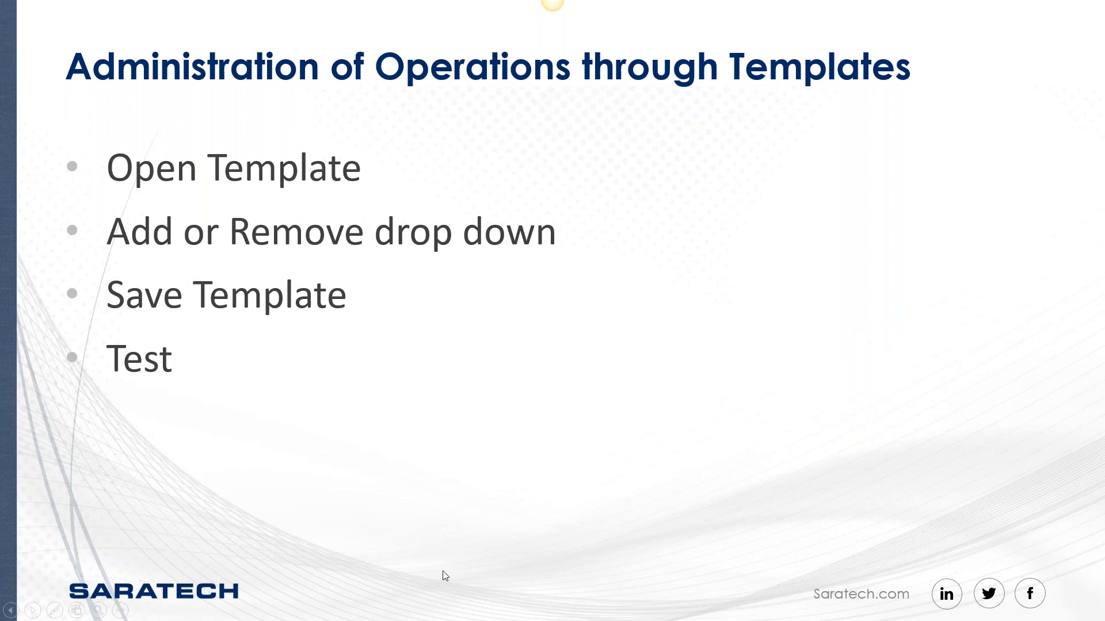
{"action": "key", "text": "Escape"}
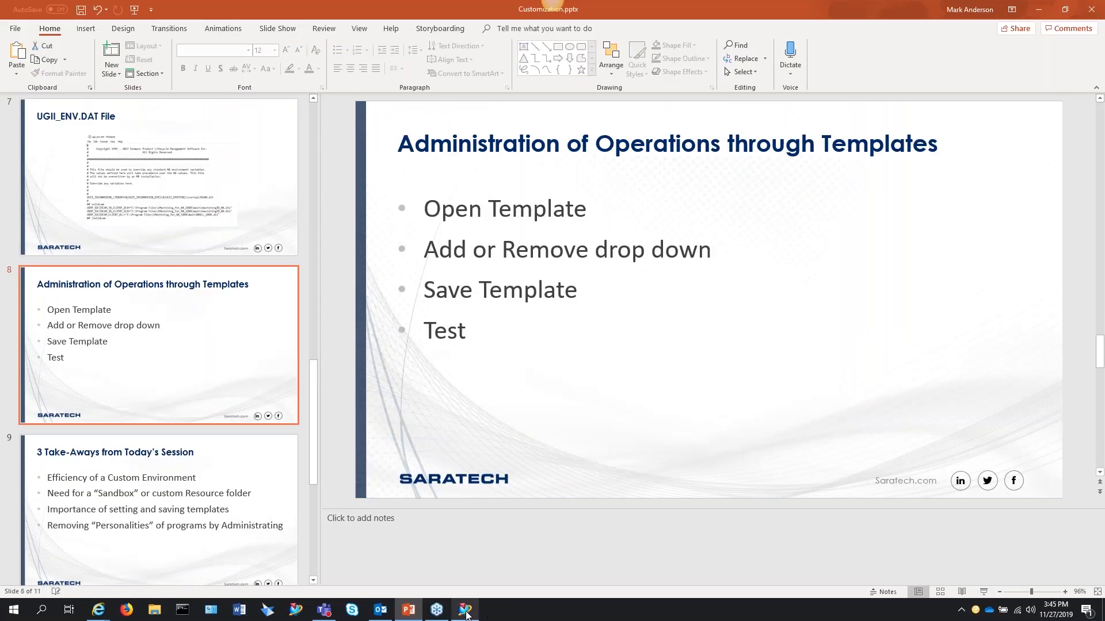
Switch to NX and delete every operation and program group under PROGRAM except MILL_SURFACE_PLANAR_RECT_FACE_MILL in MILL_ROUGH.
{"action": "left_click", "coordinate": [465, 609]}
{"action": "left_click", "coordinate": [92, 224]}
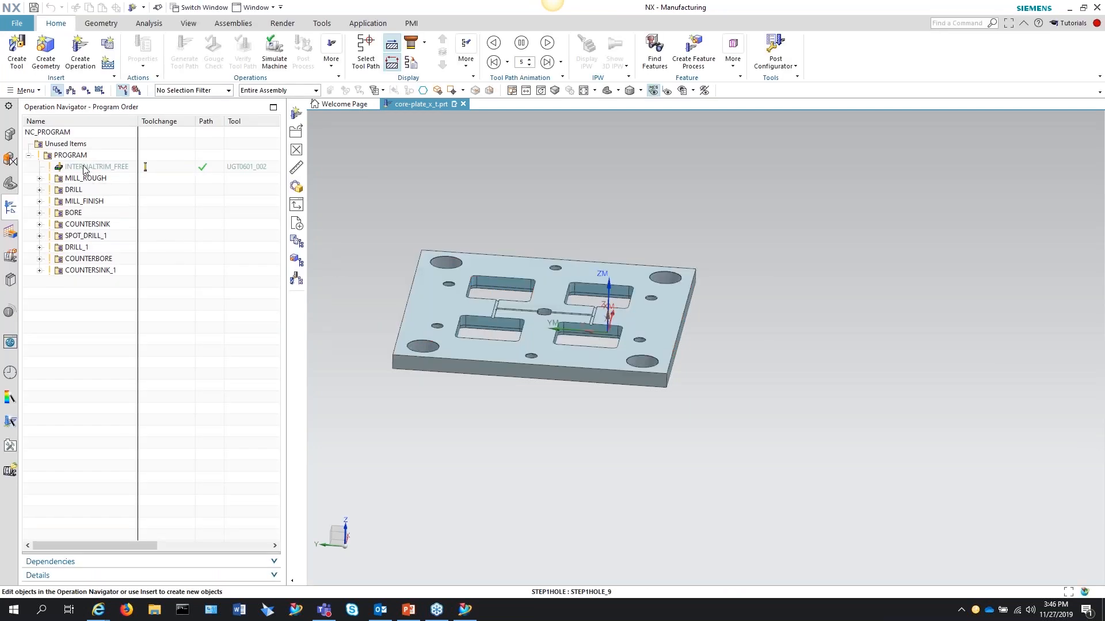
{"action": "left_click", "coordinate": [86, 167]}
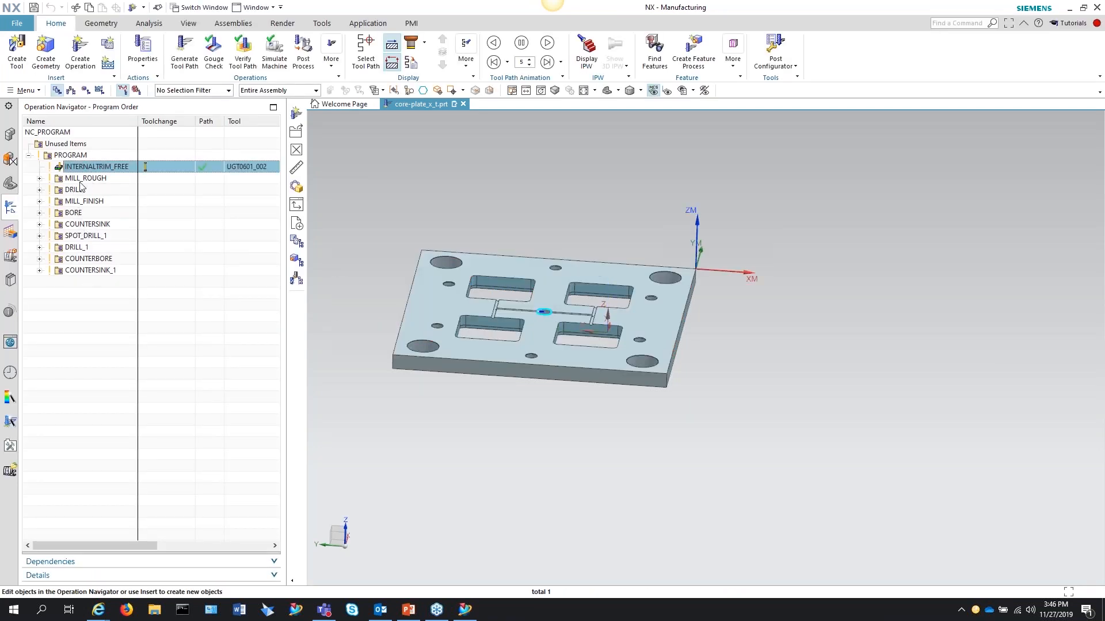
{"action": "right_click", "coordinate": [95, 168]}
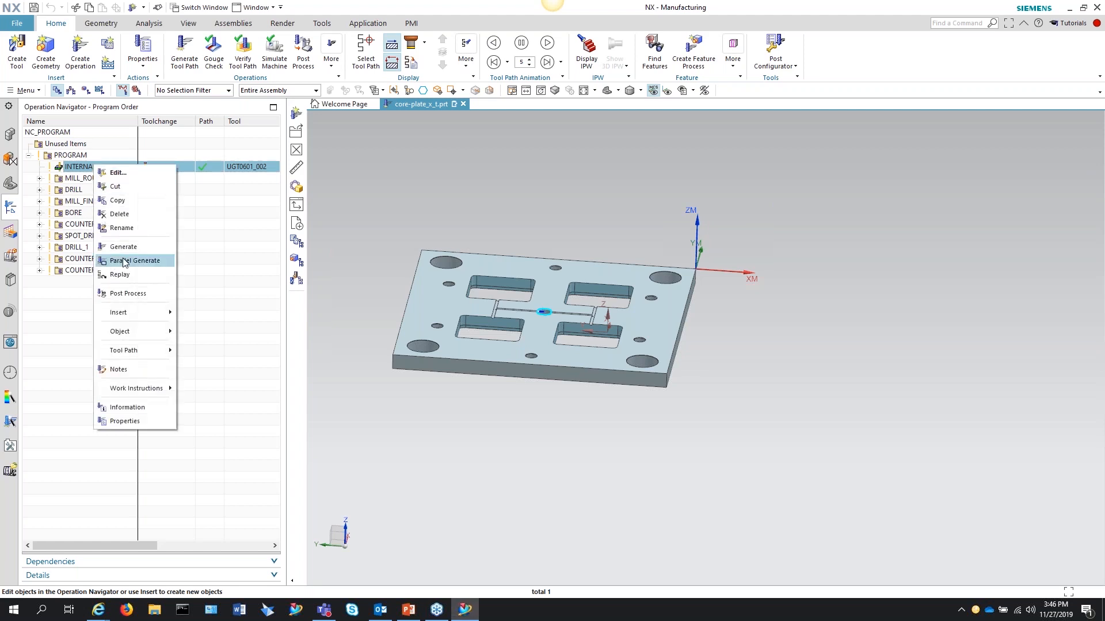
{"action": "key", "text": "Escape"}
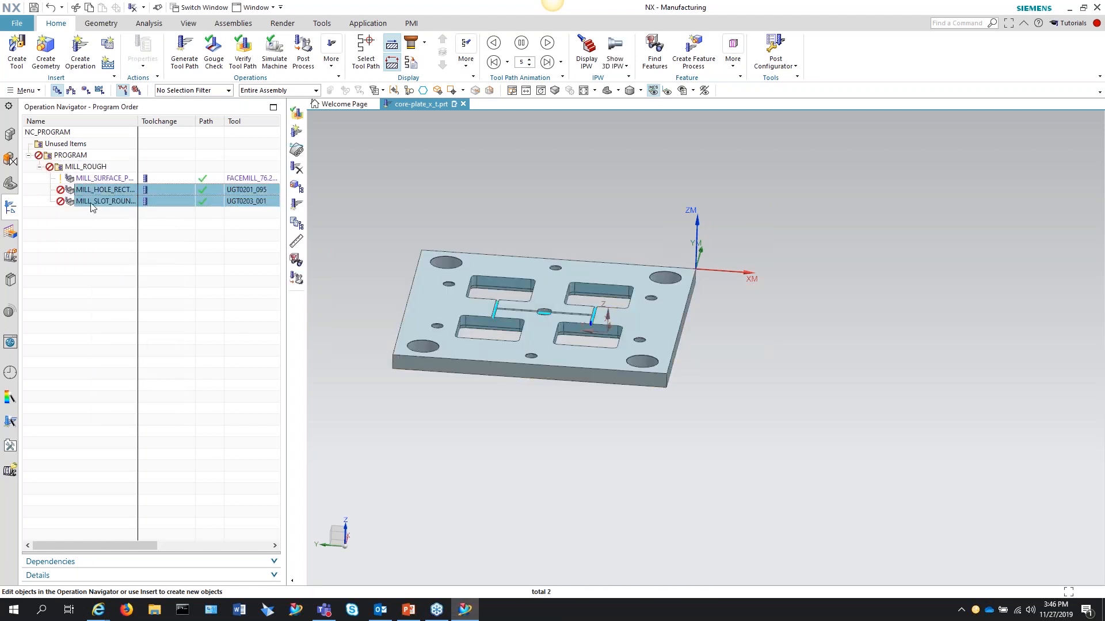
{"action": "right_click", "coordinate": [99, 200]}
{"action": "left_click", "coordinate": [121, 248]}
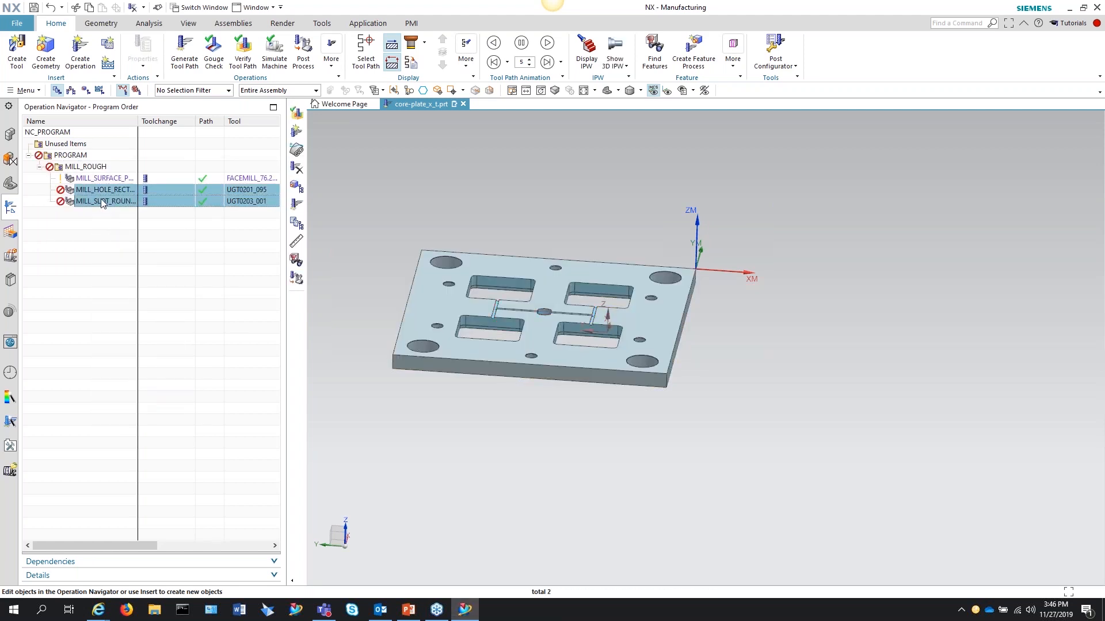
Open the MILL_SURFACE_PLANAR_RECT_FACE_MILL operation and examine its tool path, cut area and path settings on the core plate.
{"action": "middle_click_drag", "start_coordinate": [406, 326], "coordinate": [454, 380]}
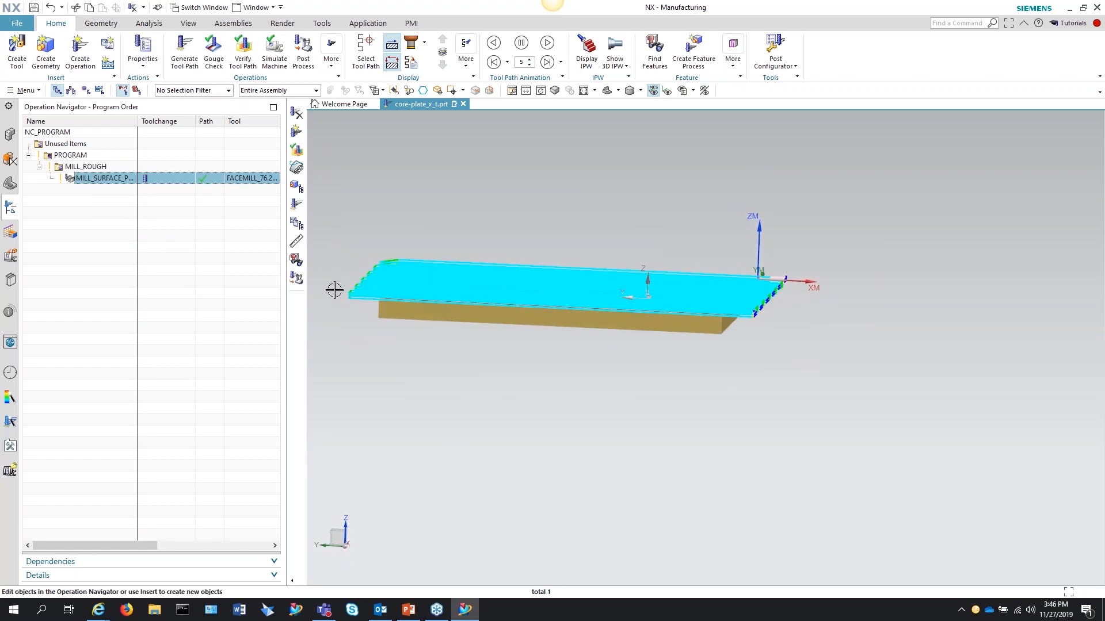
{"action": "scroll", "coordinate": [346, 302], "scroll_direction": "up", "scroll_amount": 5}
{"action": "scroll", "coordinate": [376, 313], "scroll_direction": "down", "scroll_amount": 5}
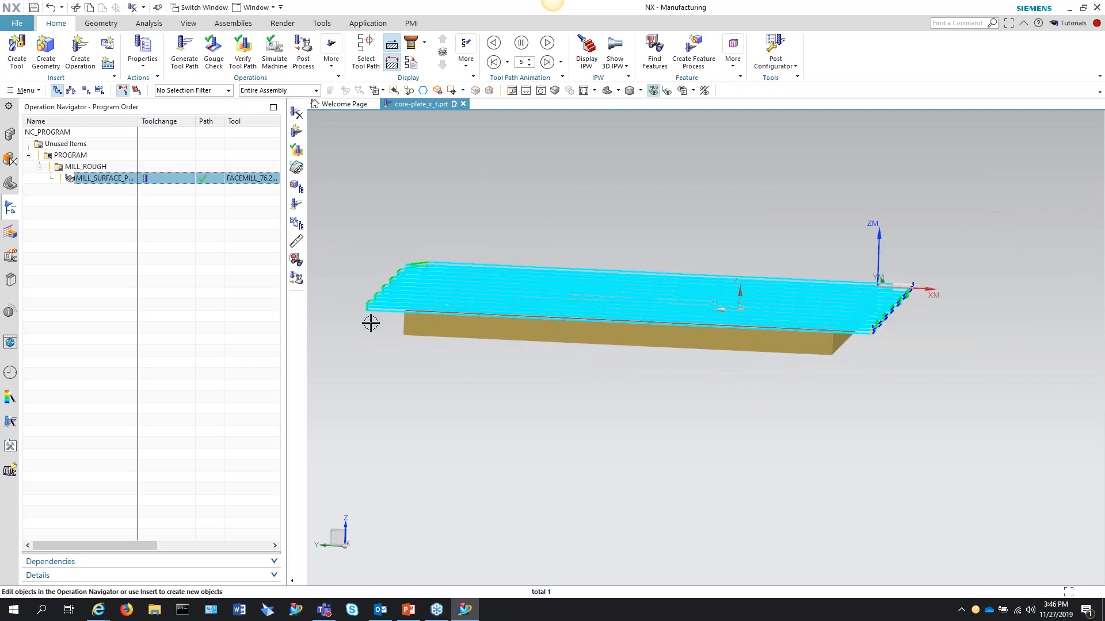
{"action": "double_click", "coordinate": [105, 178]}
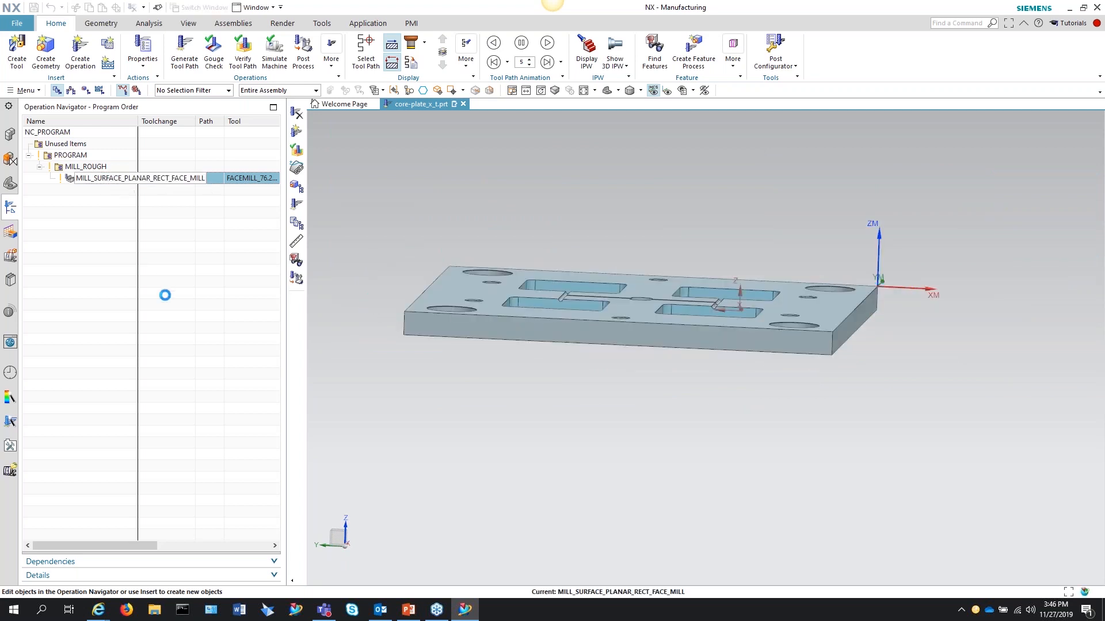
{"action": "middle_click_drag", "start_coordinate": [666, 397], "coordinate": [631, 422]}
{"action": "scroll", "coordinate": [525, 340], "scroll_direction": "up", "scroll_amount": 2}
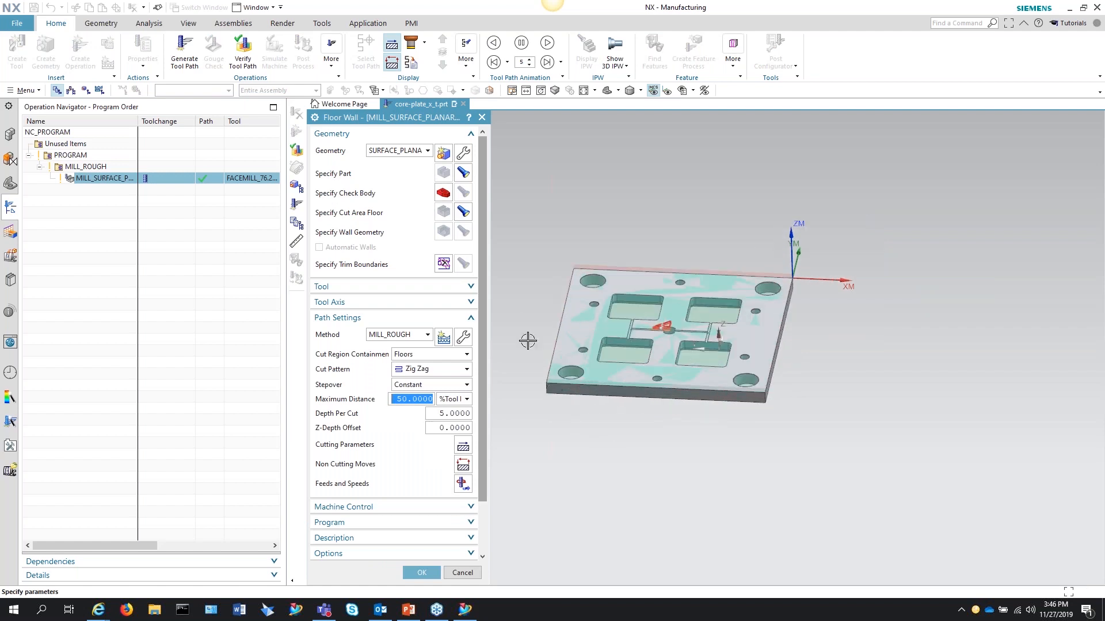
{"action": "scroll", "coordinate": [523, 301], "scroll_direction": "up", "scroll_amount": 3}
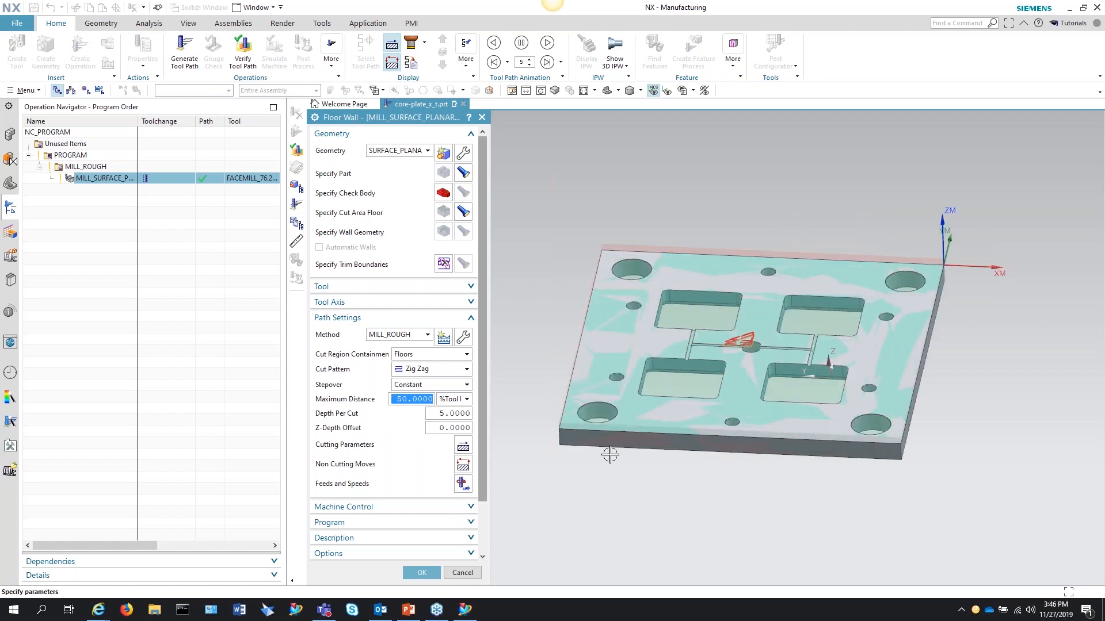
{"action": "scroll", "coordinate": [610, 454], "scroll_direction": "up", "scroll_amount": 1}
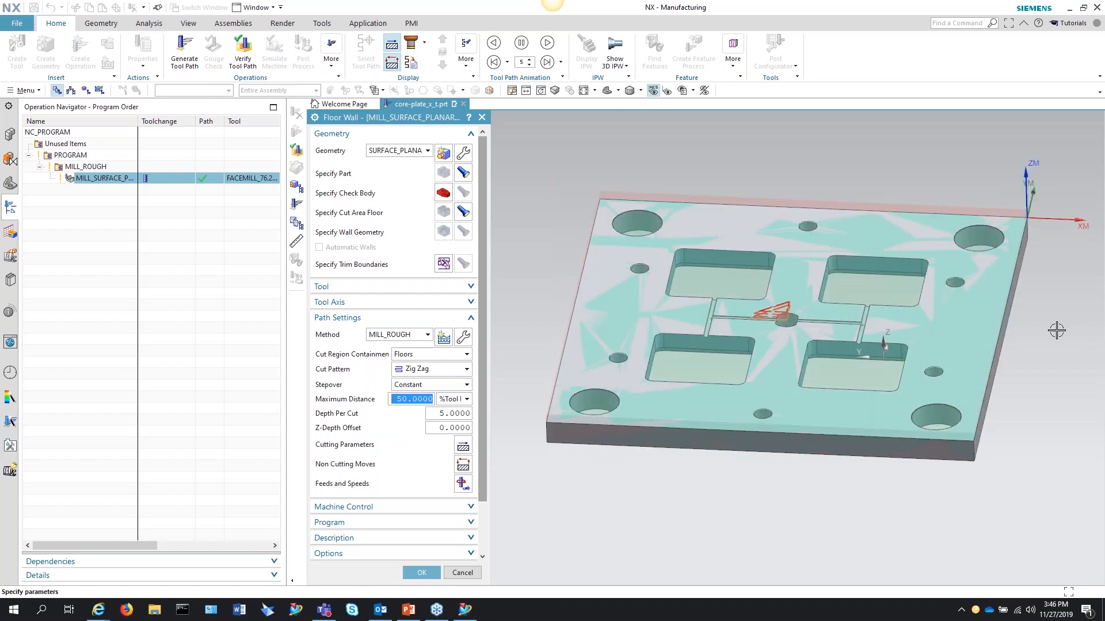
{"action": "scroll", "coordinate": [1056, 331], "scroll_direction": "up", "scroll_amount": 2}
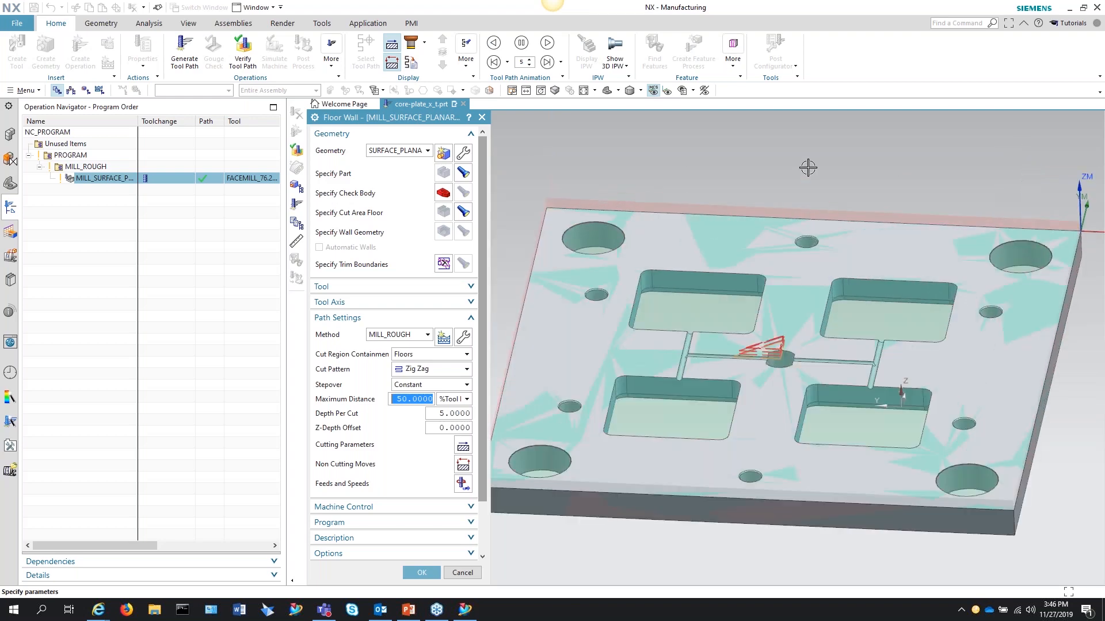
{"action": "scroll", "coordinate": [808, 168], "scroll_direction": "down", "scroll_amount": 1}
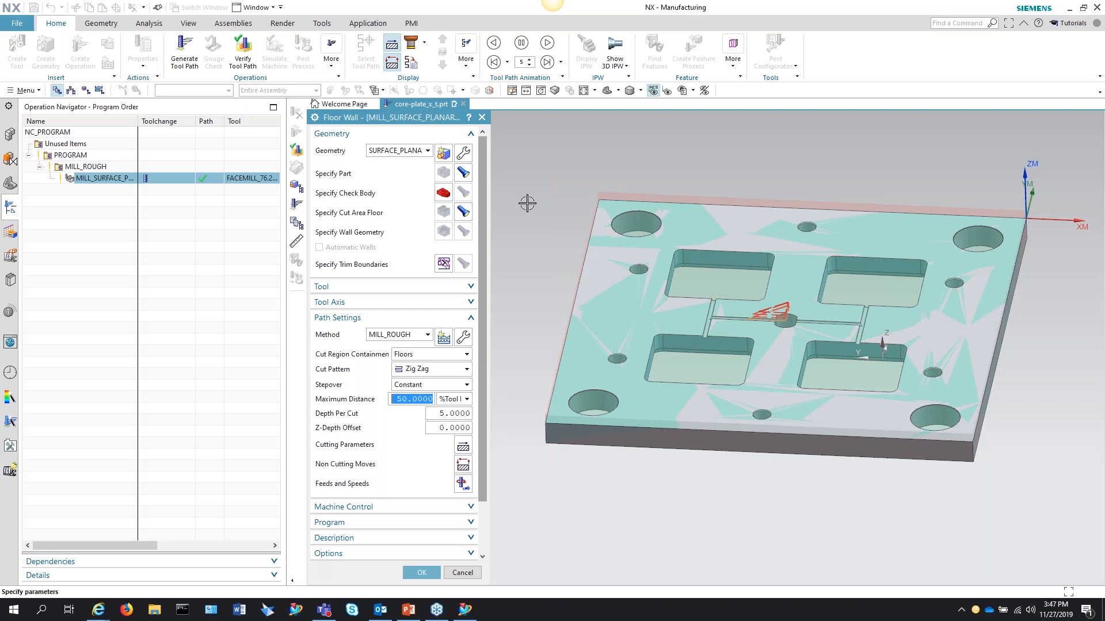
{"action": "scroll", "coordinate": [519, 314], "scroll_direction": "down", "scroll_amount": 2}
{"action": "scroll", "coordinate": [518, 321], "scroll_direction": "up", "scroll_amount": 2}
{"action": "scroll", "coordinate": [518, 321], "scroll_direction": "up", "scroll_amount": 1}
{"action": "scroll", "coordinate": [520, 320], "scroll_direction": "down", "scroll_amount": 1}
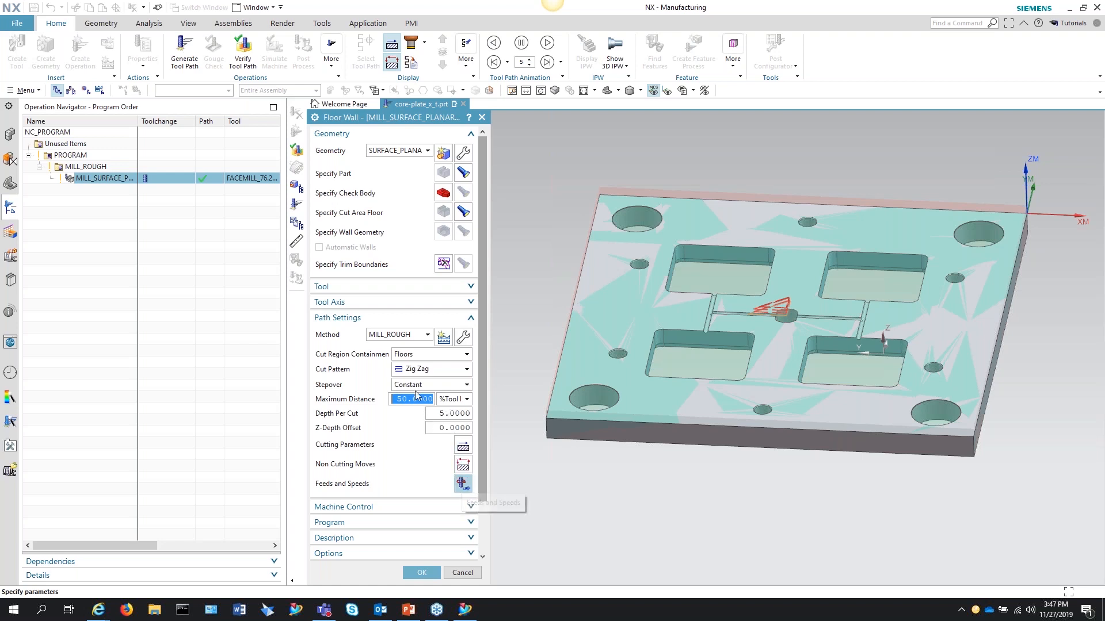
Set the operation's surface speed to 500 smm and feed per tooth to 0.002, then calculate and accept the feeds and speeds.
{"action": "left_click", "coordinate": [463, 484]}
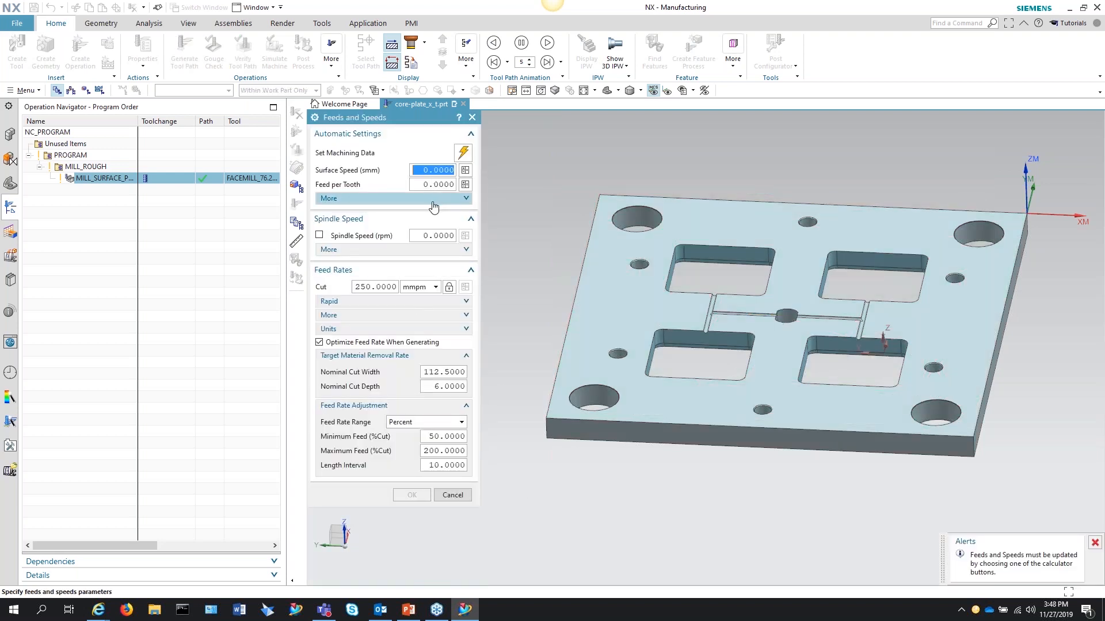
{"action": "type", "text": "500"}
{"action": "key", "text": "Tab"}
{"action": "key", "text": "Tab"}
{"action": "type", "text": ".002"}
{"action": "key", "text": "Tab"}
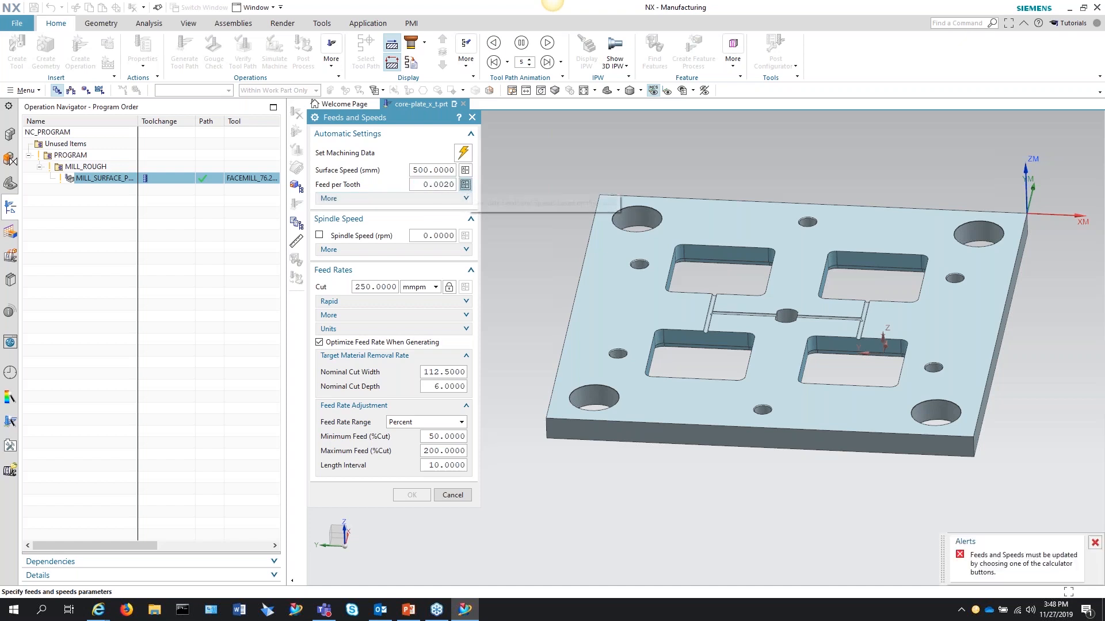
{"action": "left_click", "coordinate": [465, 184]}
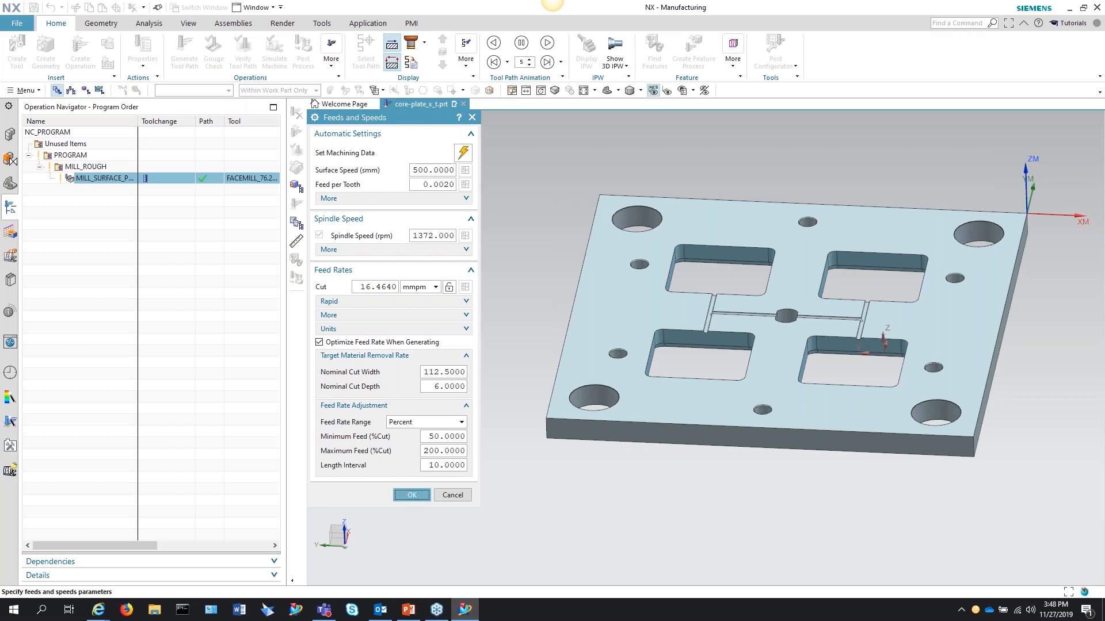
{"action": "key", "text": "Return"}
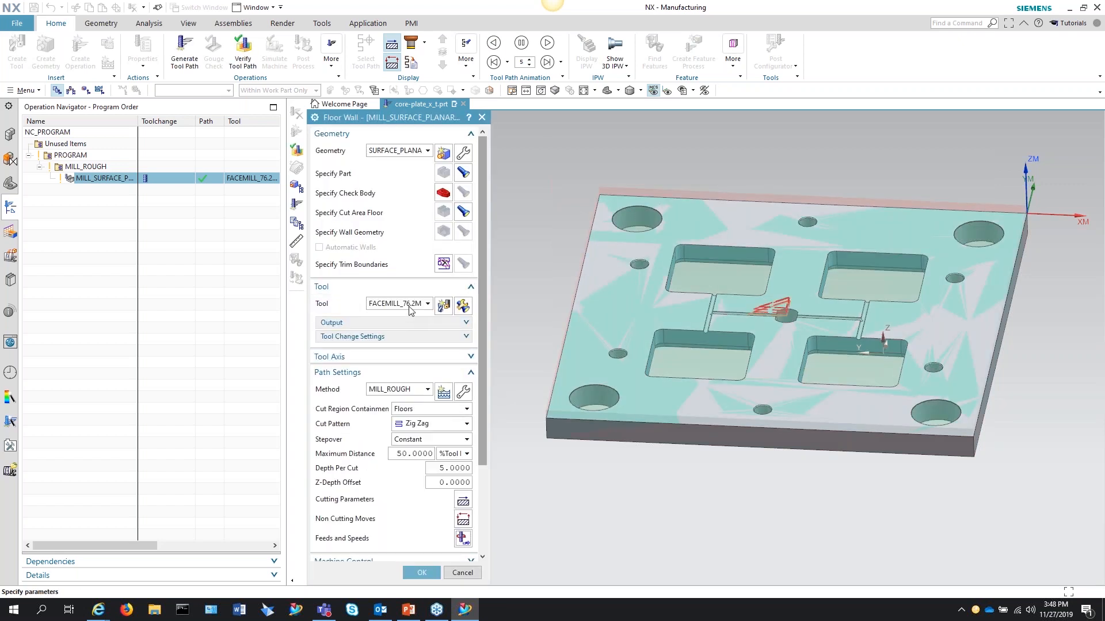
Generate the tool path for the face mill operation and accept the Floor Wall settings.
{"action": "scroll", "coordinate": [361, 438], "scroll_direction": "down", "scroll_amount": 1}
{"action": "scroll", "coordinate": [361, 450], "scroll_direction": "down", "scroll_amount": 1}
{"action": "scroll", "coordinate": [356, 449], "scroll_direction": "up", "scroll_amount": 2}
{"action": "scroll", "coordinate": [385, 459], "scroll_direction": "down", "scroll_amount": 5}
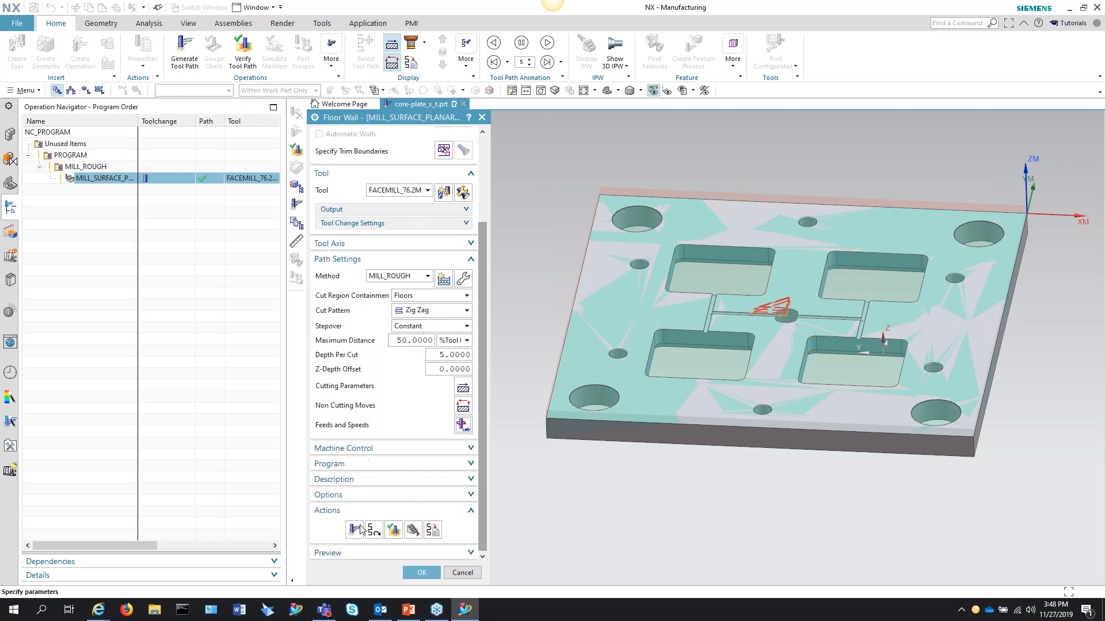
{"action": "left_click", "coordinate": [354, 529]}
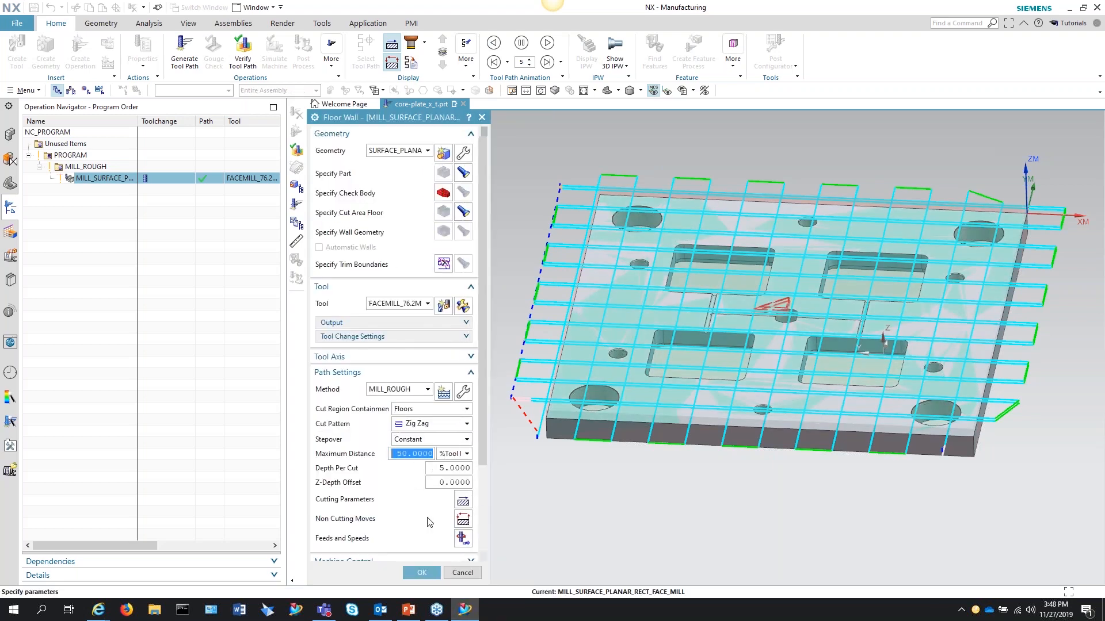
{"action": "left_click", "coordinate": [426, 573]}
{"action": "left_click", "coordinate": [560, 318]}
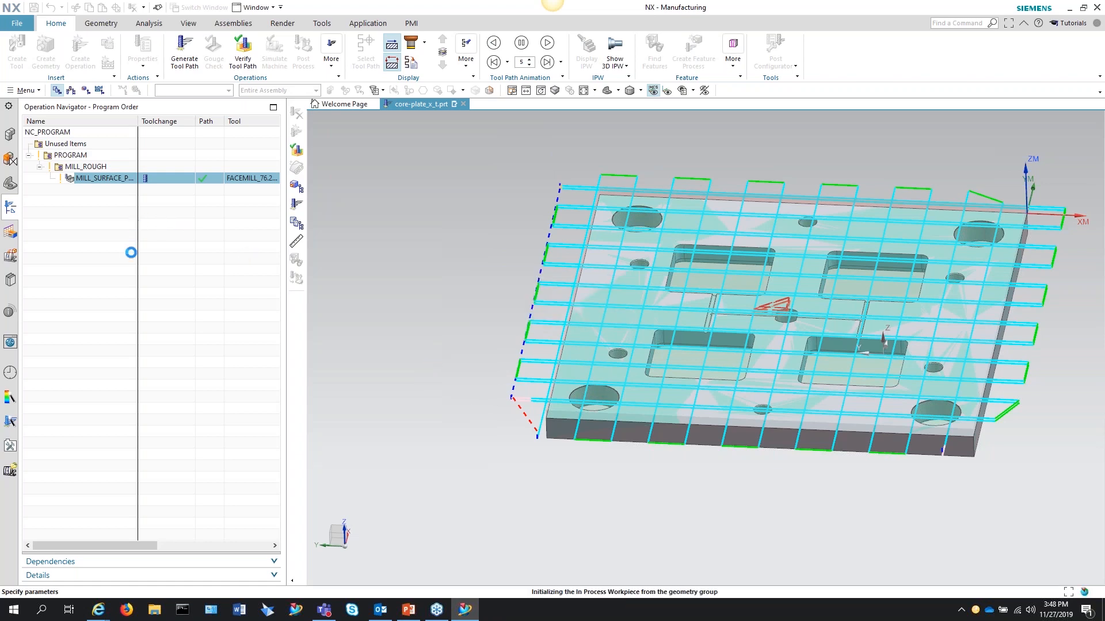
{"action": "left_click", "coordinate": [553, 318]}
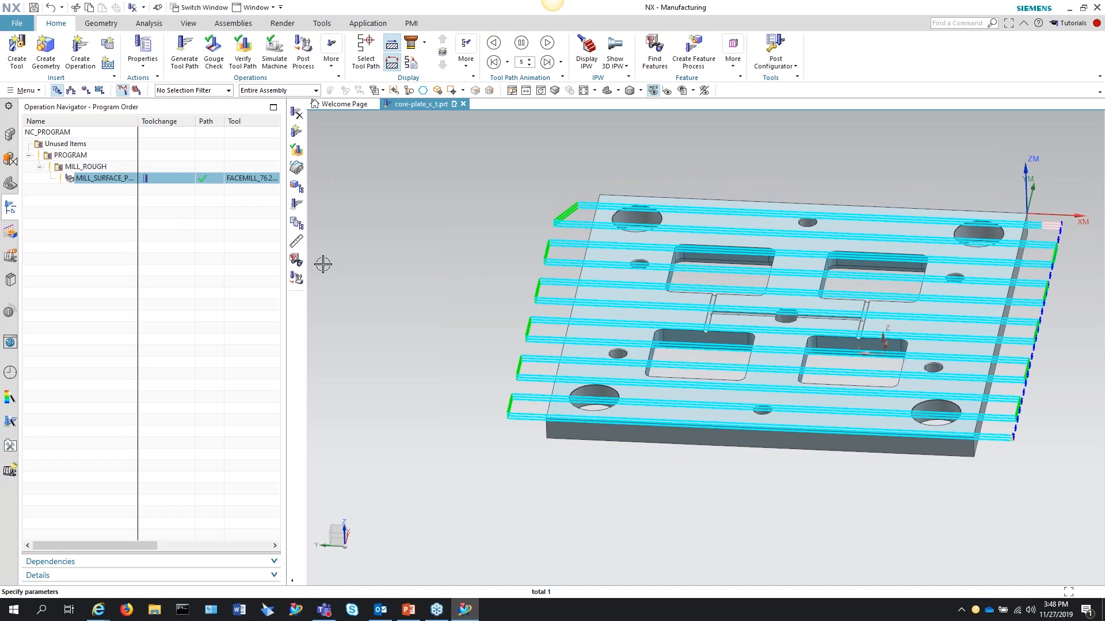
Reopen the face mill operation and bring up Customize Dialog from its options.
{"action": "double_click", "coordinate": [103, 178]}
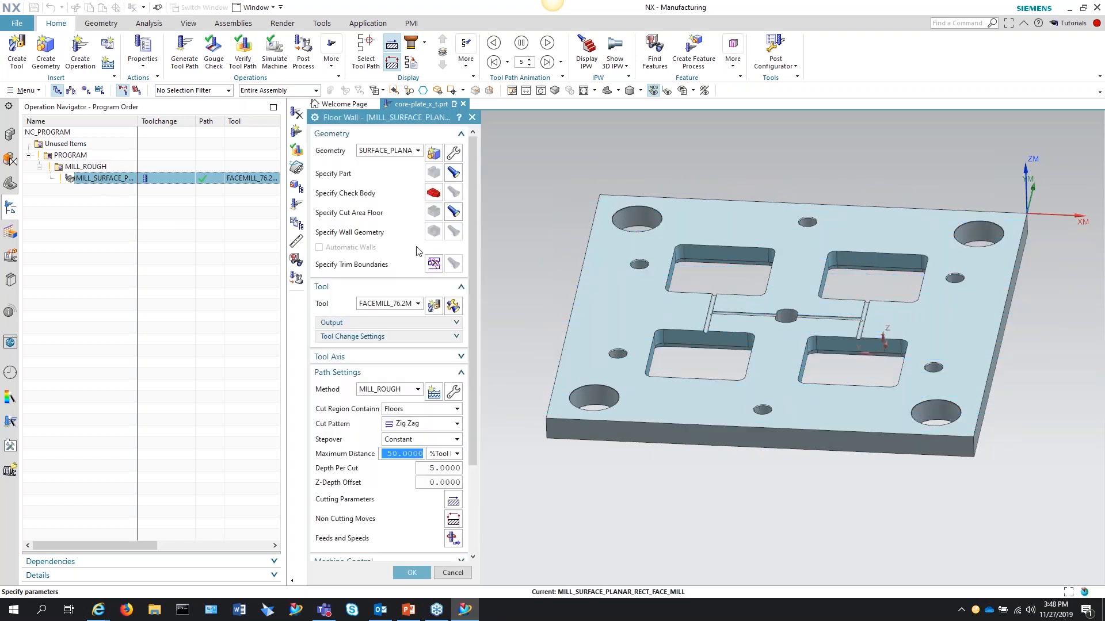
{"action": "scroll", "coordinate": [437, 357], "scroll_direction": "down", "scroll_amount": 4}
{"action": "left_click", "coordinate": [471, 511]}
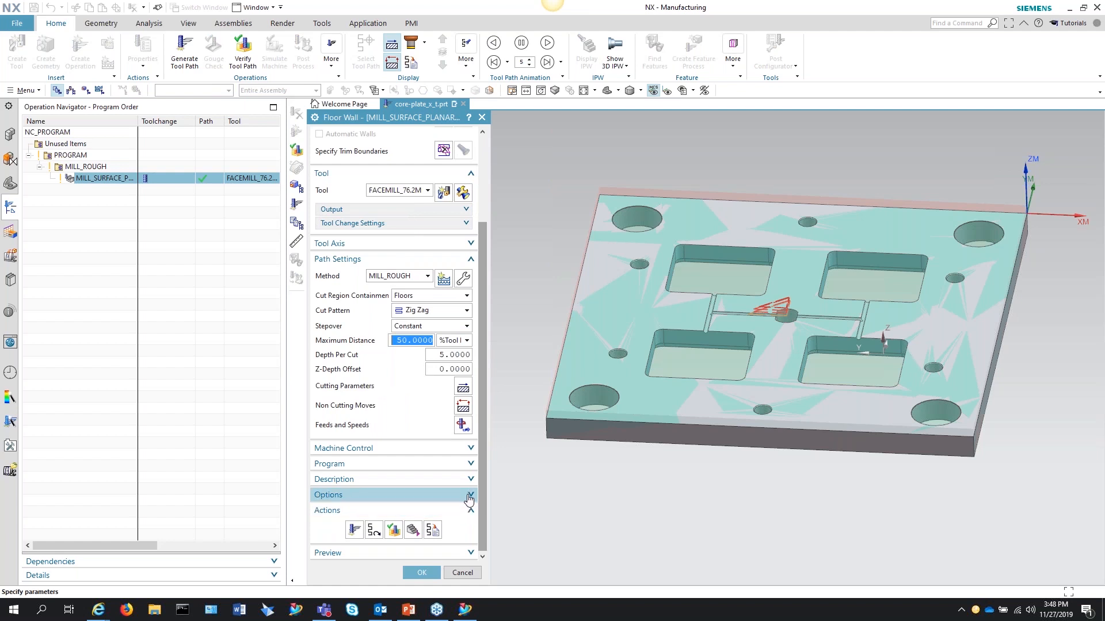
{"action": "left_click", "coordinate": [471, 495]}
{"action": "scroll", "coordinate": [463, 474], "scroll_direction": "down", "scroll_amount": 3}
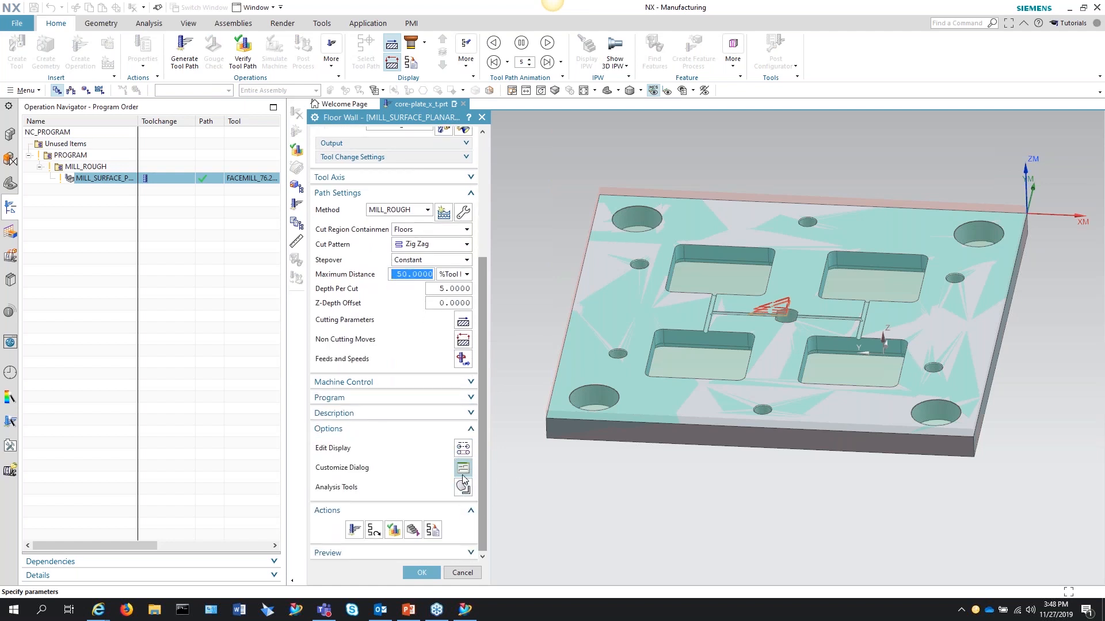
{"action": "left_click", "coordinate": [462, 470]}
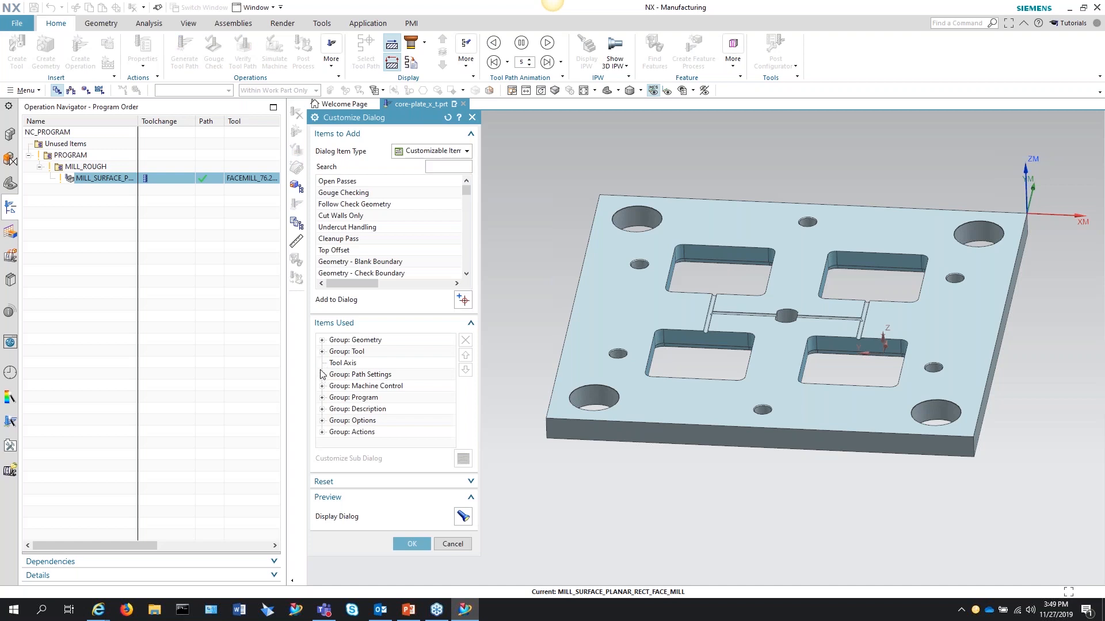
Remove the Tool group heading from the items used in the operation dialog.
{"action": "left_click", "coordinate": [322, 351]}
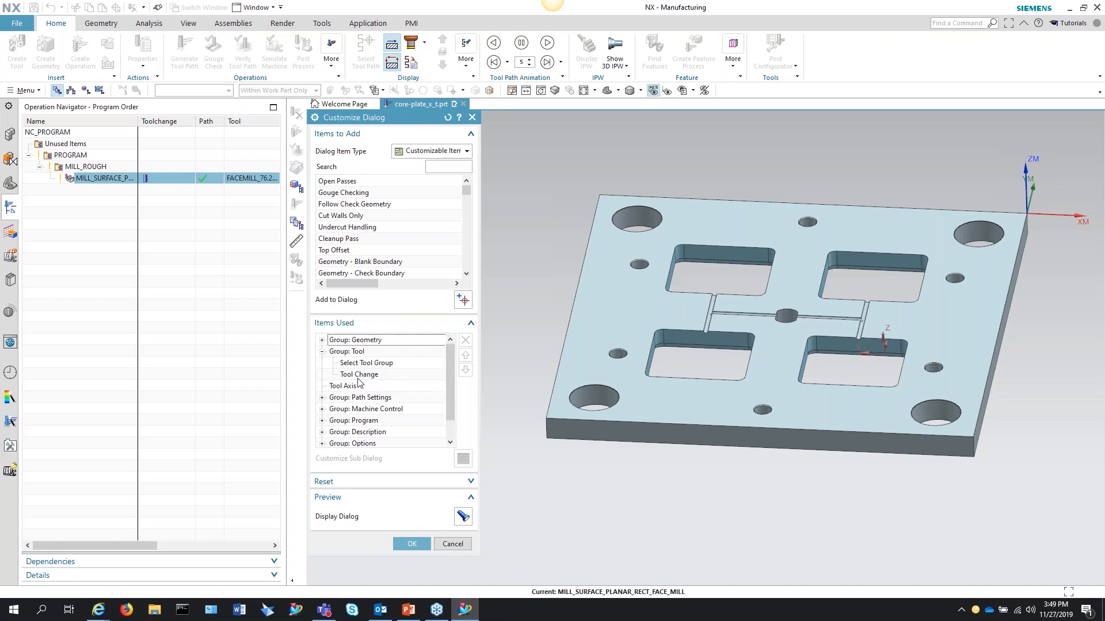
{"action": "left_click", "coordinate": [322, 352]}
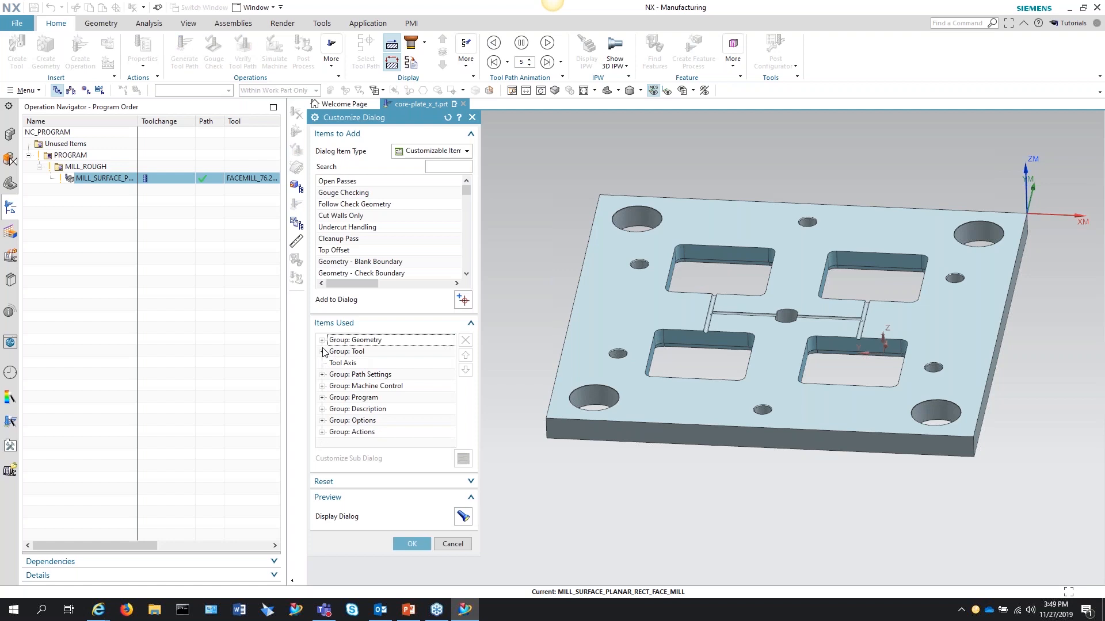
{"action": "left_click", "coordinate": [347, 353]}
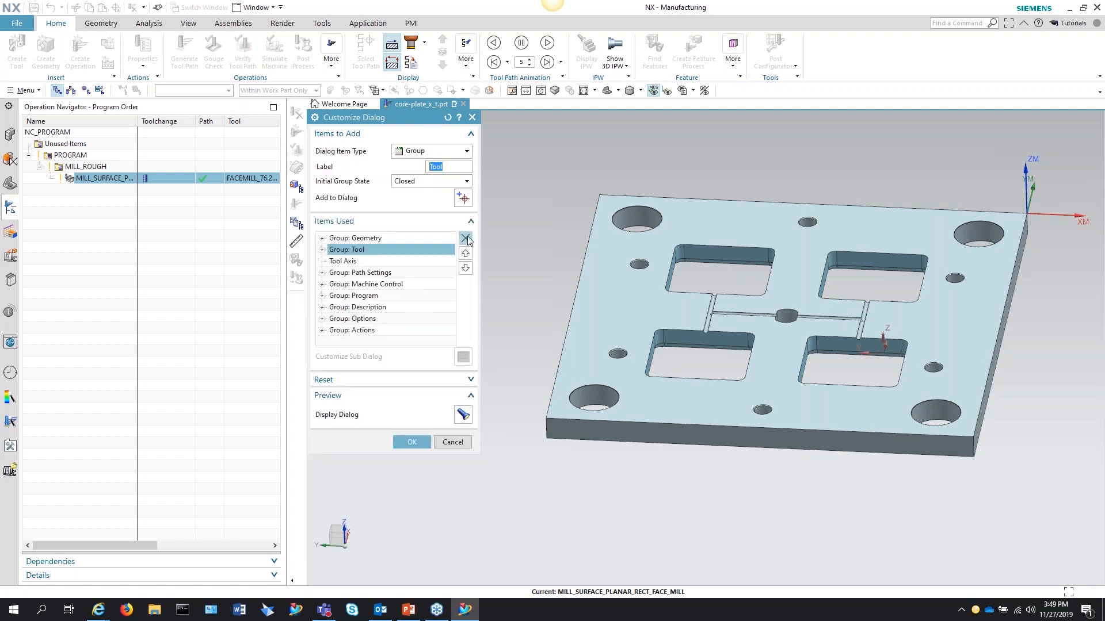
{"action": "left_click", "coordinate": [465, 238]}
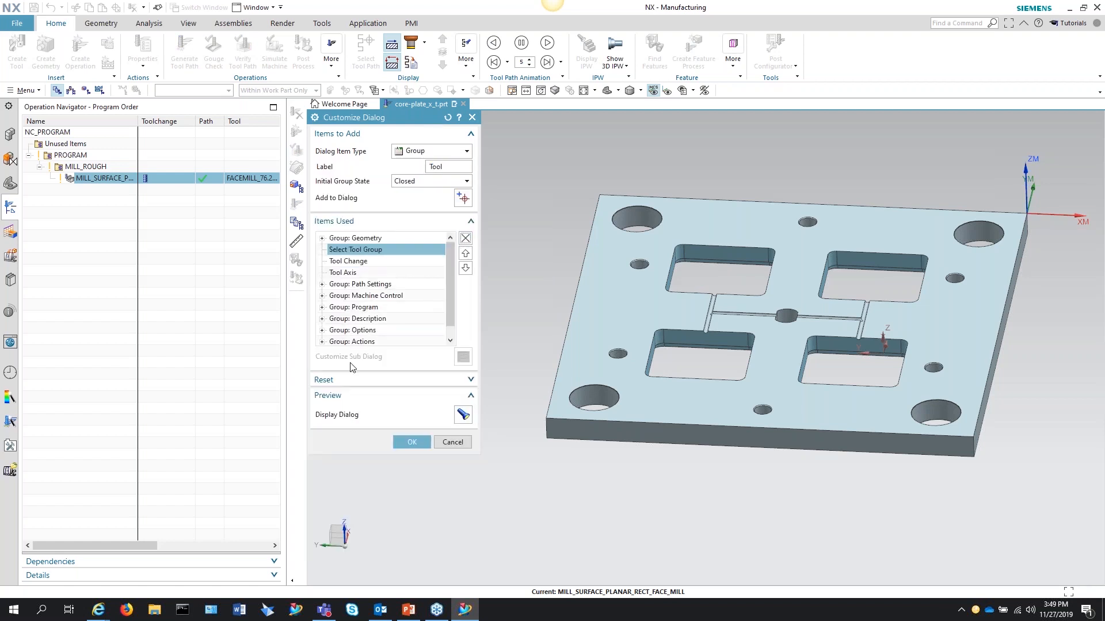
Remove the Path Settings group heading from the items used and preview the customized operation dialog.
{"action": "left_click", "coordinate": [323, 284]}
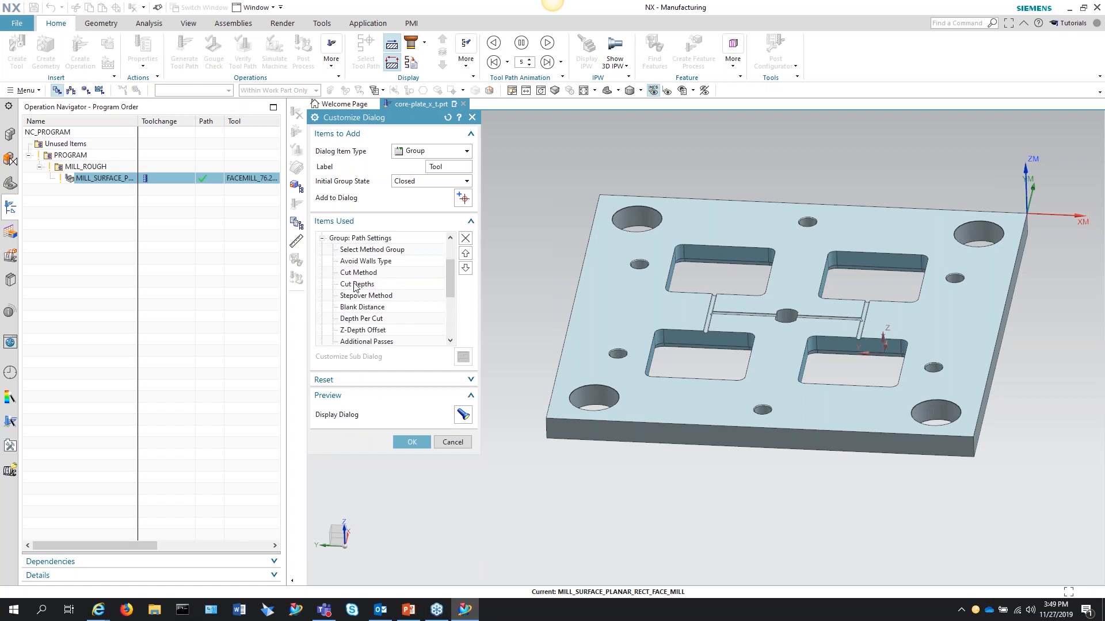
{"action": "scroll", "coordinate": [367, 317], "scroll_direction": "up", "scroll_amount": 1}
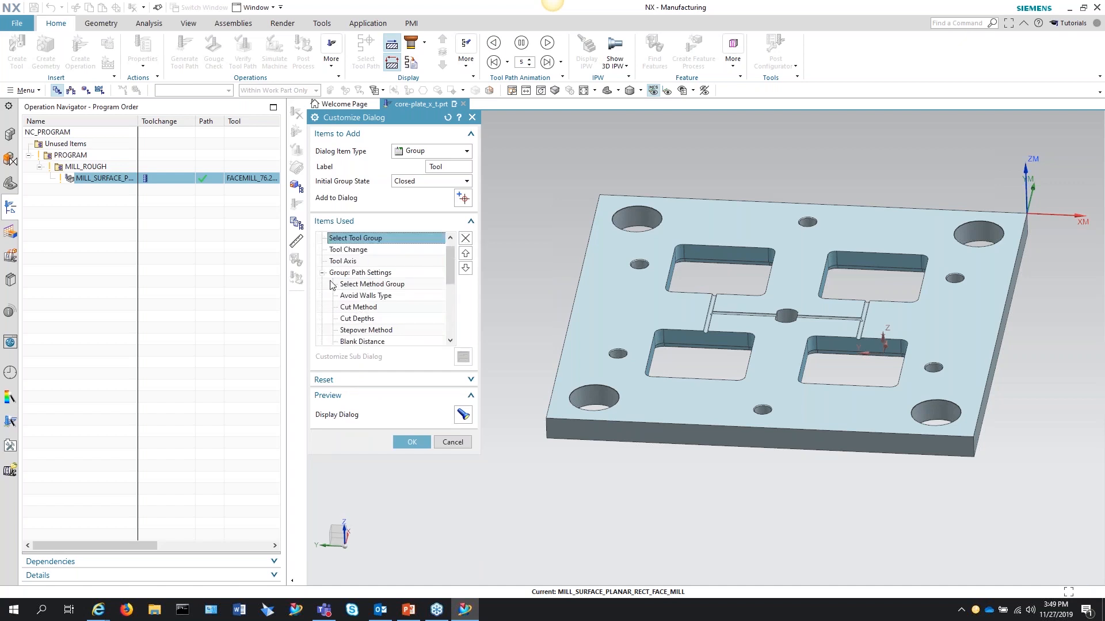
{"action": "left_click", "coordinate": [323, 274]}
{"action": "left_click", "coordinate": [353, 287]}
{"action": "left_click", "coordinate": [466, 238]}
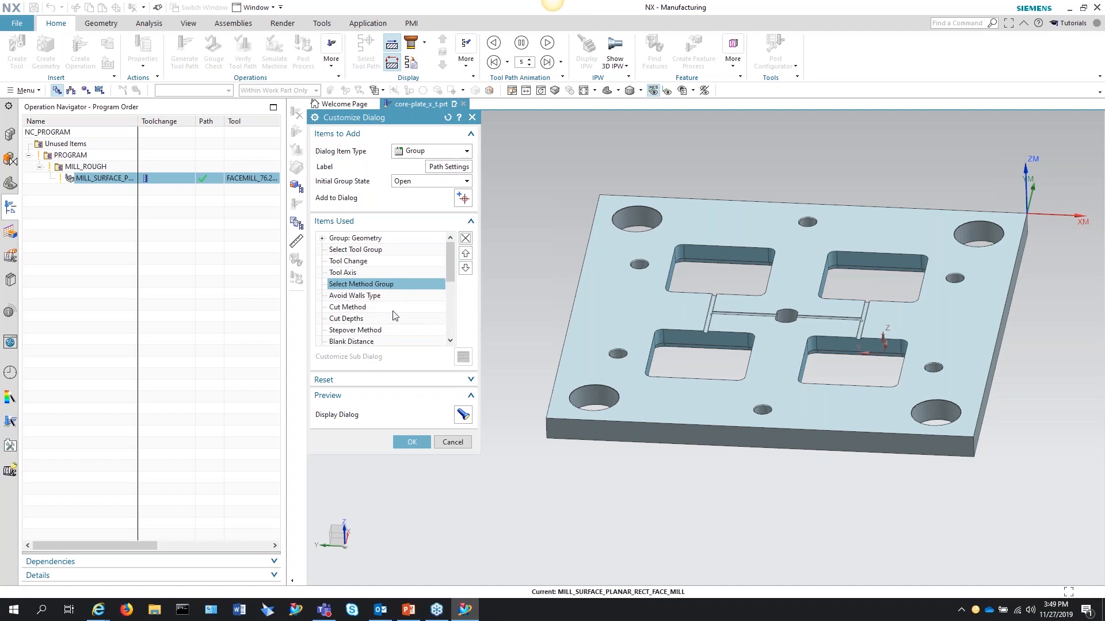
{"action": "left_click", "coordinate": [463, 414]}
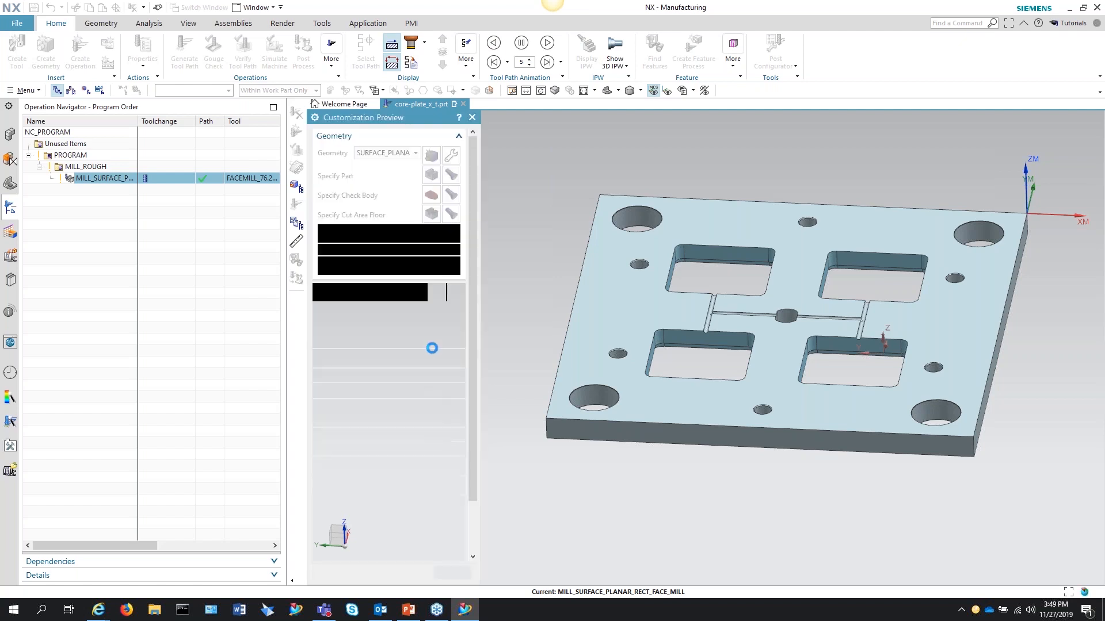
{"action": "scroll", "coordinate": [420, 403], "scroll_direction": "down", "scroll_amount": 3}
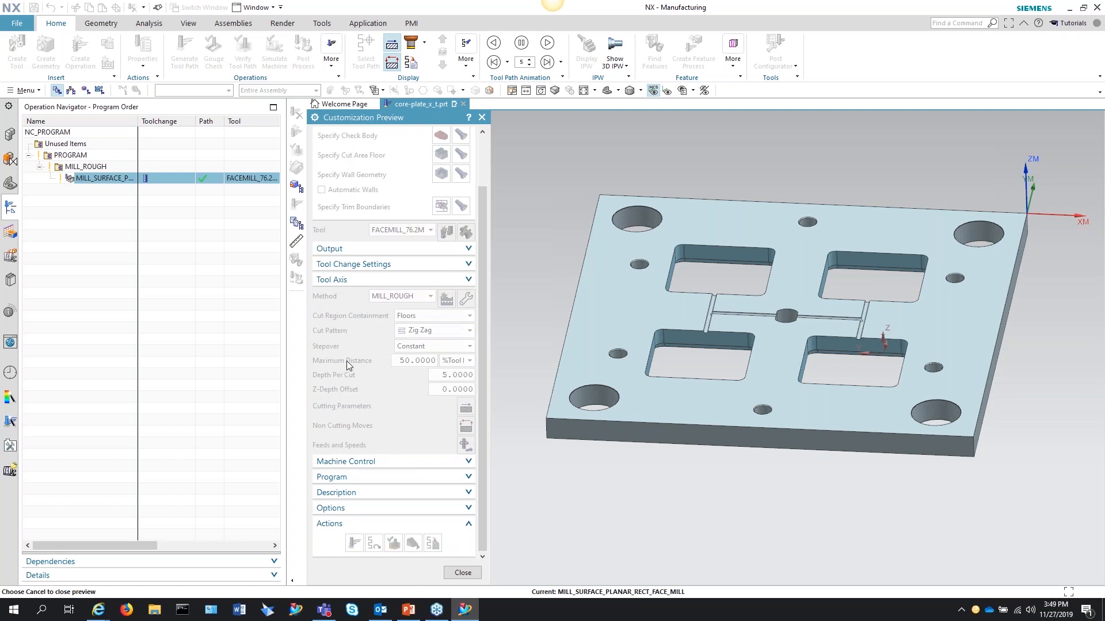
Remove Cut Depths, Stepover Method, Blank Distance, Depth Per Cut and Z-Depth Offset from the items used in the operation dialog.
{"action": "left_click", "coordinate": [467, 572]}
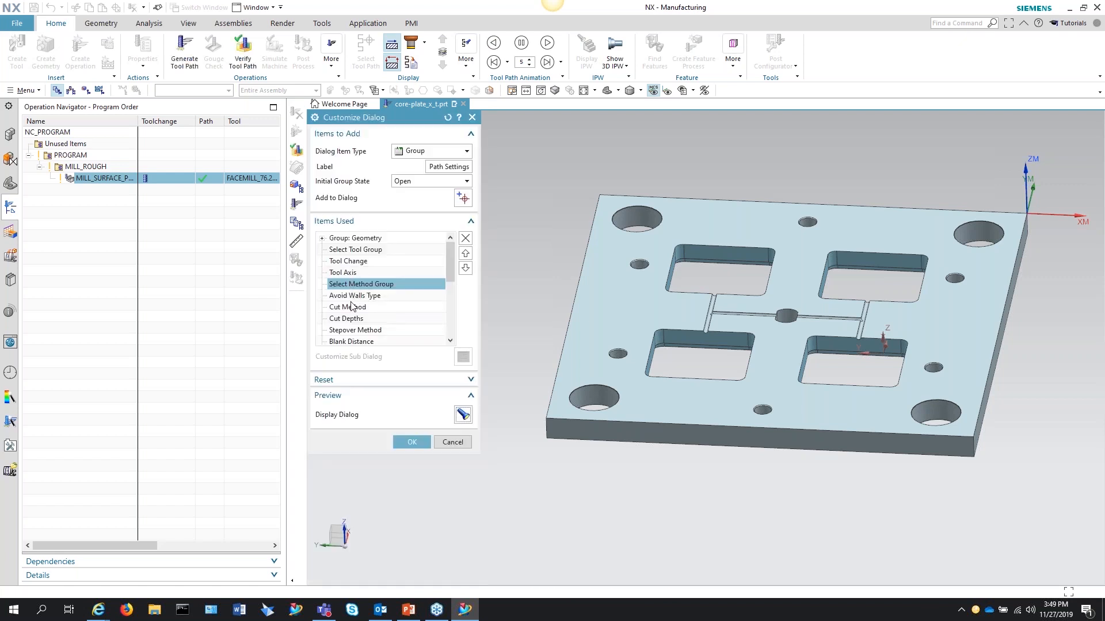
{"action": "scroll", "coordinate": [363, 308], "scroll_direction": "down", "scroll_amount": 1}
{"action": "scroll", "coordinate": [355, 296], "scroll_direction": "down", "scroll_amount": 1}
{"action": "scroll", "coordinate": [353, 289], "scroll_direction": "up", "scroll_amount": 1}
{"action": "left_click", "coordinate": [352, 285]}
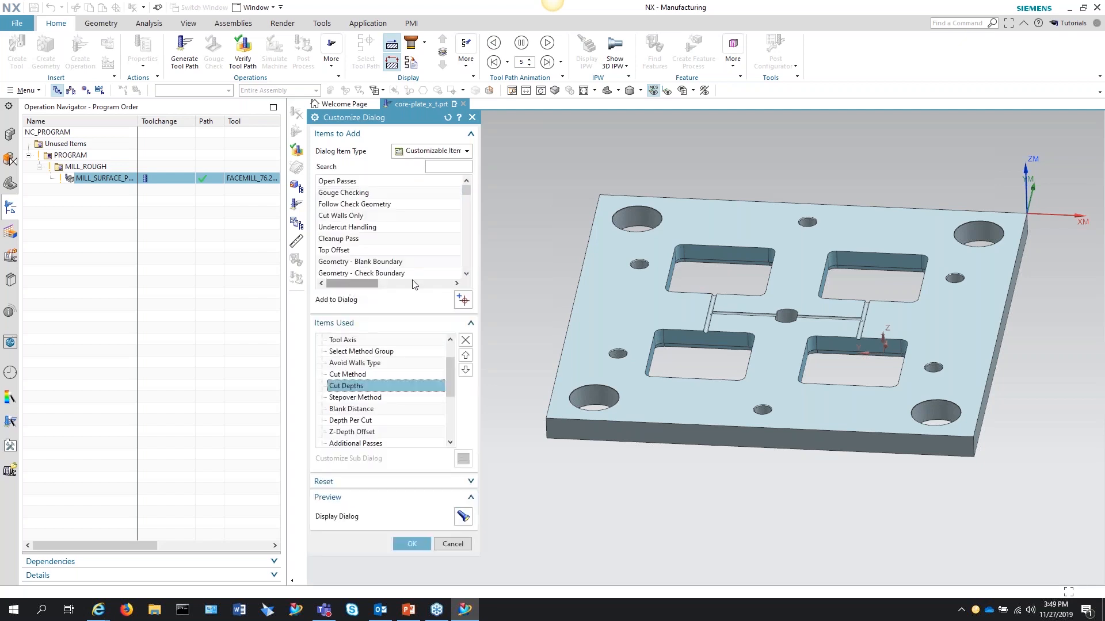
{"action": "left_click", "coordinate": [465, 340]}
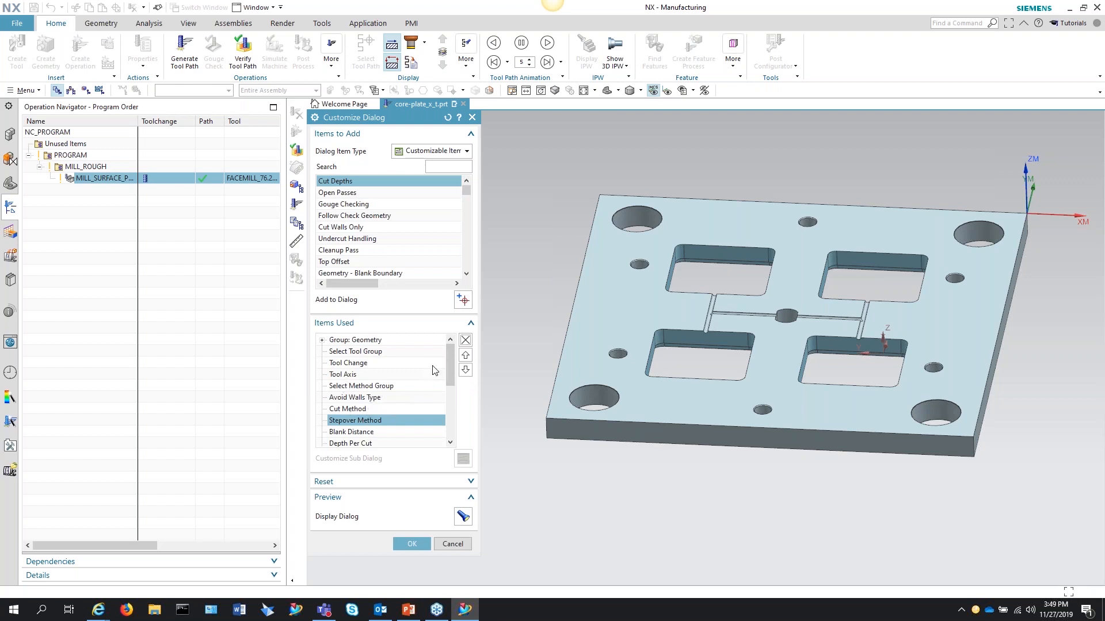
{"action": "left_click", "coordinate": [465, 340]}
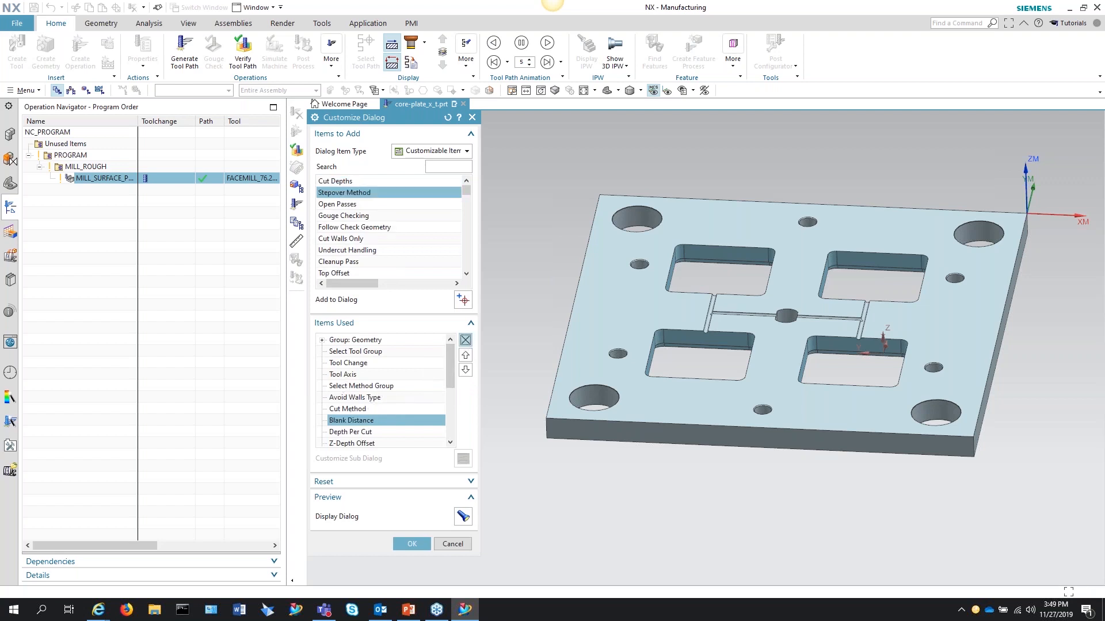
{"action": "left_click", "coordinate": [465, 340]}
{"action": "left_click", "coordinate": [465, 340]}
{"action": "left_click", "coordinate": [466, 340]}
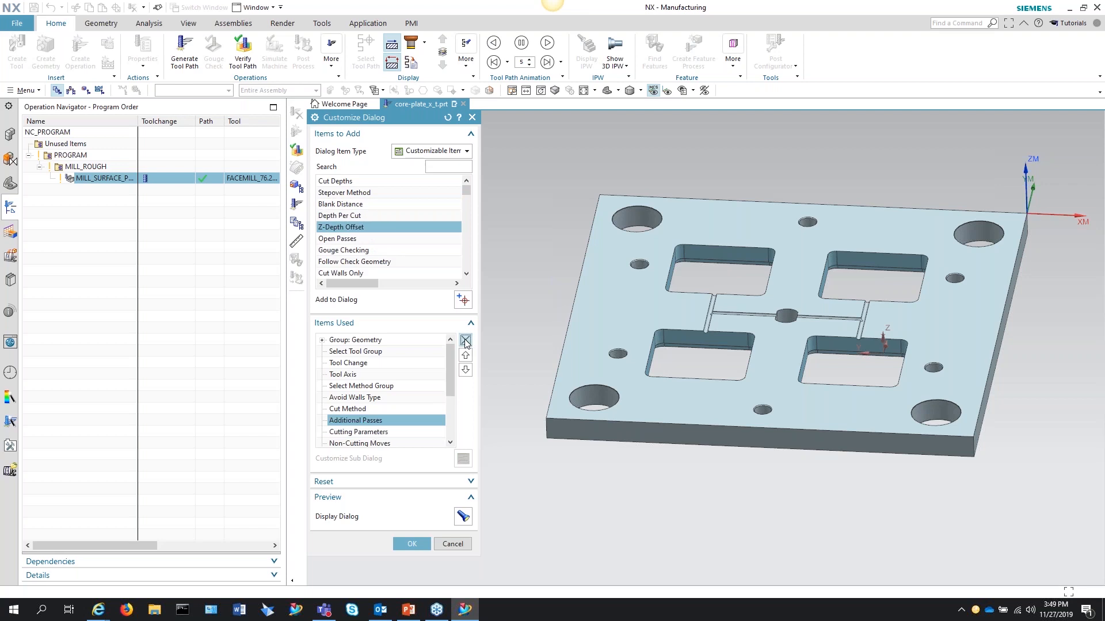
Remove Additional Passes, Cutting Parameters, Non-Cutting Moves and Feed Rates from the items used and accept the customization.
{"action": "left_click", "coordinate": [465, 340]}
{"action": "left_click", "coordinate": [465, 340]}
{"action": "left_click", "coordinate": [465, 340]}
{"action": "left_click", "coordinate": [466, 340]}
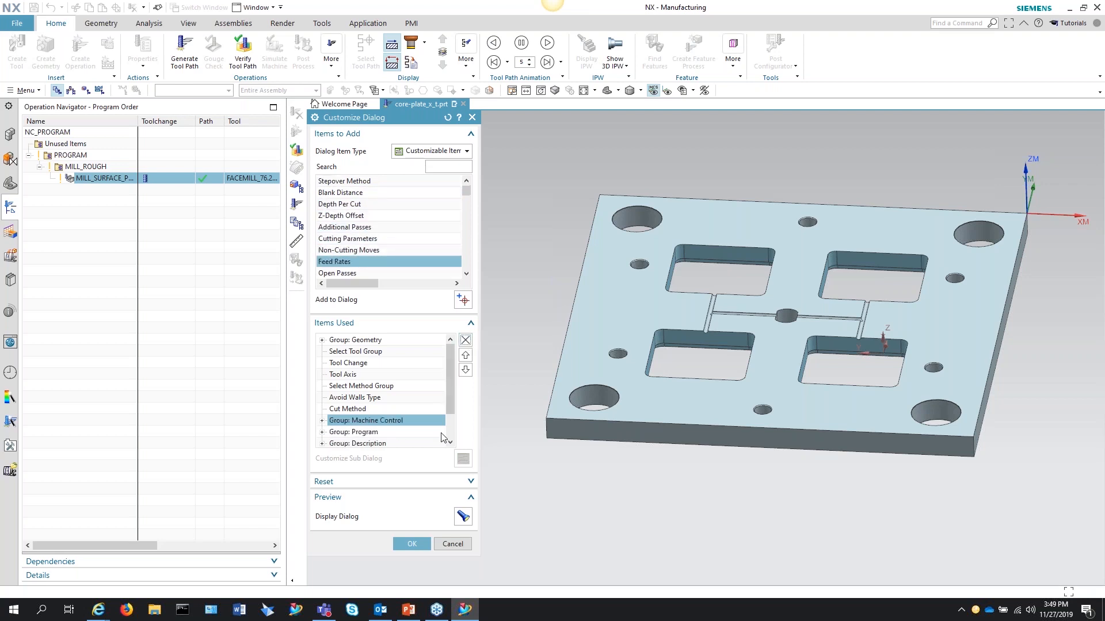
{"action": "left_click", "coordinate": [420, 544]}
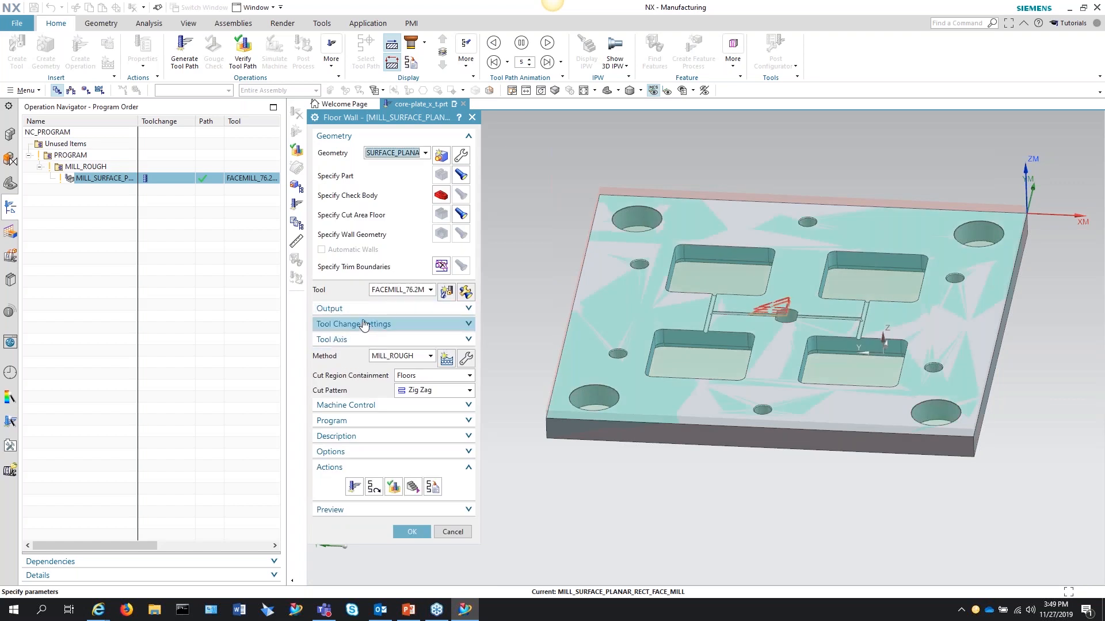
Review the Output, Tool Change Settings and Tool Axis groups still offered in the Floor Wall dialog.
{"action": "left_click", "coordinate": [449, 309]}
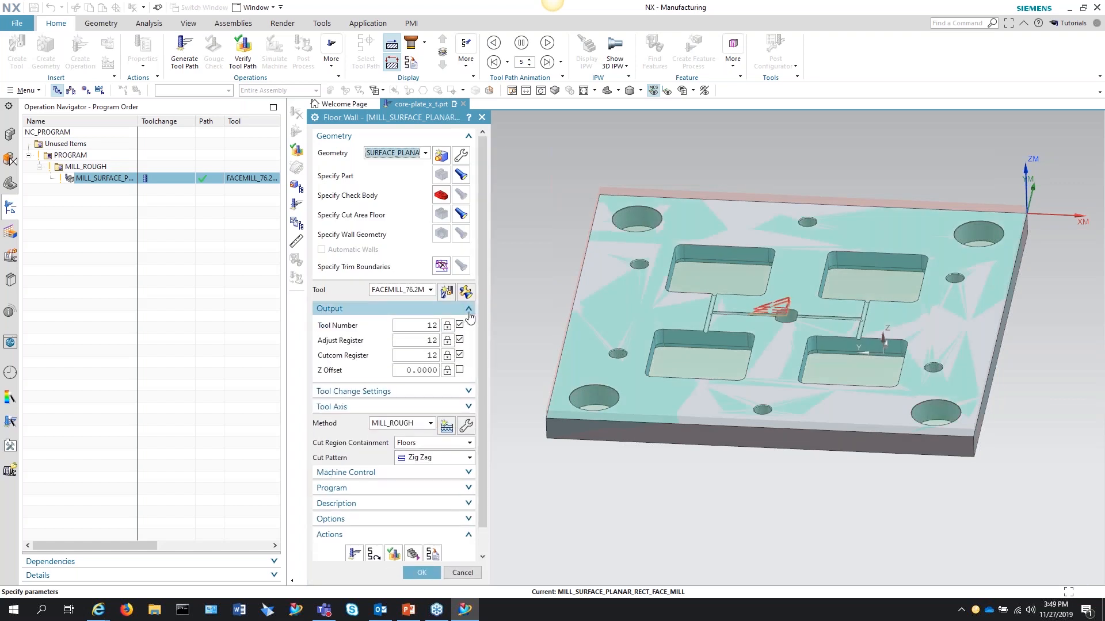
{"action": "left_click", "coordinate": [409, 309]}
{"action": "left_click", "coordinate": [415, 326]}
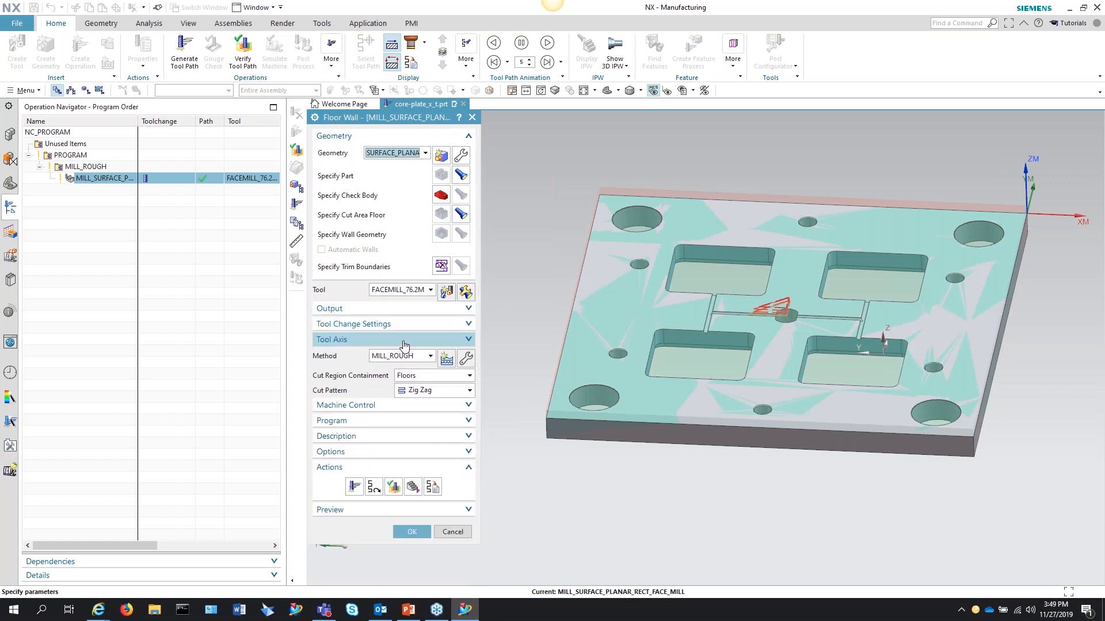
{"action": "left_click", "coordinate": [404, 341]}
{"action": "left_click", "coordinate": [461, 341]}
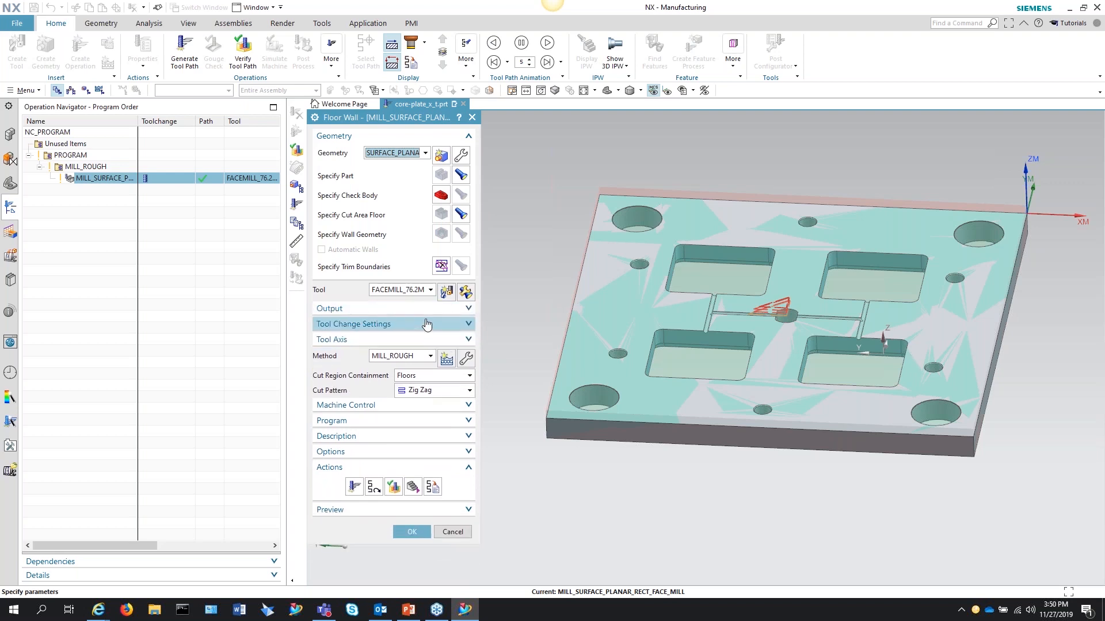
Reopen Customize Dialog from the operation's options and remove Tool Change and Tool Axis from the items used.
{"action": "left_click", "coordinate": [461, 452]}
{"action": "left_click", "coordinate": [460, 491]}
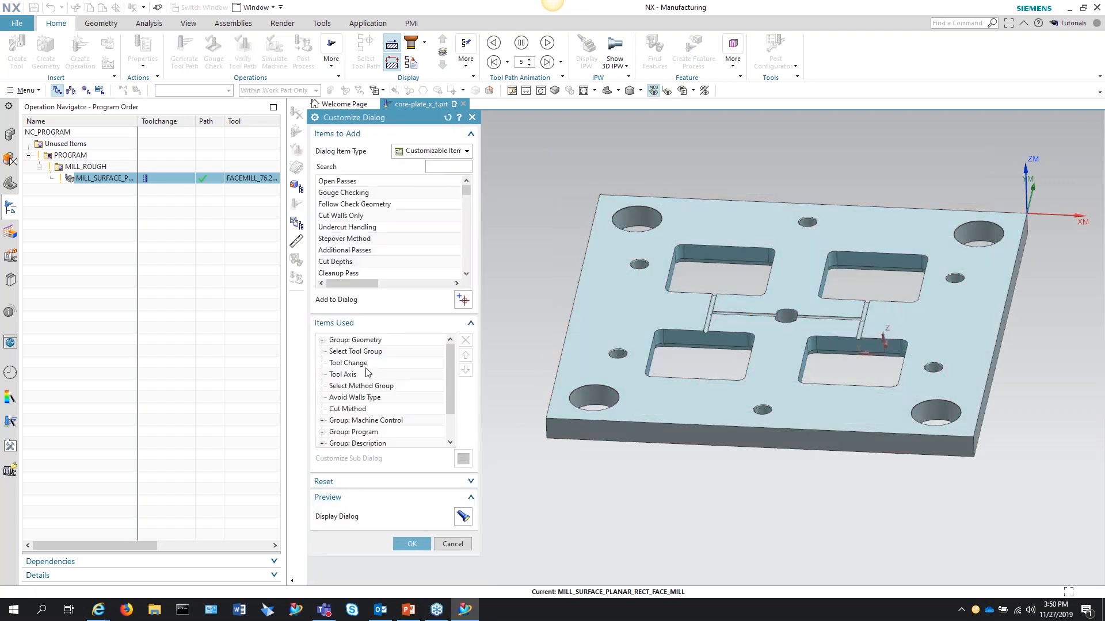
{"action": "left_click", "coordinate": [357, 398]}
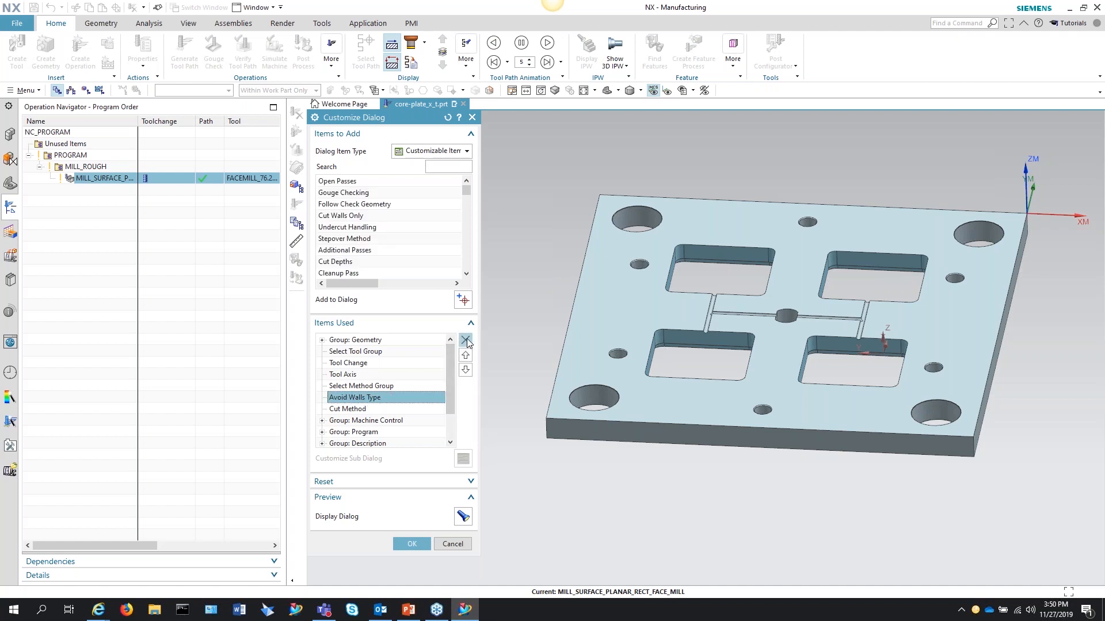
{"action": "left_click", "coordinate": [362, 375]}
{"action": "left_click", "coordinate": [382, 363]}
{"action": "left_click", "coordinate": [467, 342]}
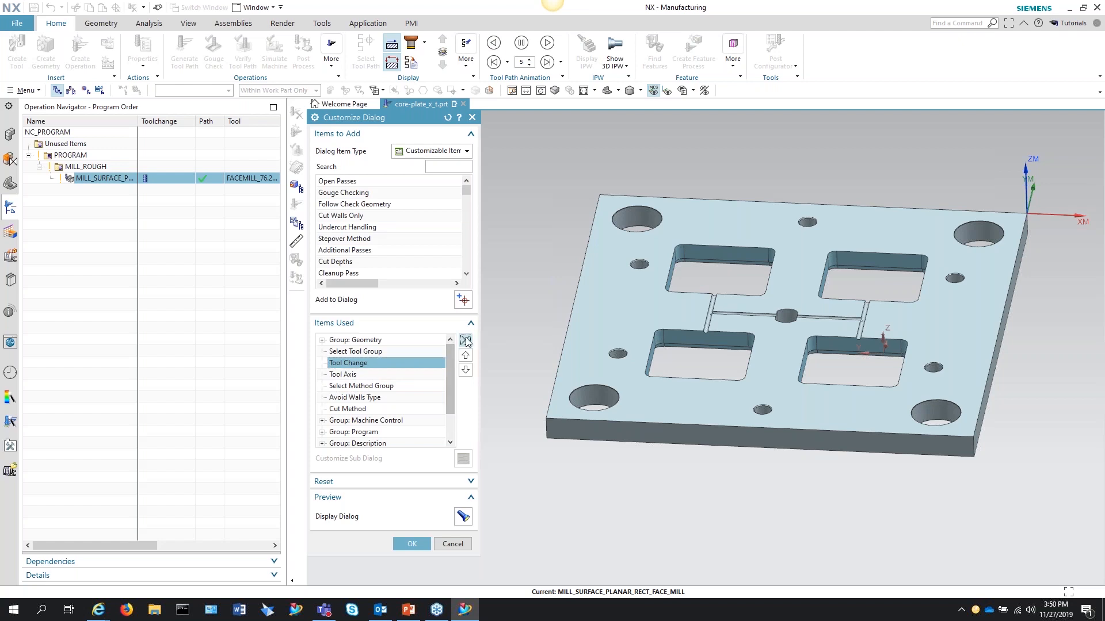
{"action": "left_click", "coordinate": [466, 341]}
{"action": "left_click", "coordinate": [465, 341]}
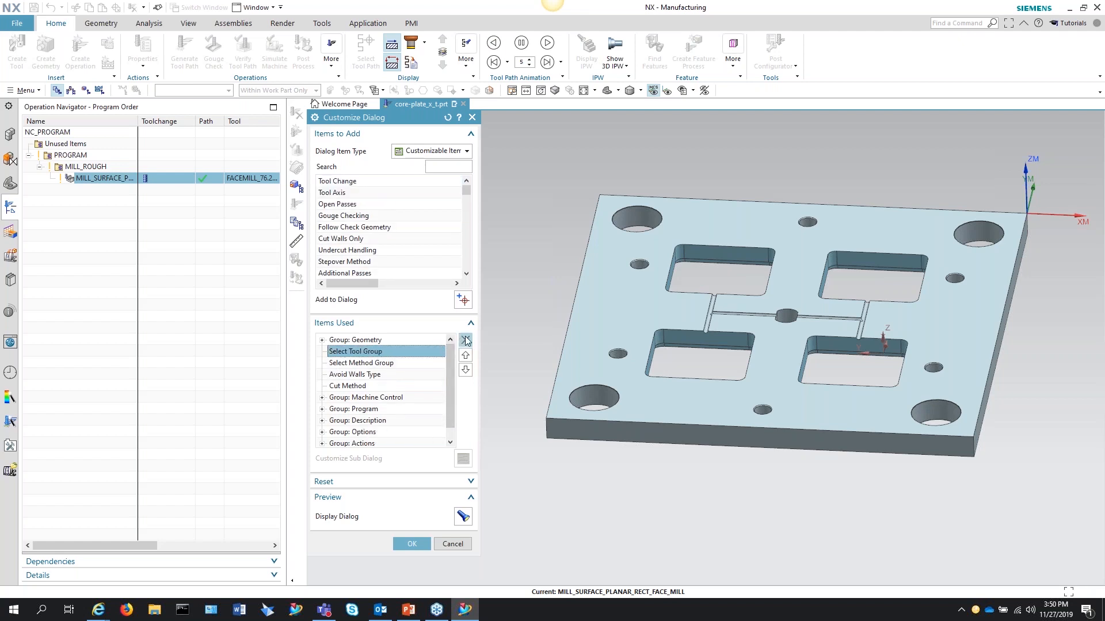
Remove Select Tool Group, Select Method Group, Avoid Walls Type and Cut Method from the items used.
{"action": "left_click", "coordinate": [466, 341]}
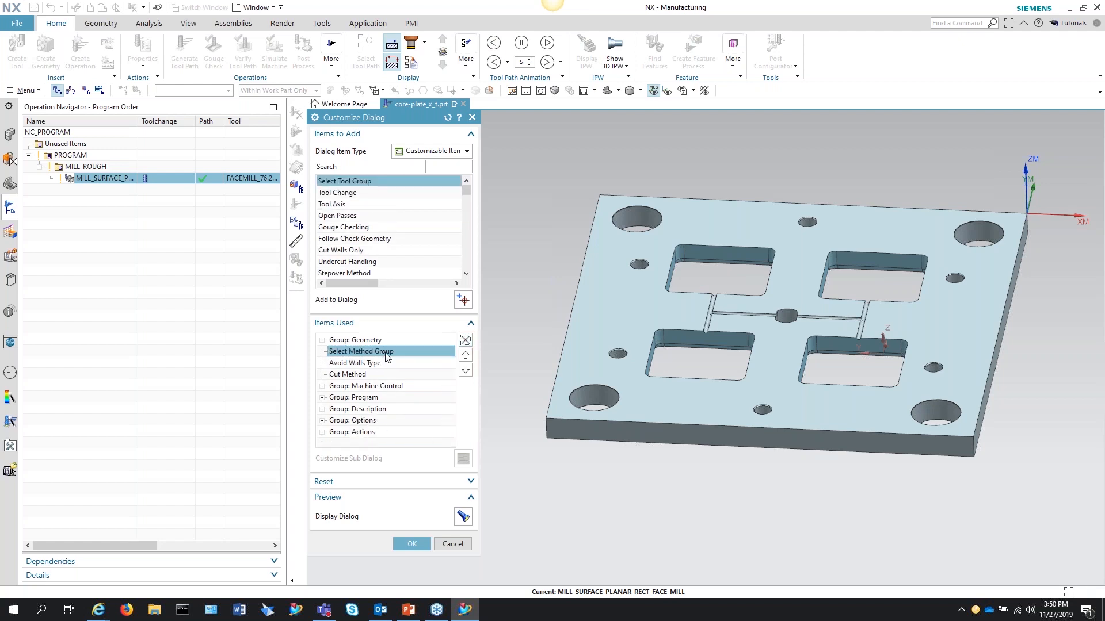
{"action": "left_click", "coordinate": [466, 341]}
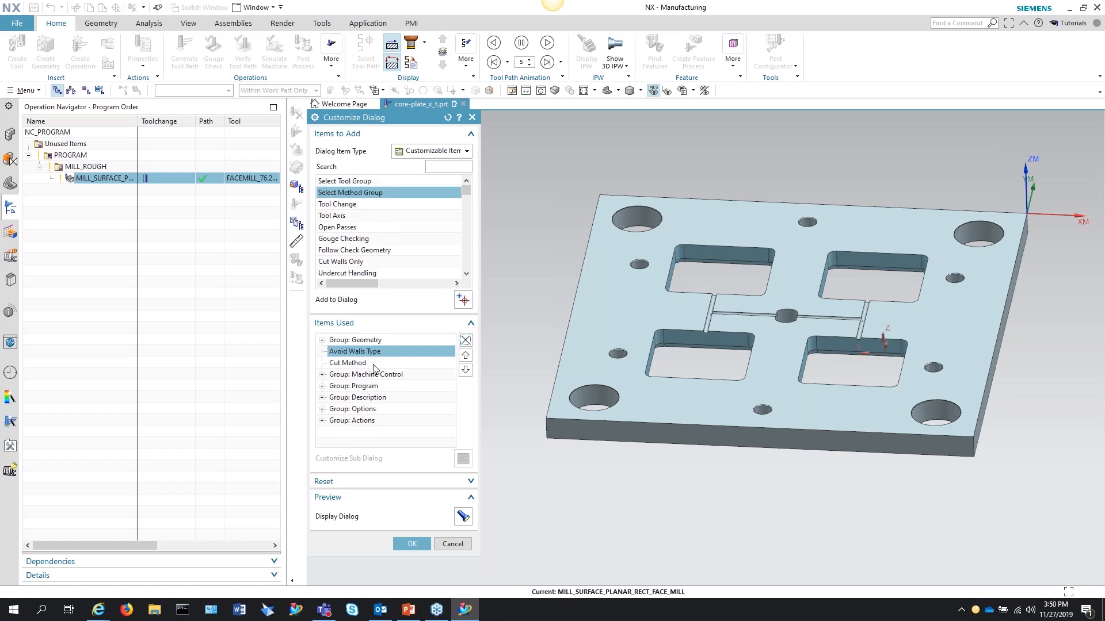
{"action": "left_click", "coordinate": [466, 340]}
{"action": "left_click", "coordinate": [465, 340]}
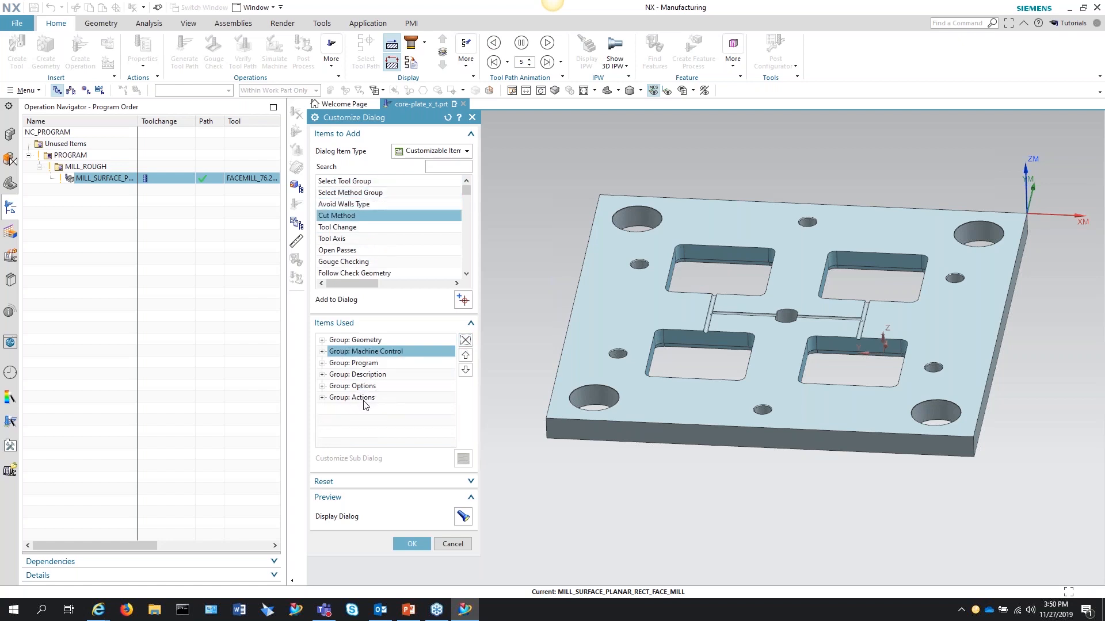
Preview the reduced operation dialog, then accept both the customization and the Floor Wall operation.
{"action": "left_click", "coordinate": [464, 517]}
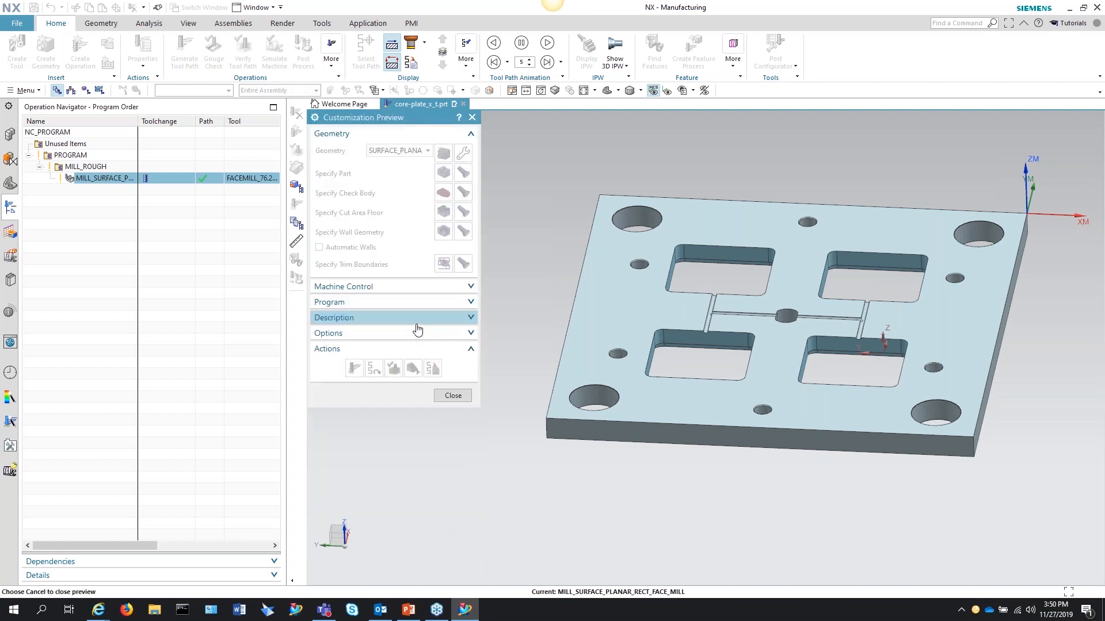
{"action": "left_click", "coordinate": [447, 397]}
{"action": "left_click", "coordinate": [410, 543]}
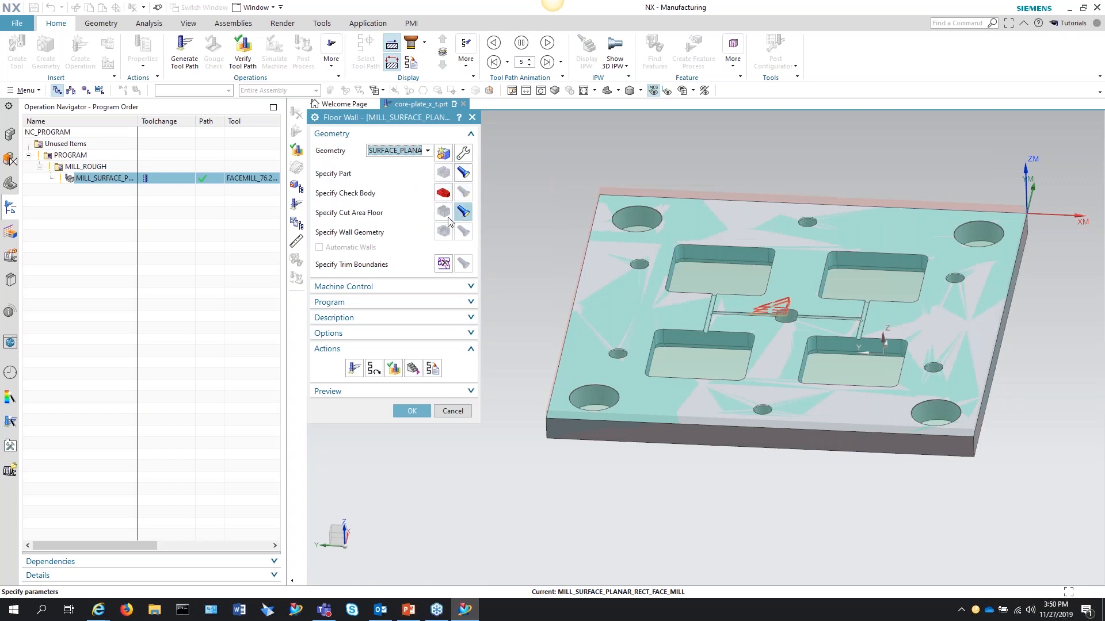
{"action": "left_click", "coordinate": [411, 412]}
{"action": "right_click", "coordinate": [104, 179]}
{"action": "left_click", "coordinate": [69, 224]}
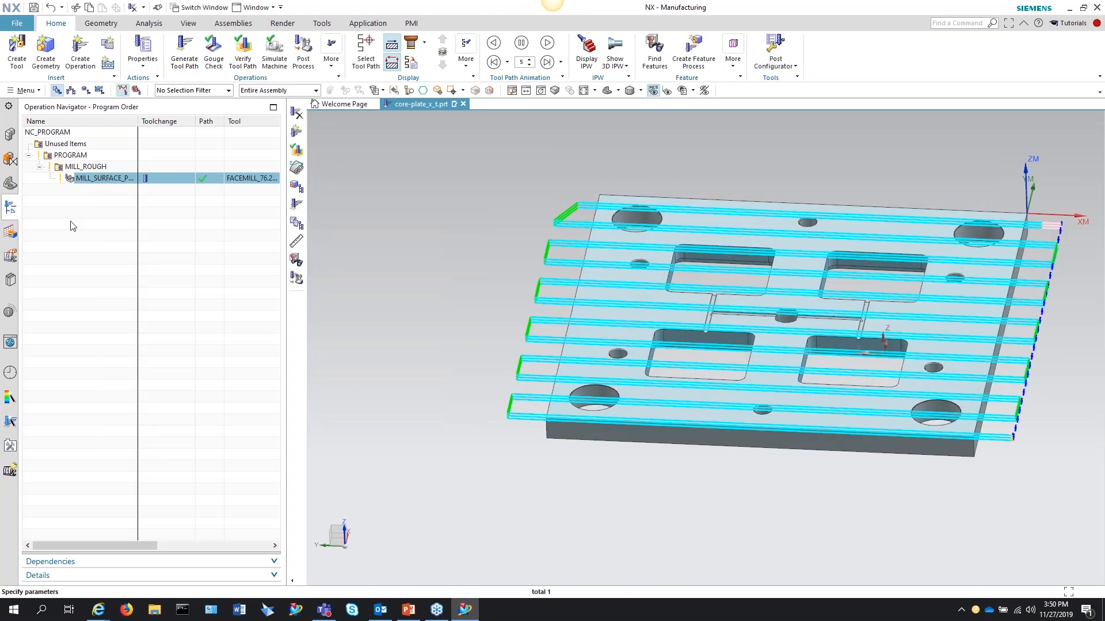
Create a mill_planar MILL_AREA geometry group under GEOMETRY and specify the core plate body as its part.
{"action": "left_click", "coordinate": [46, 52]}
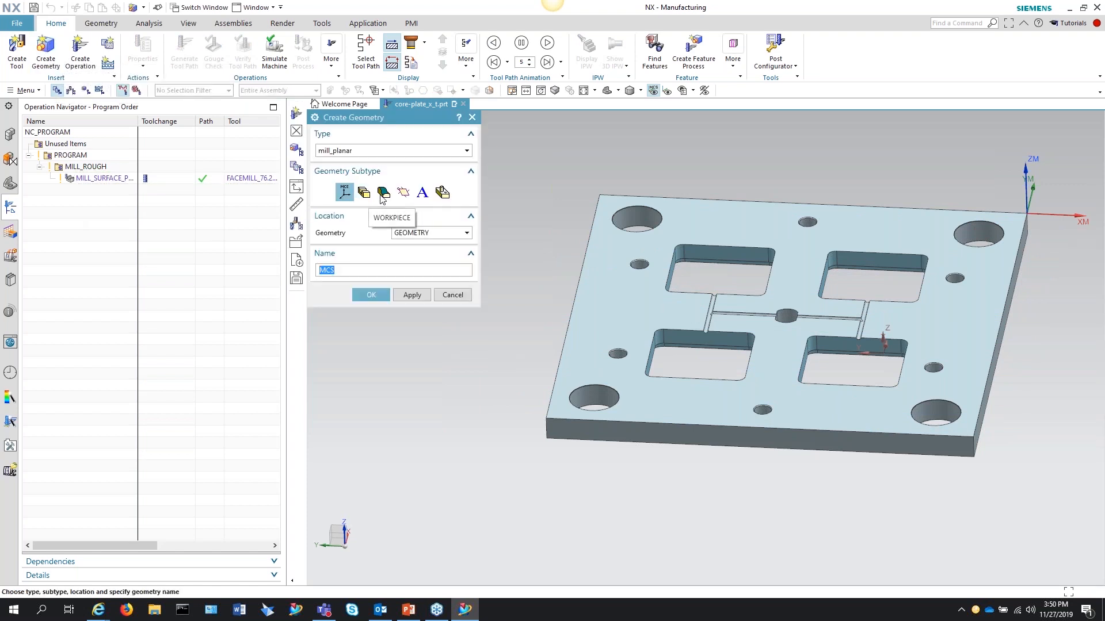
{"action": "left_click", "coordinate": [382, 193]}
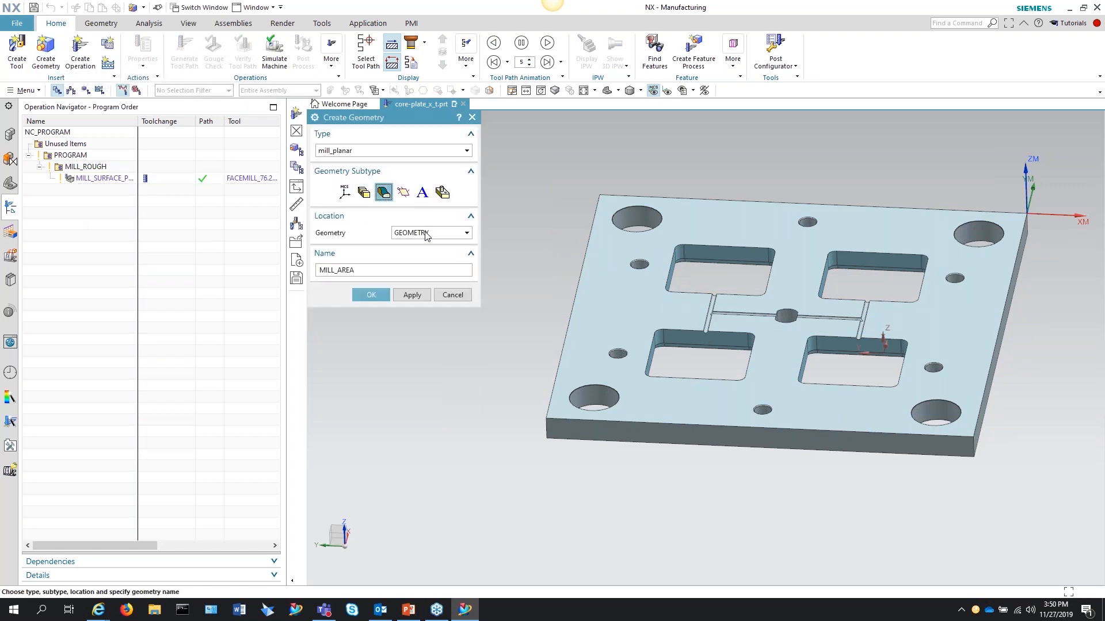
{"action": "left_click", "coordinate": [371, 294]}
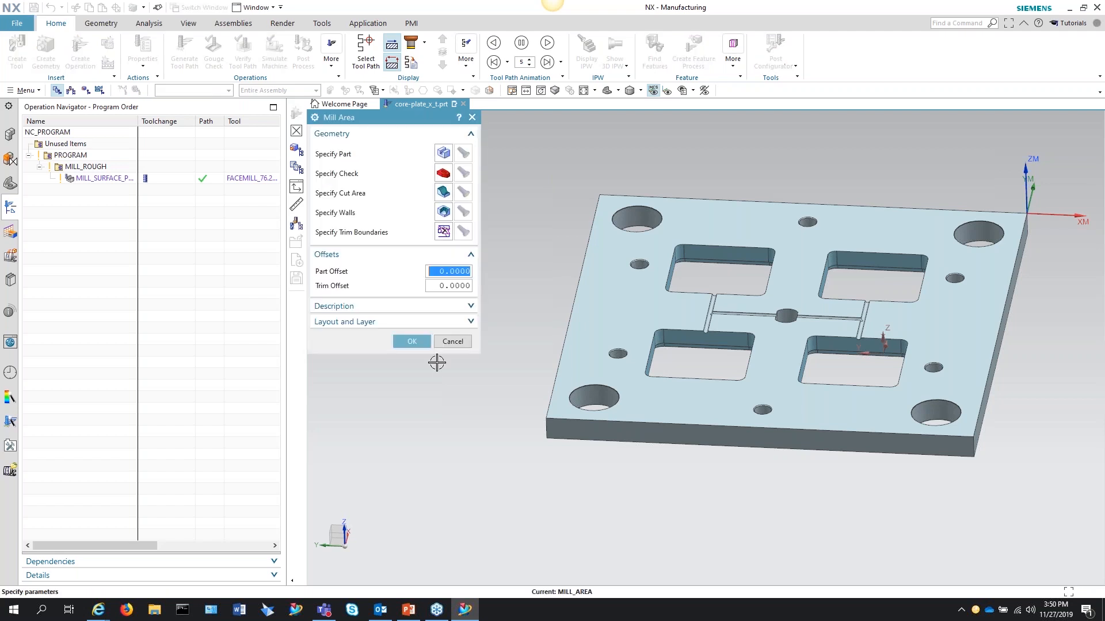
{"action": "left_click", "coordinate": [444, 153]}
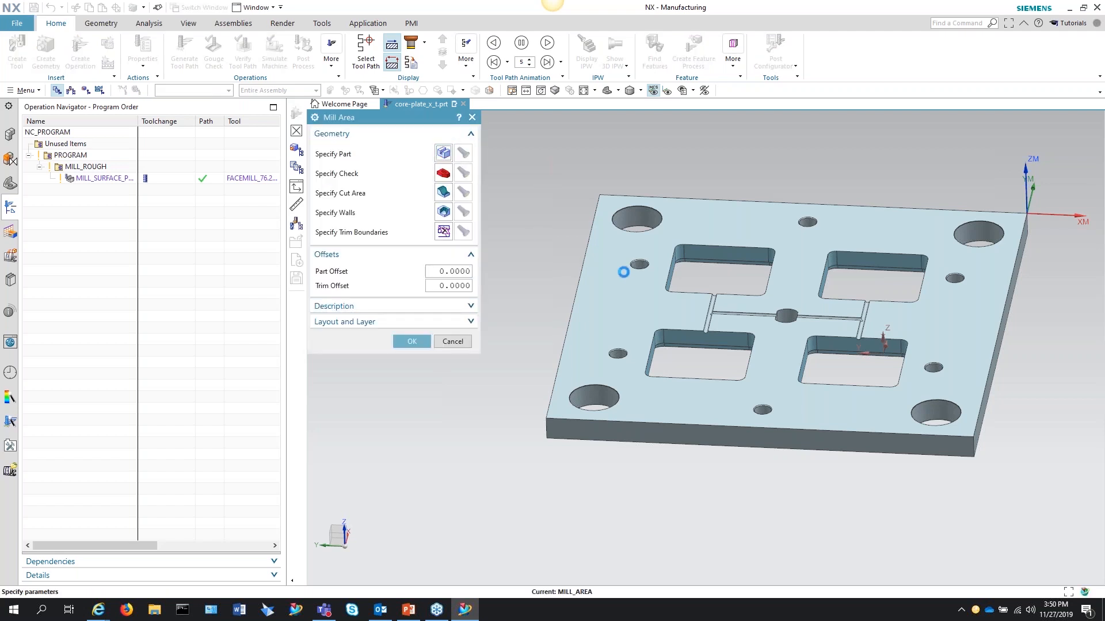
{"action": "left_click", "coordinate": [620, 290]}
{"action": "left_click", "coordinate": [414, 305]}
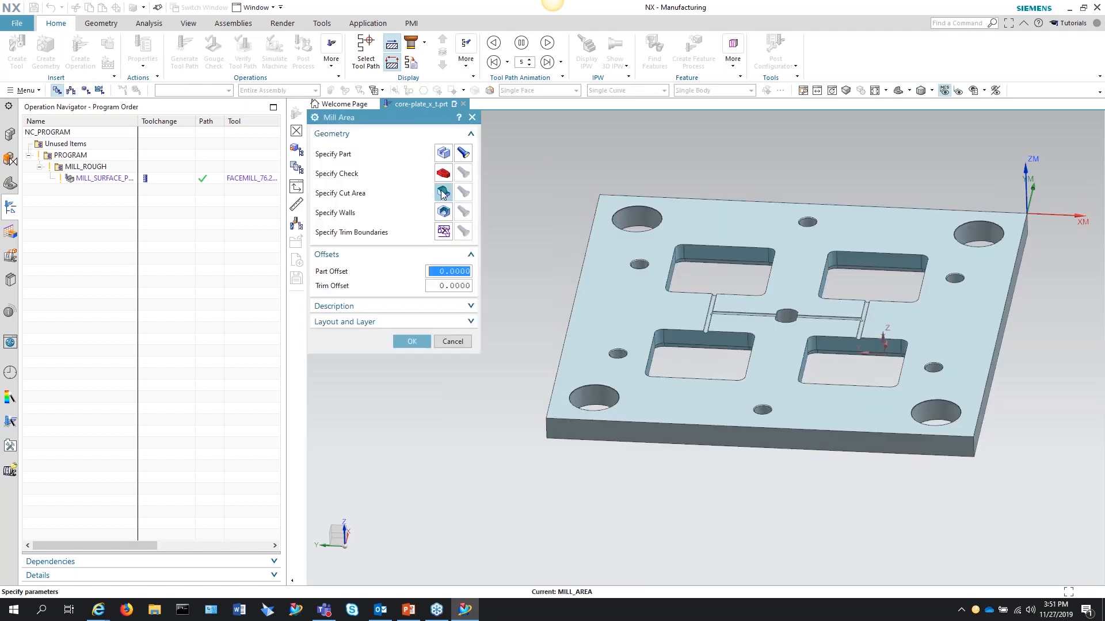
Specify the plate's top face as the cut area and accept the Mill Area geometry.
{"action": "left_click", "coordinate": [443, 193]}
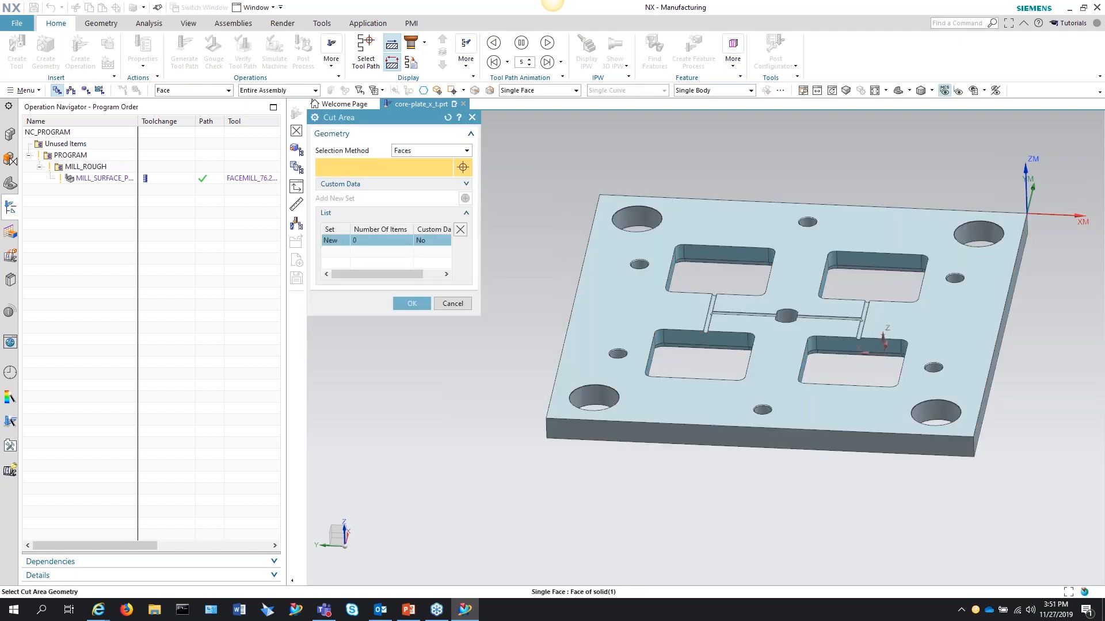
{"action": "left_click", "coordinate": [627, 300]}
{"action": "left_click", "coordinate": [411, 303]}
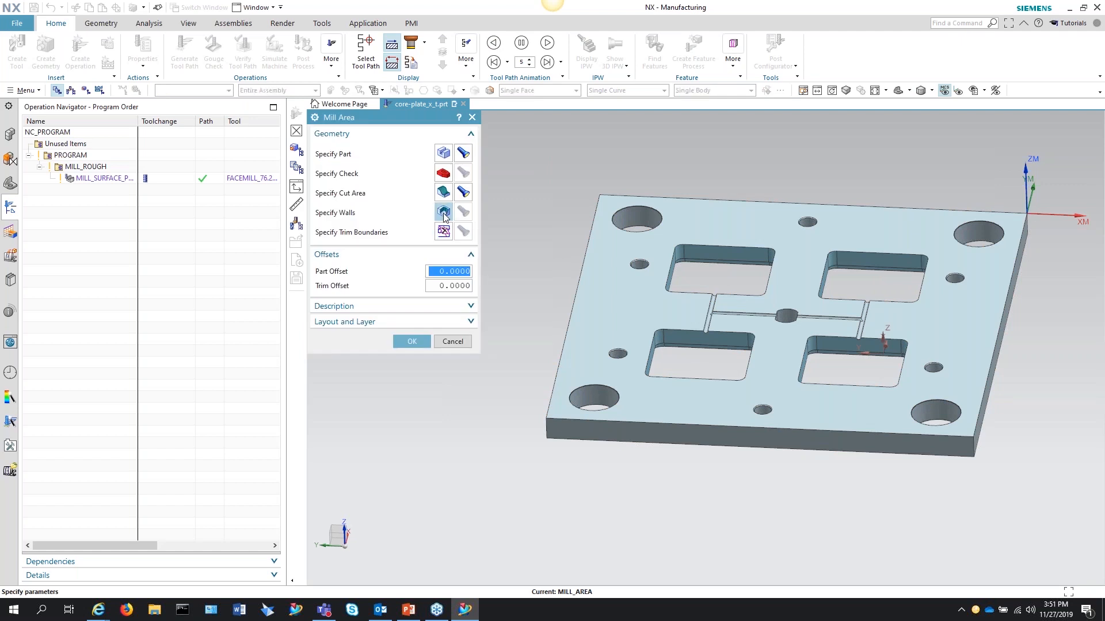
{"action": "left_click", "coordinate": [412, 342]}
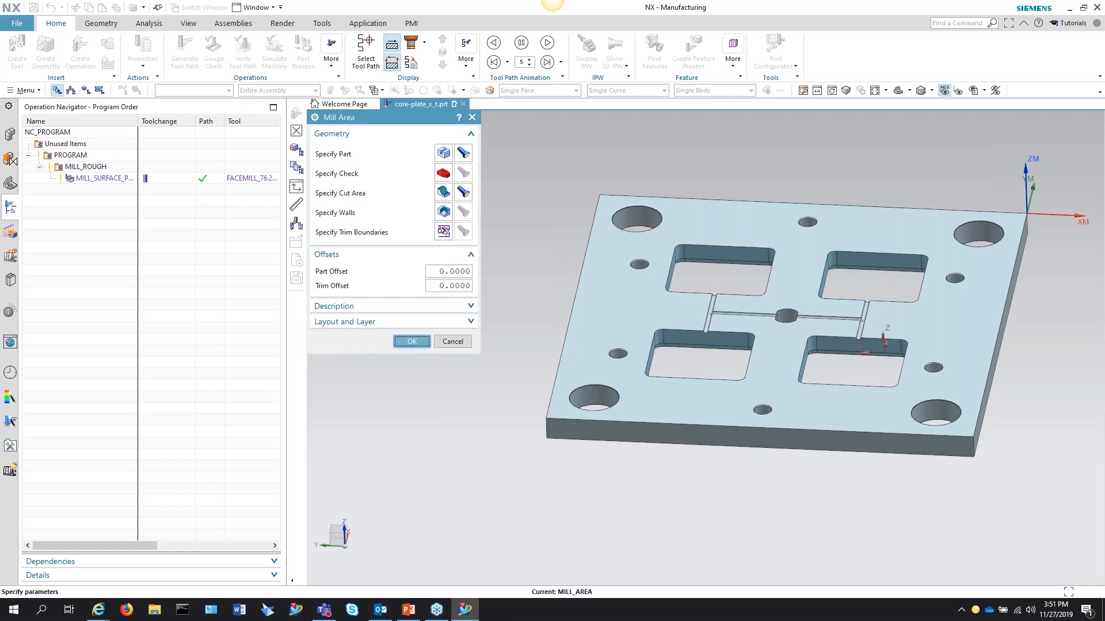
Show the operation navigator's geometry view and move the face mill operation under MILL_AREA.
{"action": "left_click", "coordinate": [86, 90]}
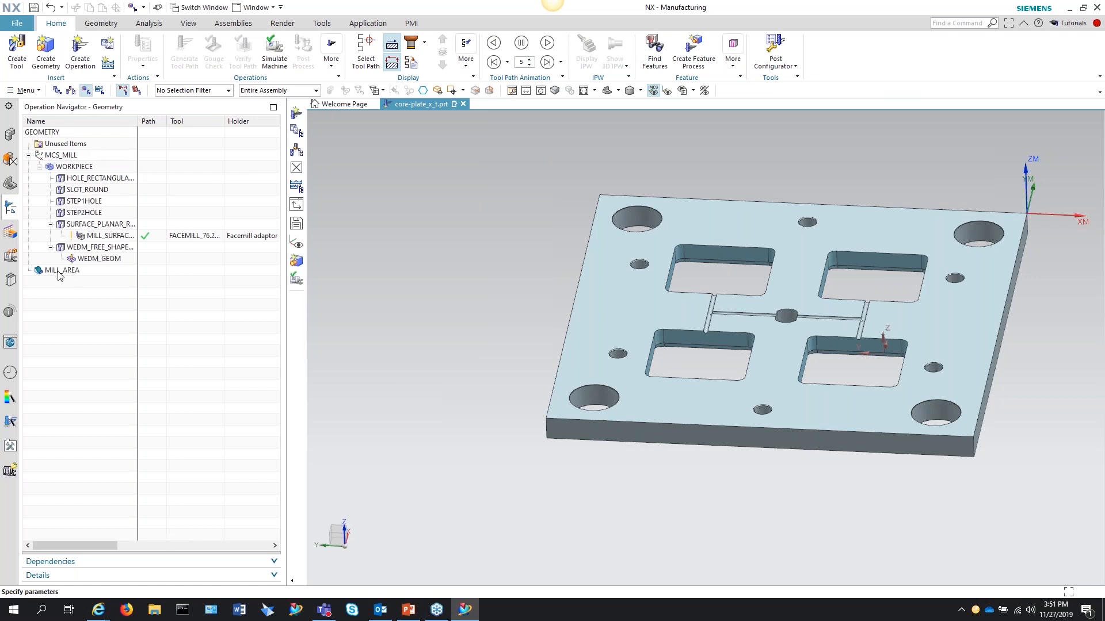
{"action": "left_click_drag", "start_coordinate": [104, 236], "coordinate": [73, 271]}
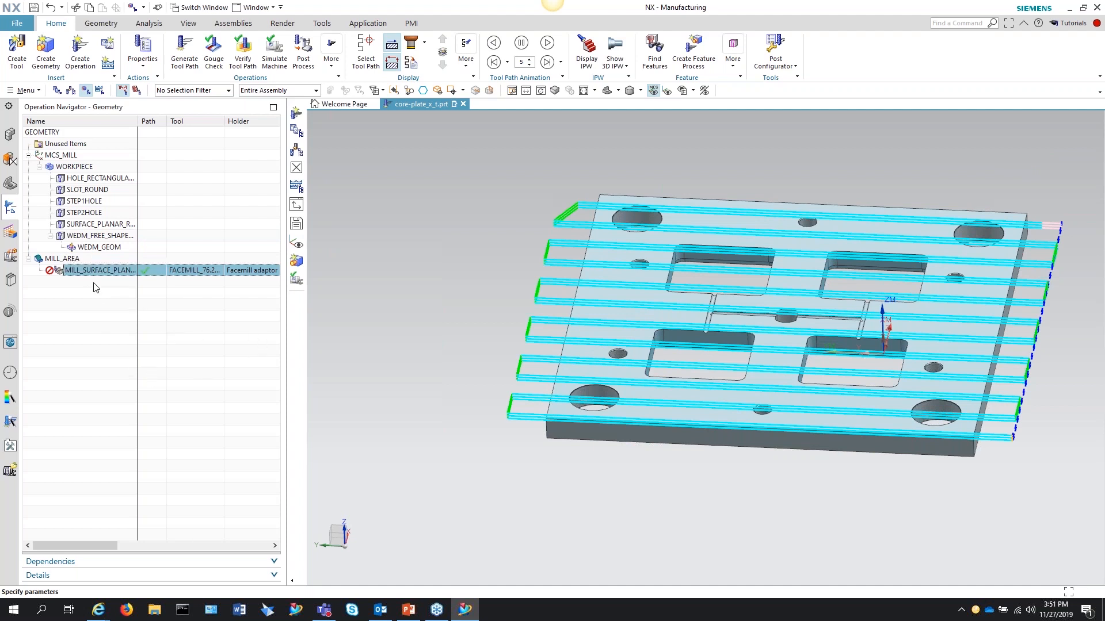
Examine the geometry the face mill operation inherits and the cut area face defined in MILL_AREA.
{"action": "double_click", "coordinate": [80, 271]}
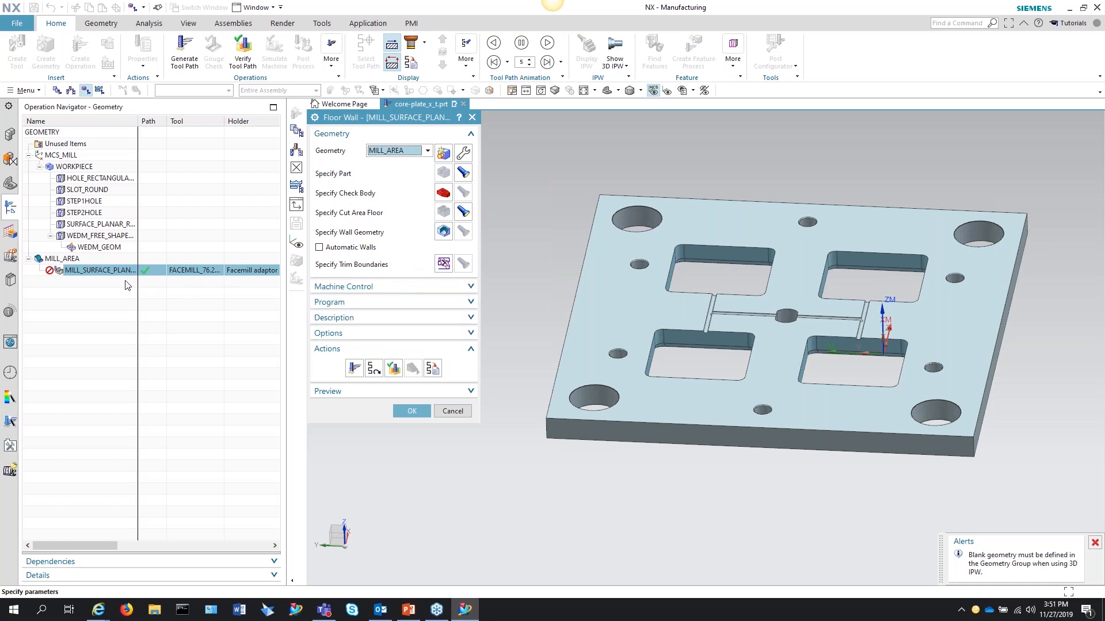
{"action": "left_click", "coordinate": [412, 410]}
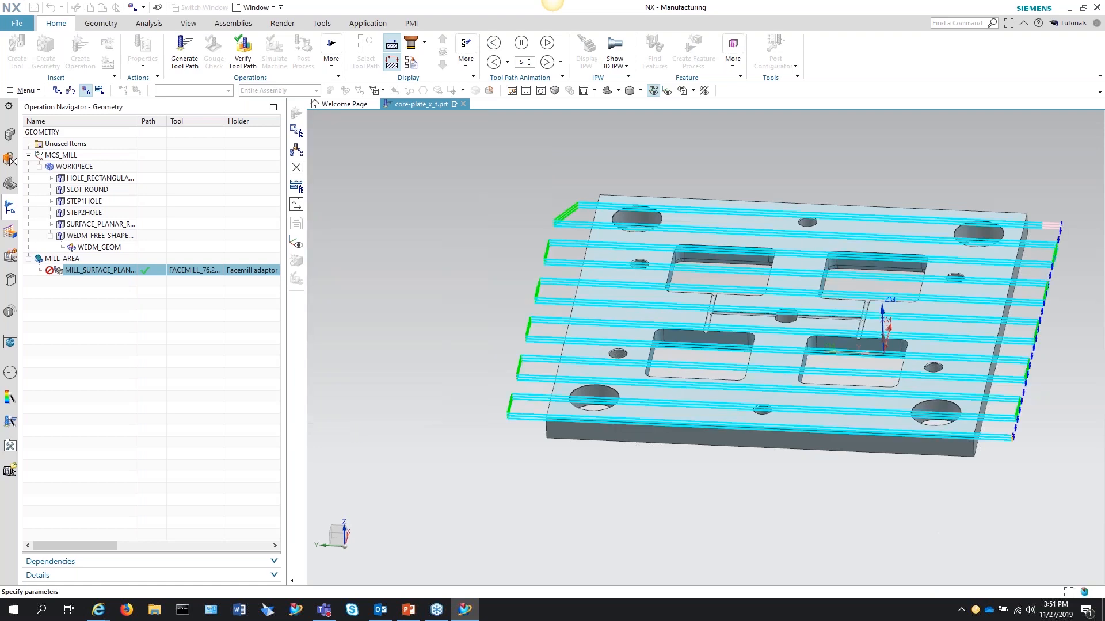
{"action": "double_click", "coordinate": [63, 259]}
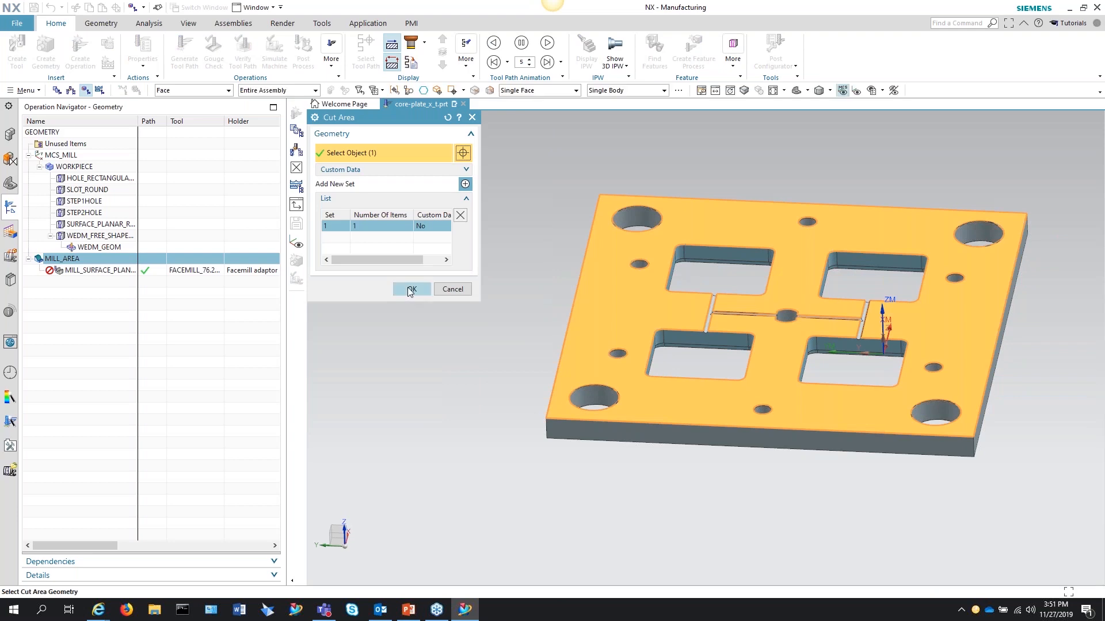
{"action": "left_click", "coordinate": [453, 341]}
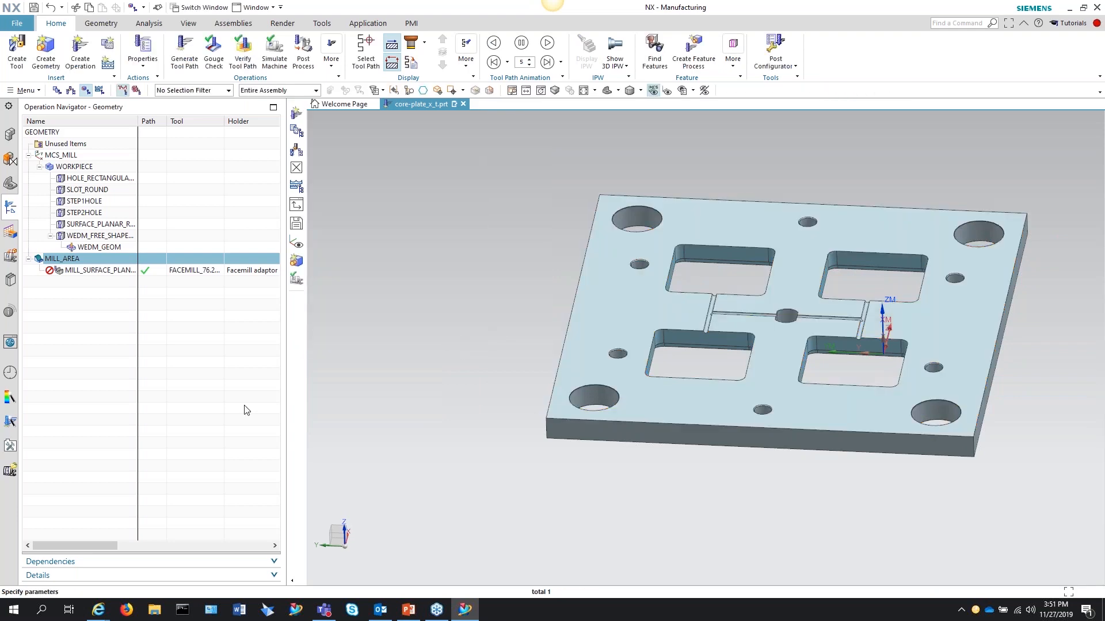
{"action": "double_click", "coordinate": [90, 270]}
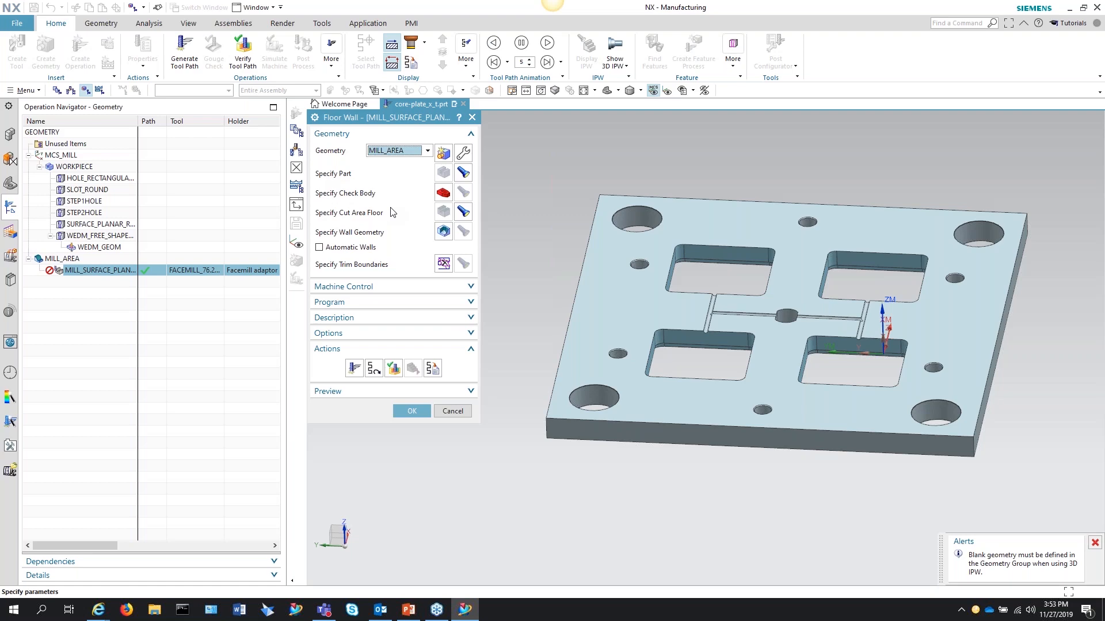
Switch to the PowerPoint presentation, start the slide show and advance to the "3 Take-Aways from Today's Session" slide.
{"action": "left_click", "coordinate": [408, 610]}
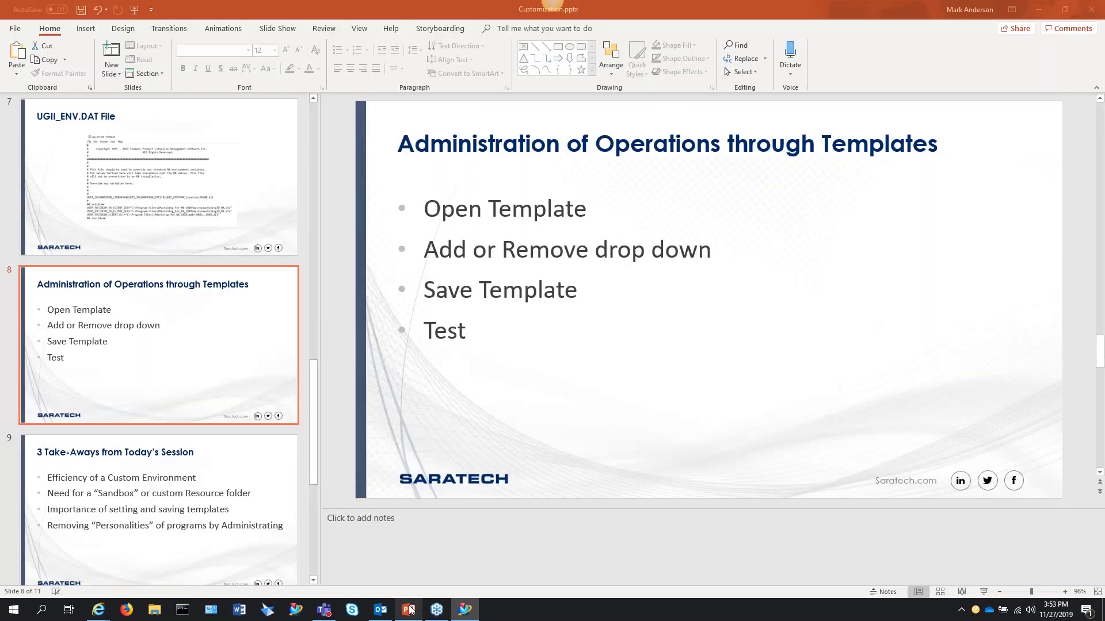
{"action": "left_click", "coordinate": [983, 592]}
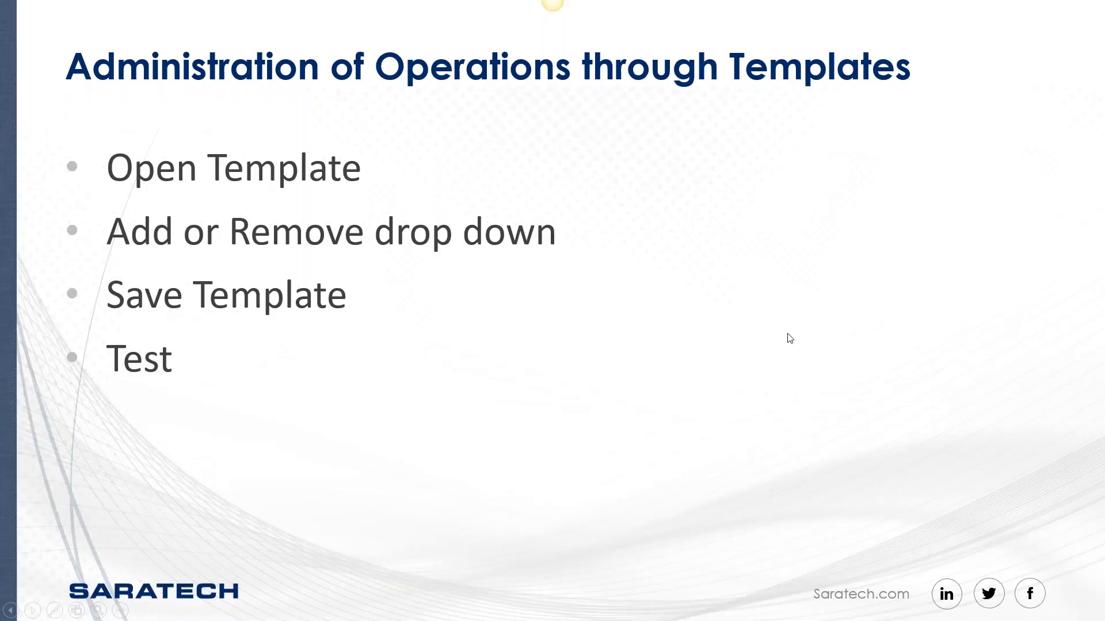
{"action": "key", "text": "Right"}
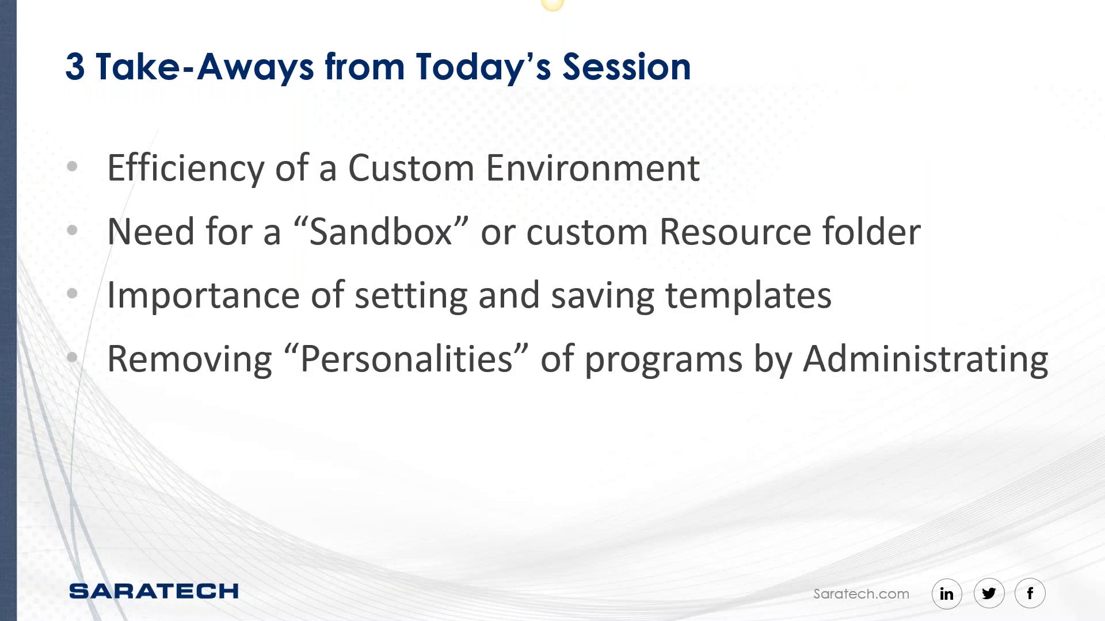